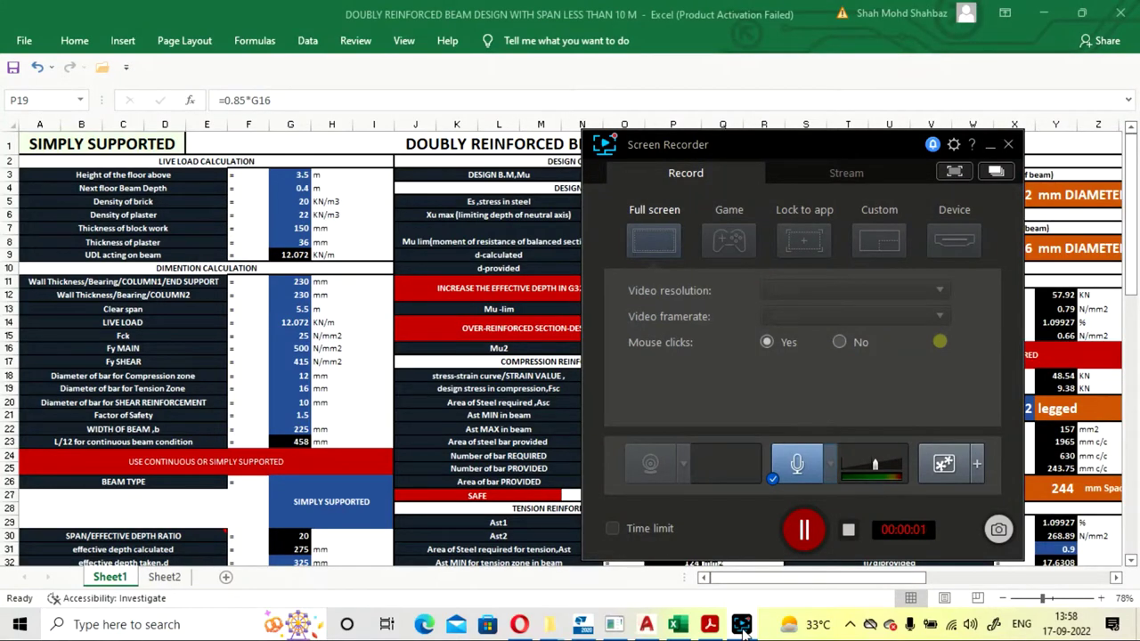
Step: Re-enter the floor height as 3.5 m
click(742, 626)
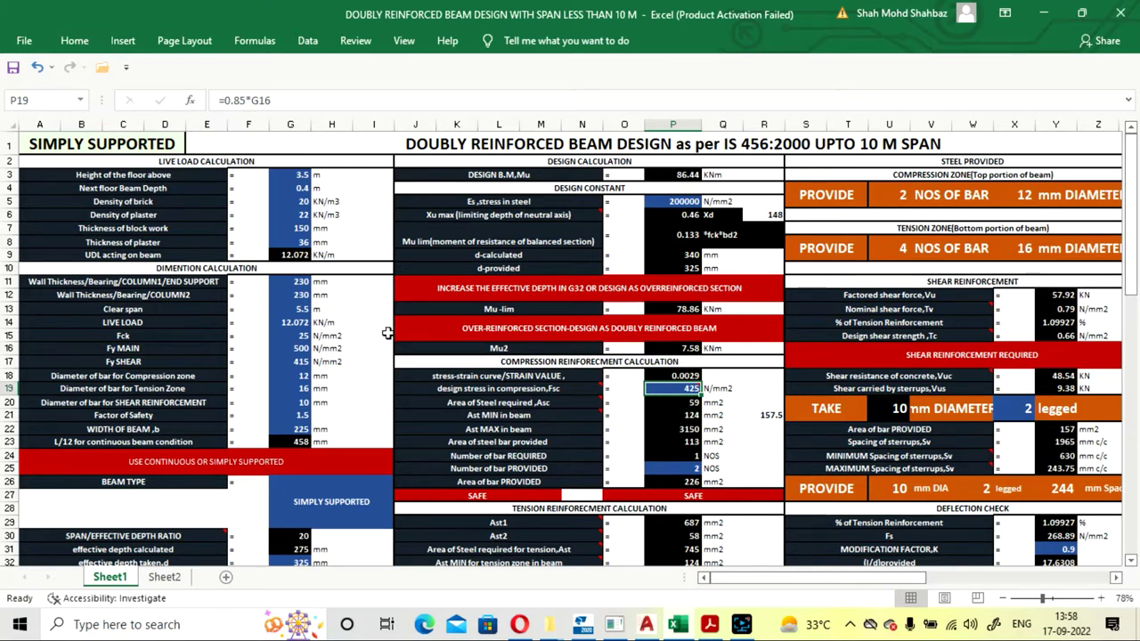
key(Down)
key(Left)
key(Up)
key(Up)
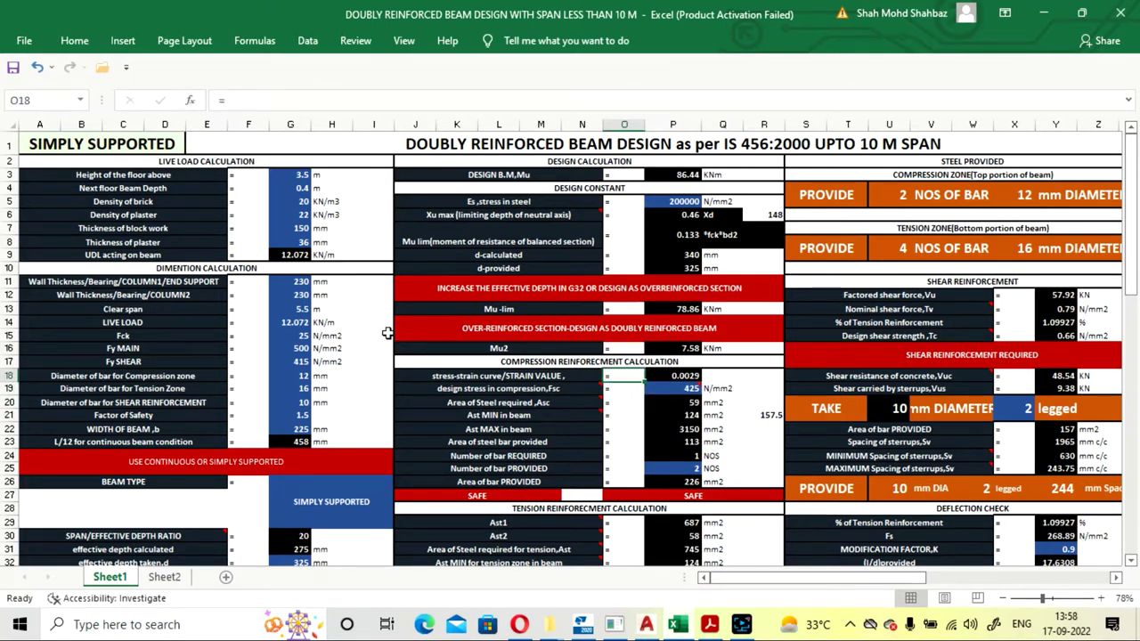
click(291, 176)
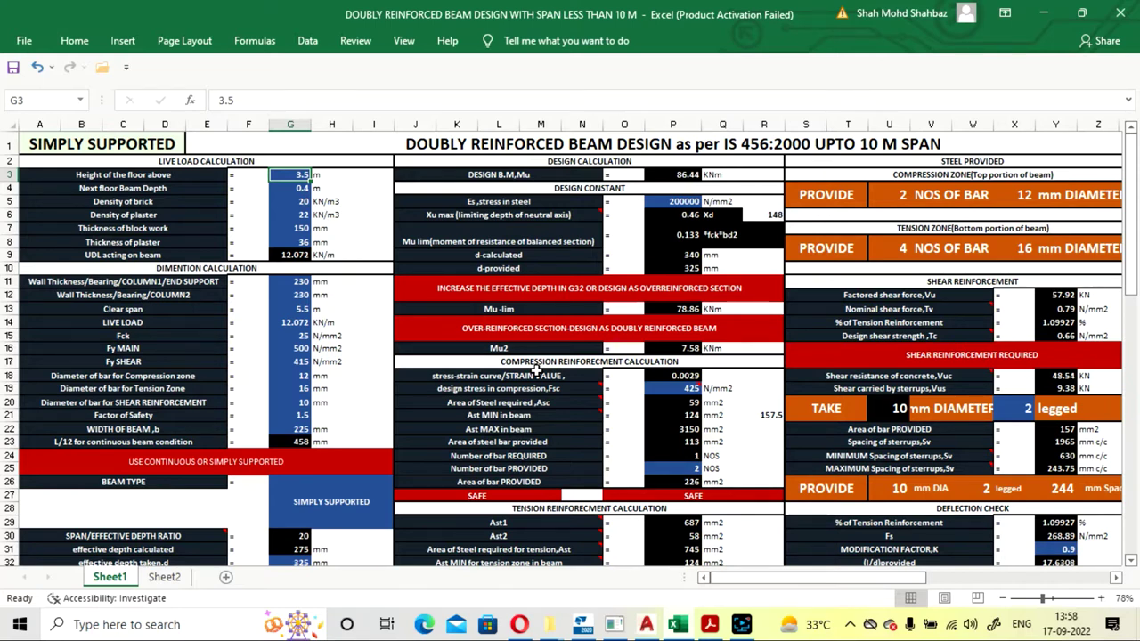
key(Up)
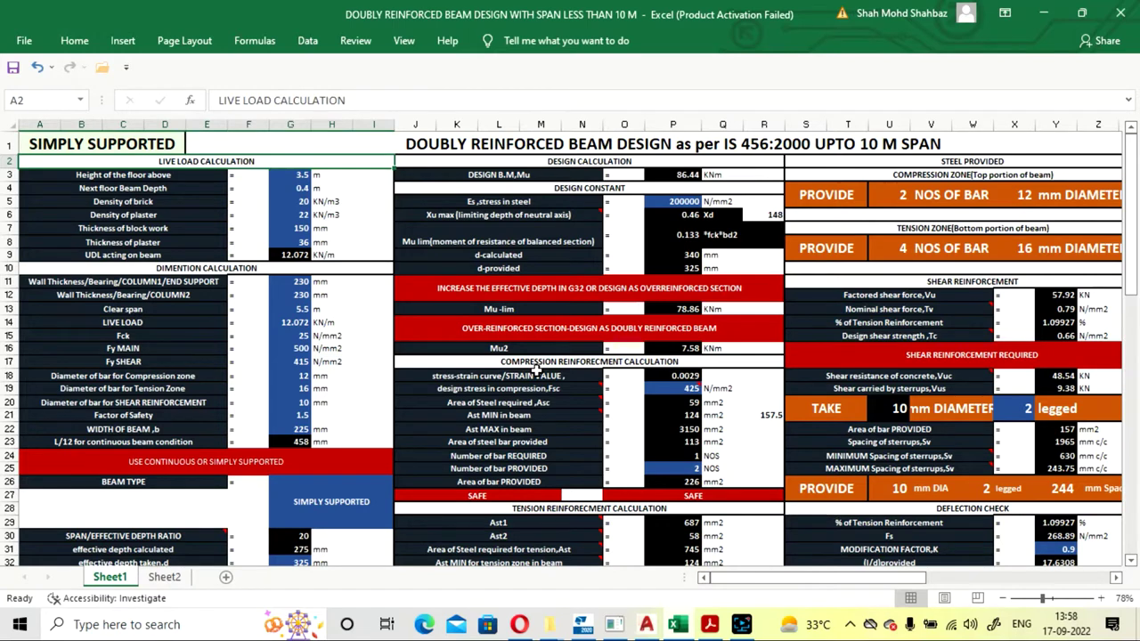
key(Down)
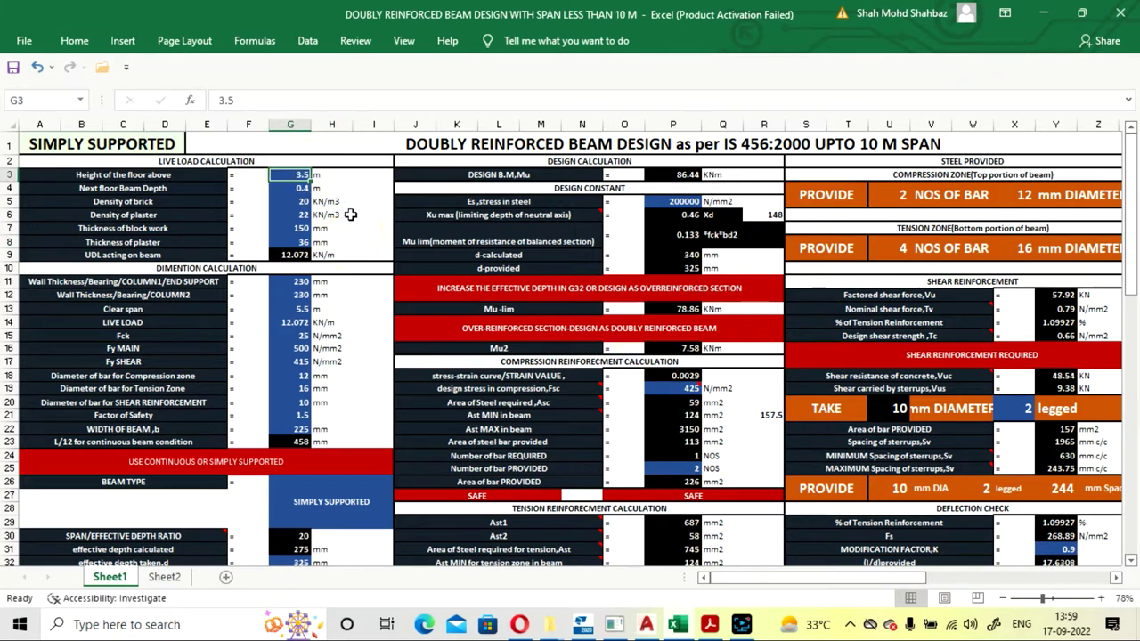
text(3.)
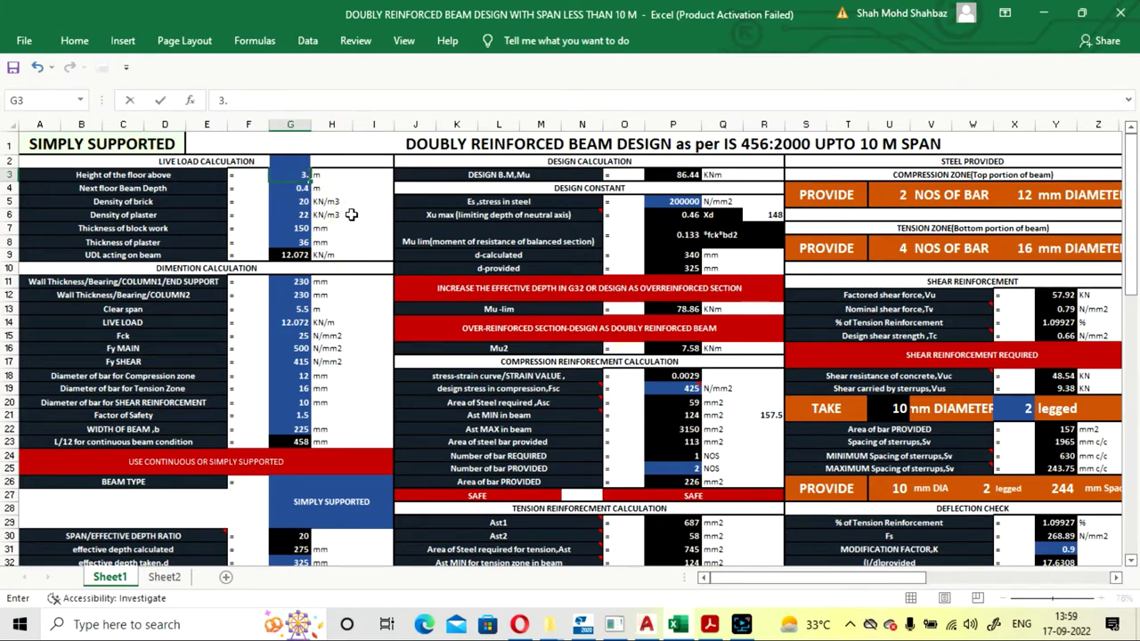
text(5)
click(352, 226)
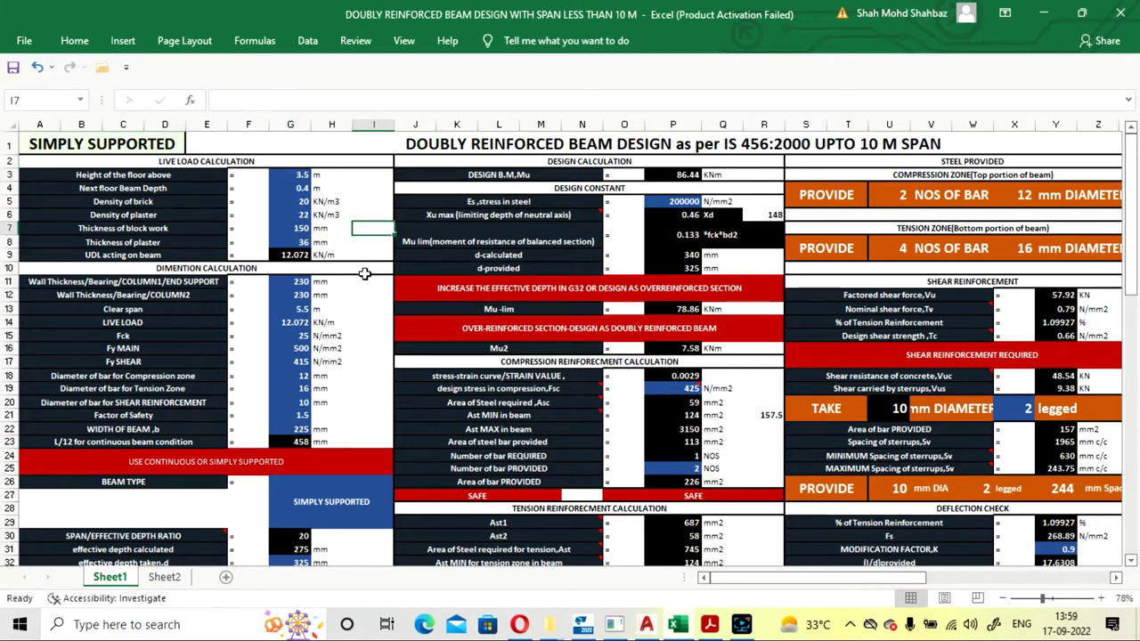
Step: Re-enter the next-floor beam depth as 0.4 m
click(743, 624)
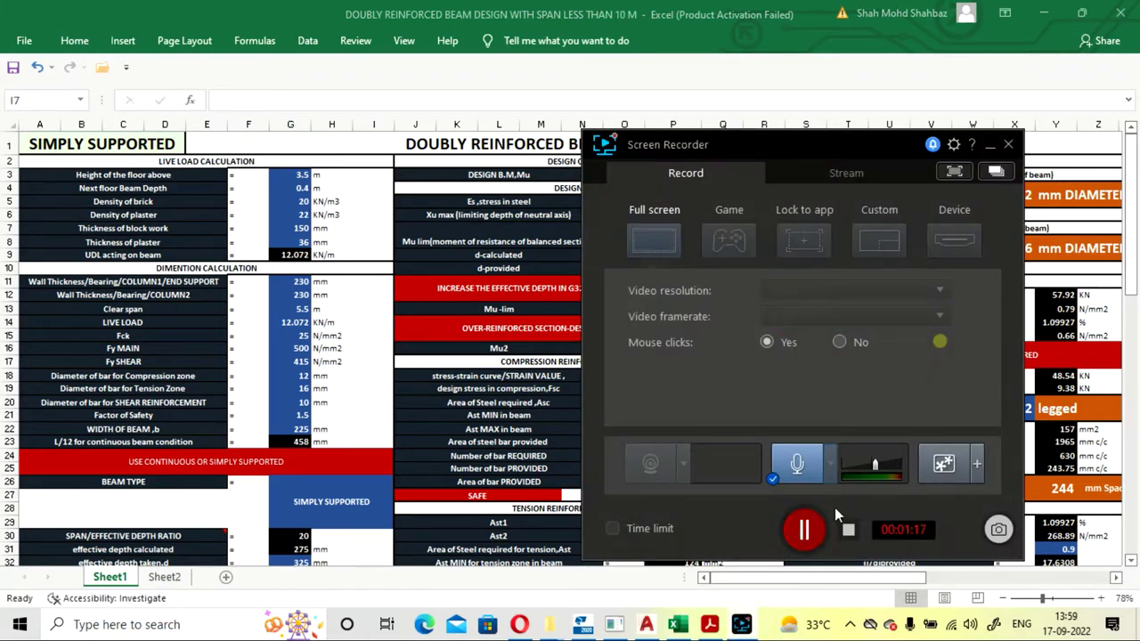
click(804, 529)
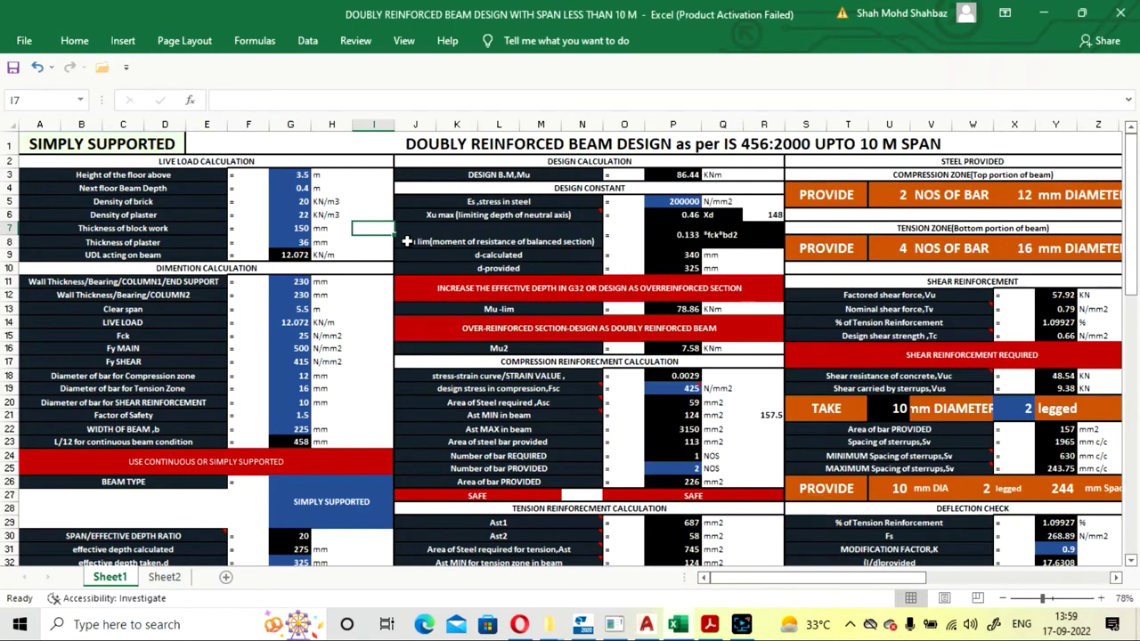
key(Left)
key(Left)
key(Up)
key(Up)
key(Up)
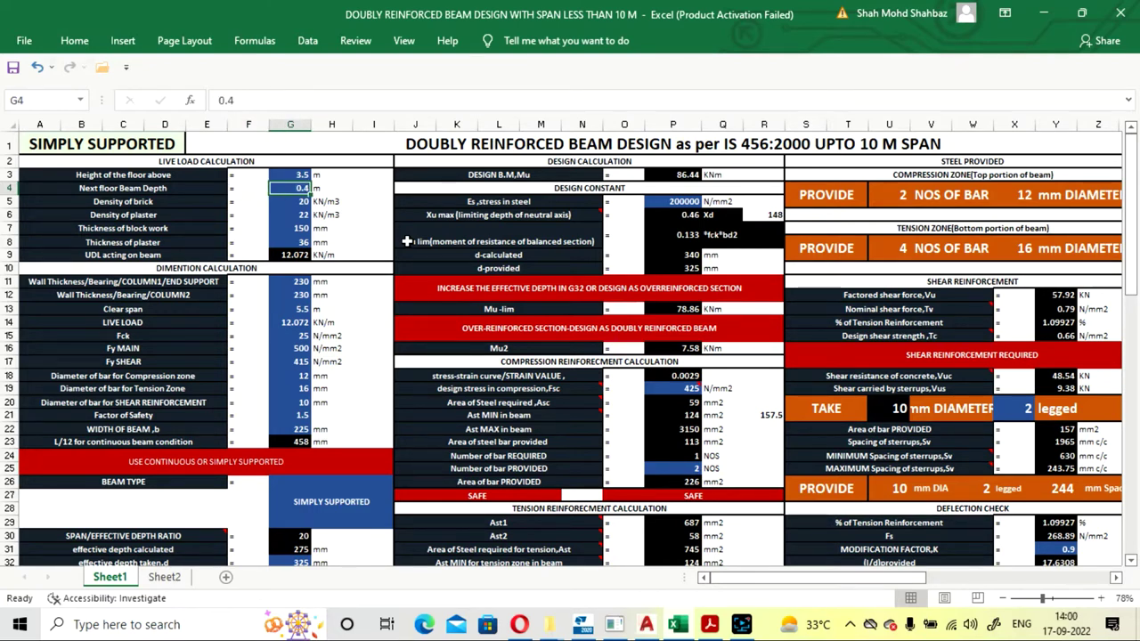
text(0.4)
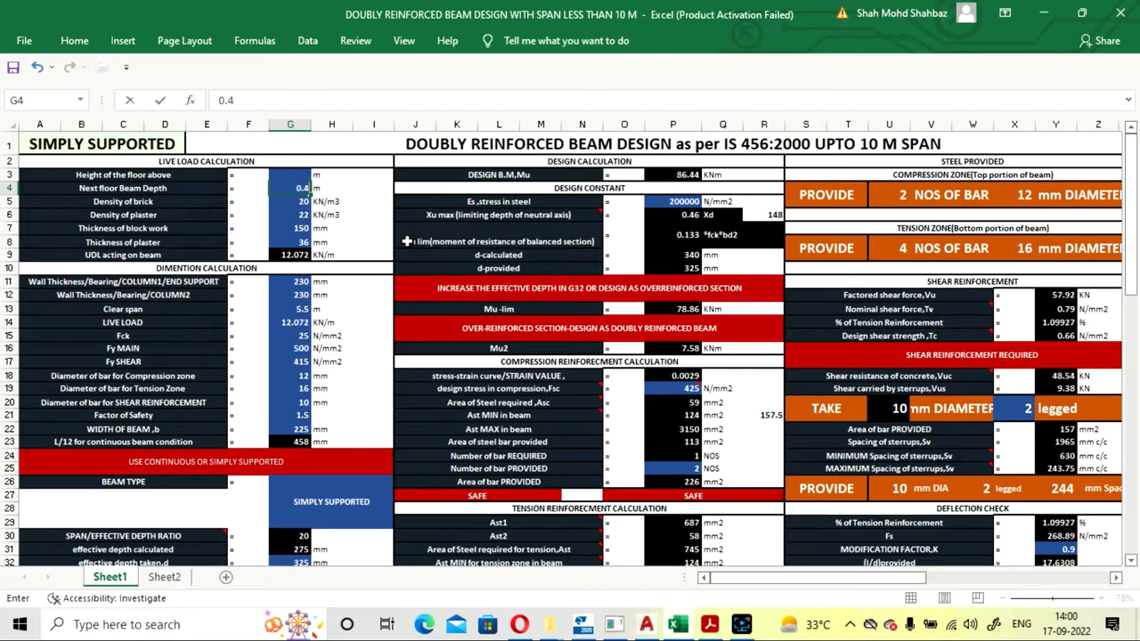
key(Return)
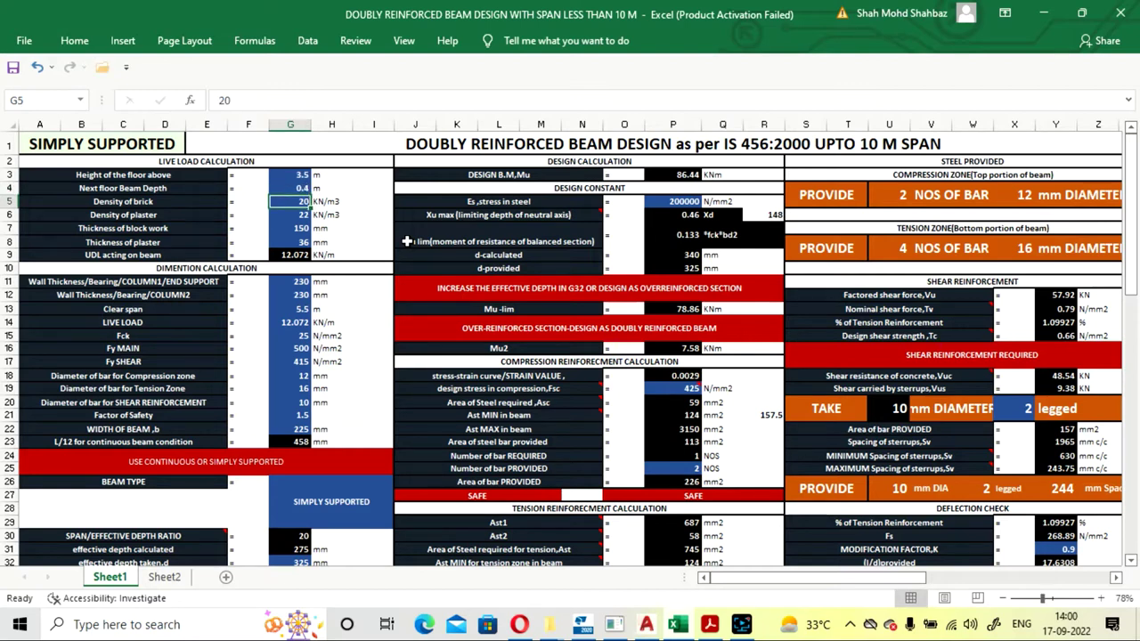
Step: Step past the brick density, plaster density and blockwork thickness inputs to the plaster thickness cell
key(Up)
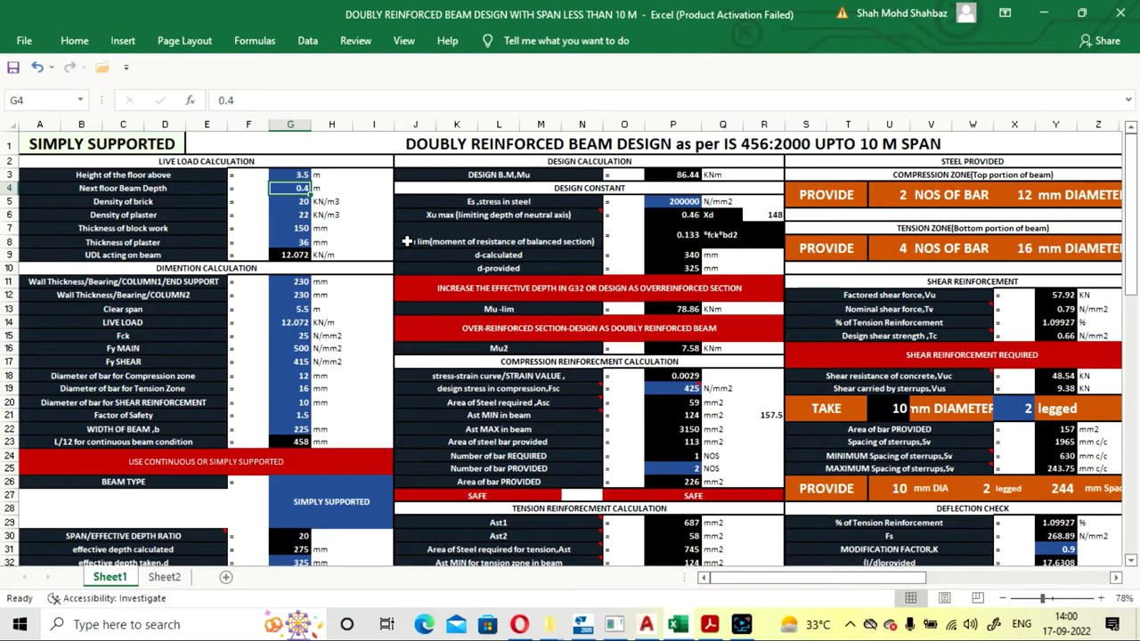
key(Down)
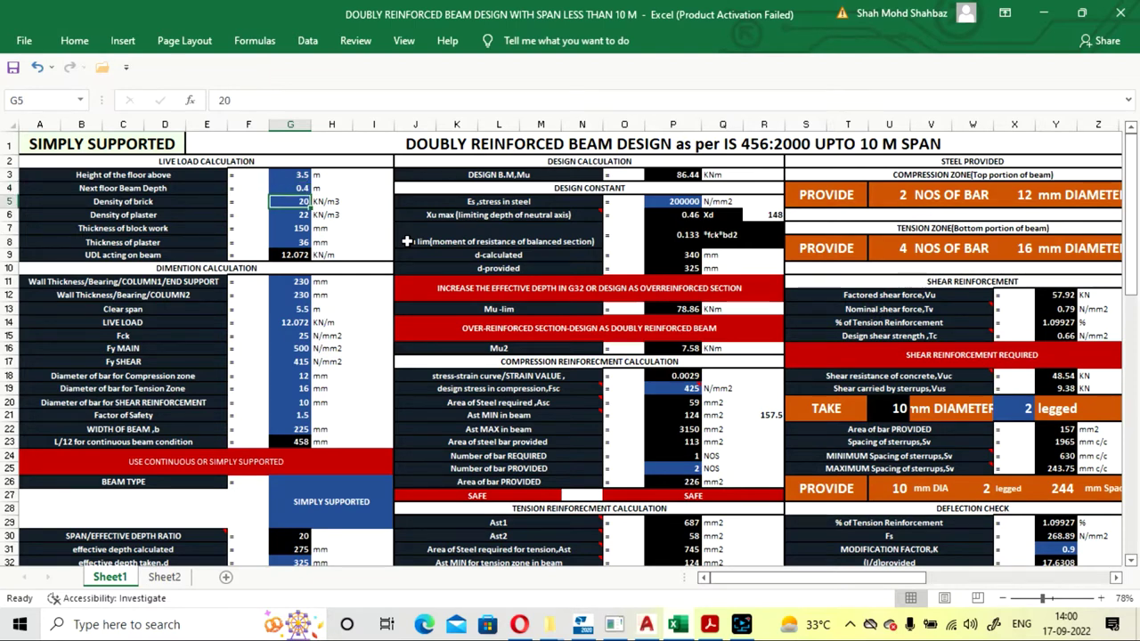
key(Left)
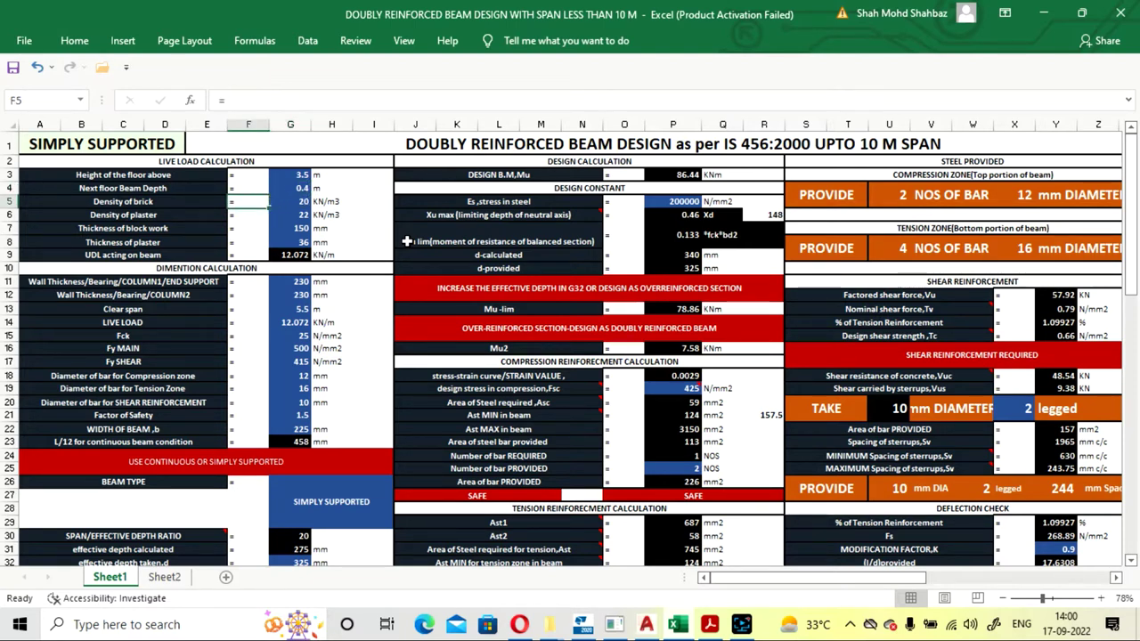
key(Left)
key(Right)
key(Right)
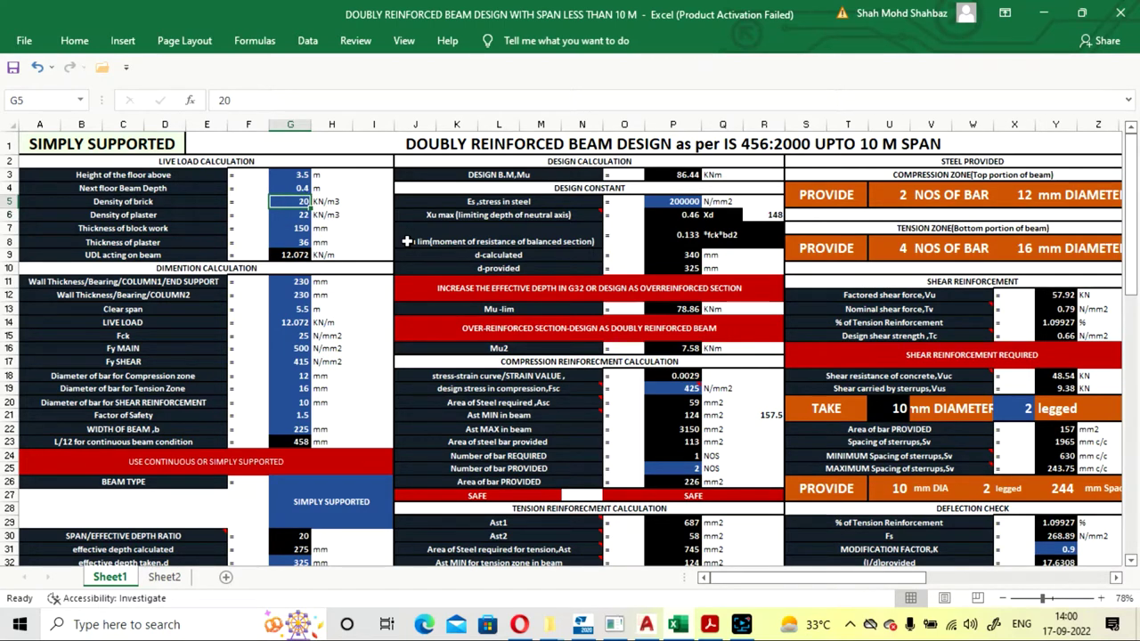
key(Down)
key(Up)
key(Down)
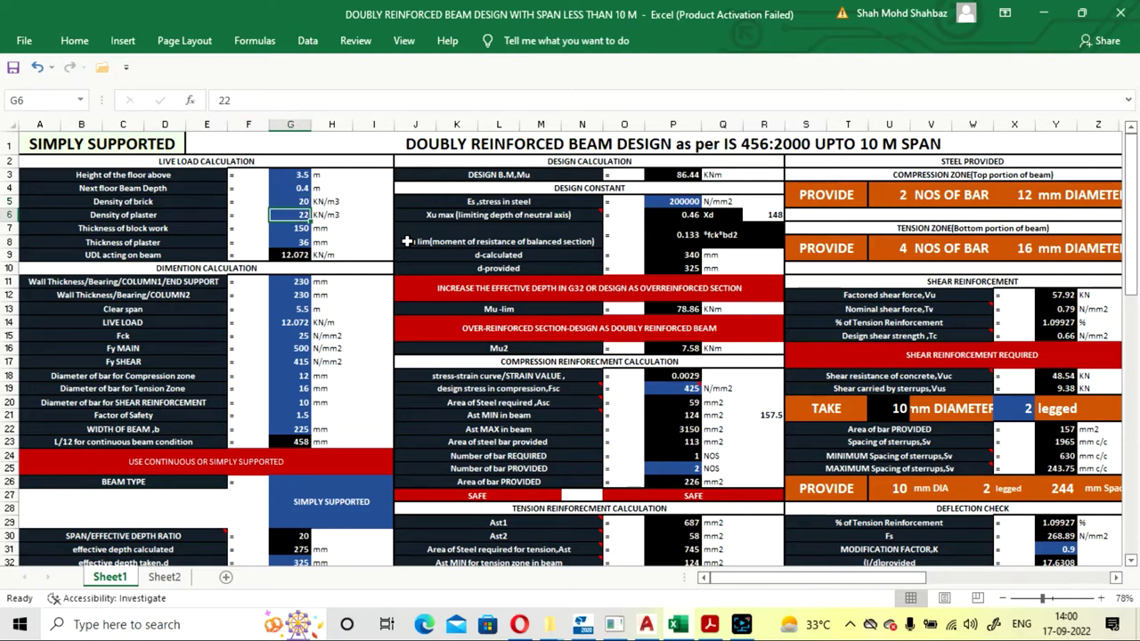
key(Down)
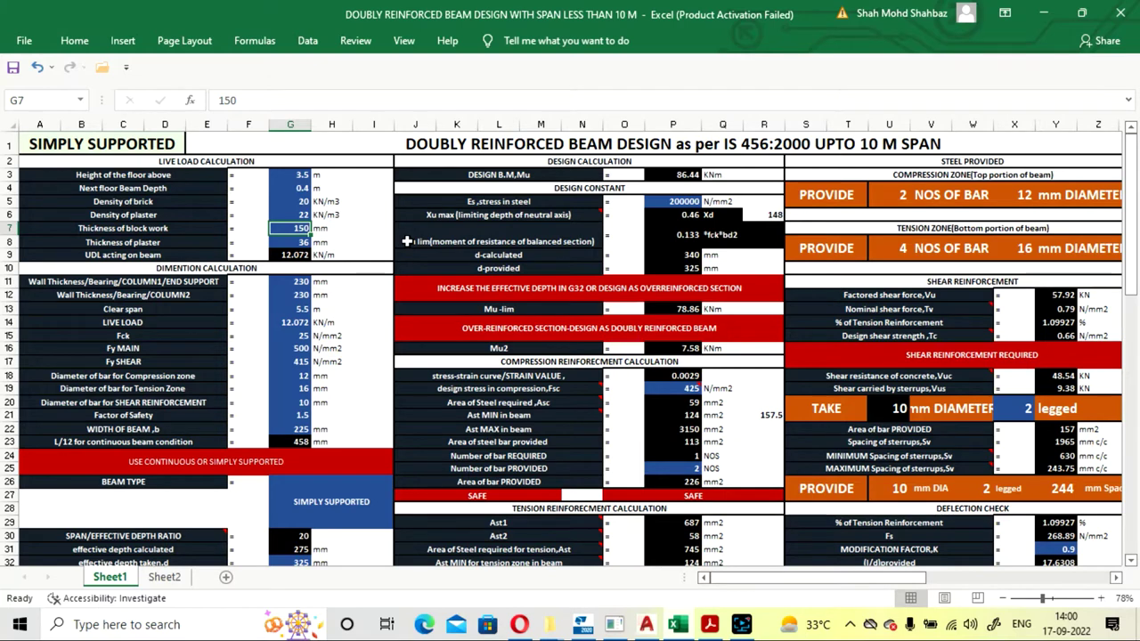
key(Down)
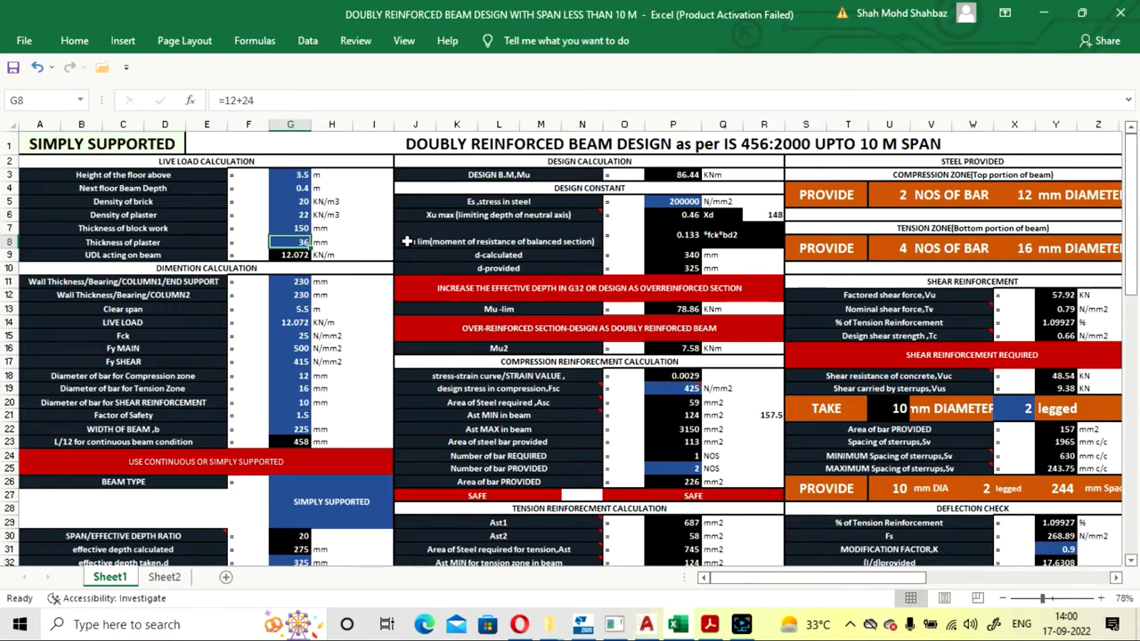
Step: Try plaster thickness values of 12 mm and then 24 mm
text(12)
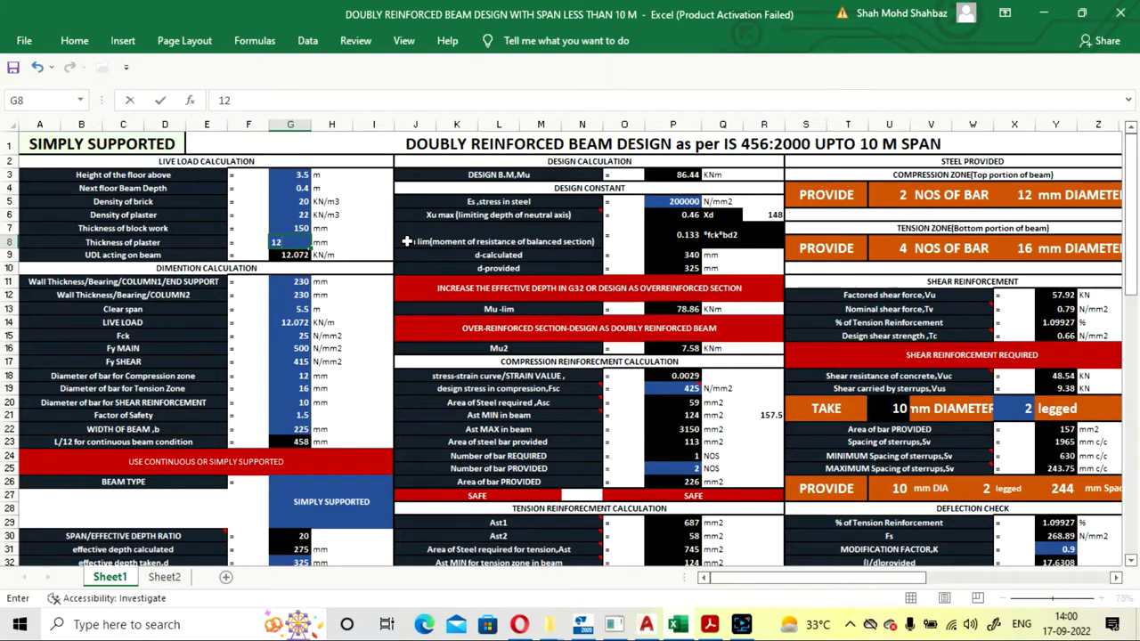
key(Return)
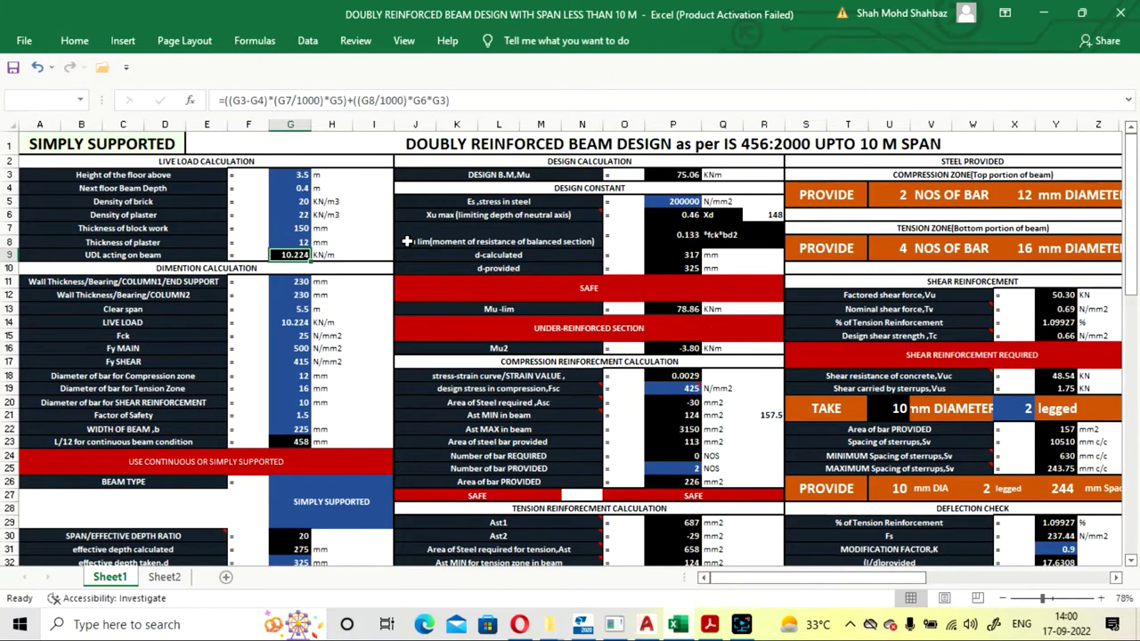
key(Up)
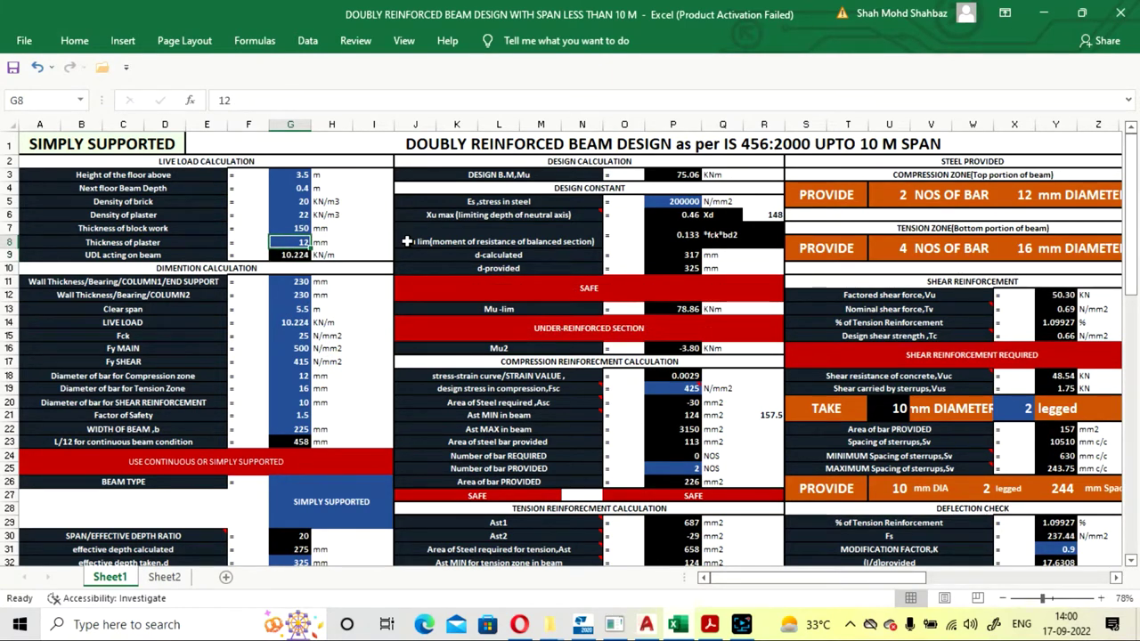
text(24)
key(Return)
key(Up)
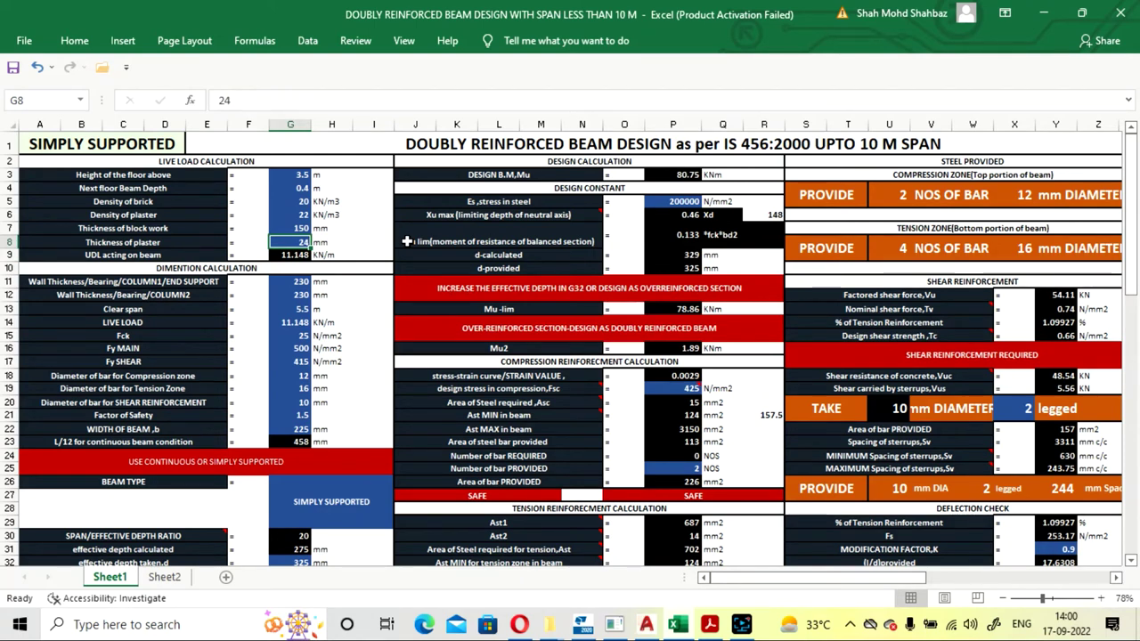
Step: Clear and undo, then set plaster thickness to =12+24 (36 mm), giving a 12.072 kN/m UDL
key(BackSpace)
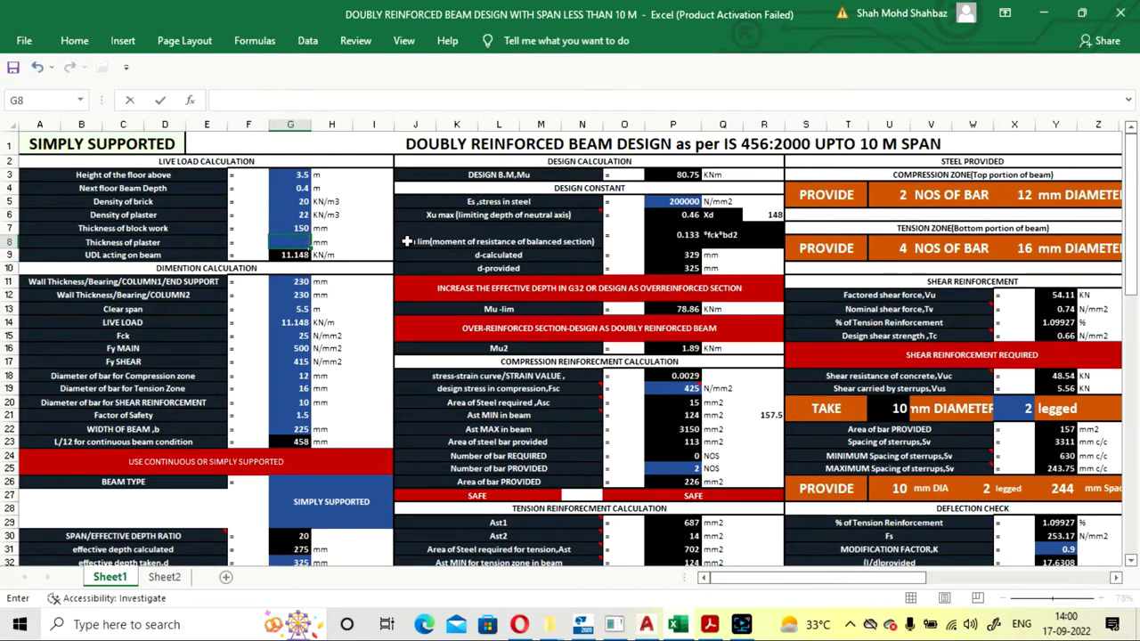
click(385, 327)
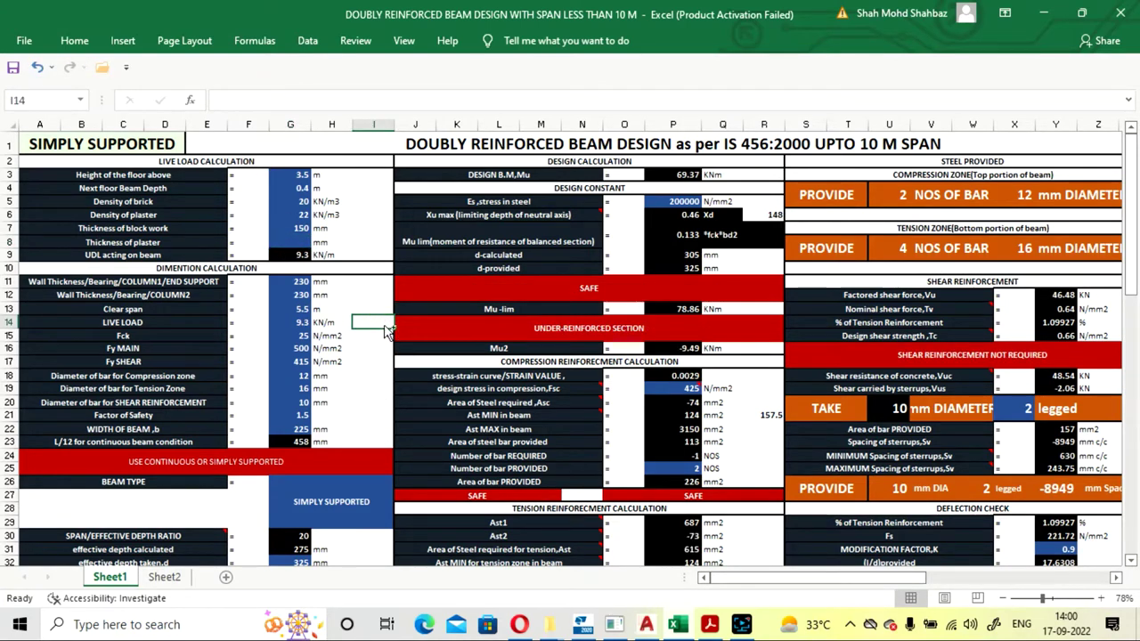
key(ctrl+z)
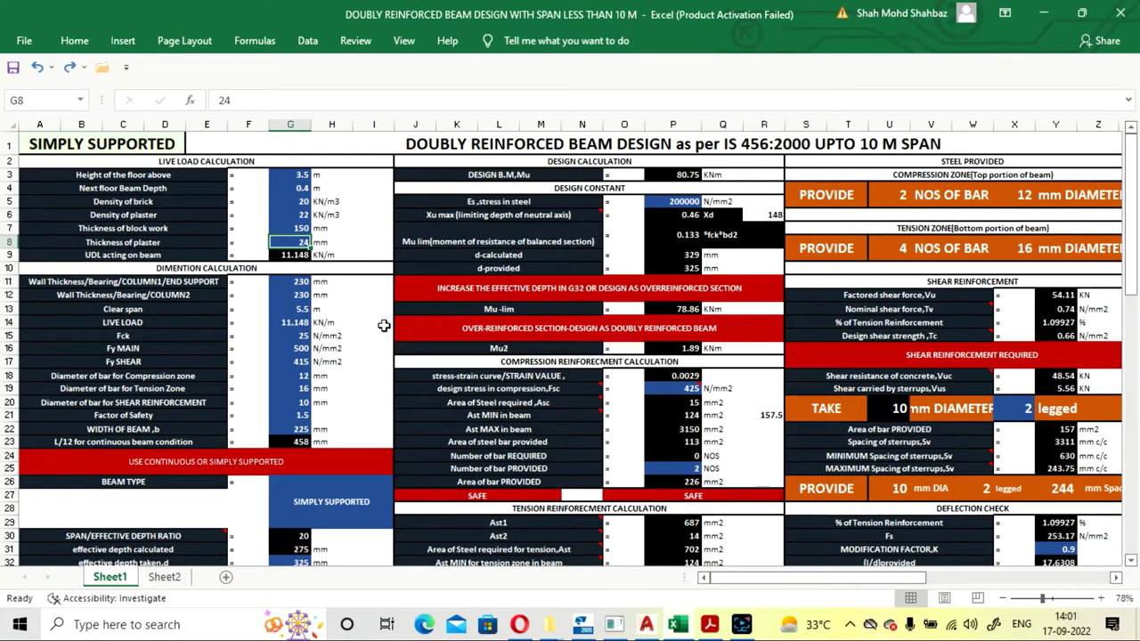
text(=12+24)
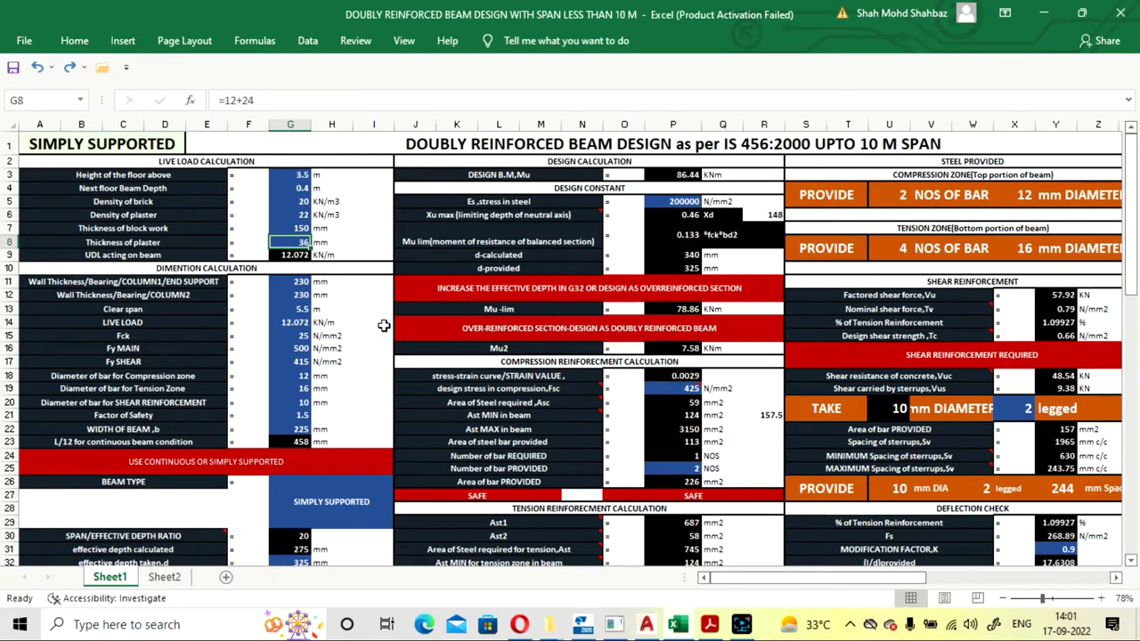
key(Return)
key(Up)
key(Up)
key(Up)
key(Up)
key(Up)
key(Up)
key(Up)
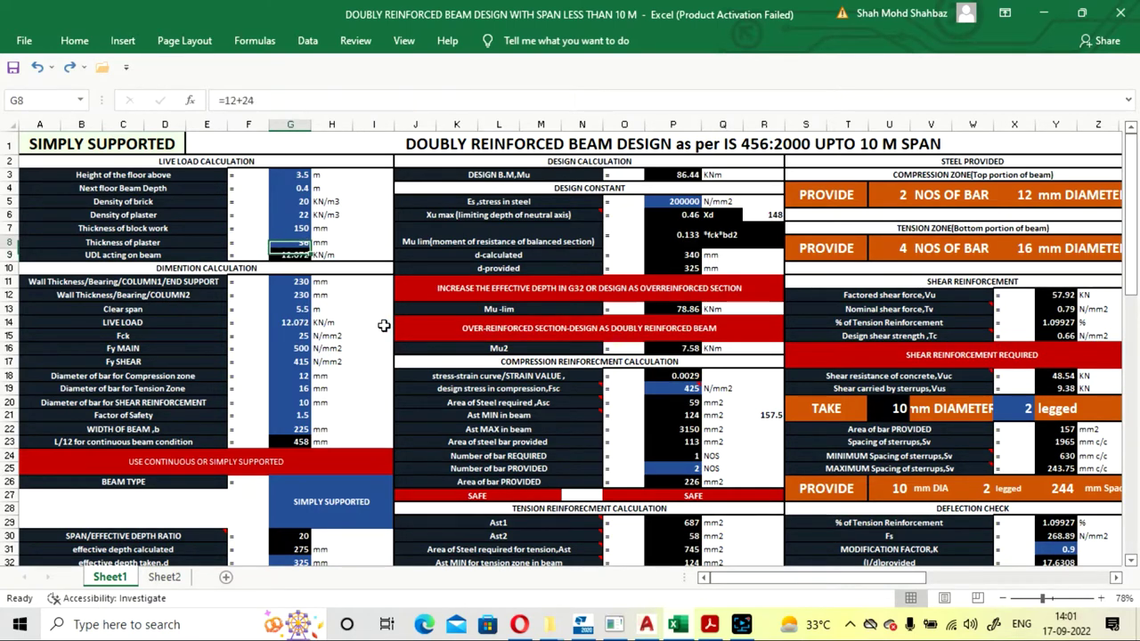
key(Down)
key(Down)
key(Down)
key(Down)
key(Down)
key(Down)
key(Down)
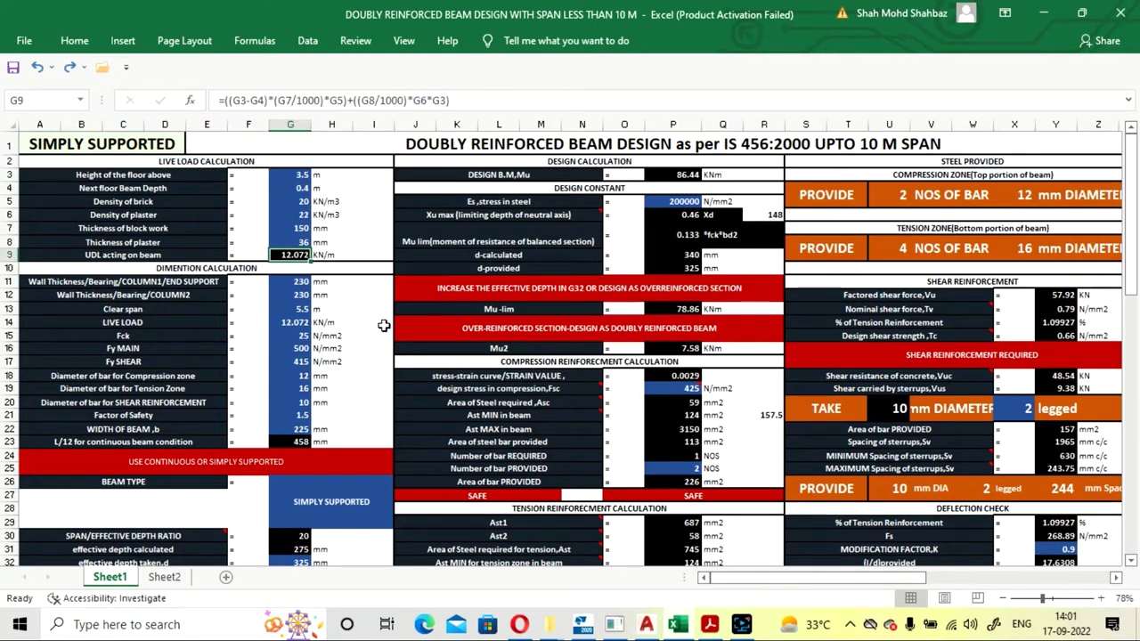
key(Down)
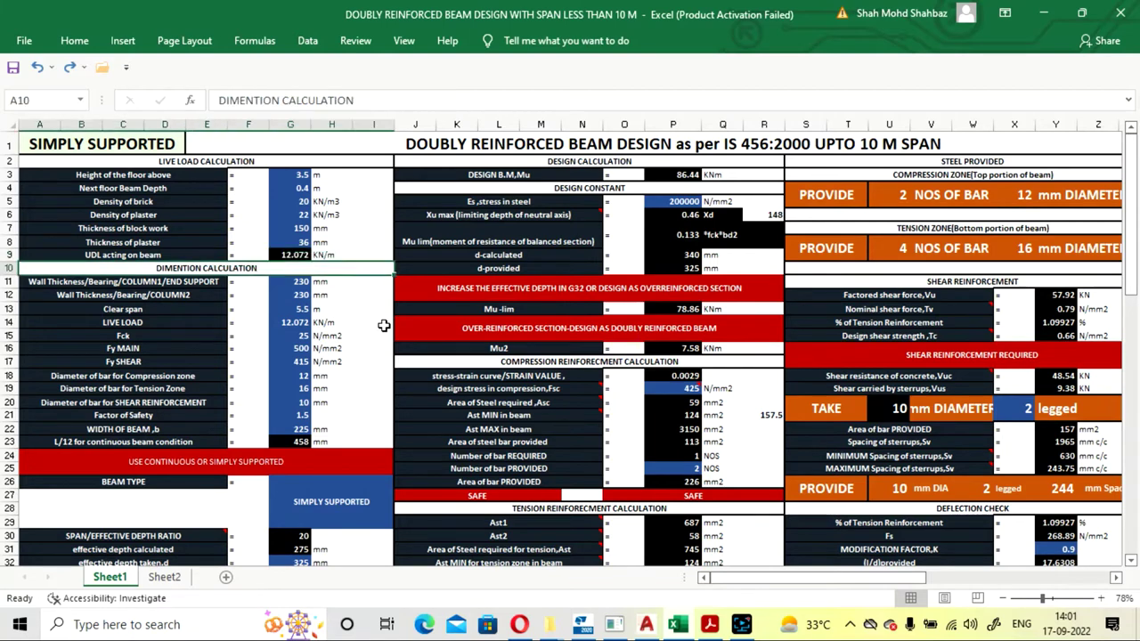
key(Down)
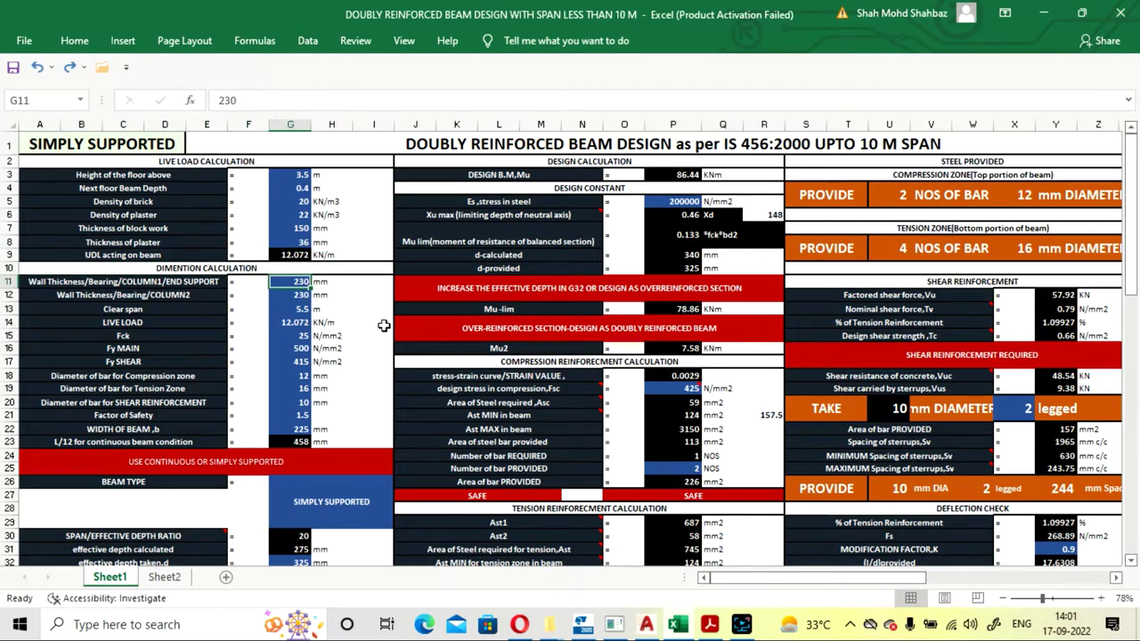
key(Down)
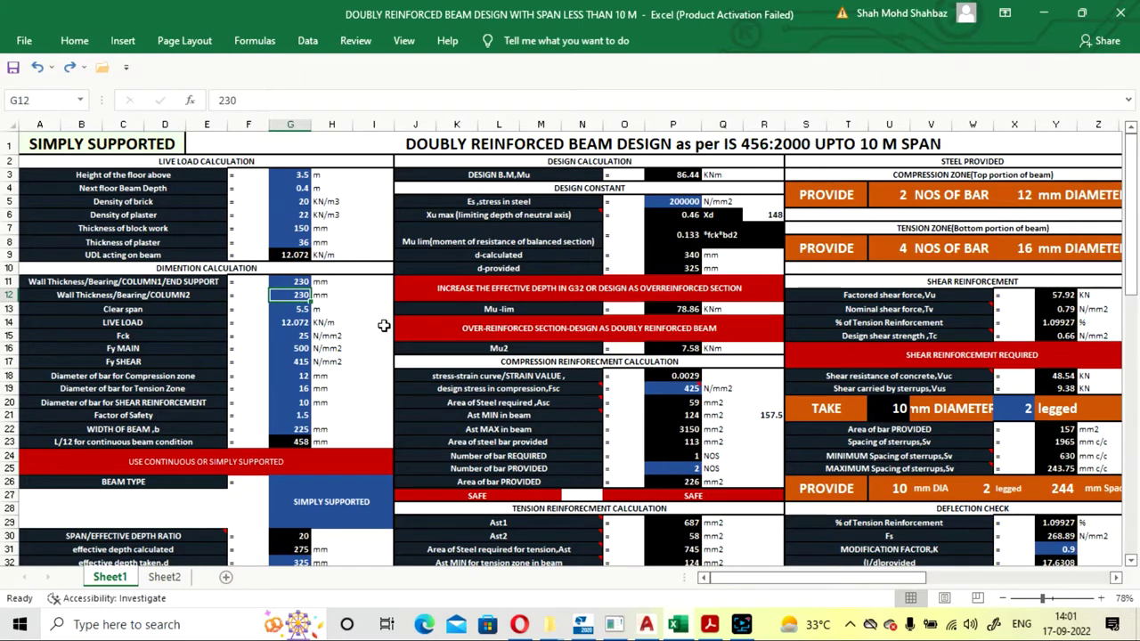
key(Up)
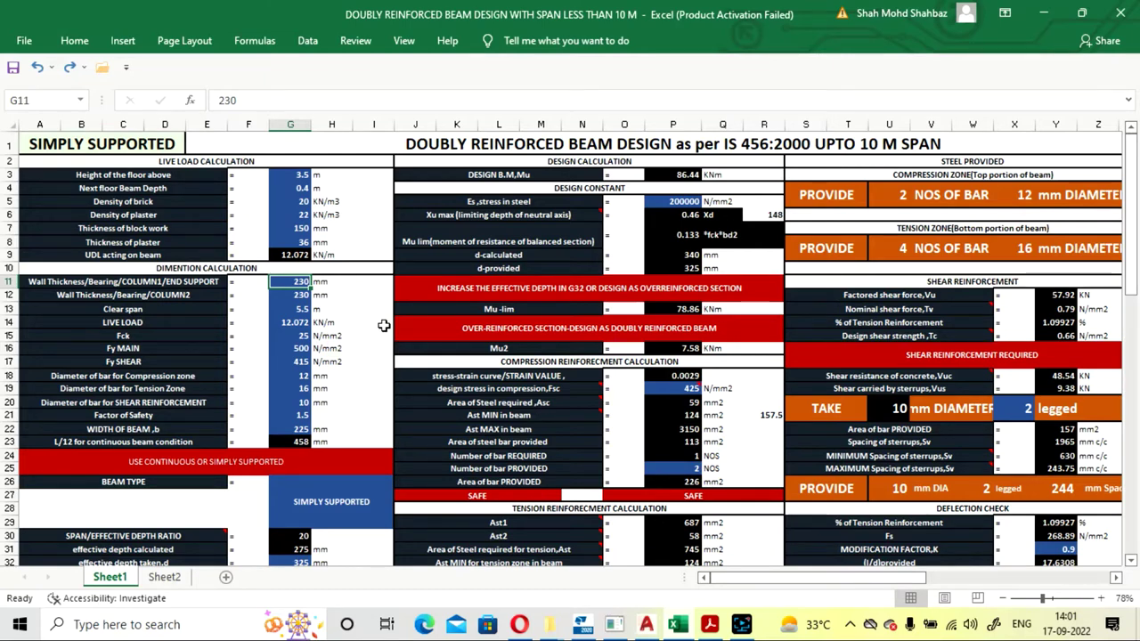
click(164, 577)
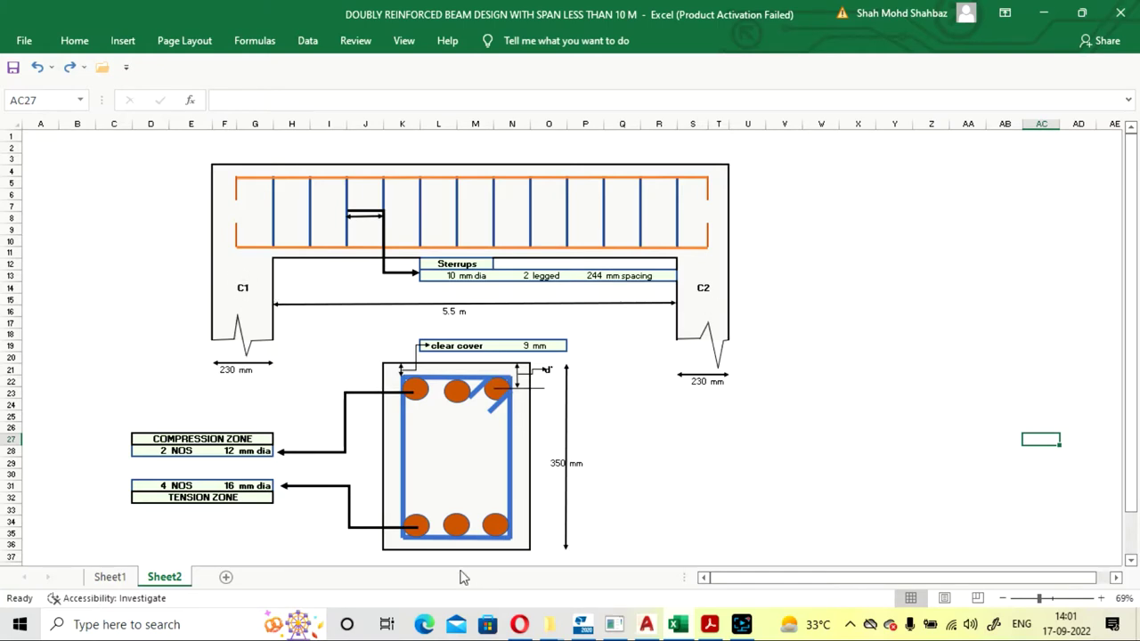
click(110, 577)
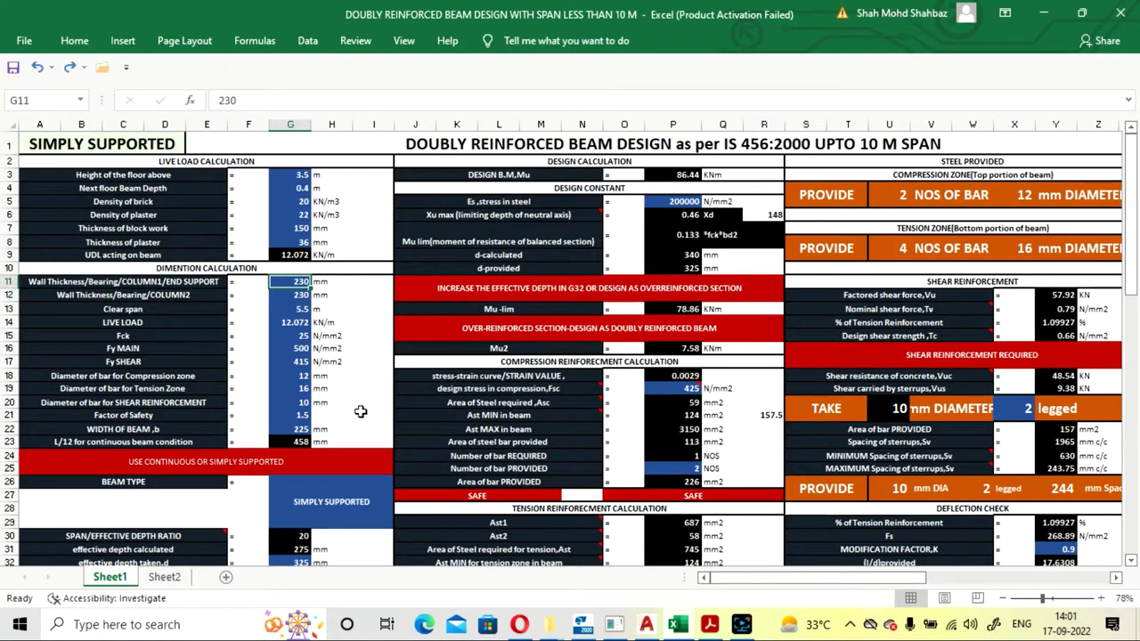
text(2)
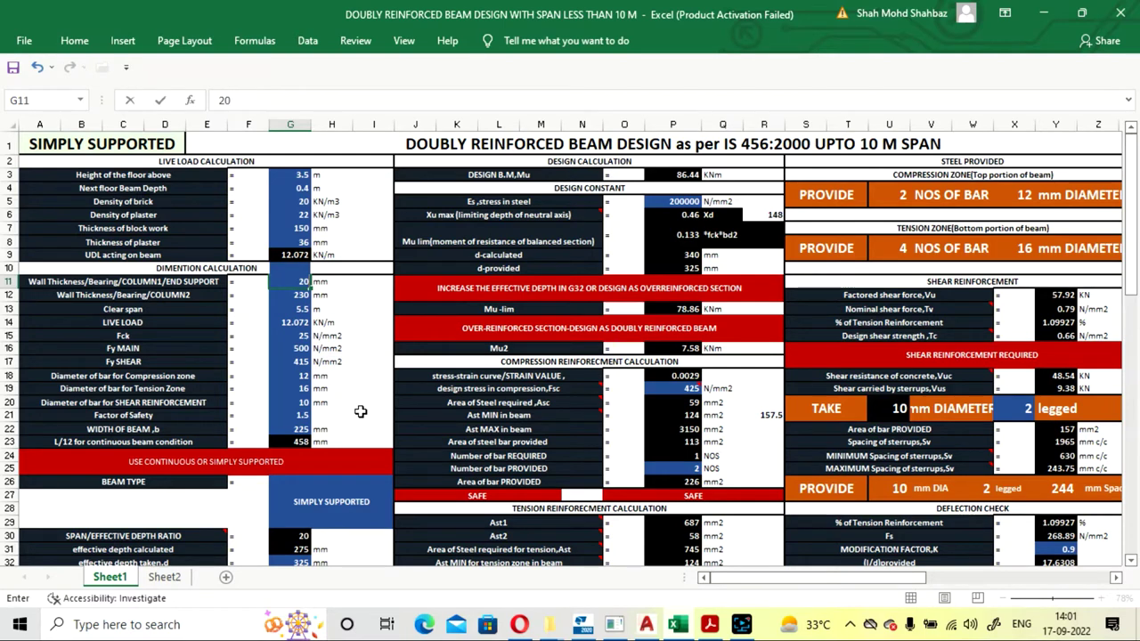
text(30)
key(ctrl+Return)
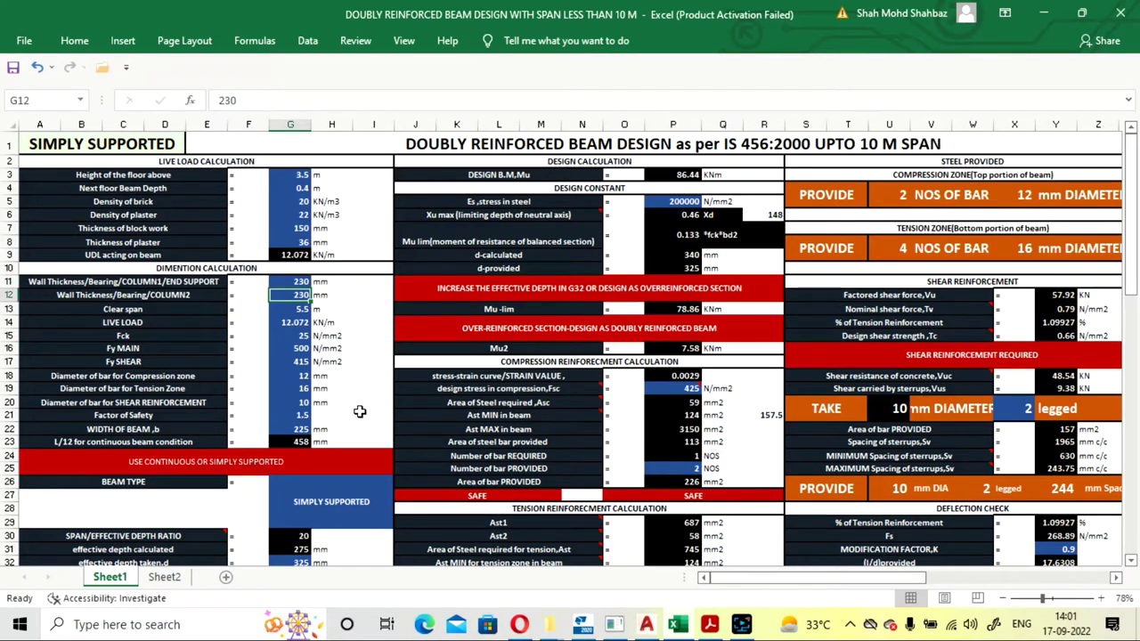
key(Down)
text(2)
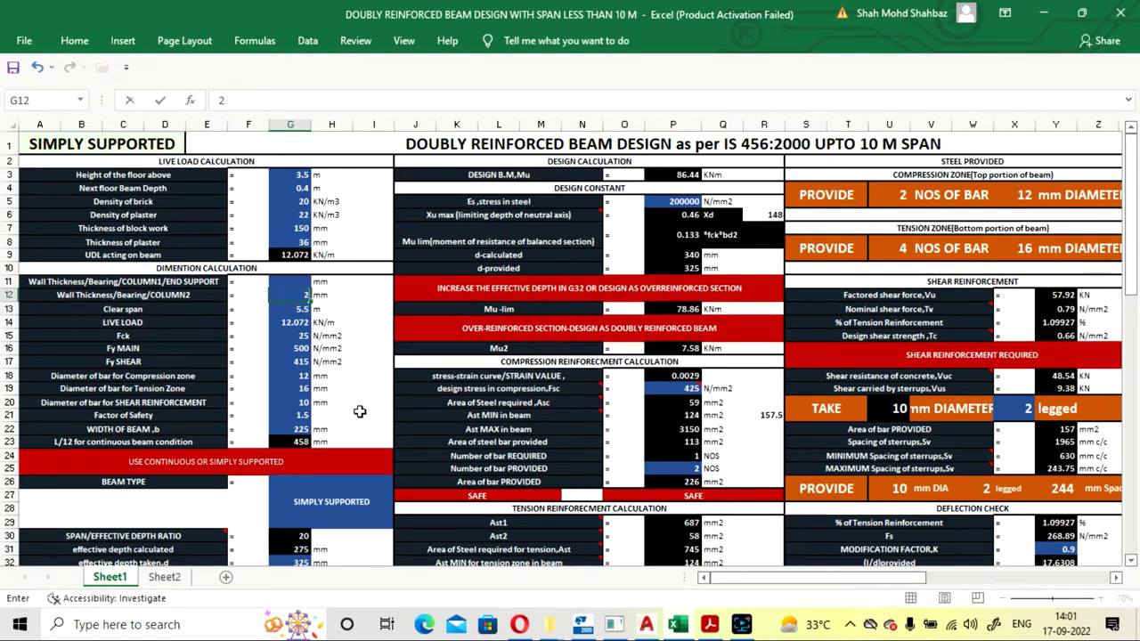
text(30)
key(Return)
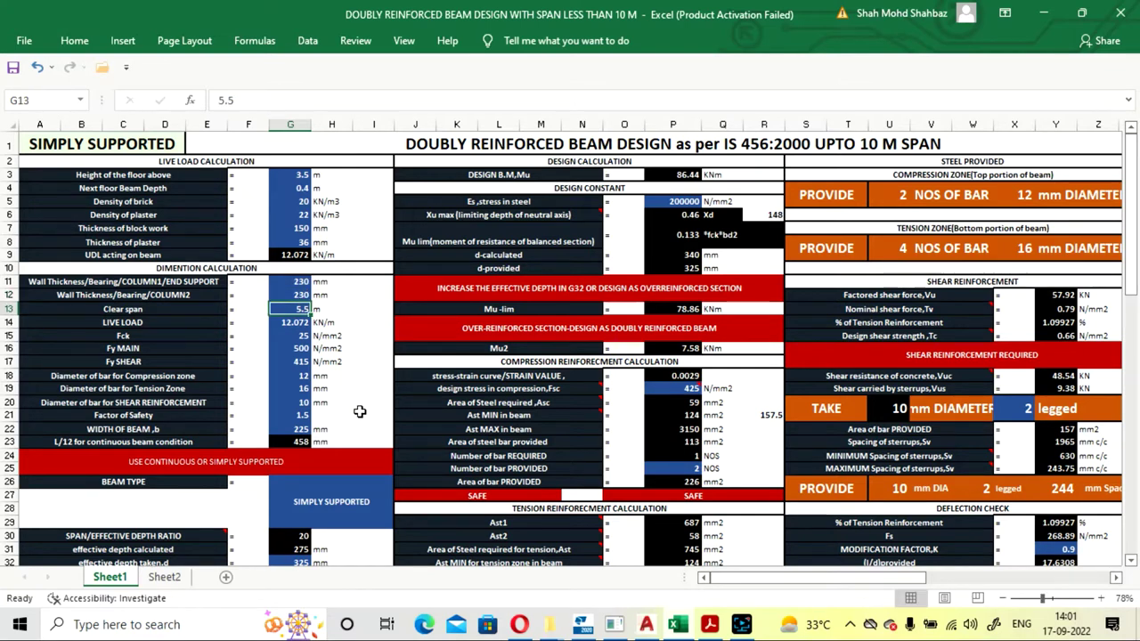
key(Left)
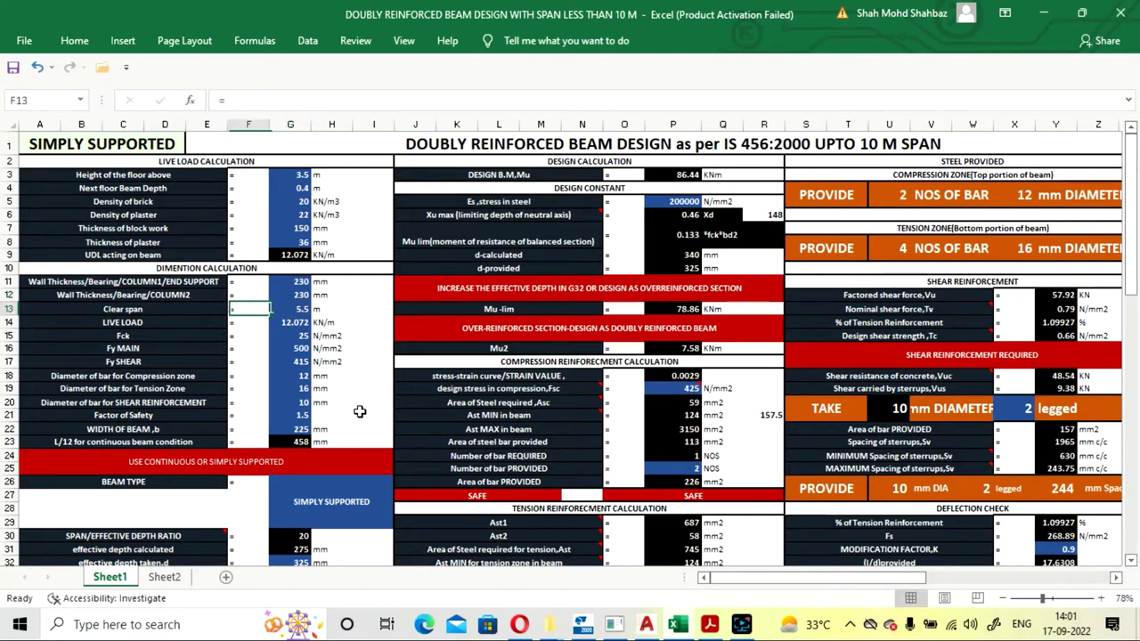
key(Right)
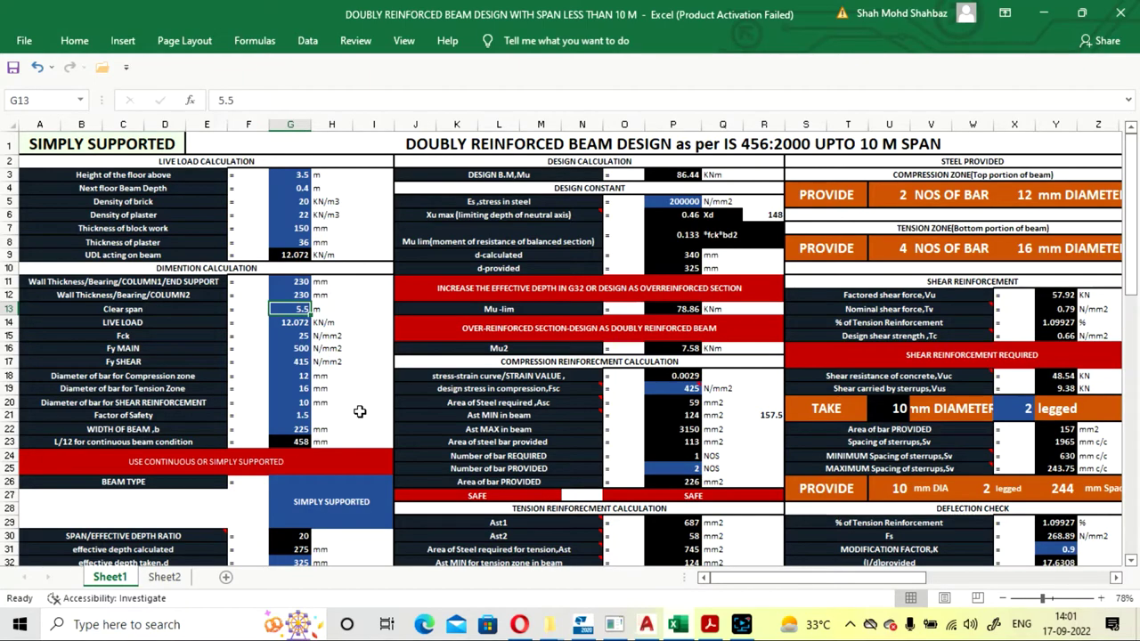
click(161, 578)
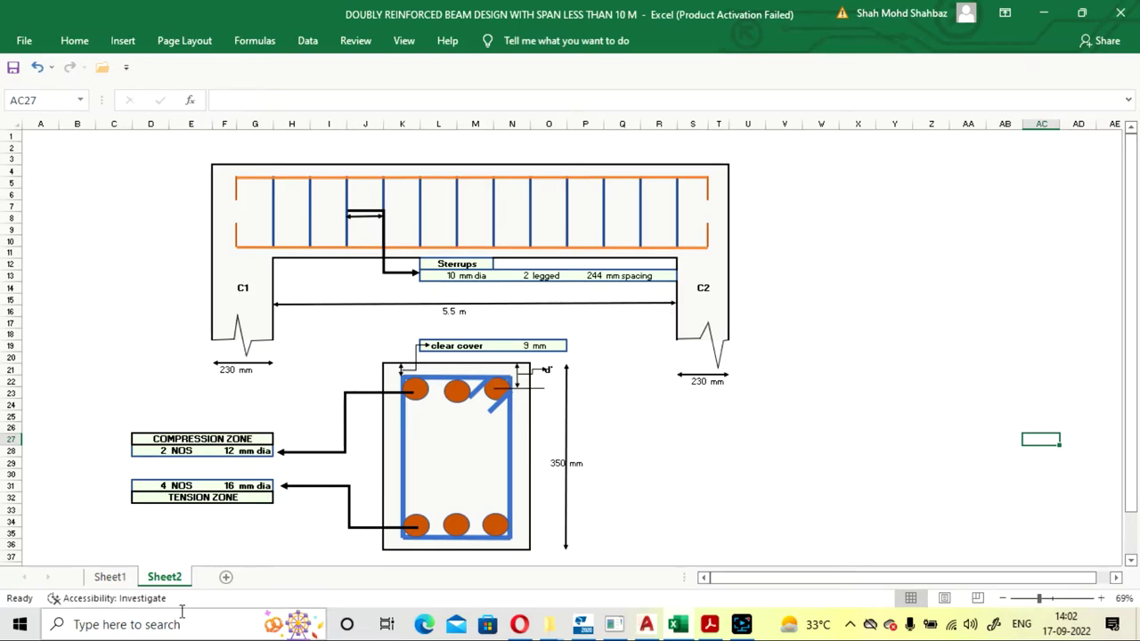
click(110, 577)
Step: Review the clear span, live load formula, Fck 25 and Fy MAIN 500 values
key(Down)
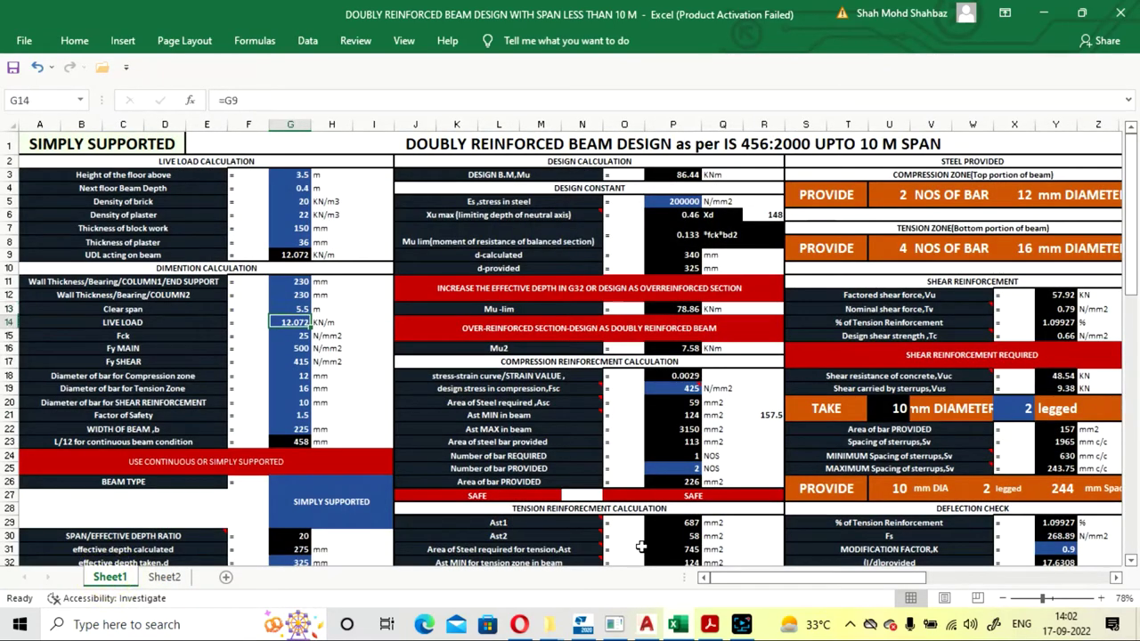
key(Up)
key(Down)
key(Up)
key(Down)
key(Left)
key(Right)
key(Down)
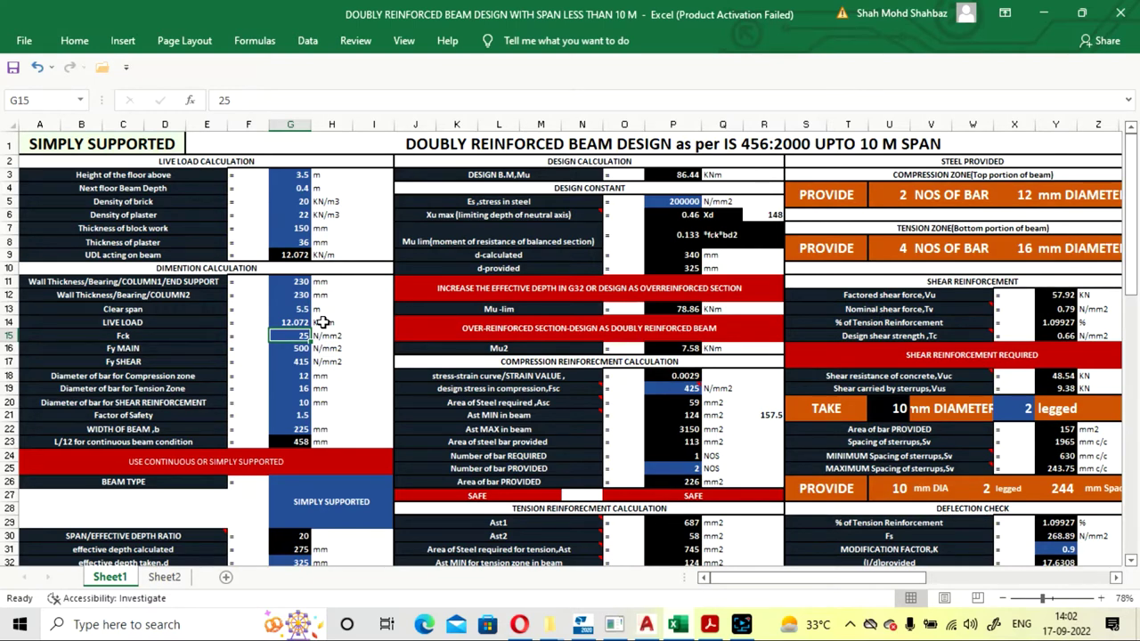
key(Down)
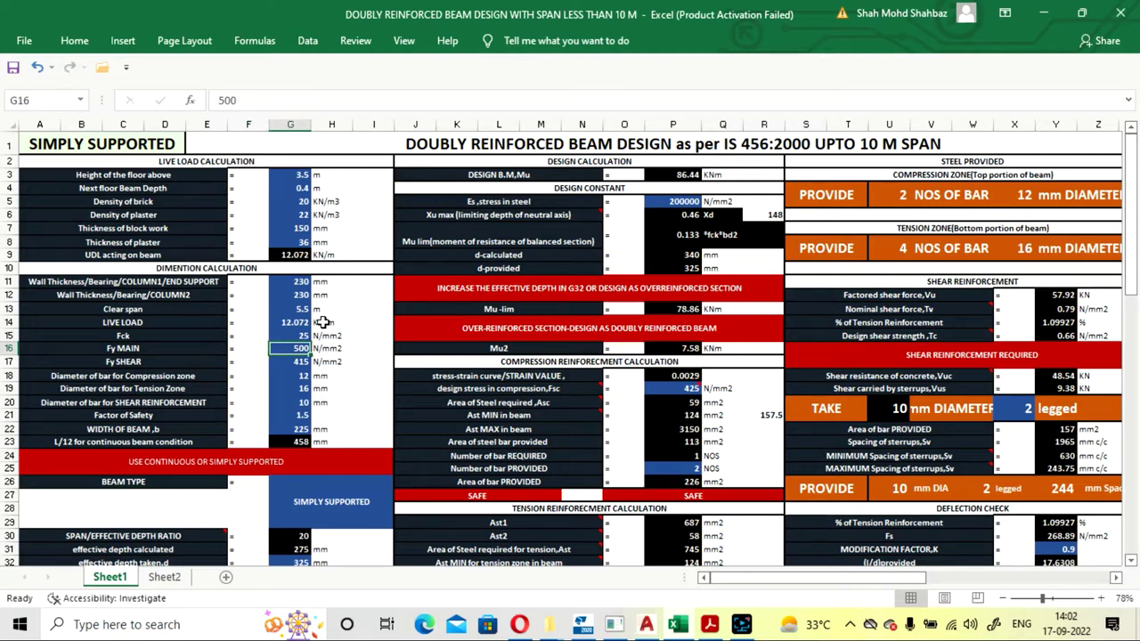
Step: Check the Sheet2 beam drawing against the design sheet, including Fy SHEAR 415
click(158, 579)
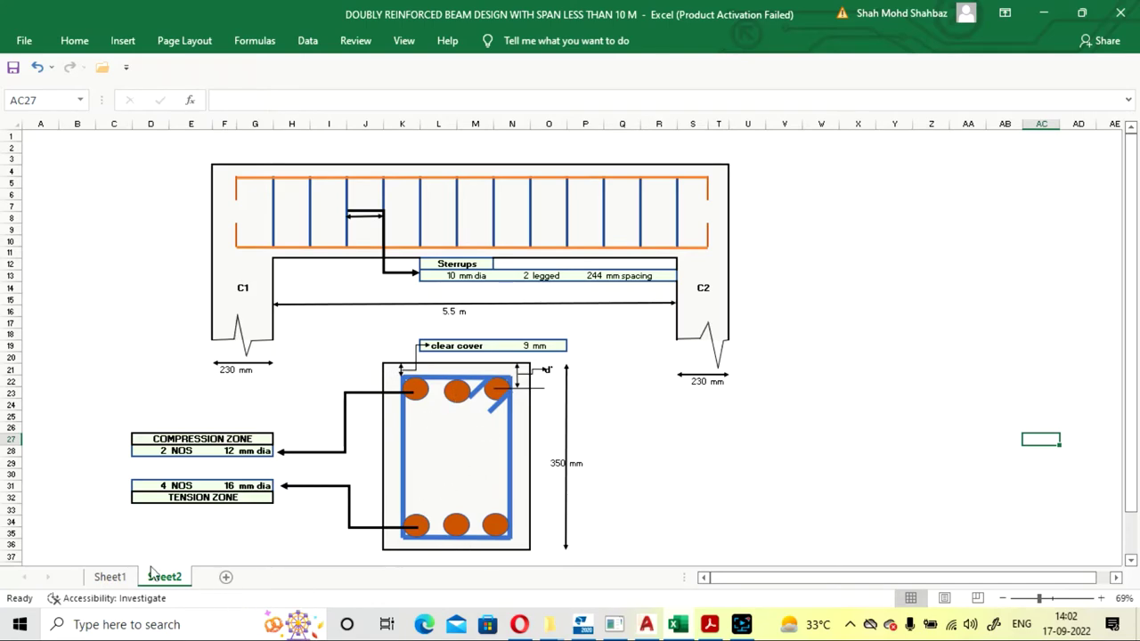
click(111, 577)
key(Down)
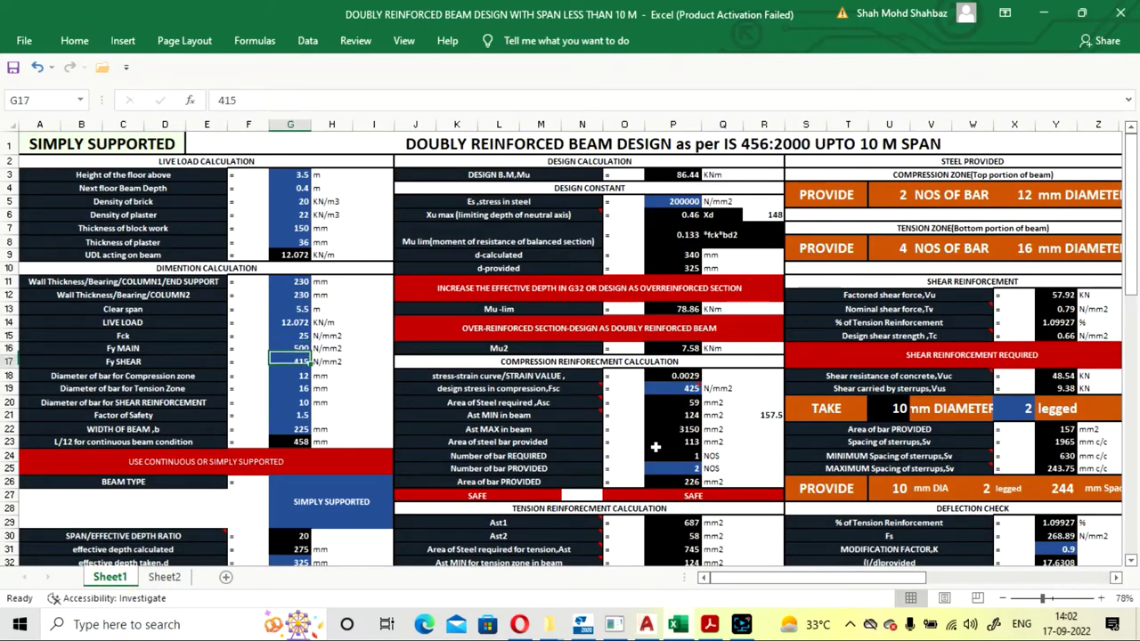
key(Up)
key(Down)
key(Down)
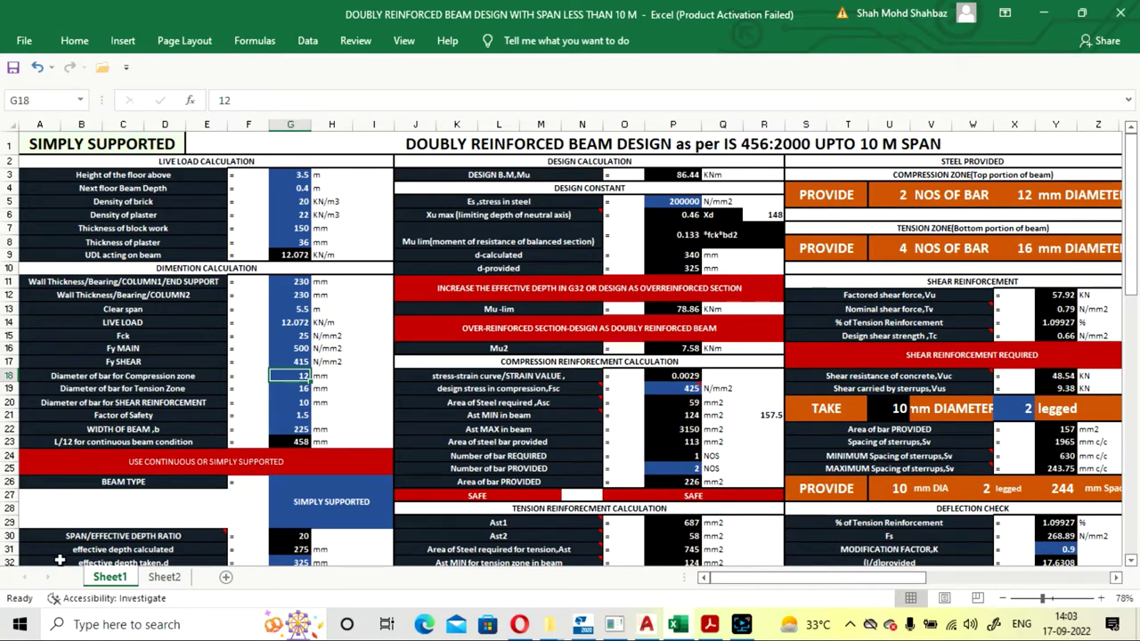
click(169, 581)
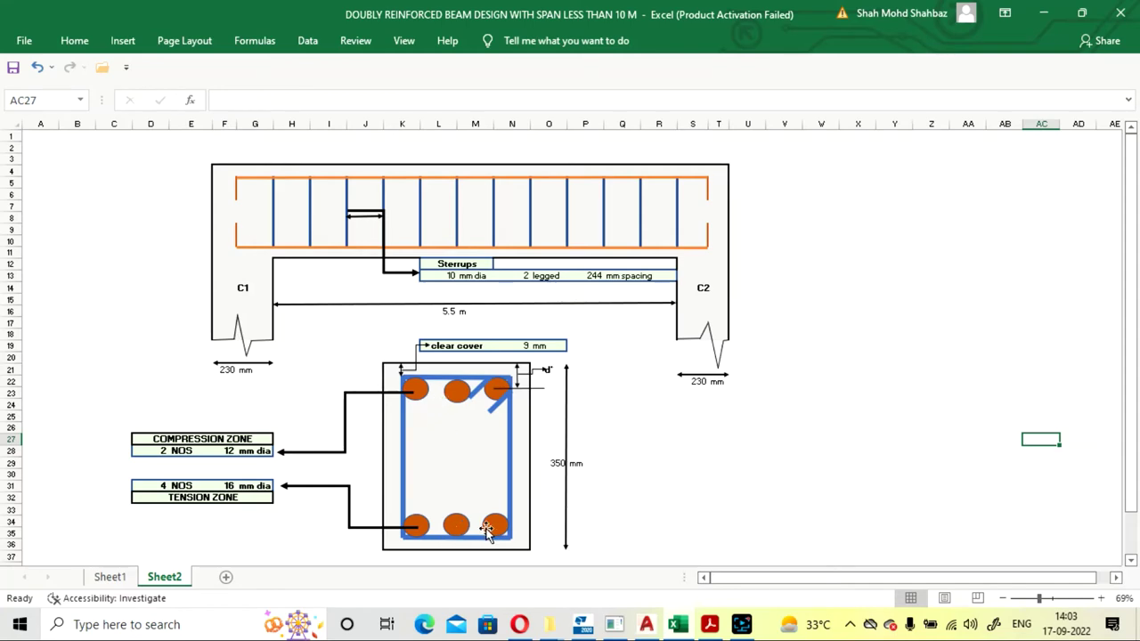
click(109, 577)
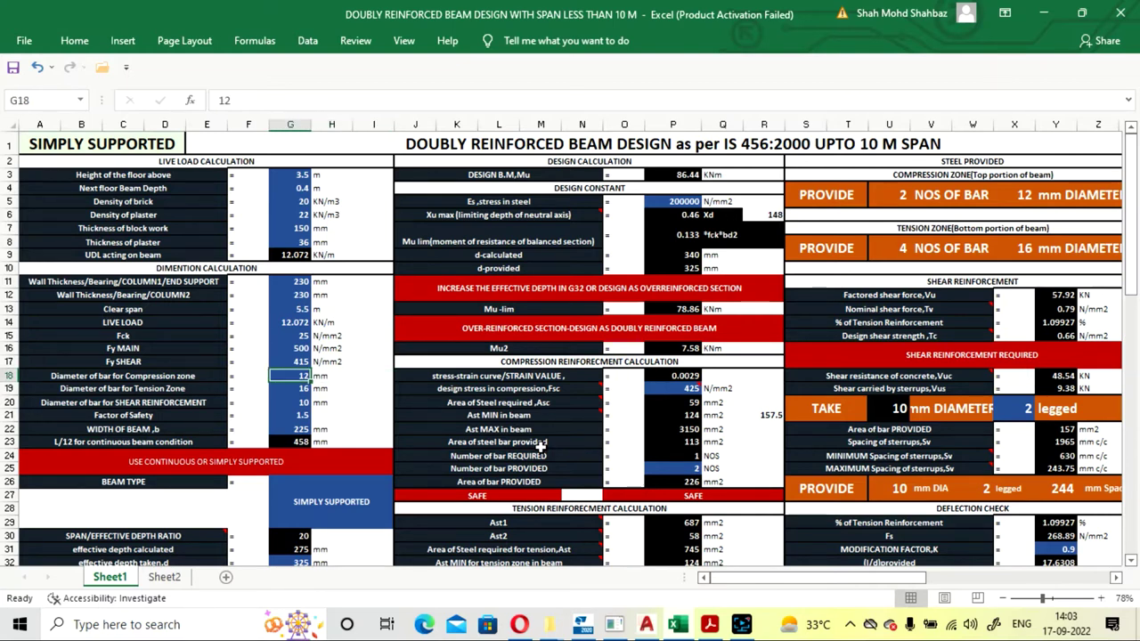
key(Left)
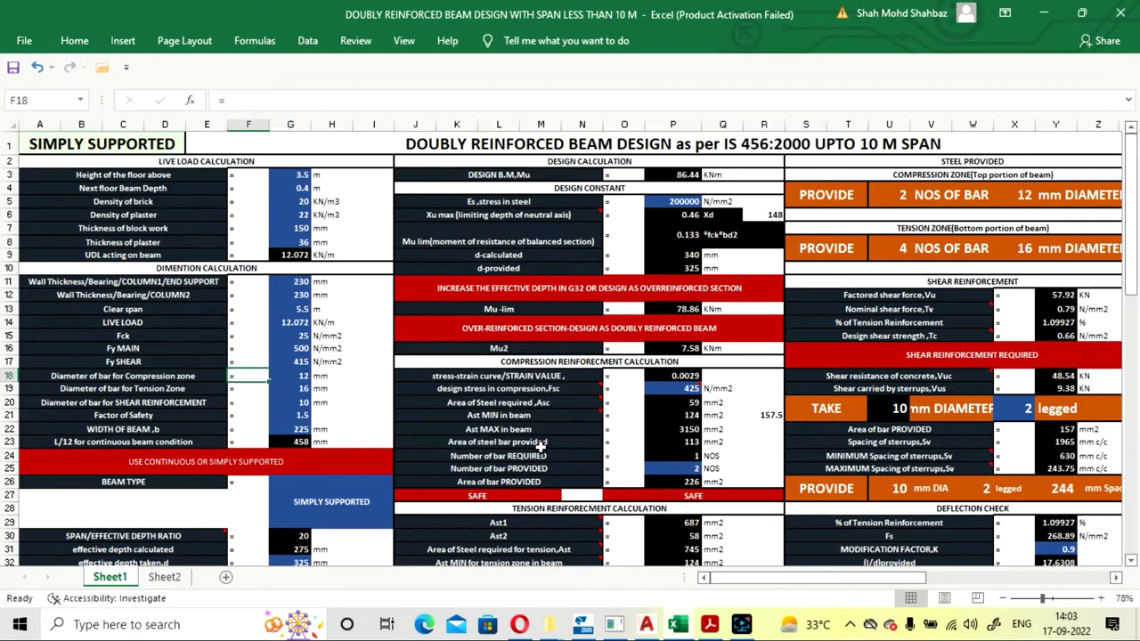
key(Left)
key(Right)
key(Right)
key(Left)
key(Left)
key(Right)
key(Right)
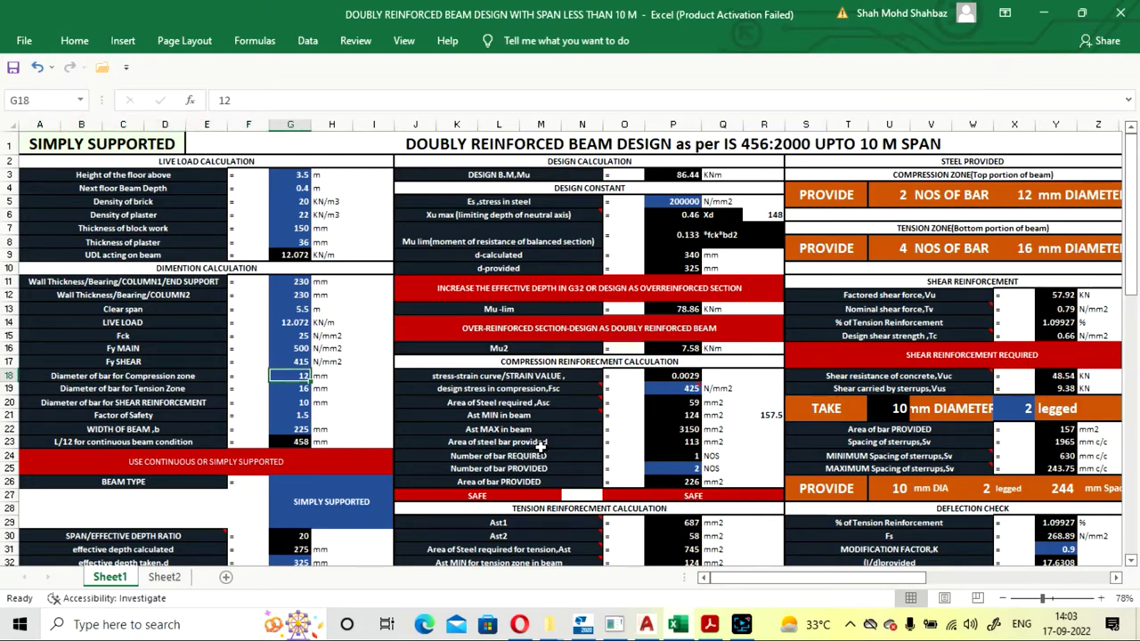
key(Right)
key(Right)
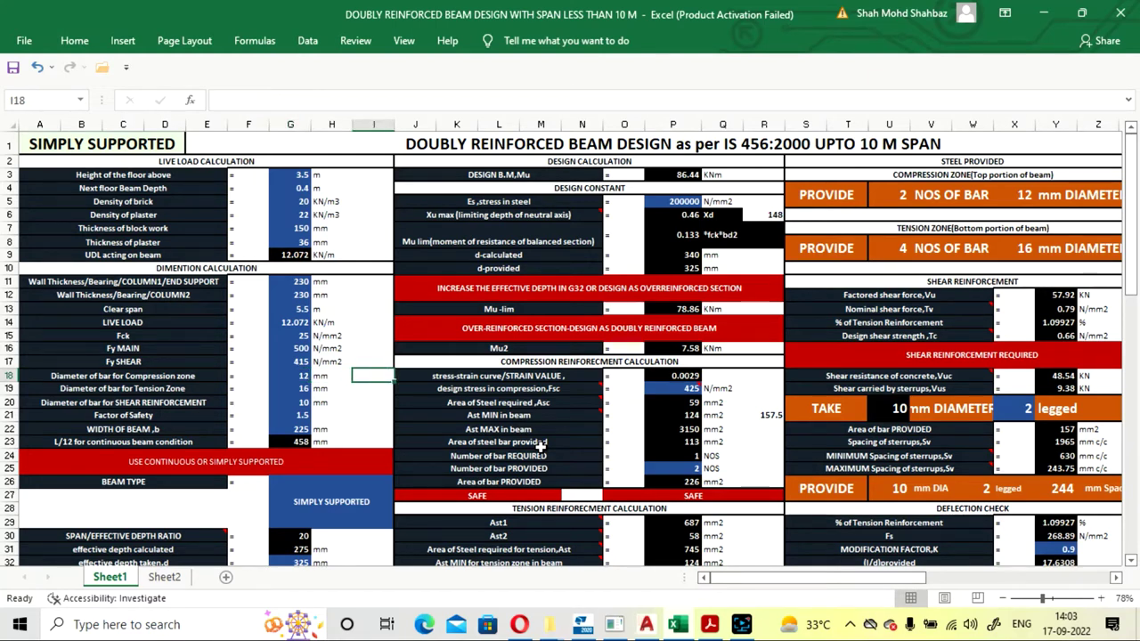
key(Left)
key(Left)
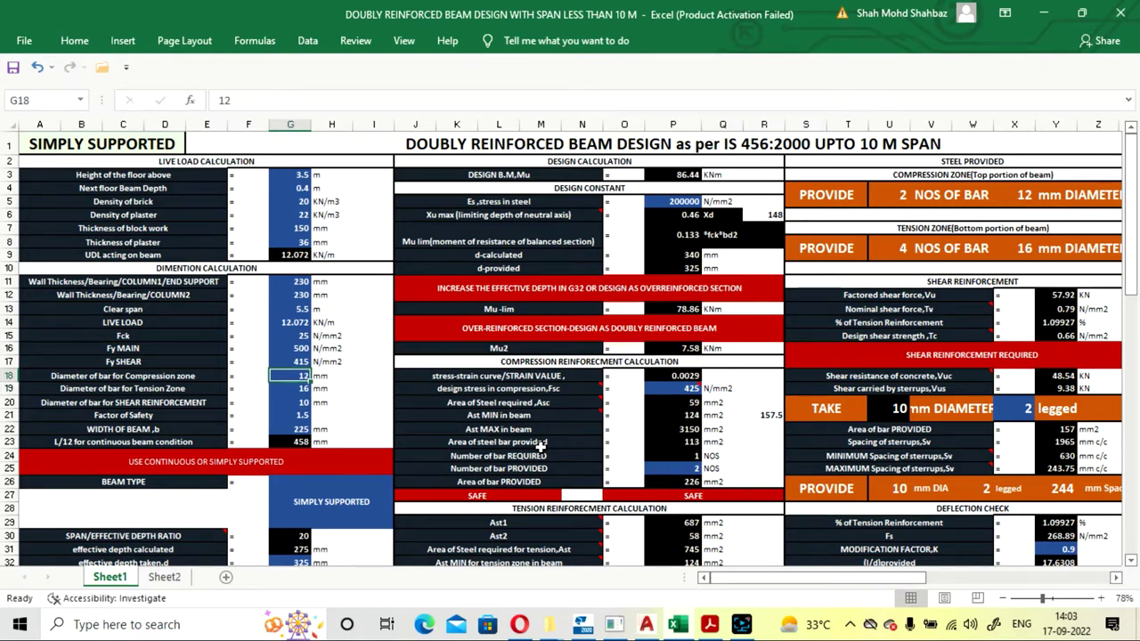
key(Left)
key(Left)
key(Right)
key(Right)
key(Down)
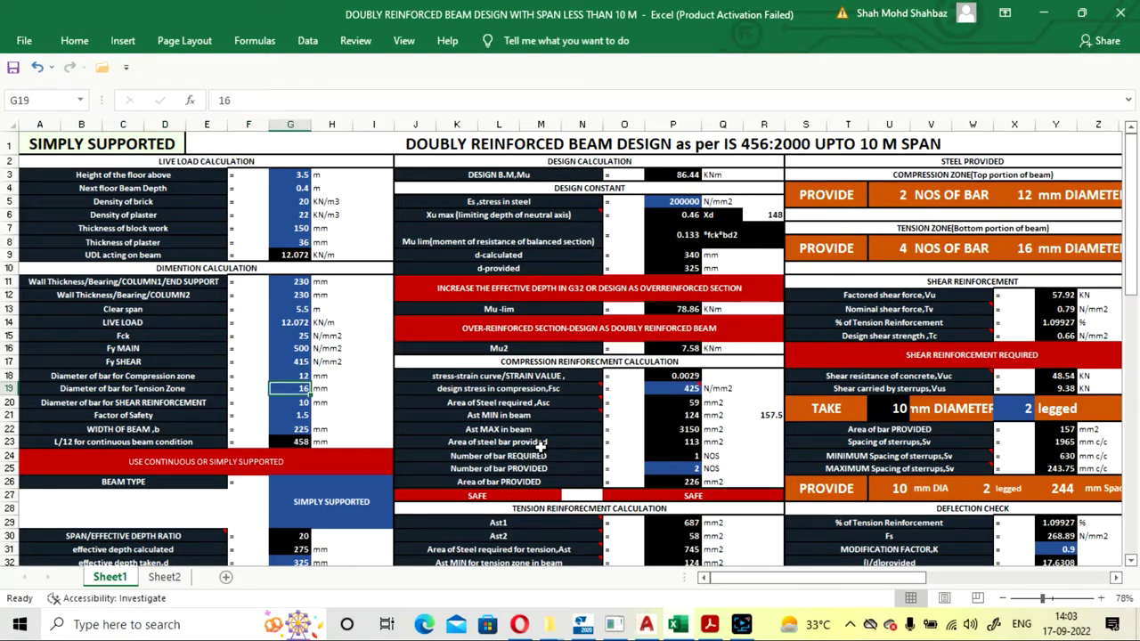
key(Left)
key(Left)
key(Right)
key(Right)
key(Down)
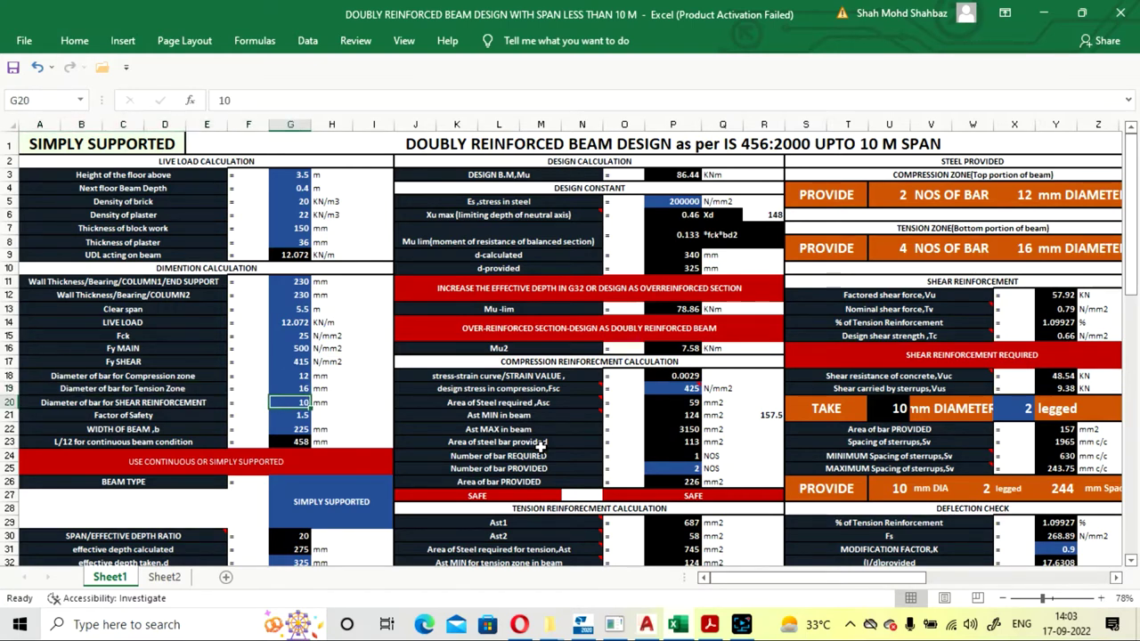
key(Left)
key(Left)
key(Right)
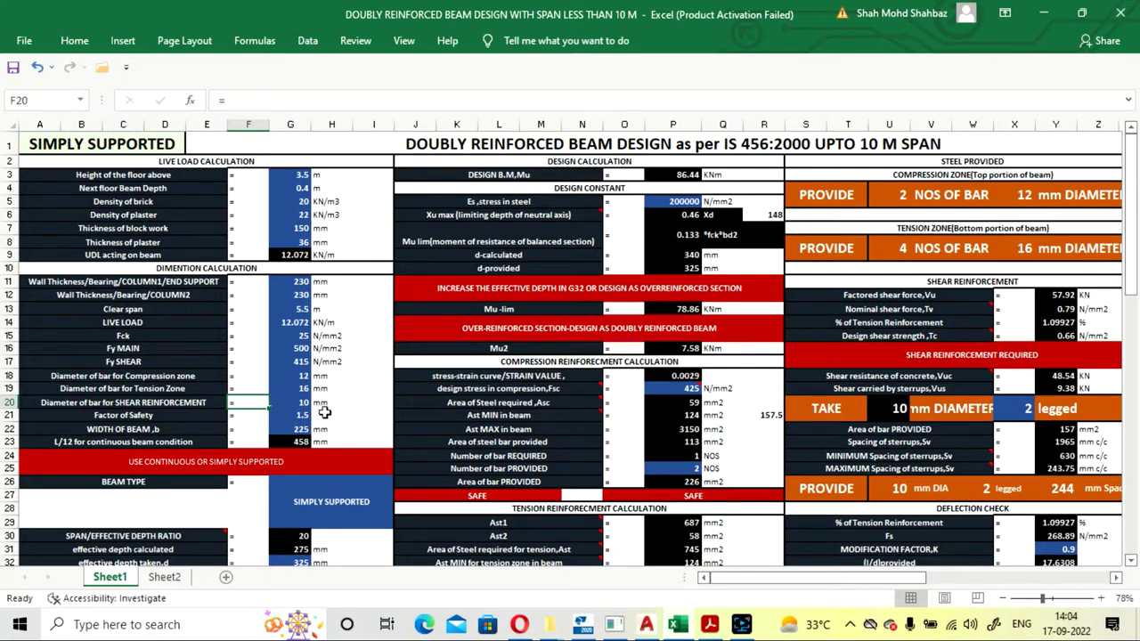
key(Right)
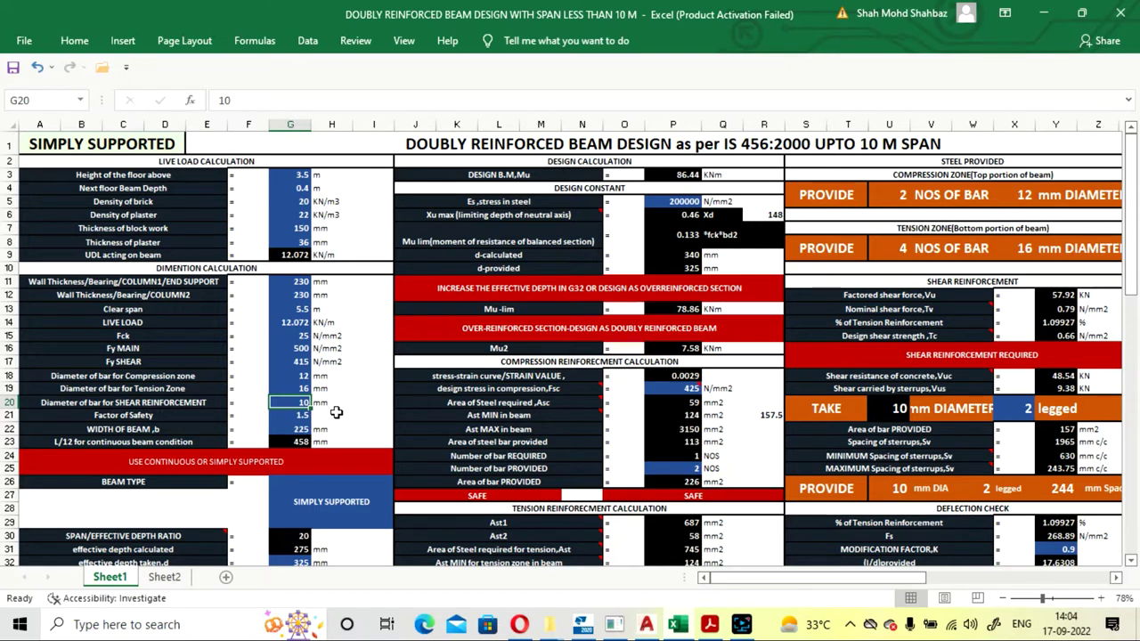
key(Left)
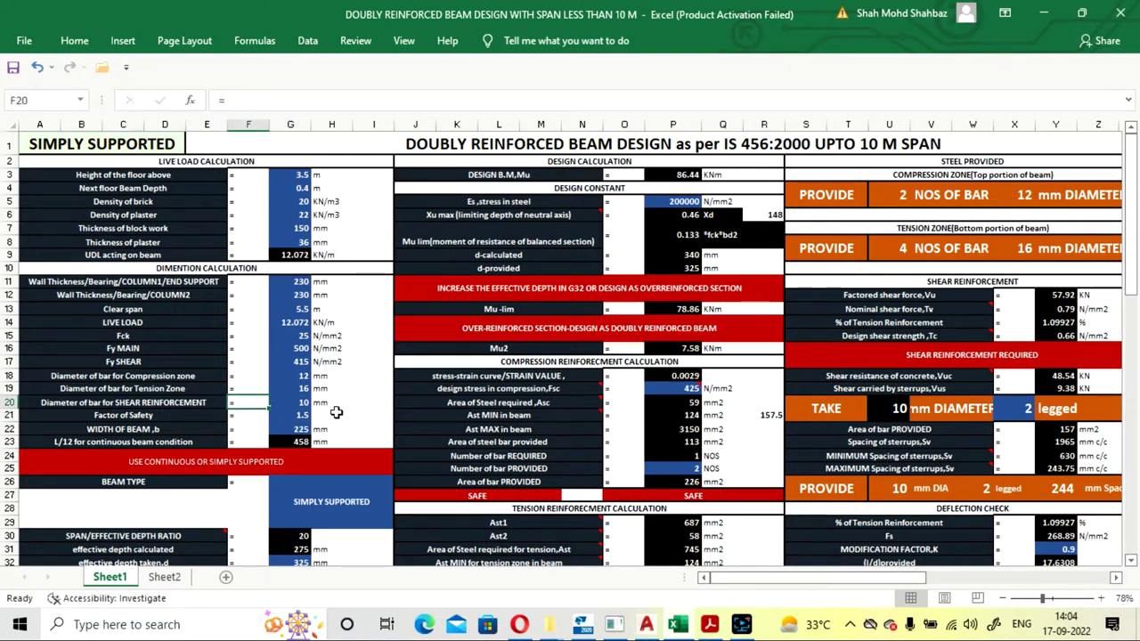
key(Right)
key(Down)
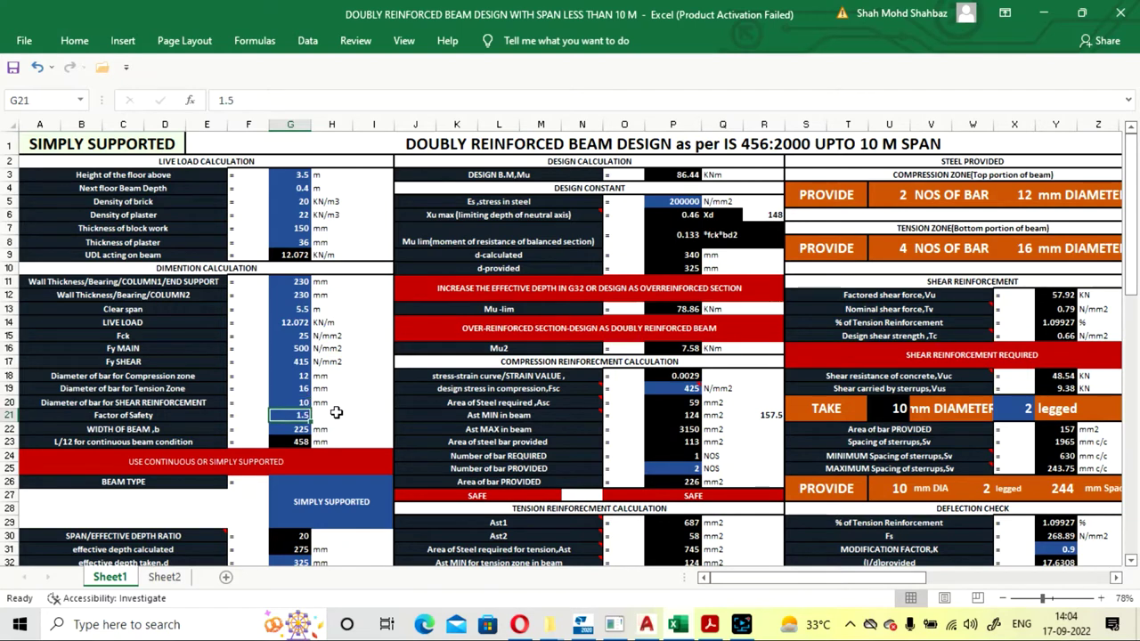
key(Up)
key(Down)
key(Right)
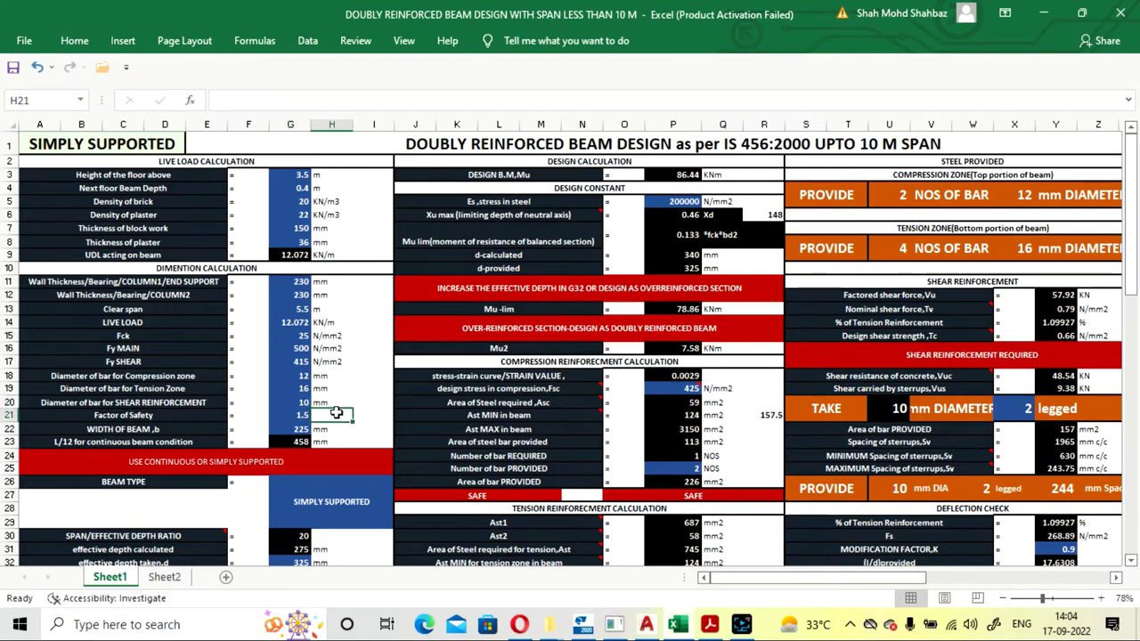
key(Left)
key(Left)
key(Left)
key(Right)
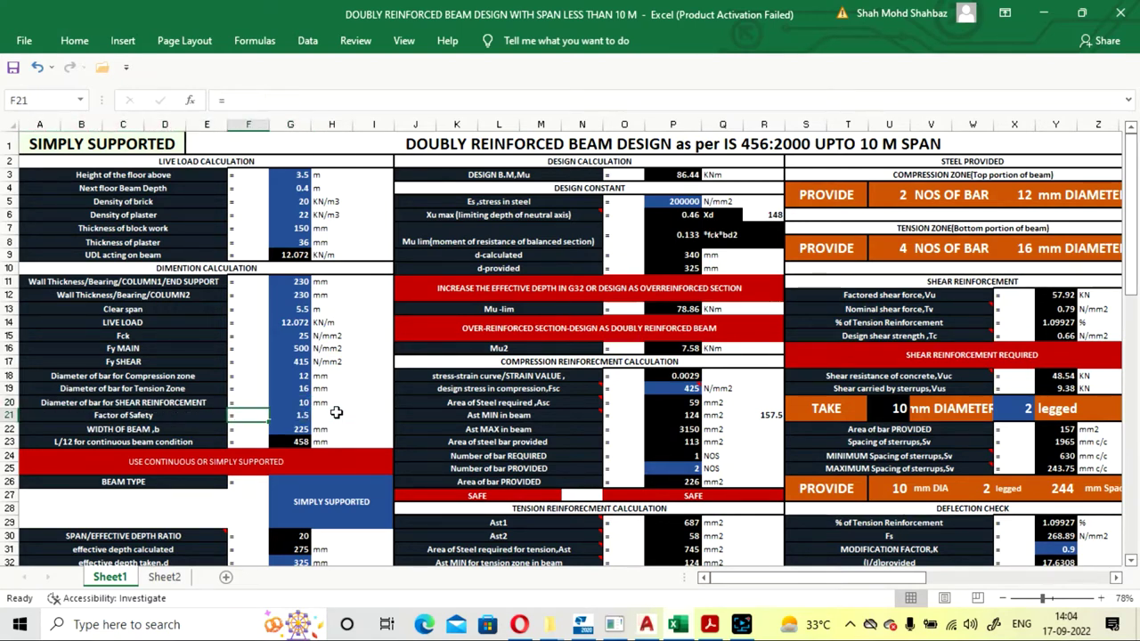
key(Right)
key(Up)
key(Down)
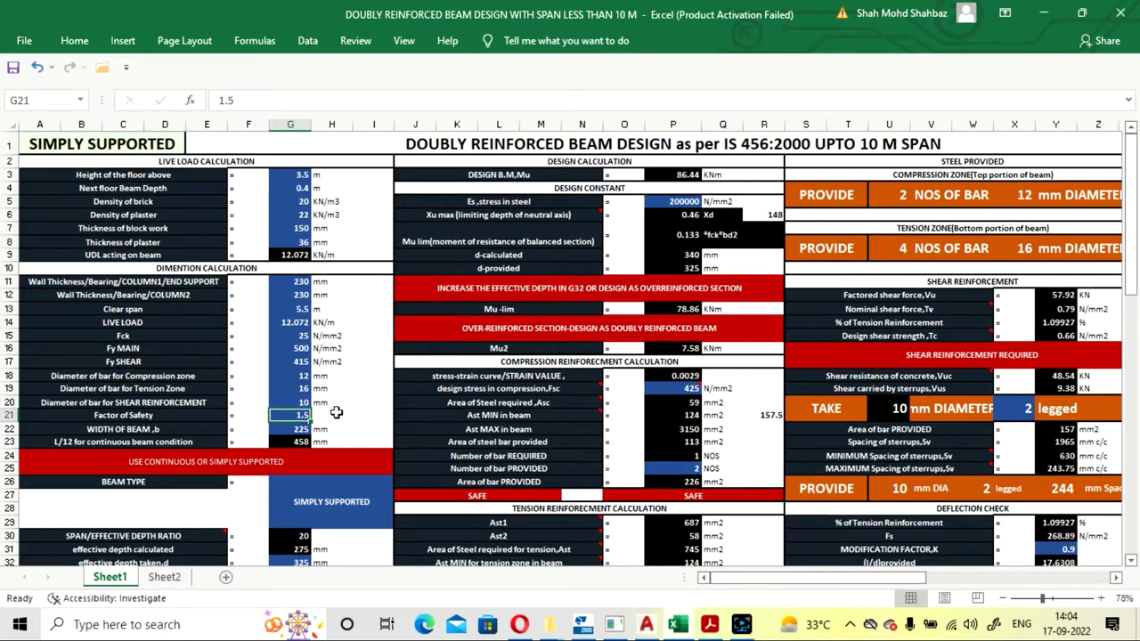
key(Down)
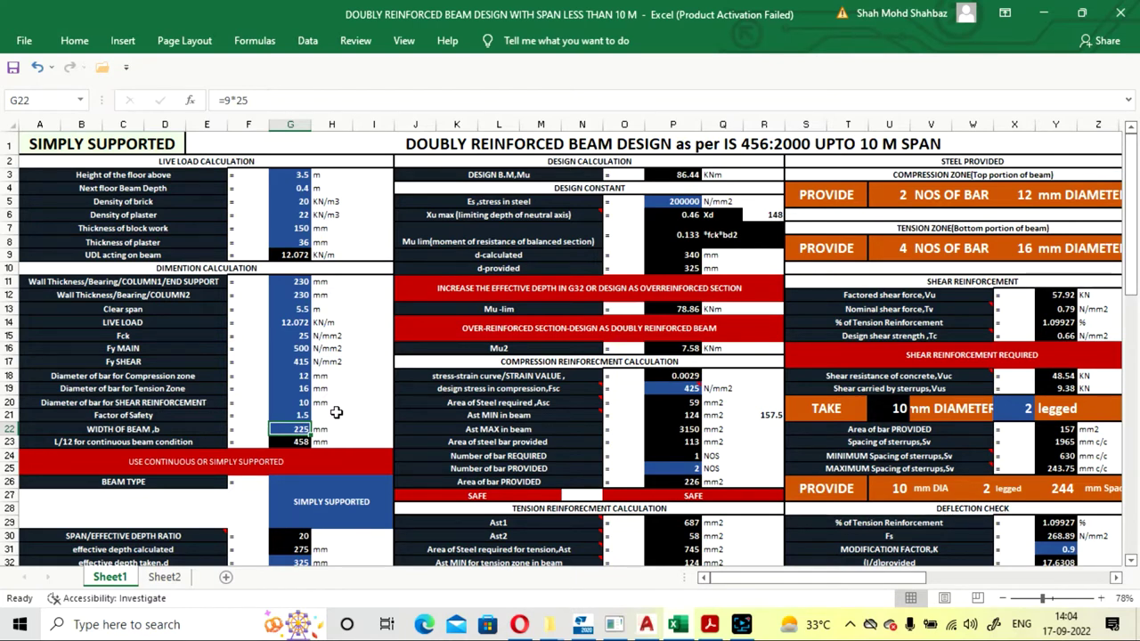
key(Up)
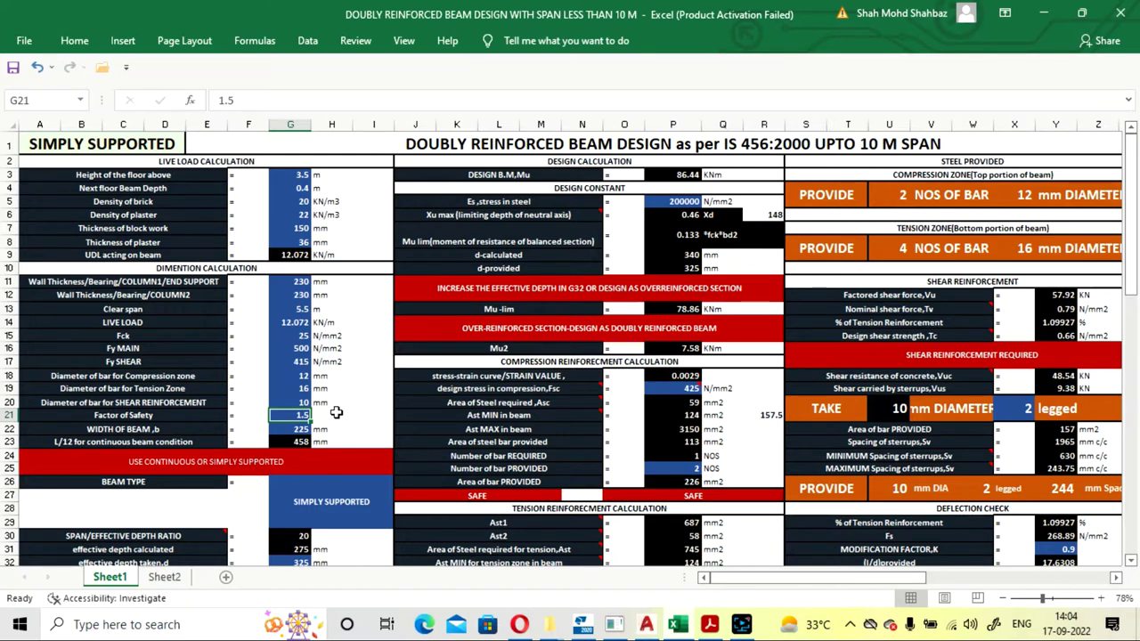
key(Down)
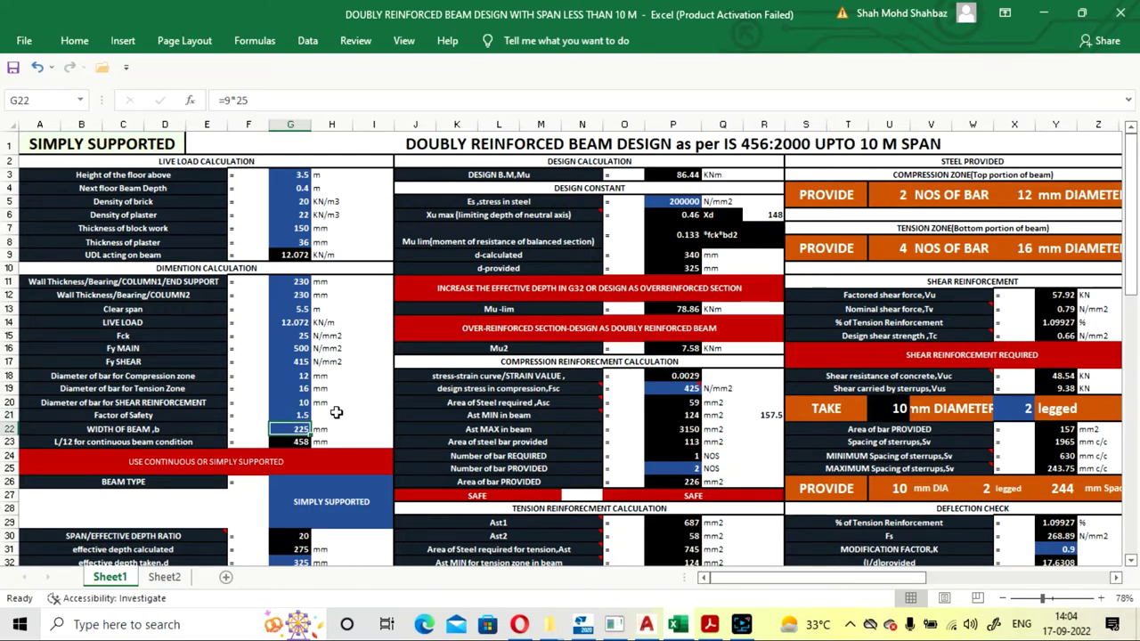
key(Up)
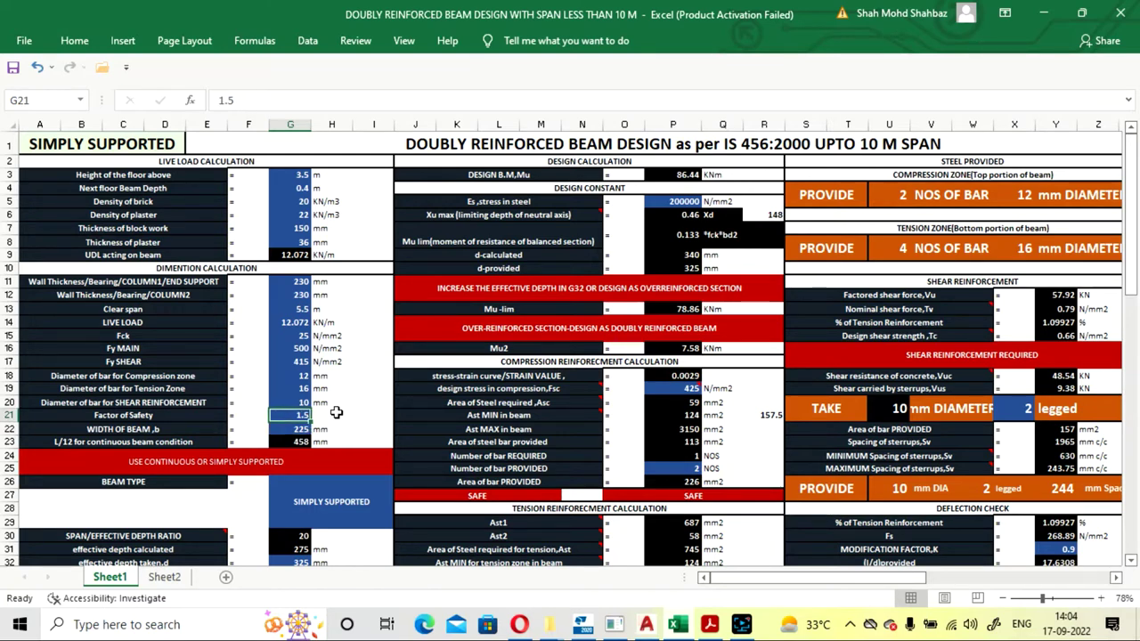
key(Down)
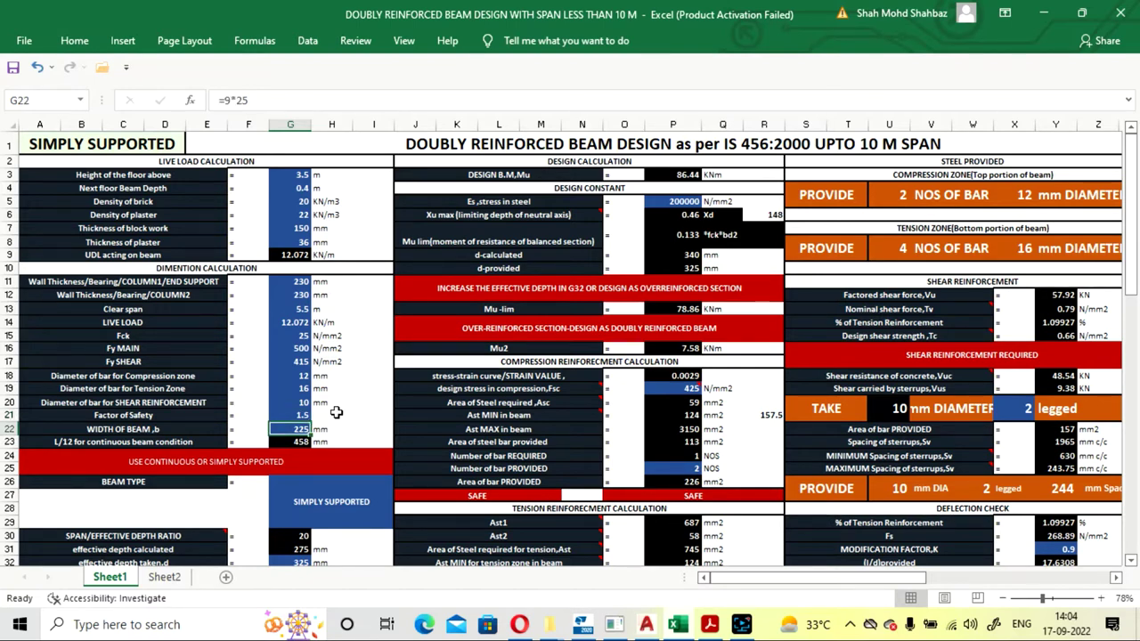
key(Up)
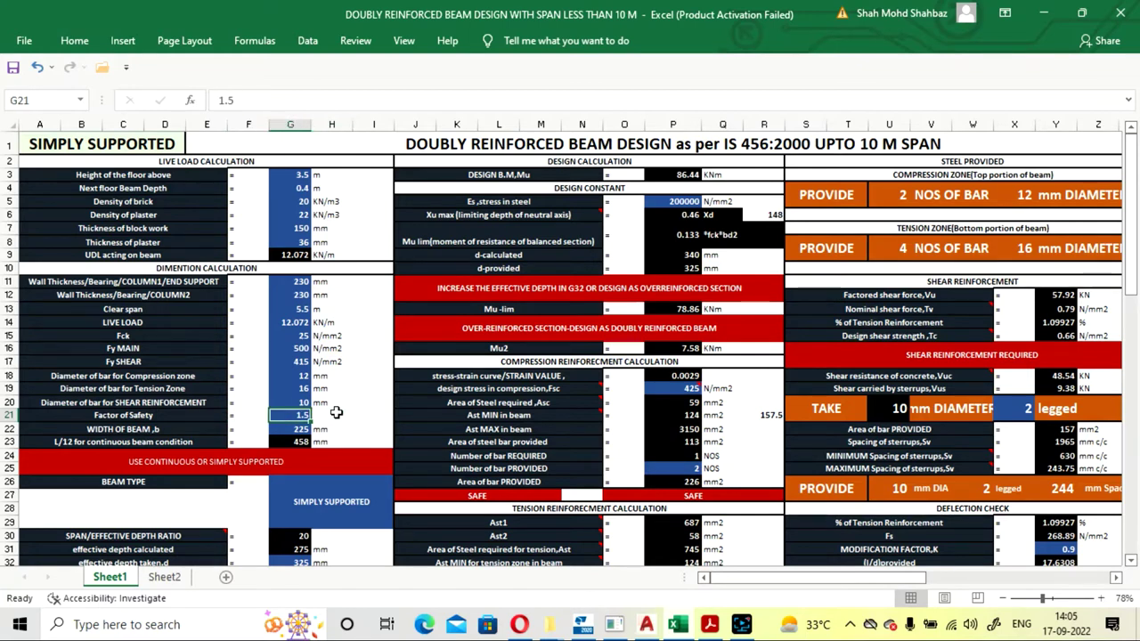
key(Down)
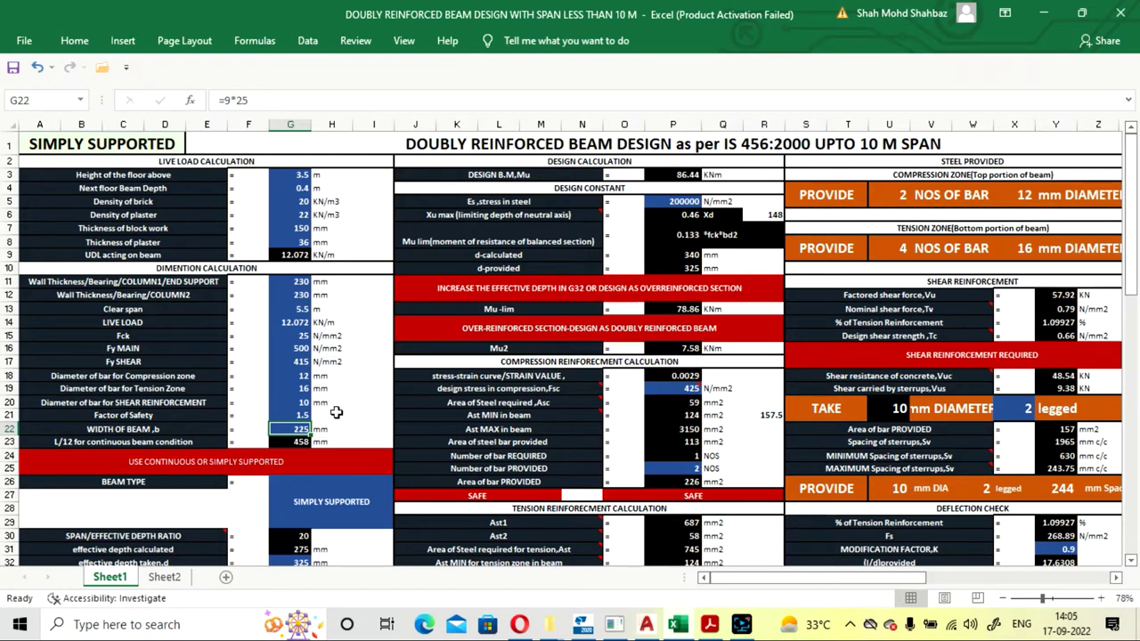
key(Down)
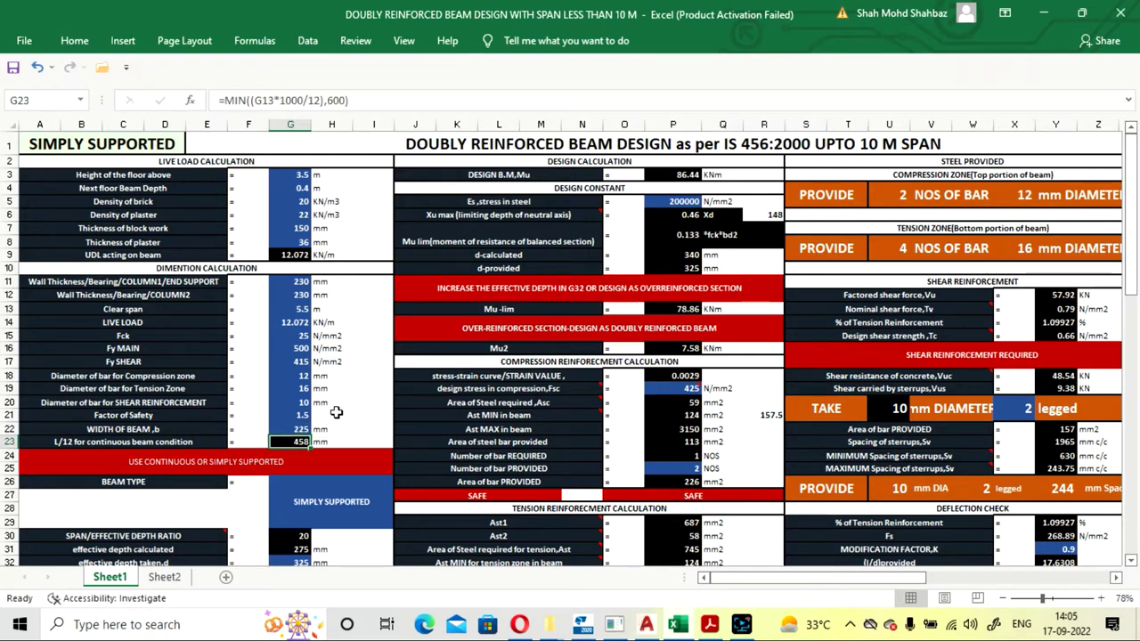
key(Down)
key(Up)
key(Down)
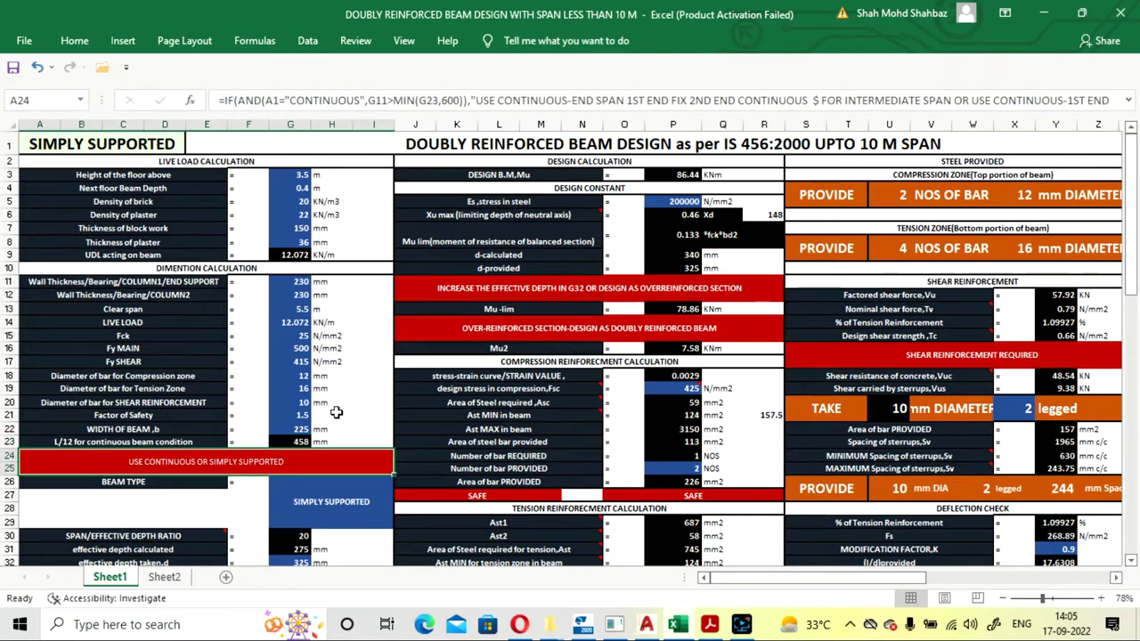
key(Down)
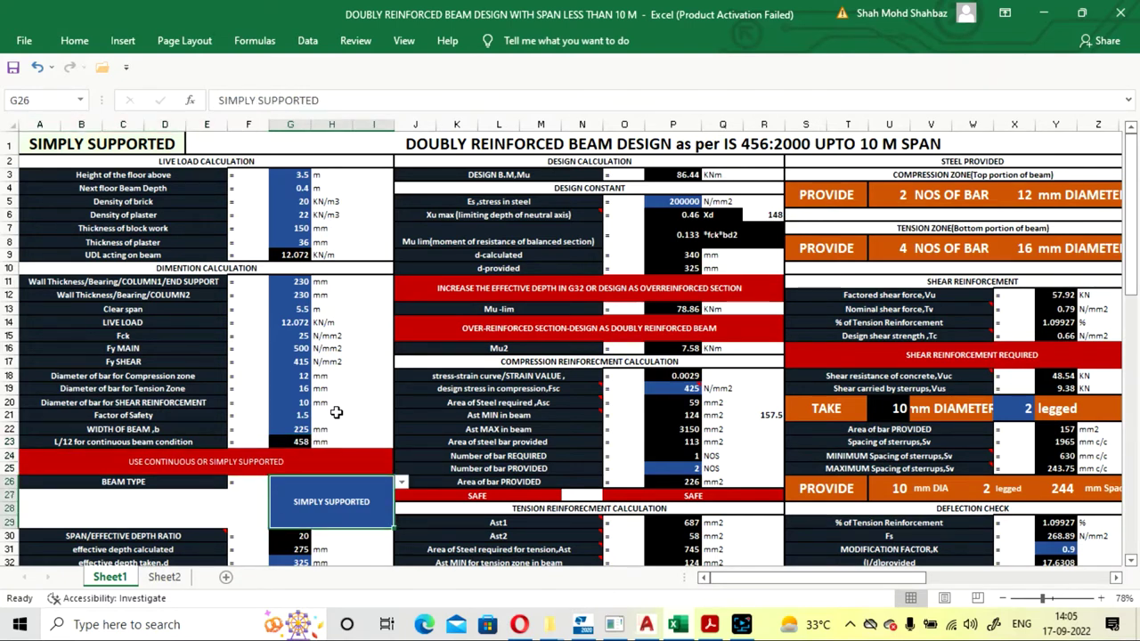
scroll(337, 413, down, 2)
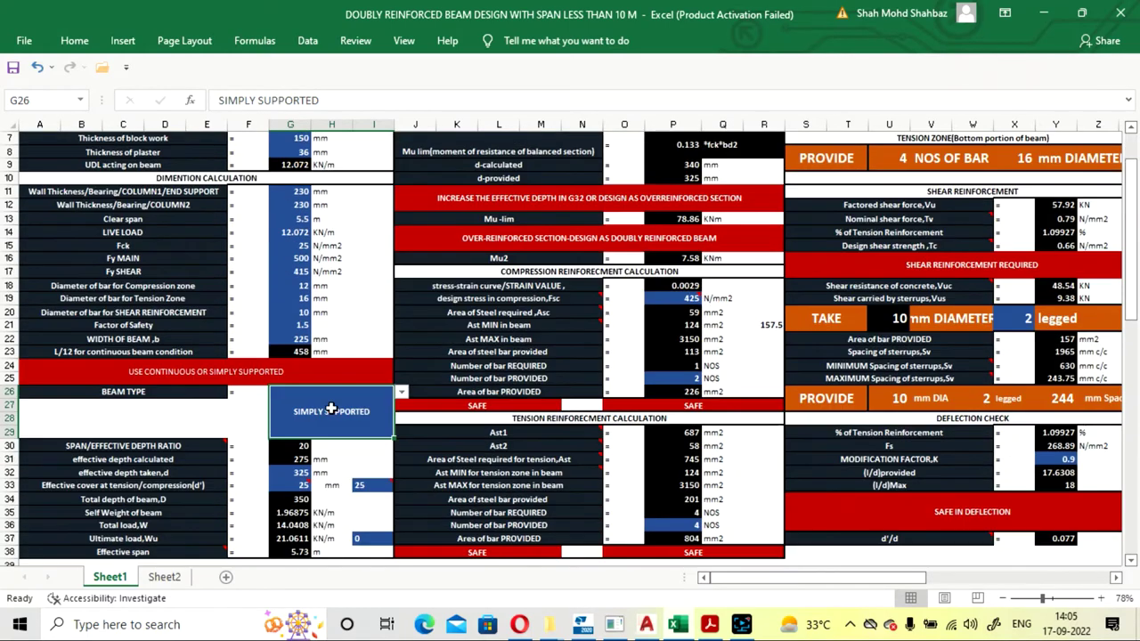
click(405, 401)
click(372, 396)
click(401, 394)
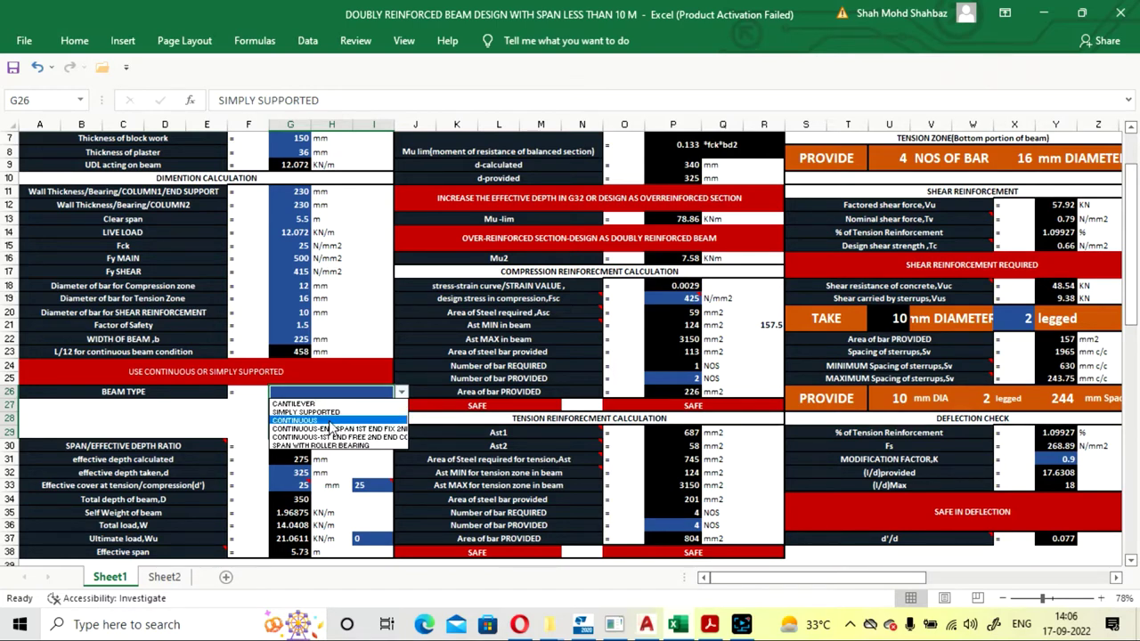
click(331, 422)
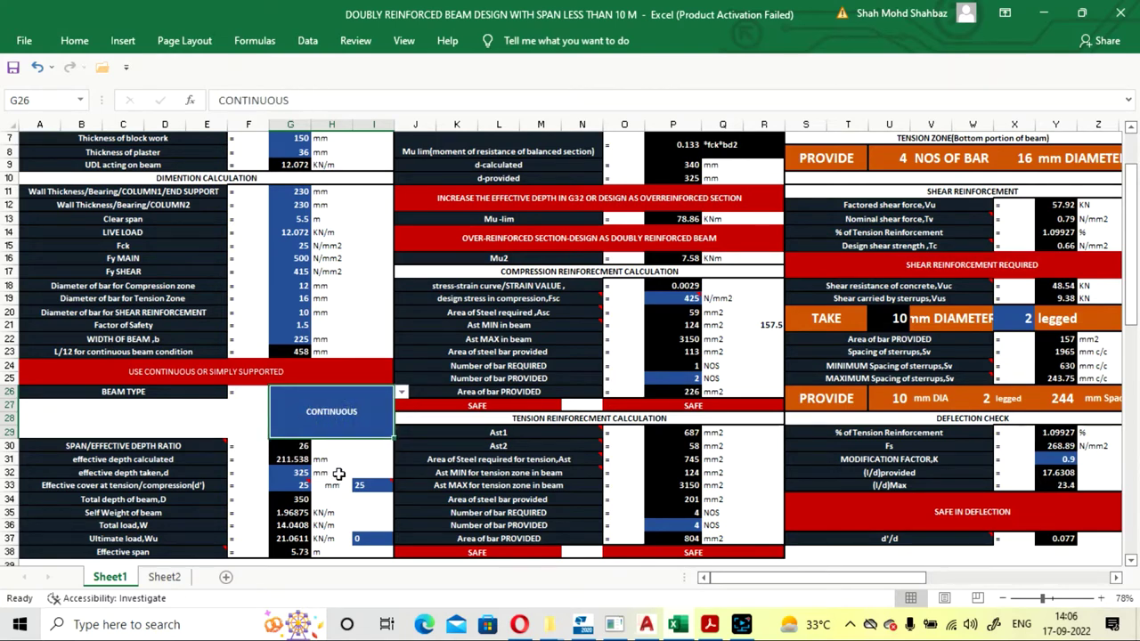
click(403, 393)
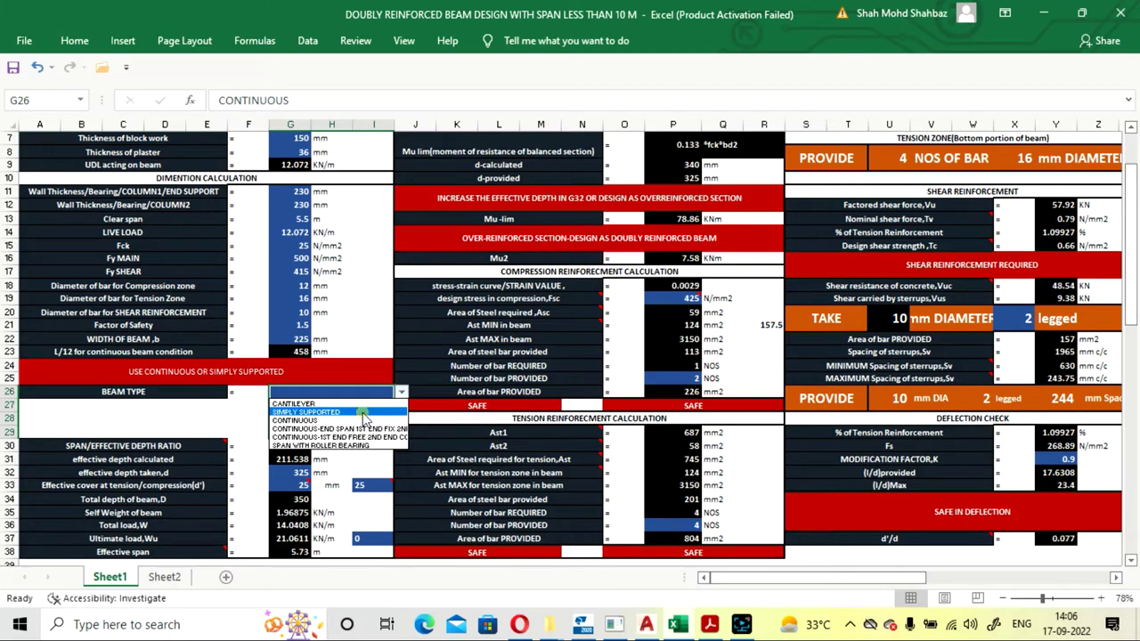
click(363, 412)
click(369, 312)
scroll(366, 340, up, 2)
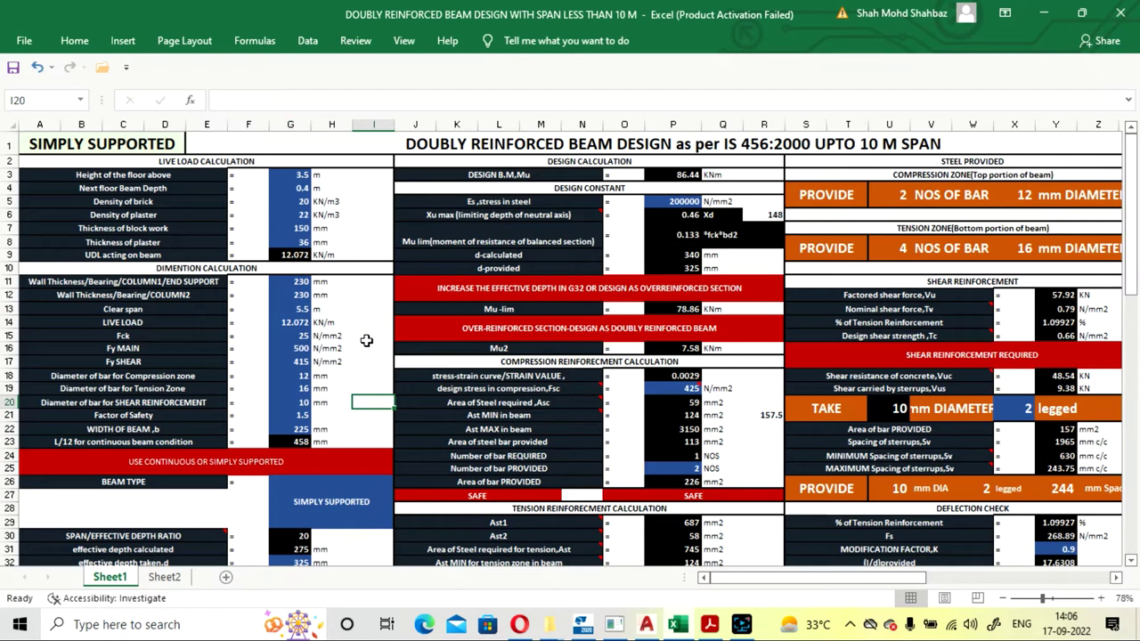
scroll(366, 340, down, 2)
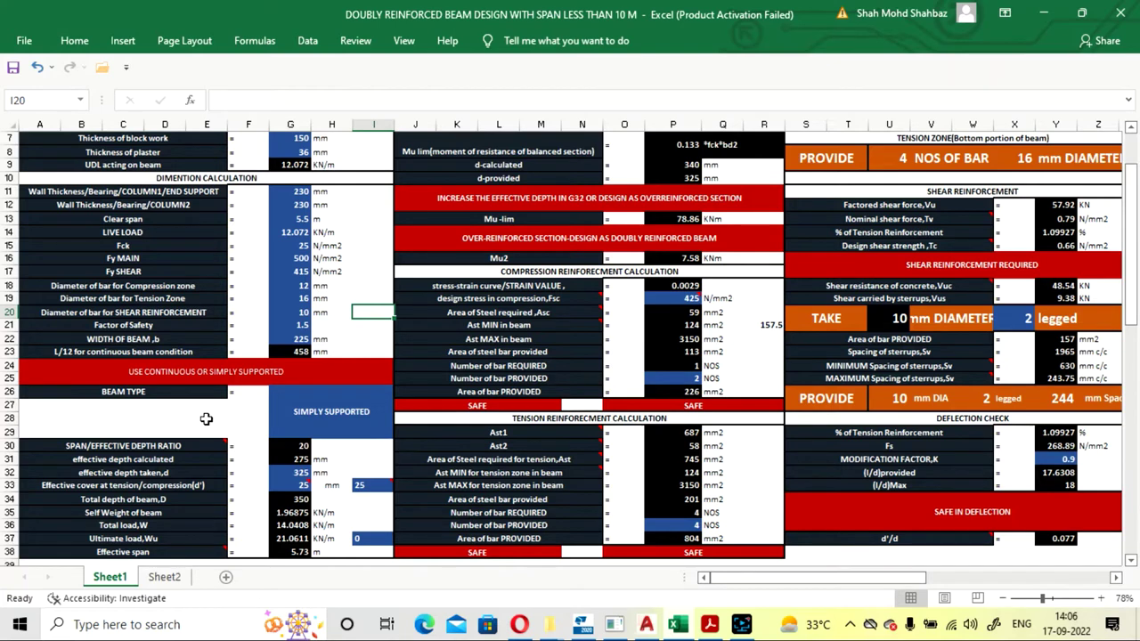
key(Left)
key(Down)
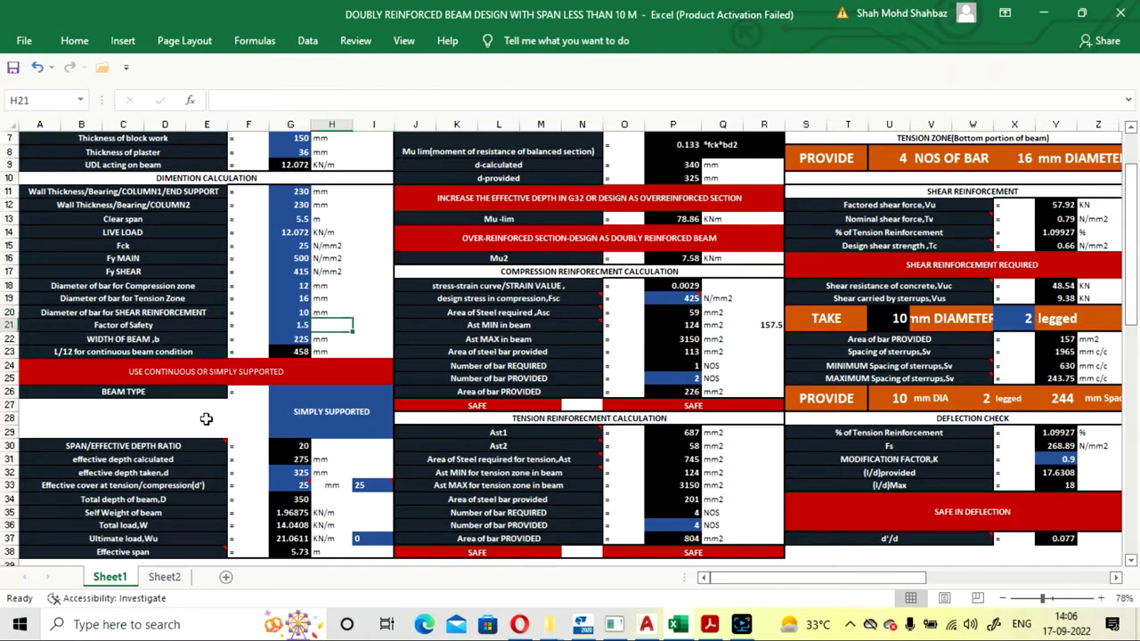
key(Right)
key(Down)
key(Down)
key(Down)
key(Down)
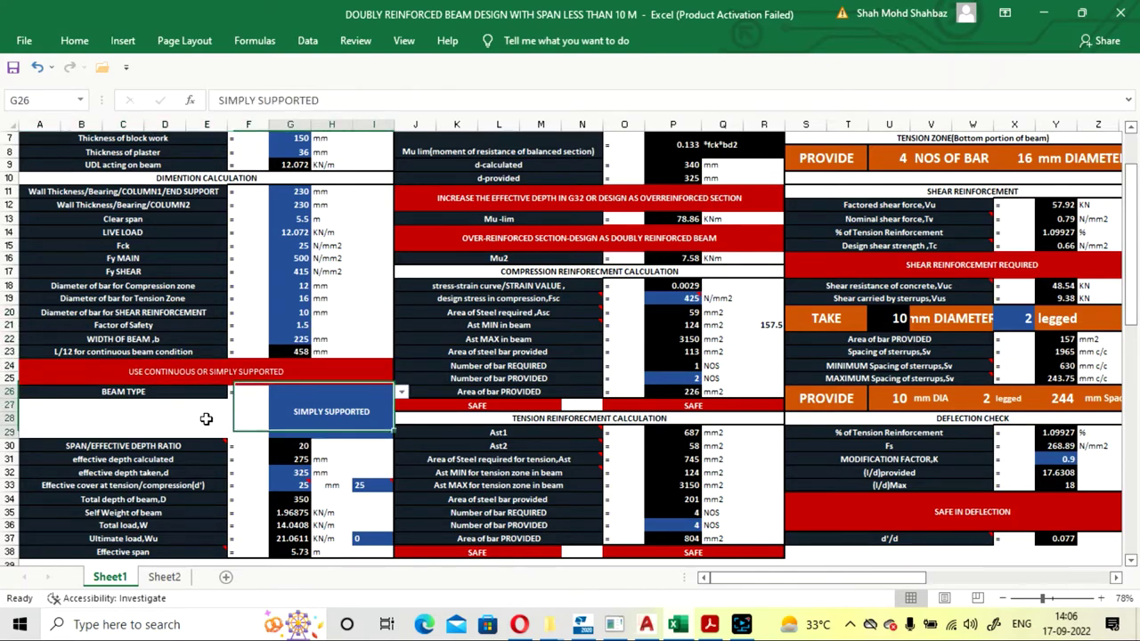
key(Right)
key(Right)
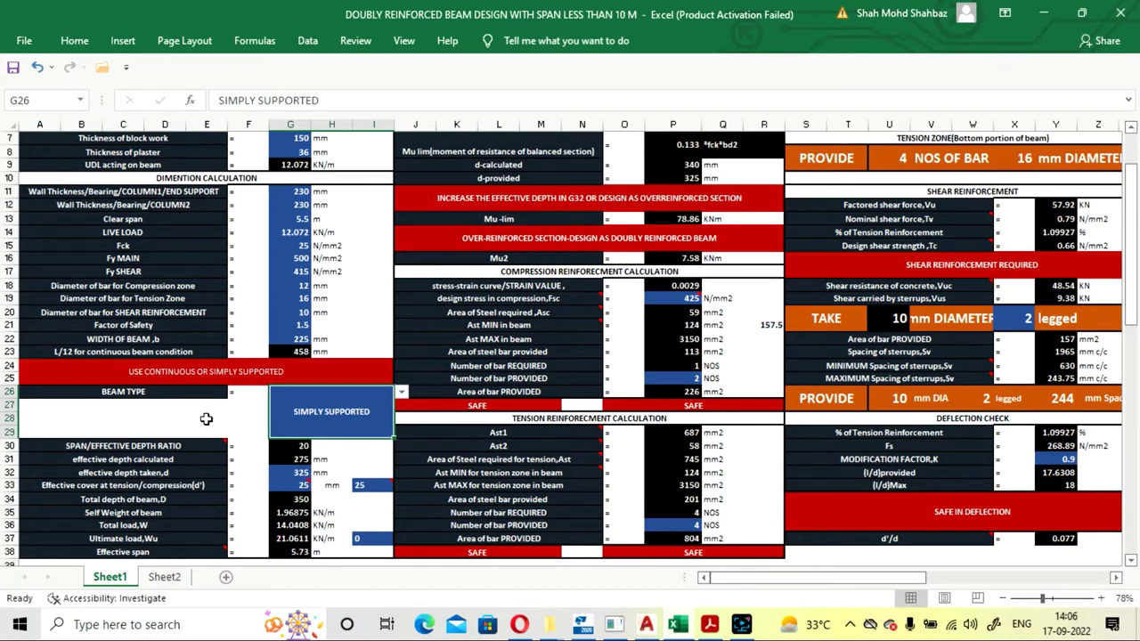
scroll(249, 394, down, 2)
click(404, 311)
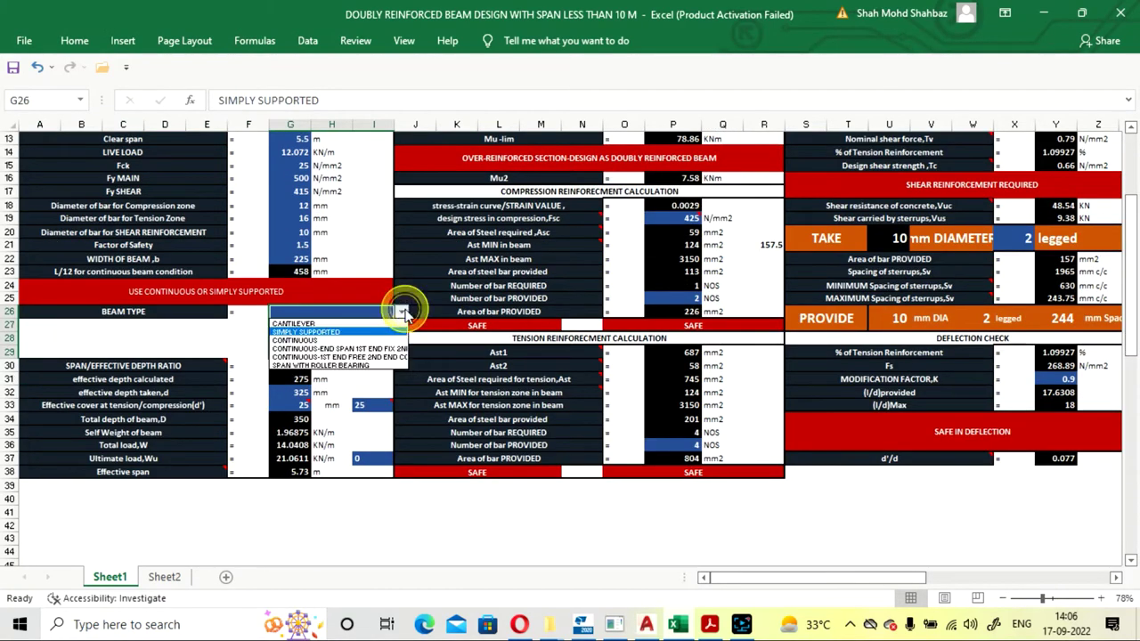
click(328, 332)
click(232, 335)
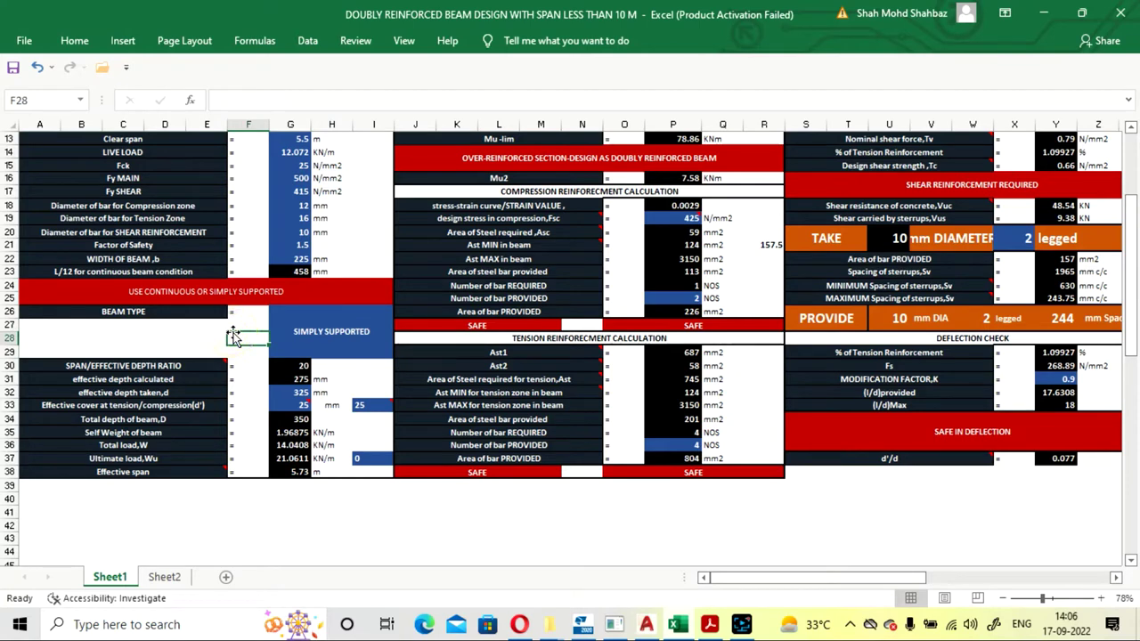
key(Down)
key(Down)
key(Left)
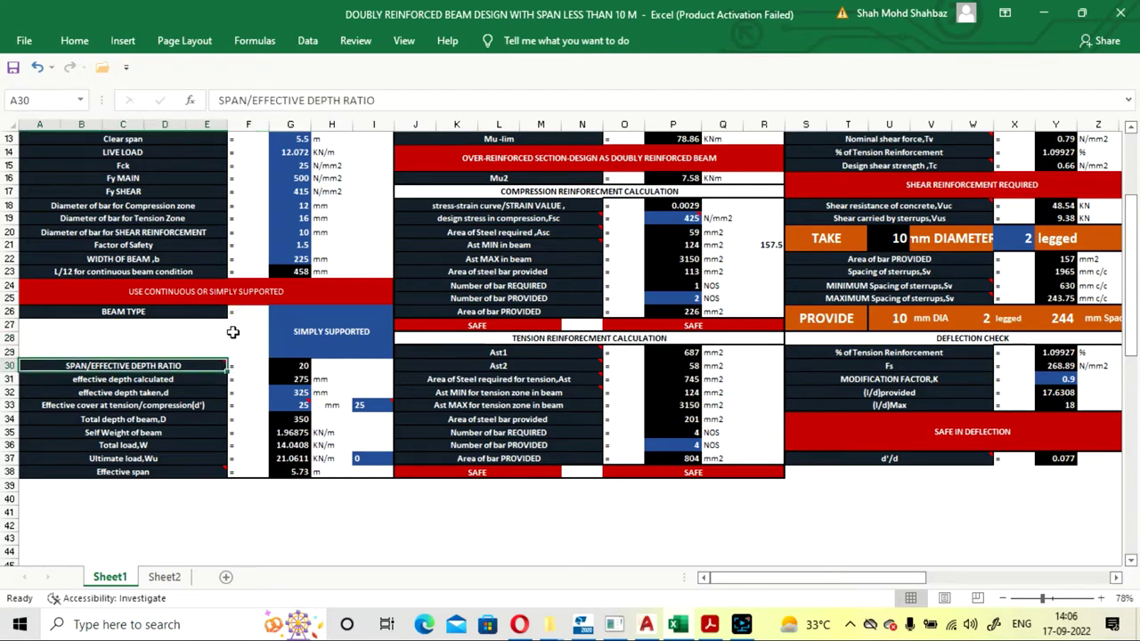
key(Right)
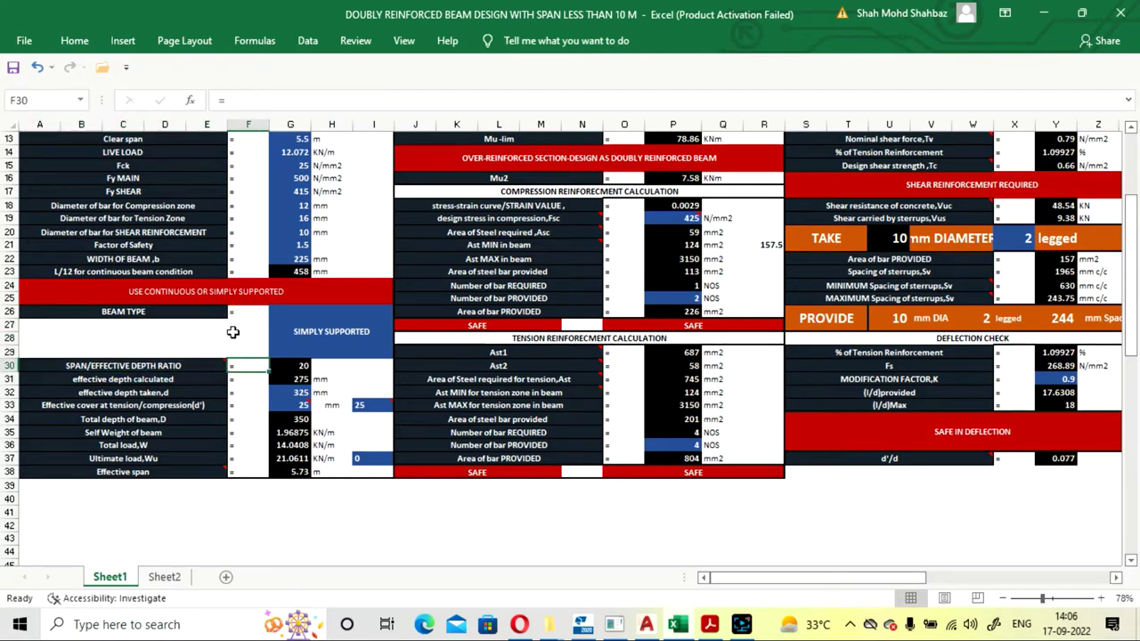
key(Right)
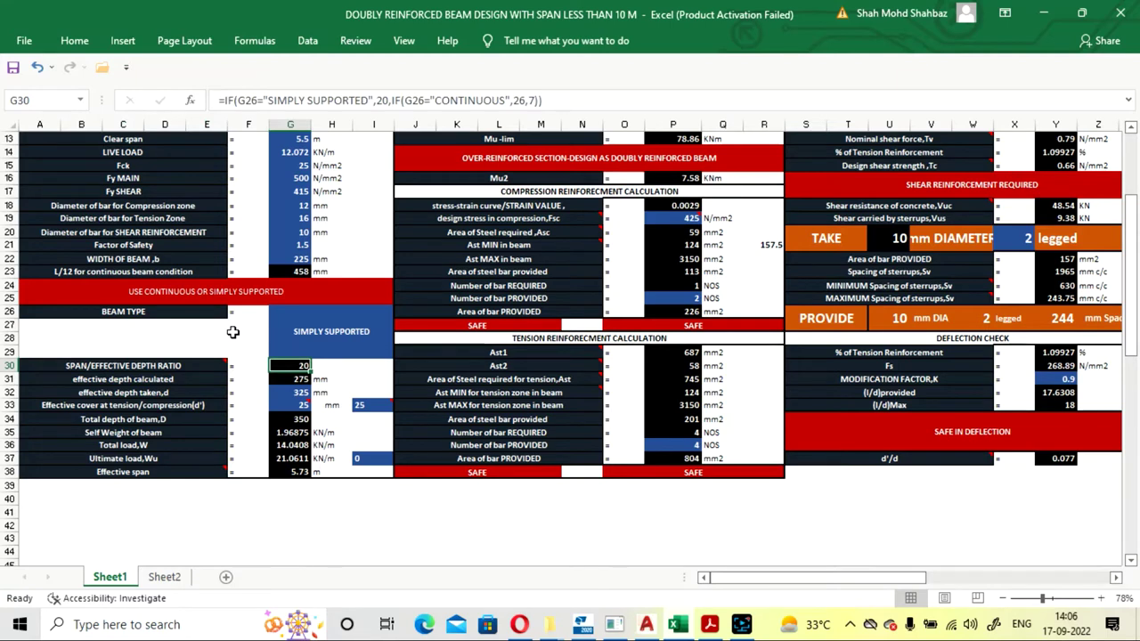
key(Left)
key(Left)
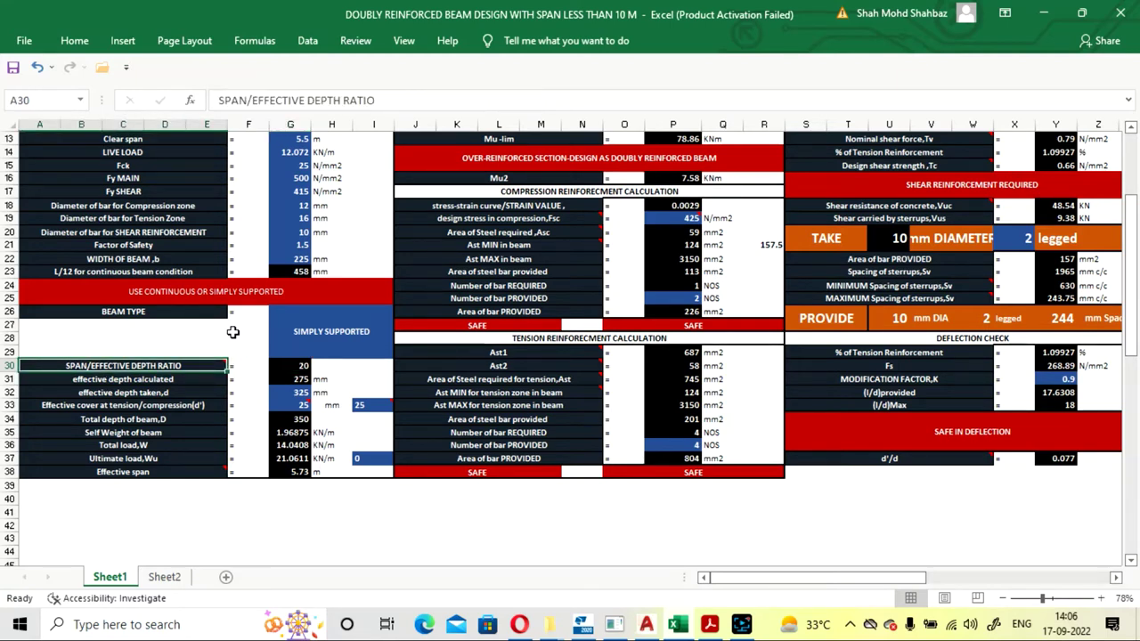
mouse_move(202, 365)
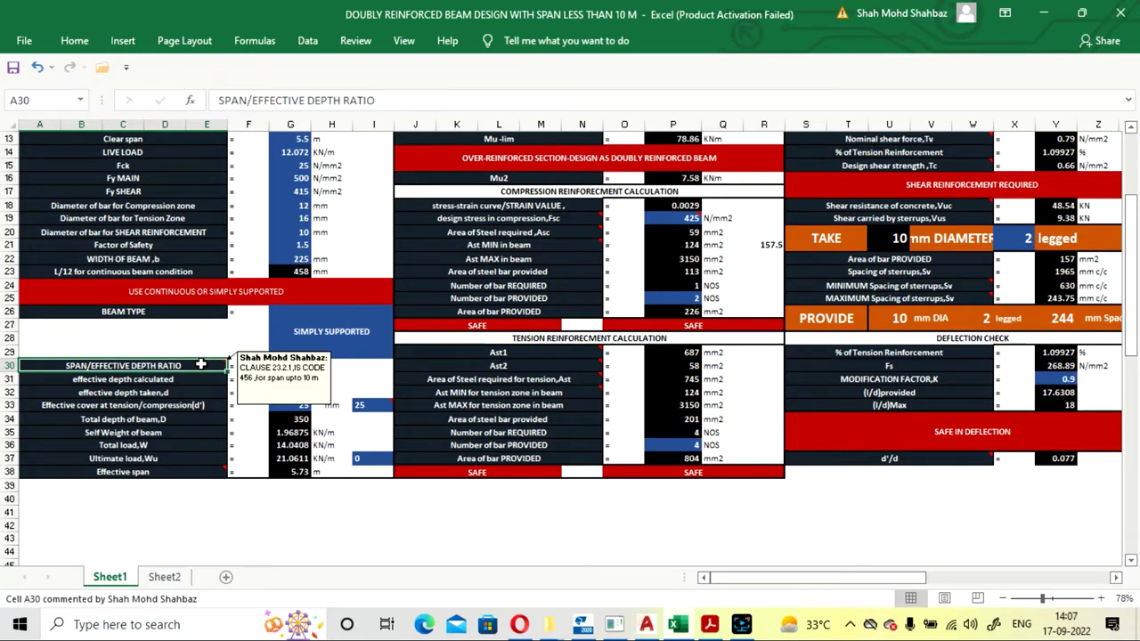
click(234, 326)
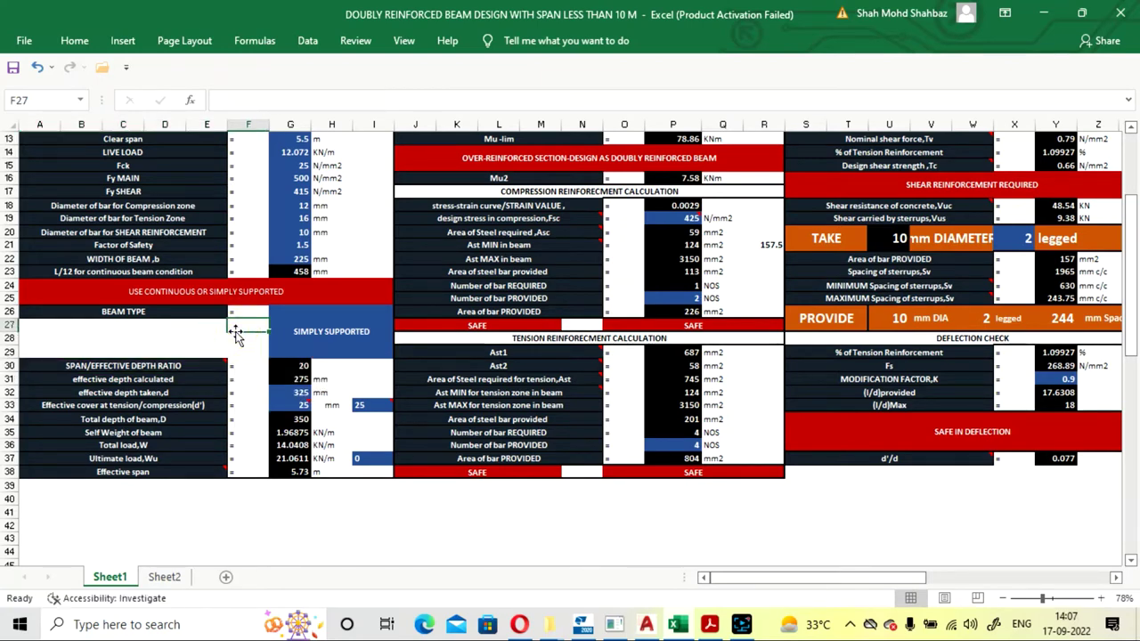
key(Down)
key(Down)
key(Down)
key(Left)
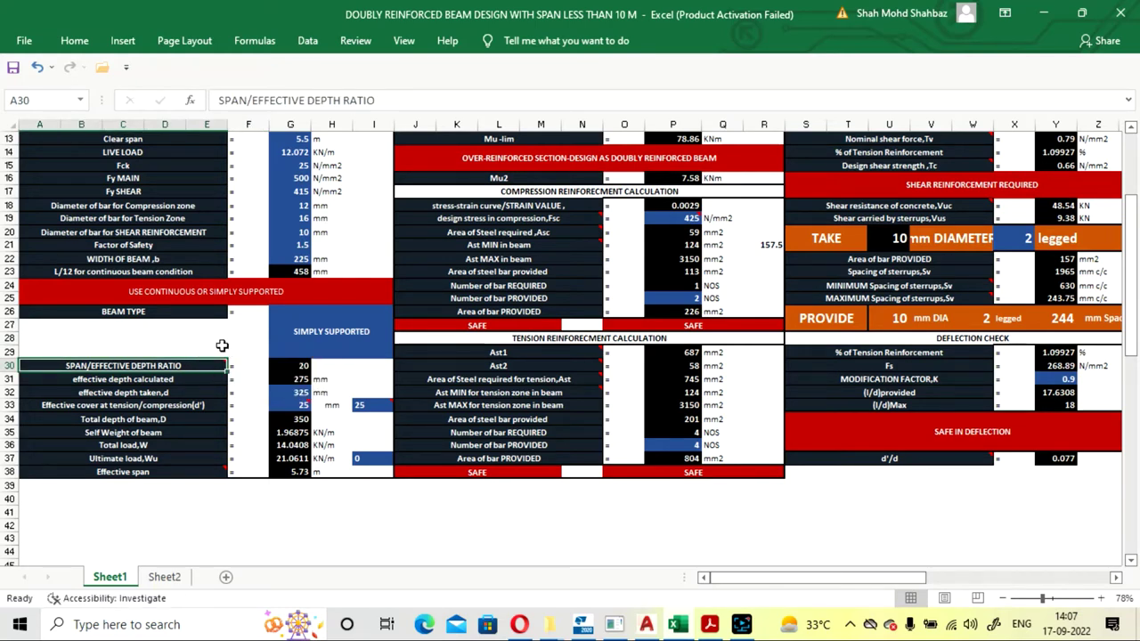
click(221, 338)
key(Down)
key(Down)
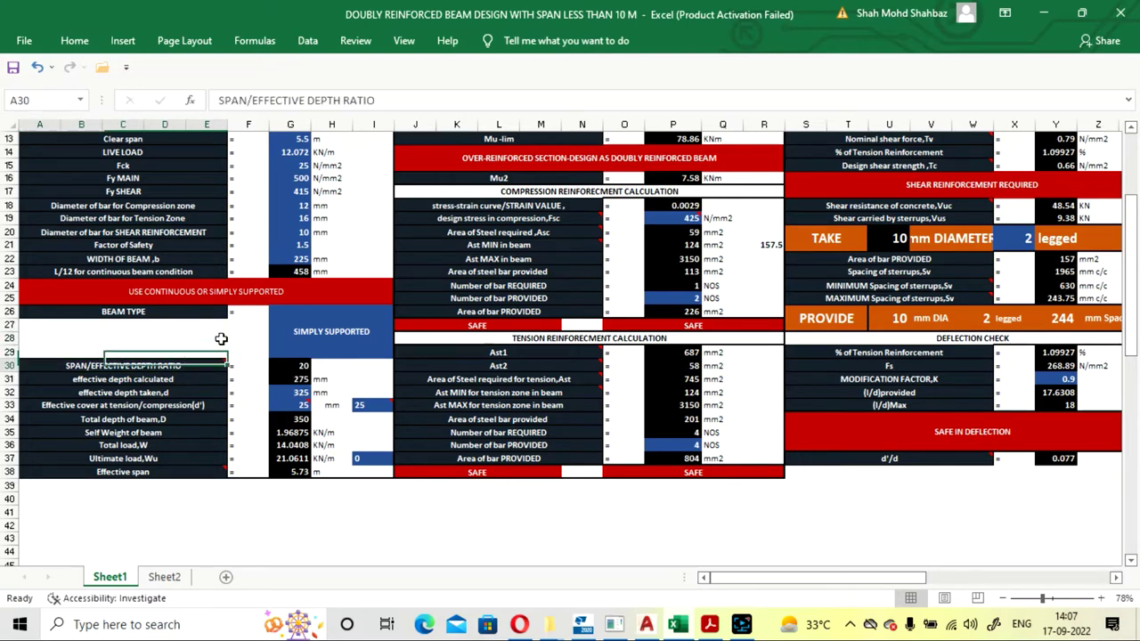
key(Down)
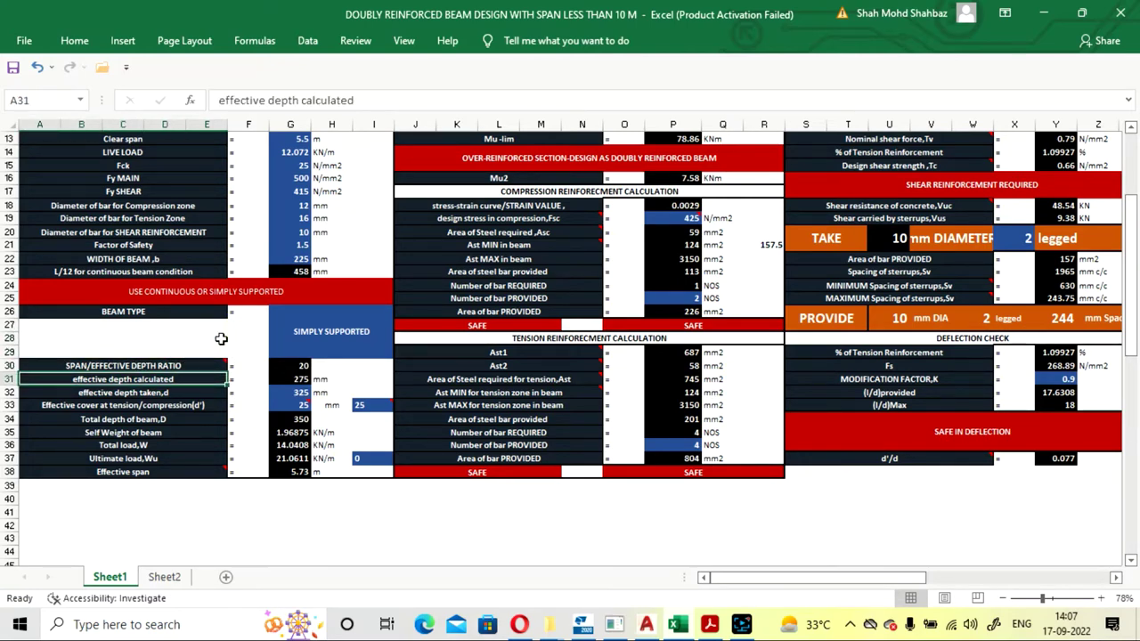
key(Right)
key(Right)
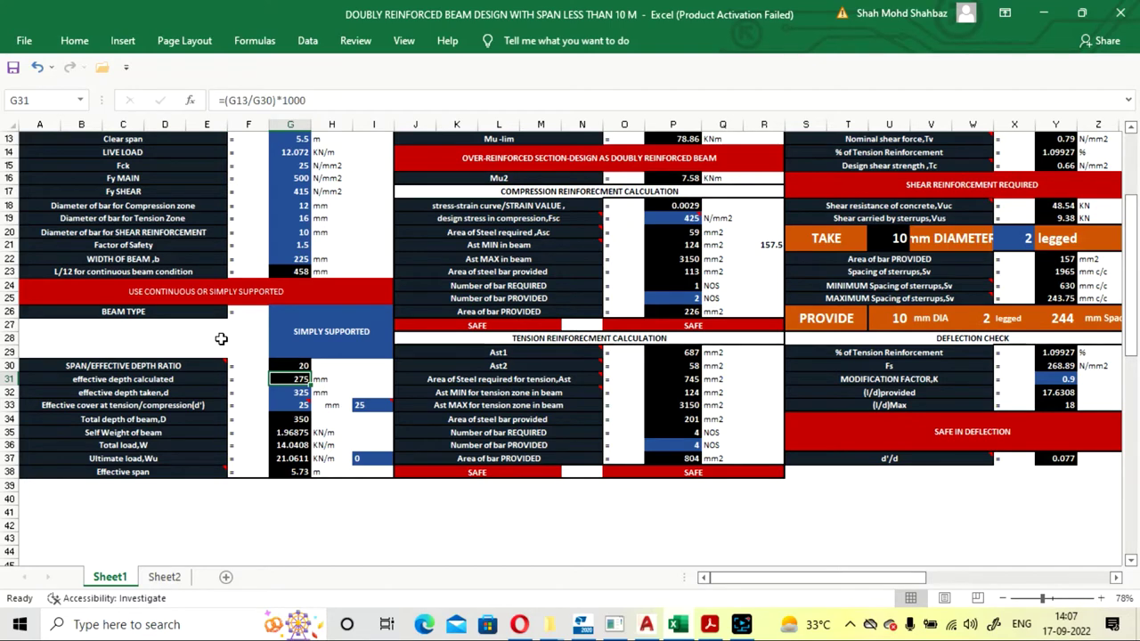
key(Down)
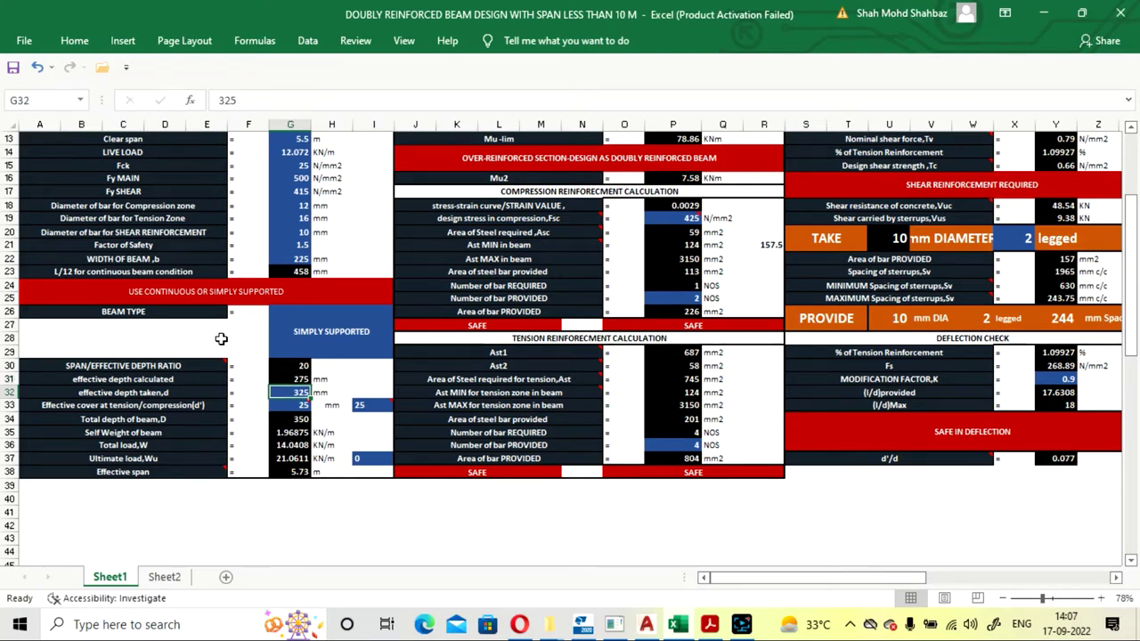
key(Up)
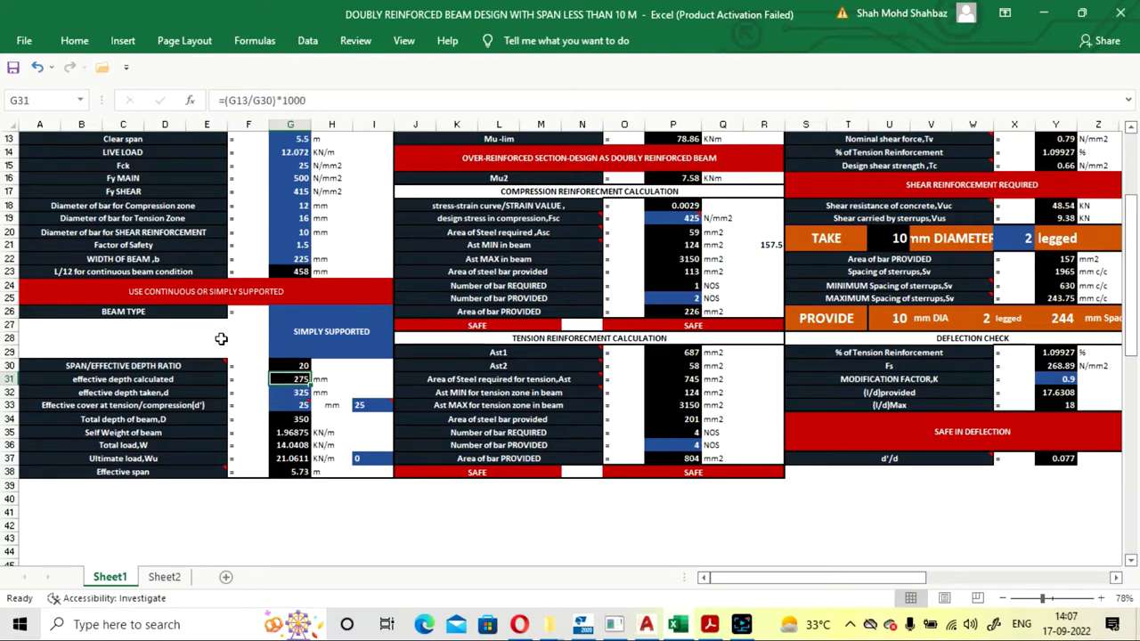
key(Down)
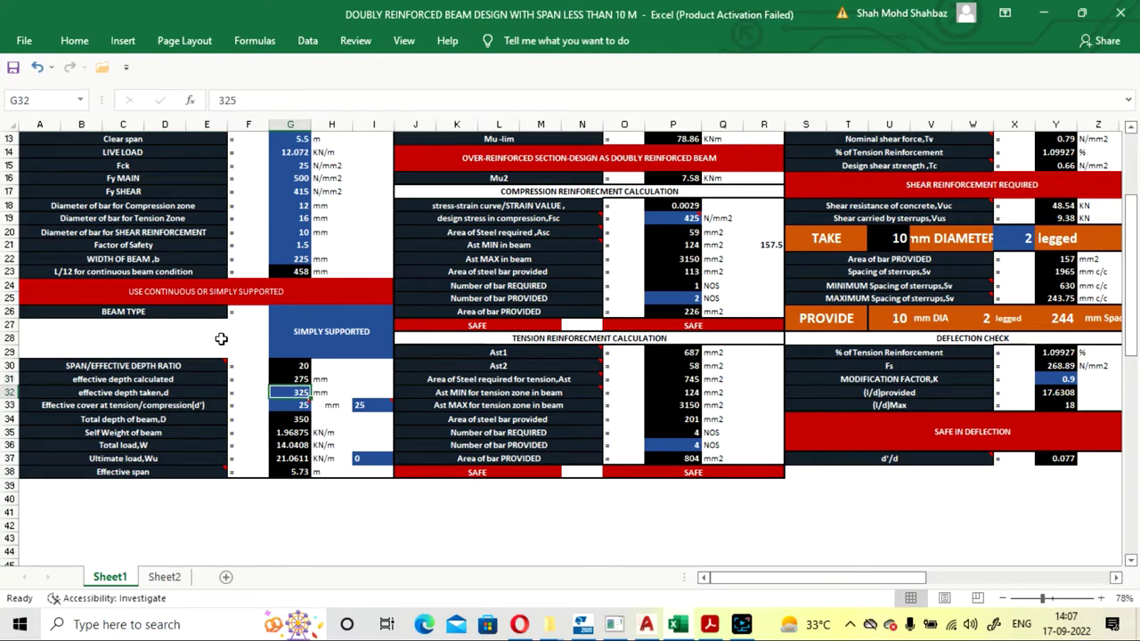
text(275)
key(Return)
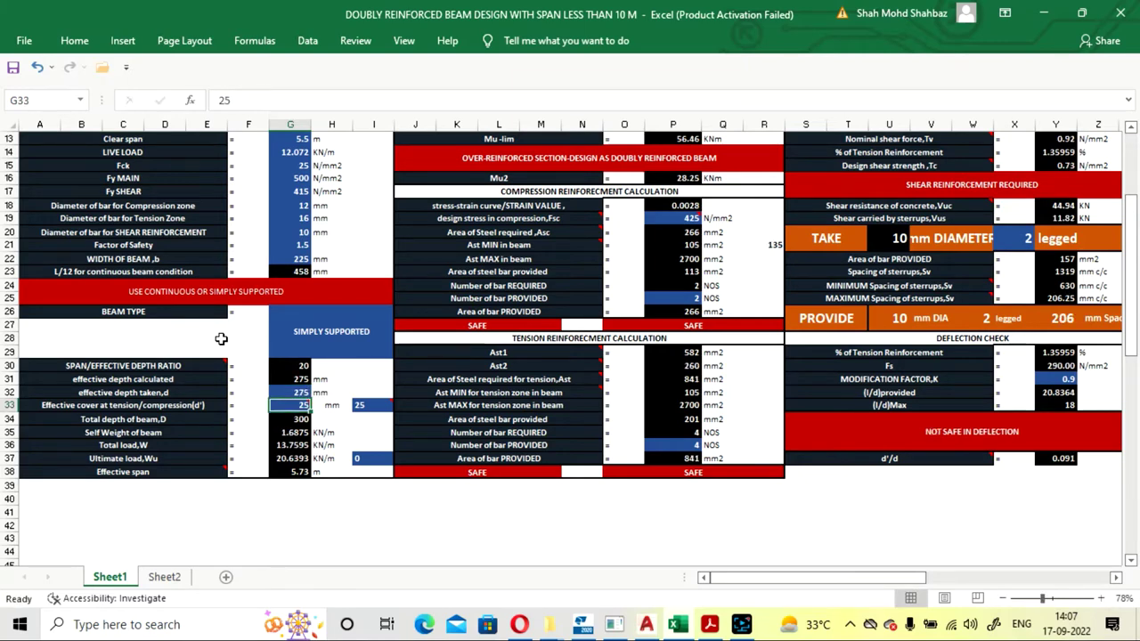
key(Up)
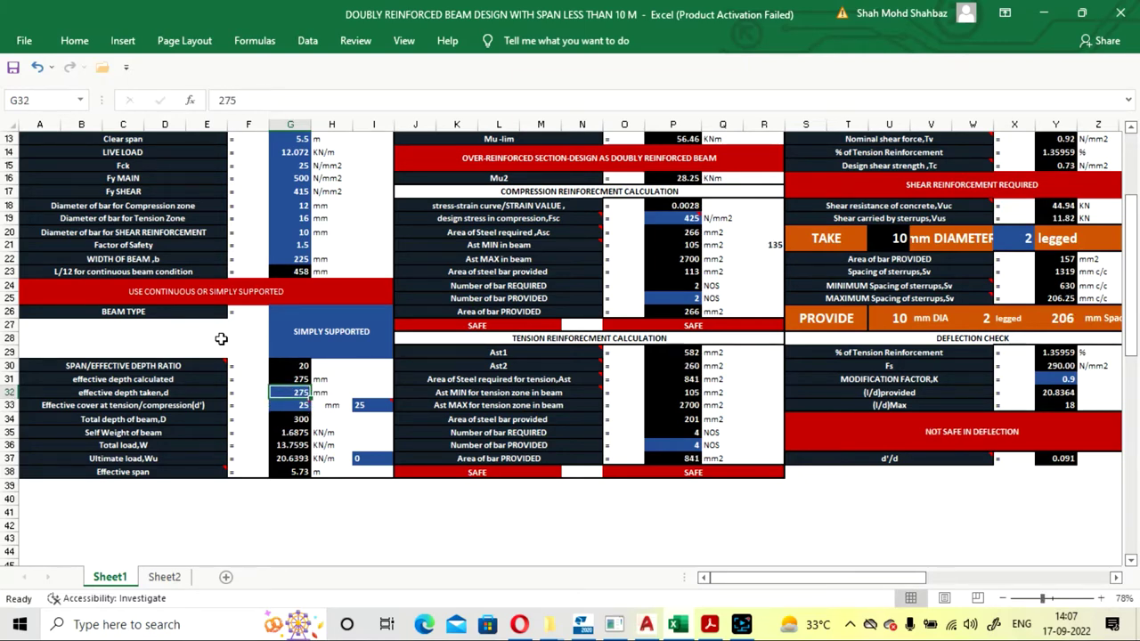
text(325)
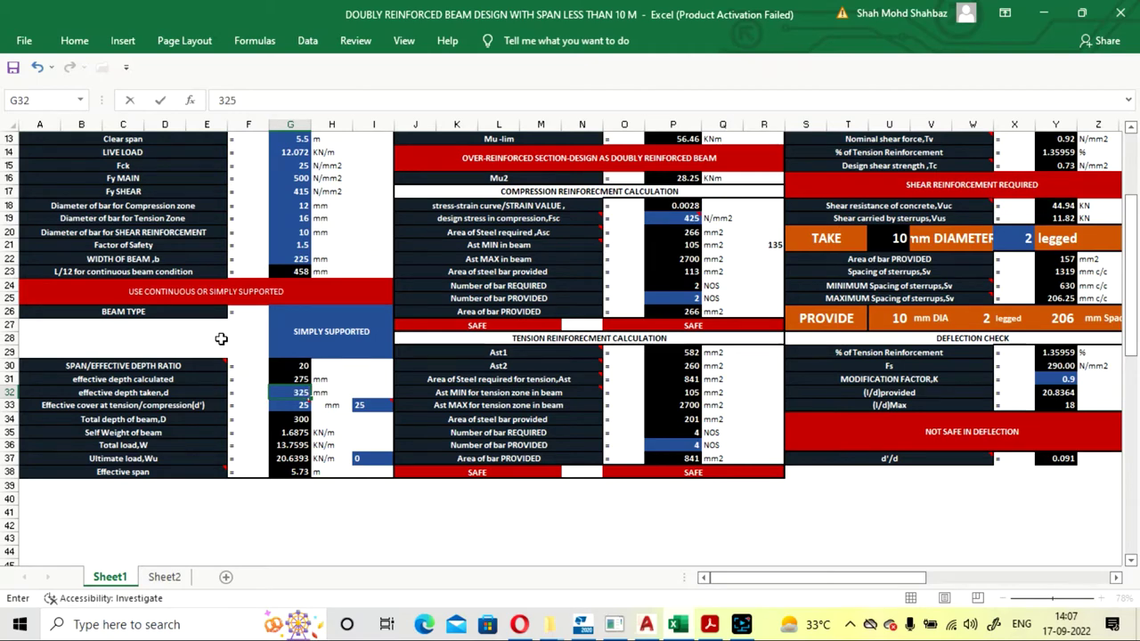
key(Return)
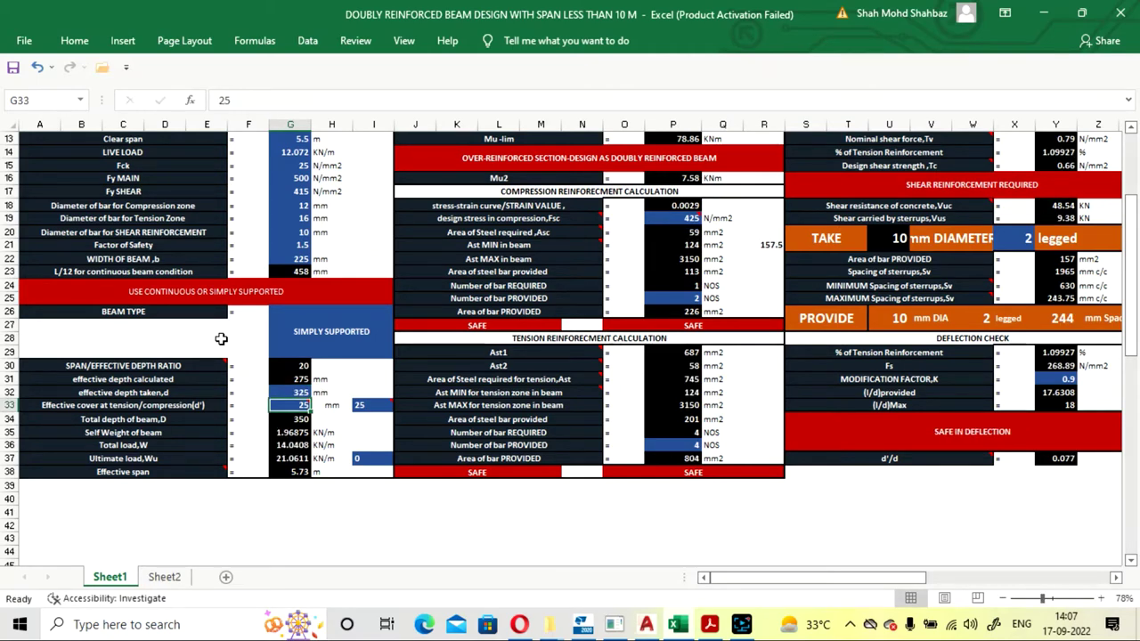
click(345, 379)
scroll(710, 421, up, 3)
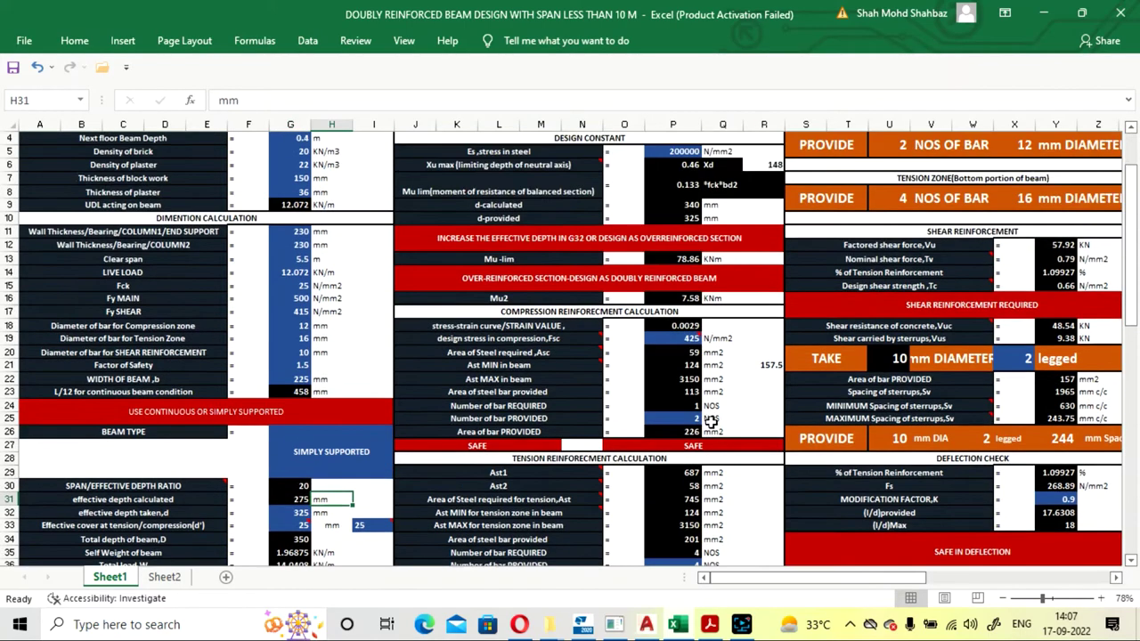
scroll(710, 422, down, 2)
scroll(406, 419, up, 3)
scroll(406, 418, down, 3)
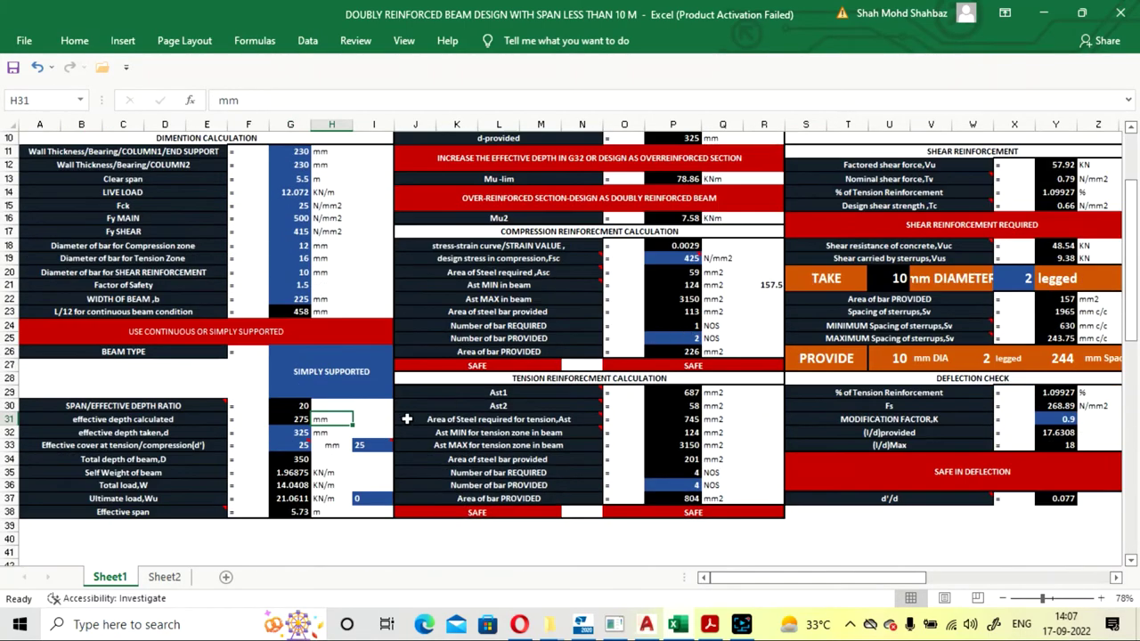
mouse_move(402, 408)
key(Left)
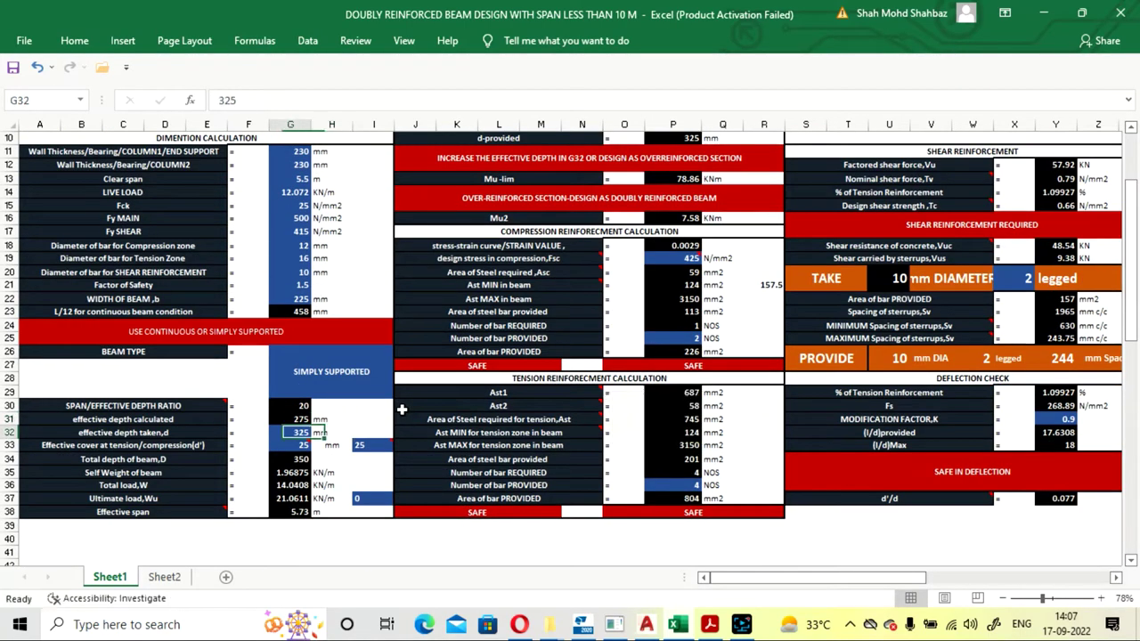
key(Down)
key(Down)
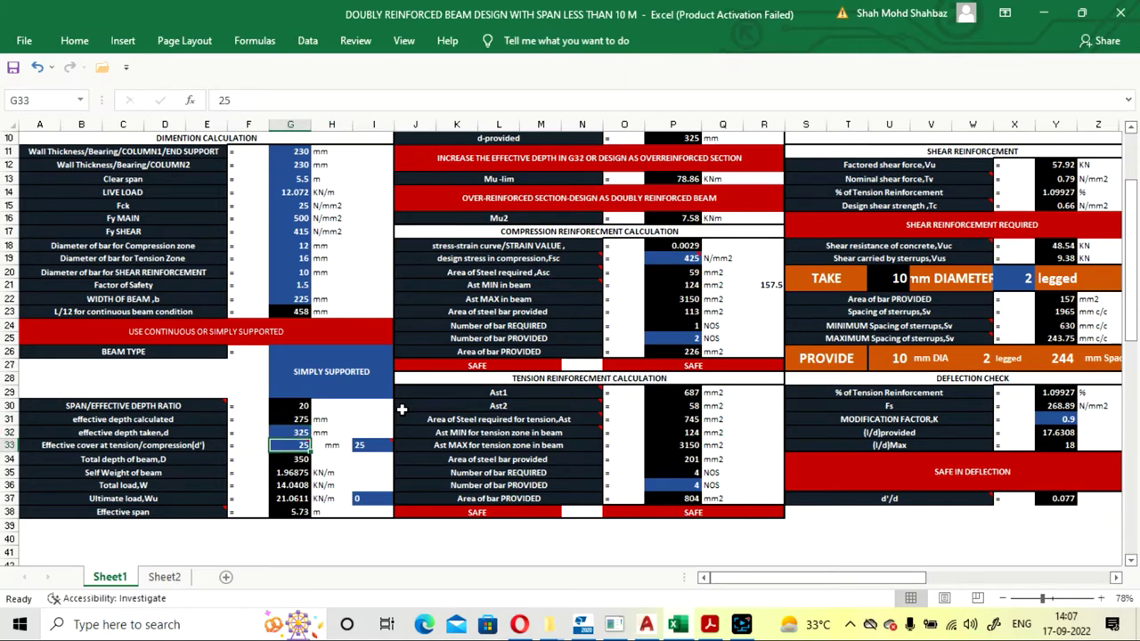
key(Right)
key(Right)
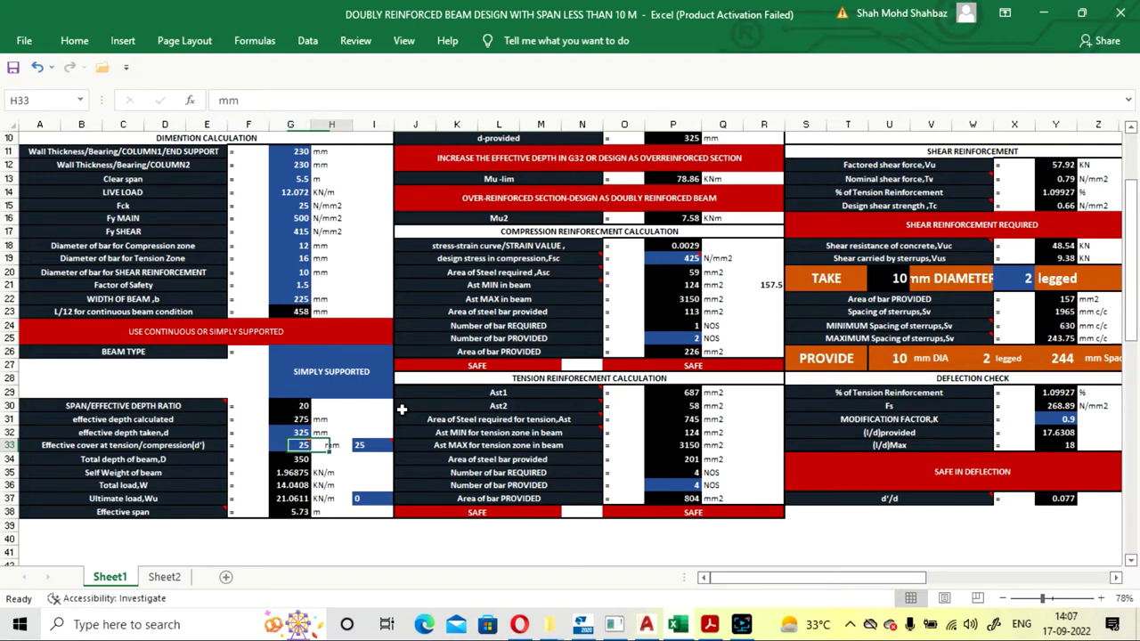
key(Left)
key(Left)
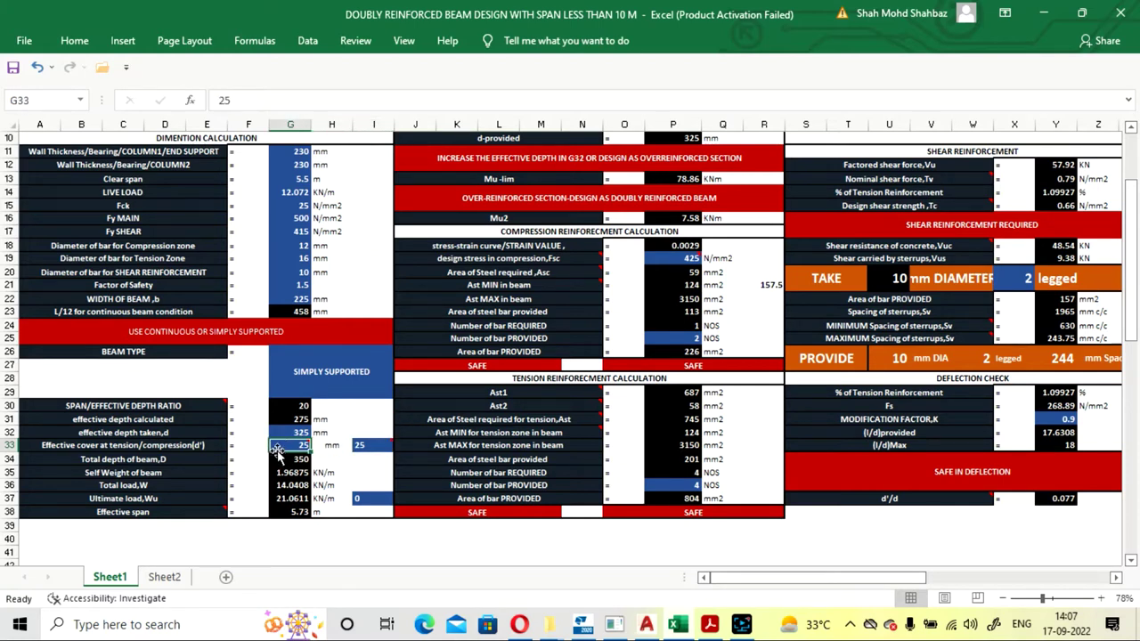
mouse_move(283, 451)
key(Down)
key(Left)
key(Left)
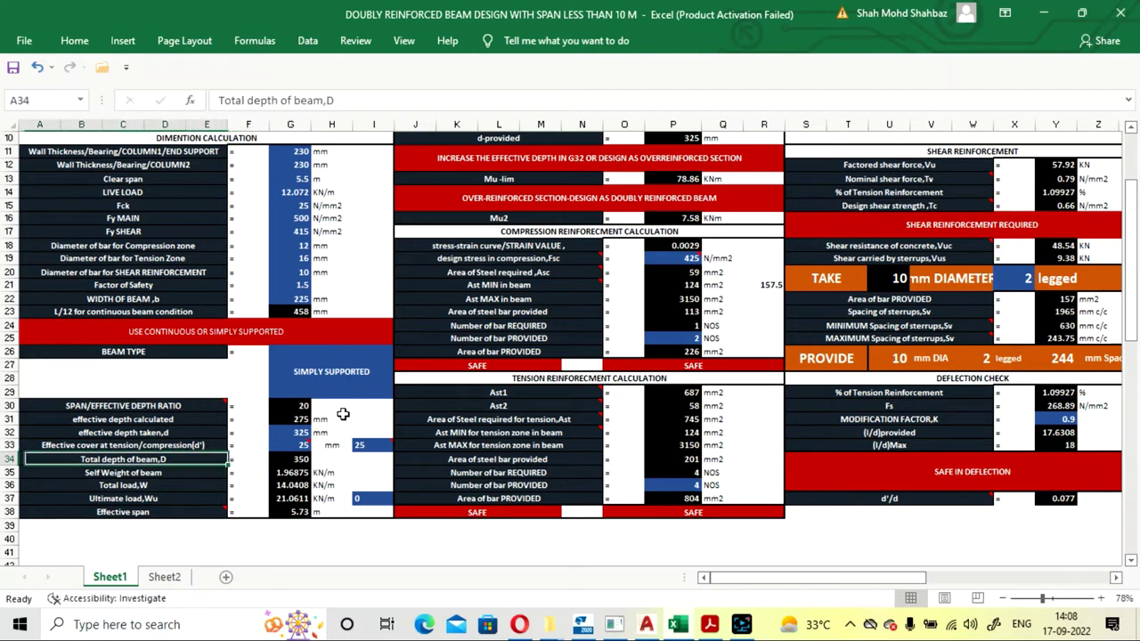
key(Right)
key(Right)
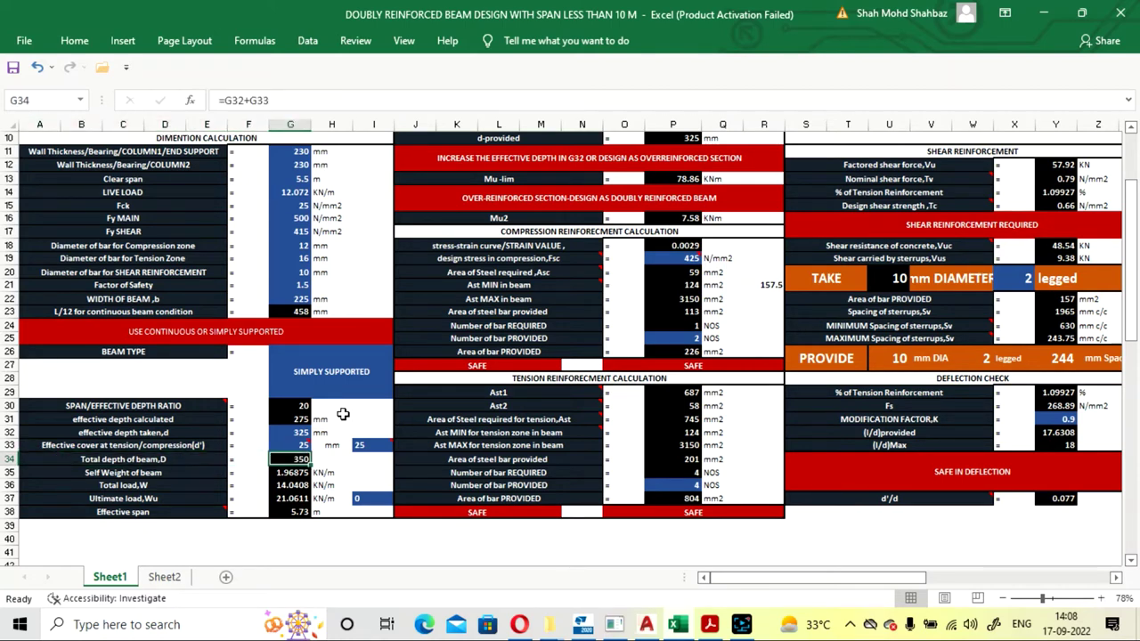
key(Down)
key(Left)
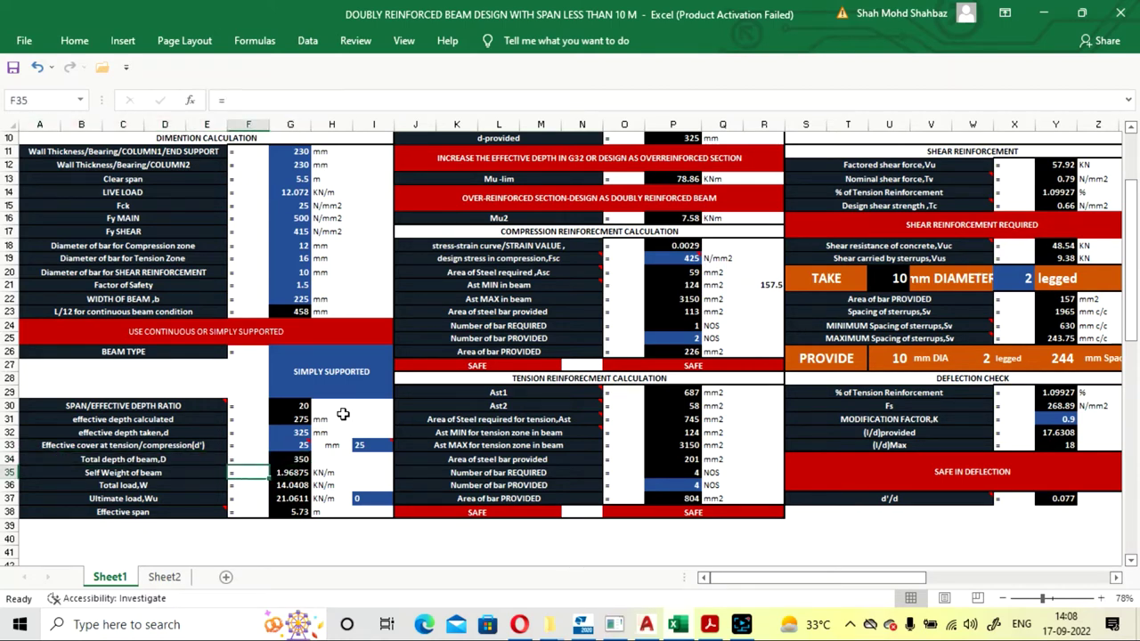
key(Left)
key(Right)
key(Right)
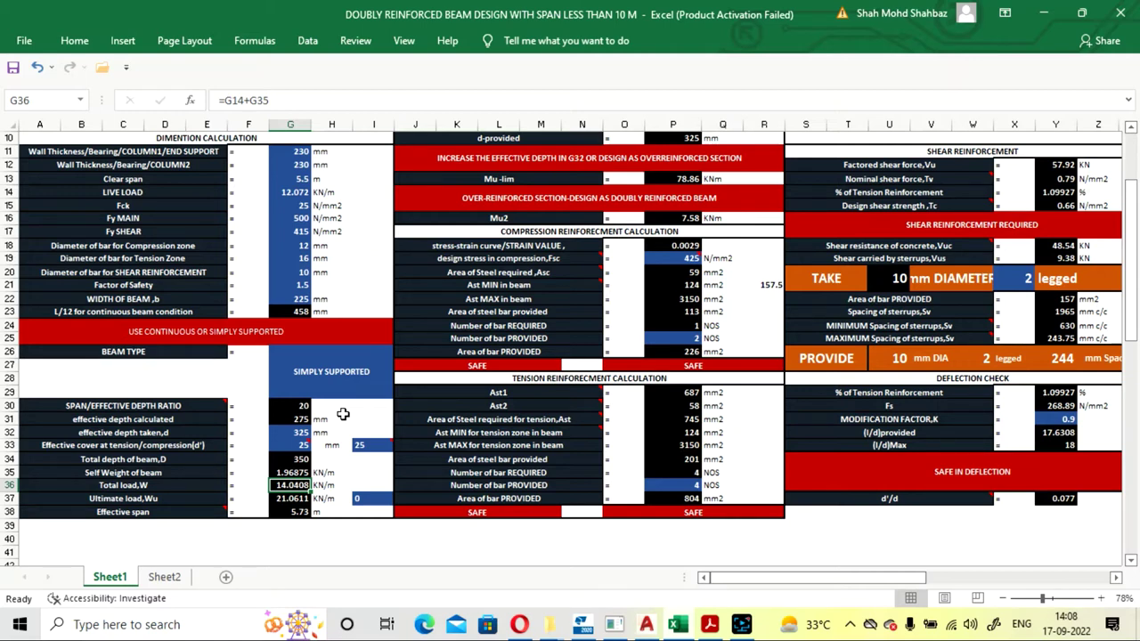
key(Down)
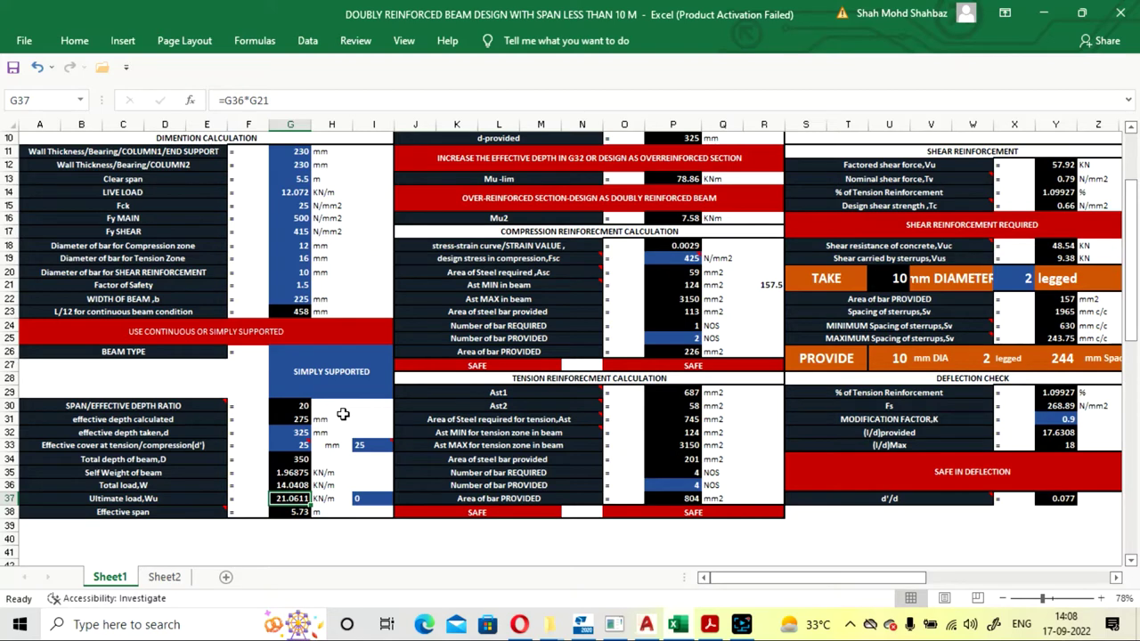
key(Right)
key(Right)
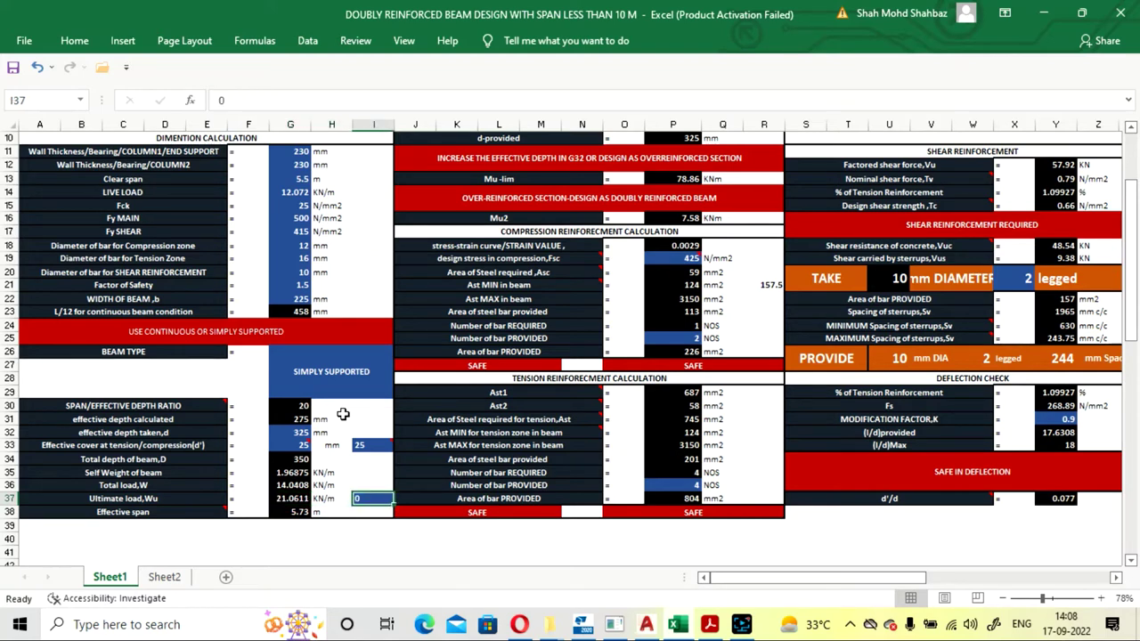
key(Left)
key(Left)
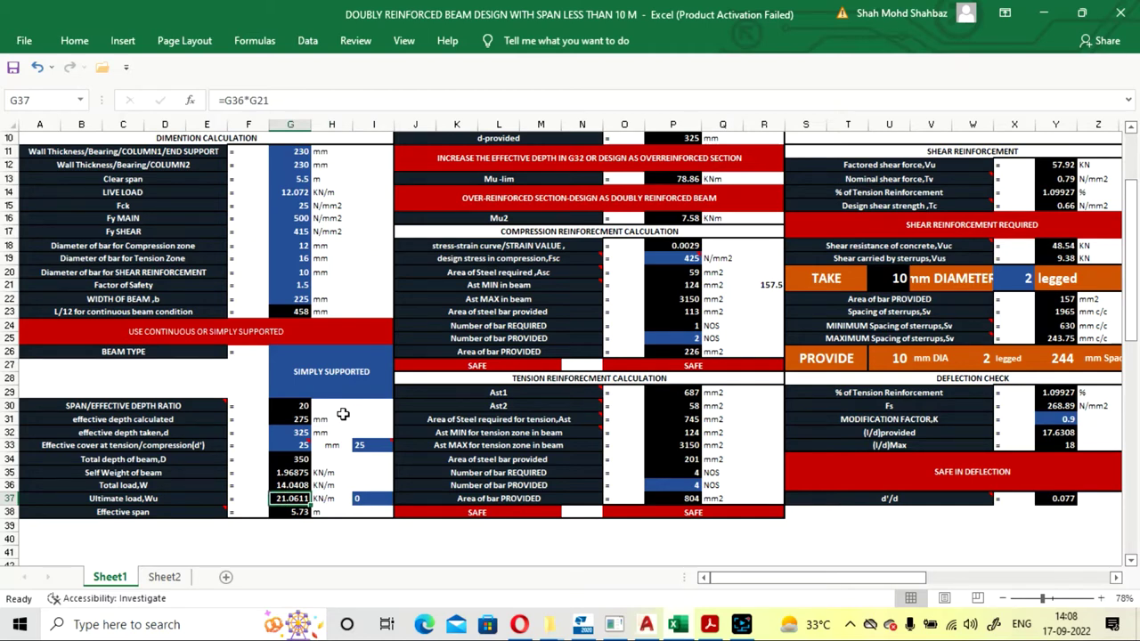
key(Down)
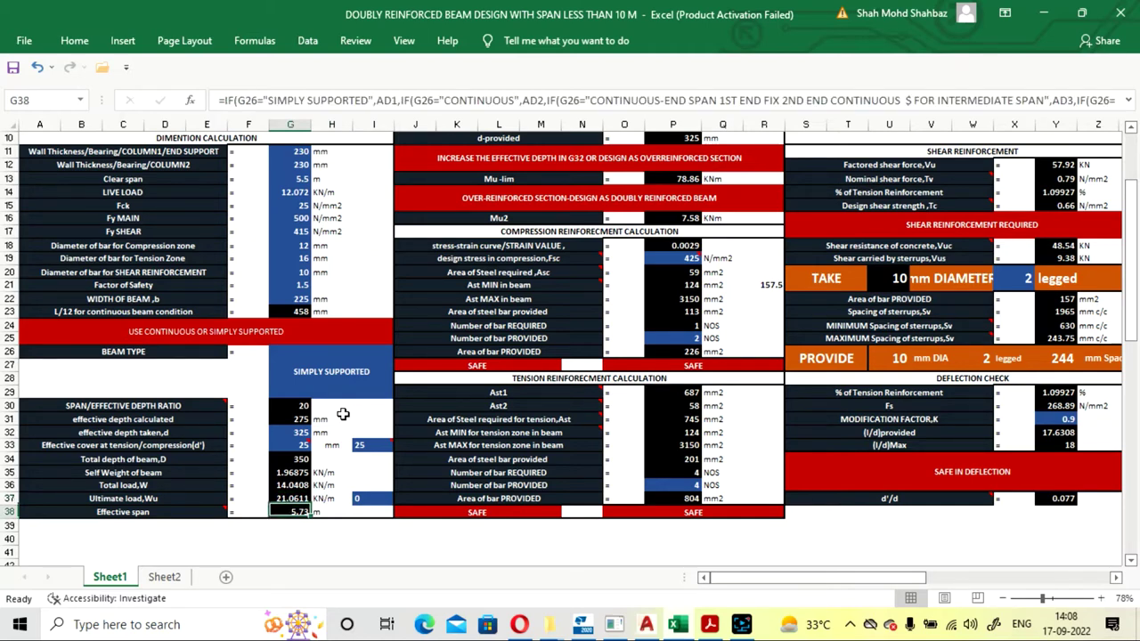
key(Up)
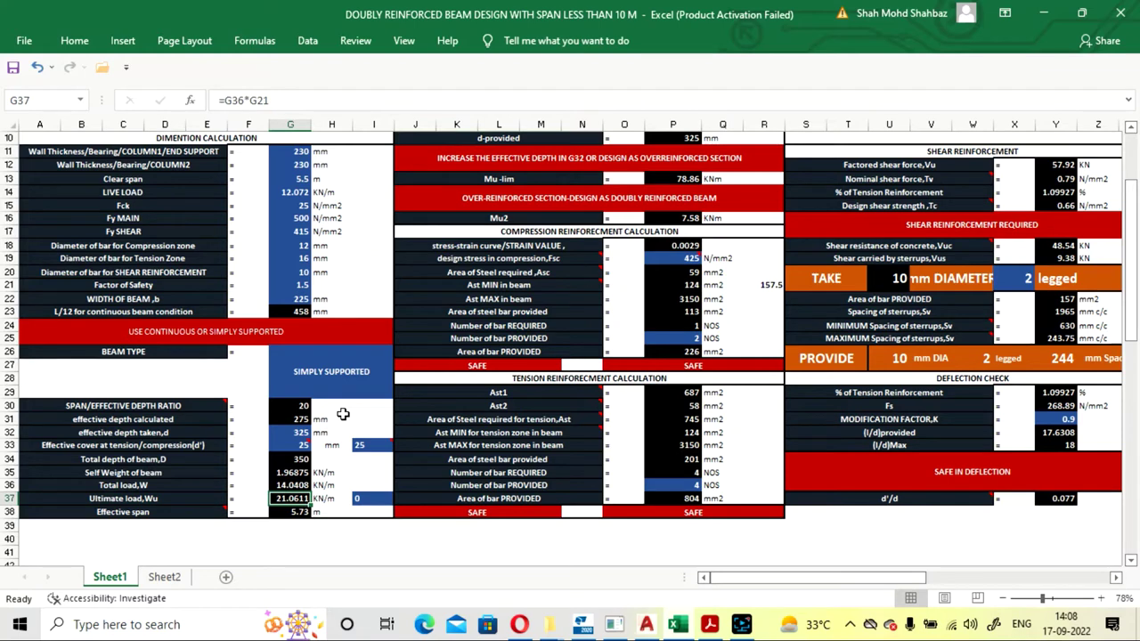
key(Right)
key(Right)
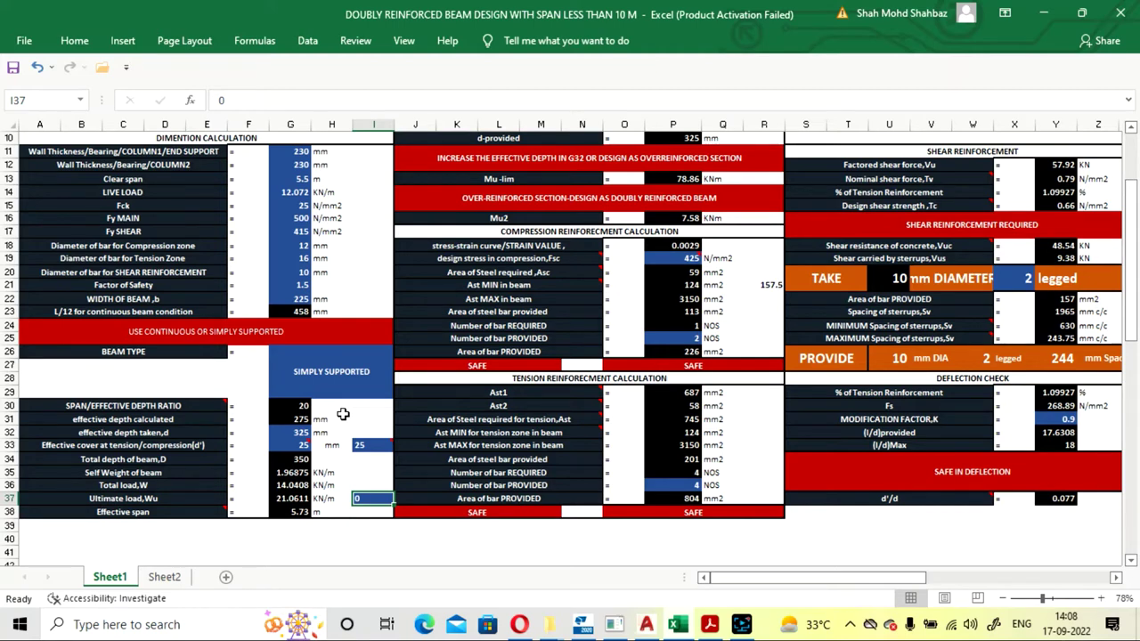
key(Left)
key(Left)
key(Down)
key(Up)
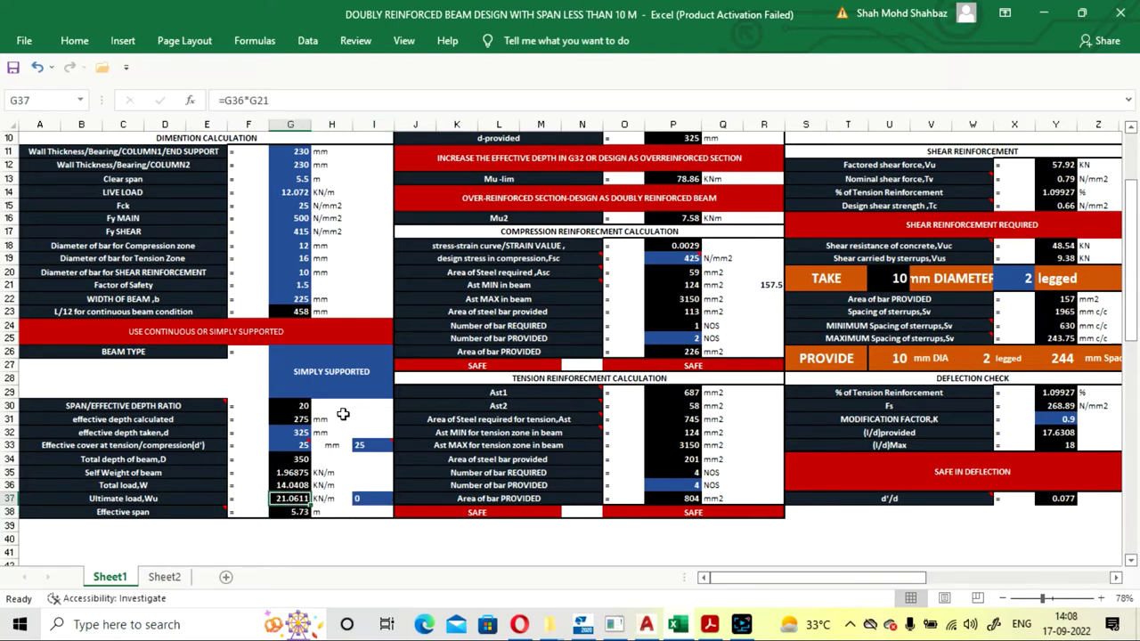
key(Right)
key(Right)
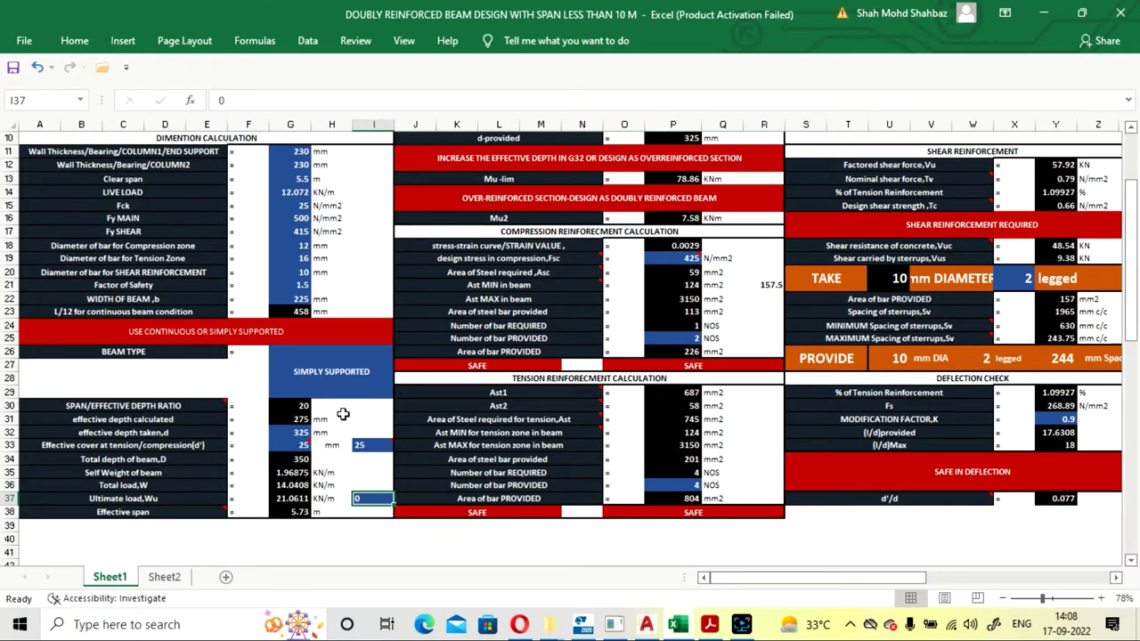
text(2)
key(Return)
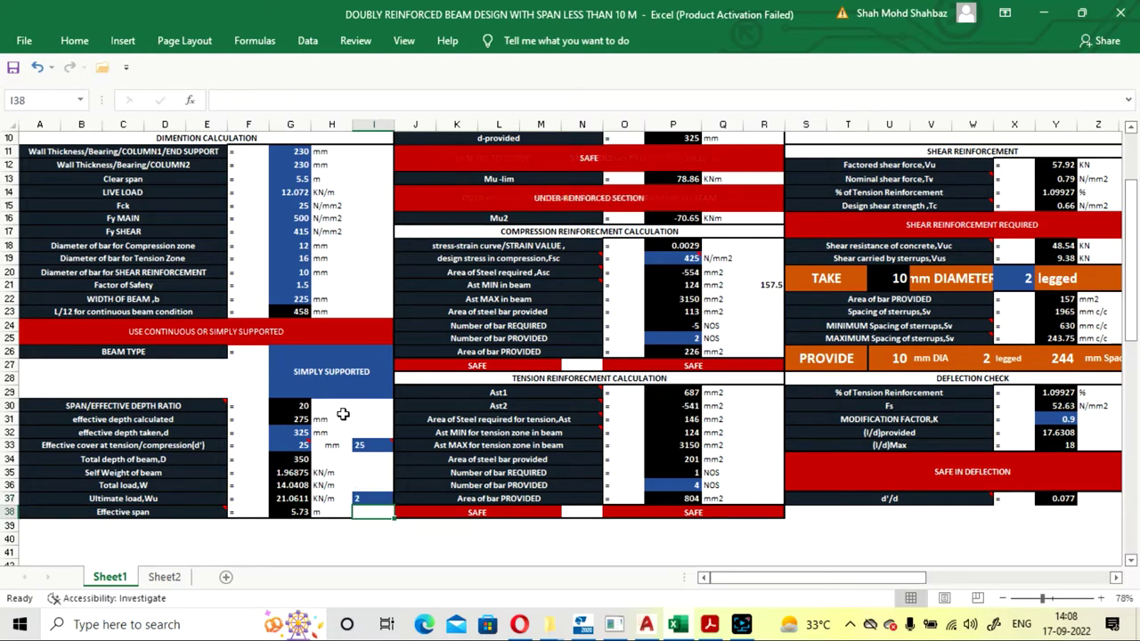
key(Up)
text(0)
key(Return)
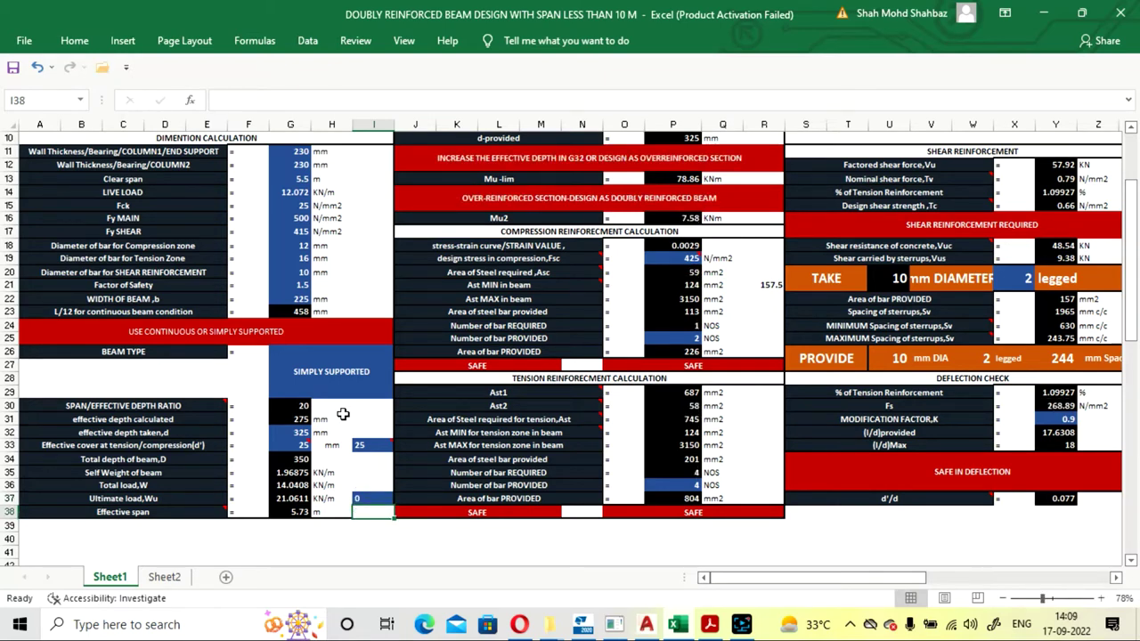
key(Up)
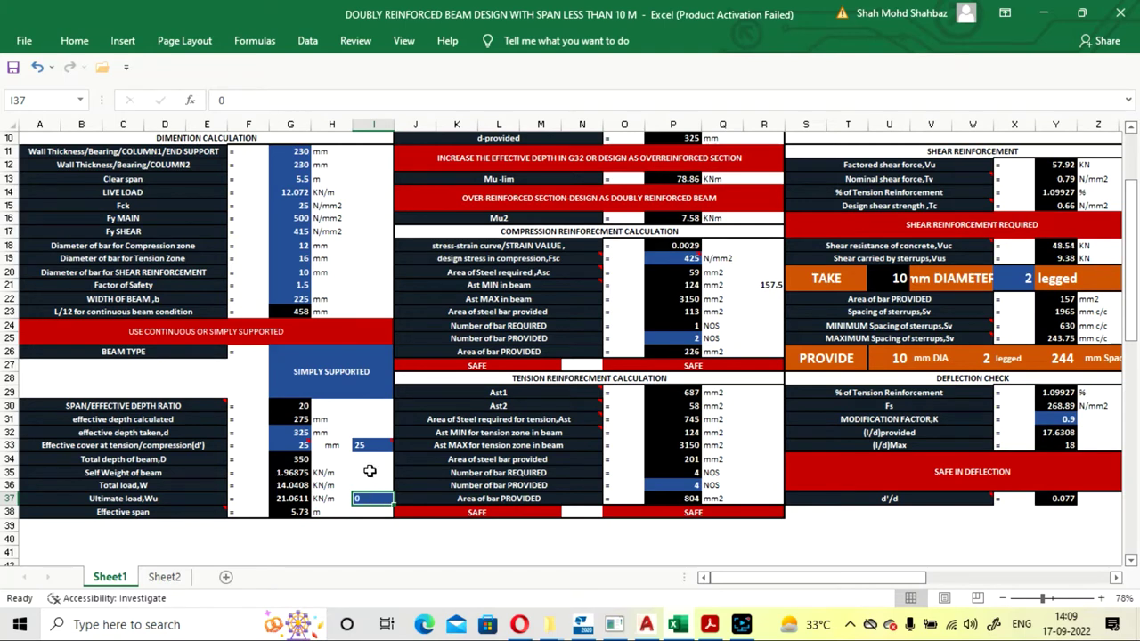
key(Down)
key(Left)
key(Left)
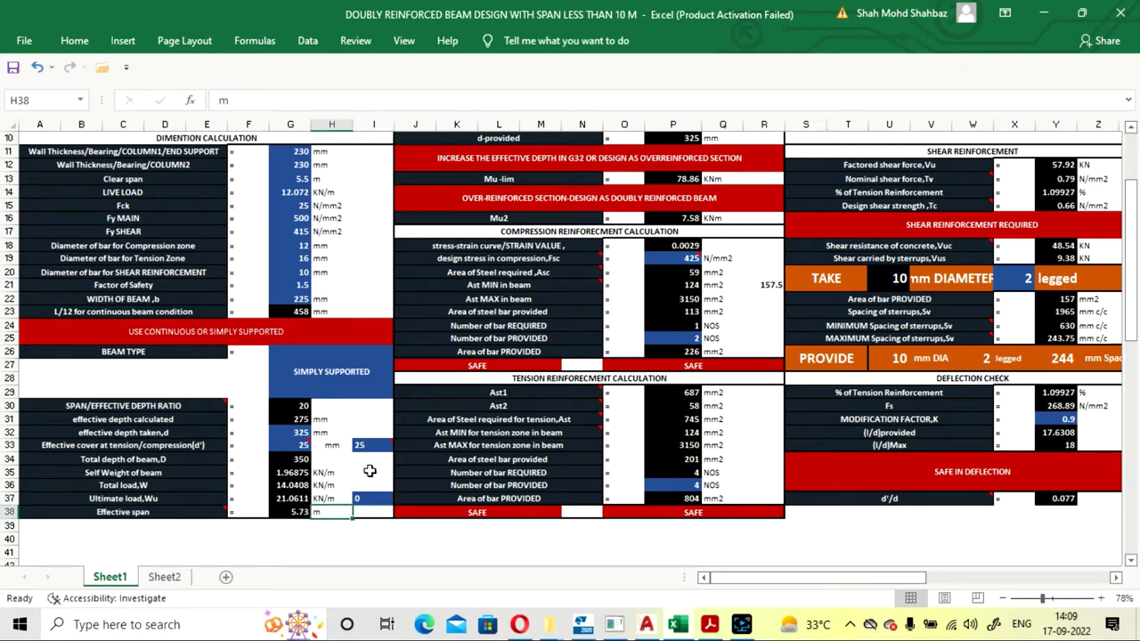
key(Right)
key(Right)
key(Up)
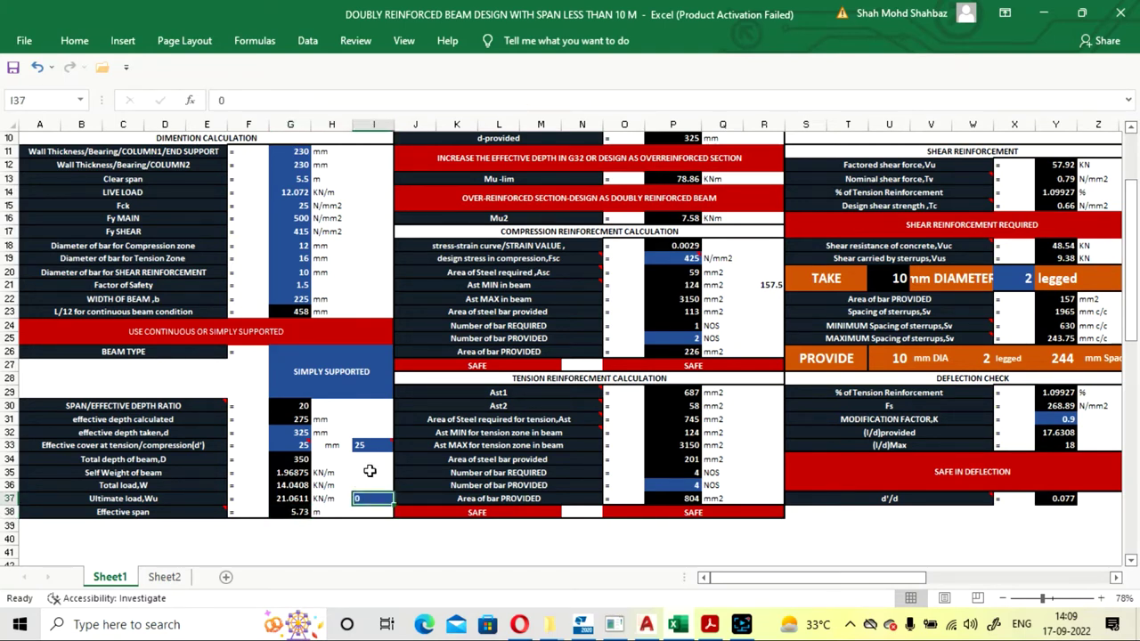
key(Down)
key(Left)
key(Right)
key(Left)
key(Left)
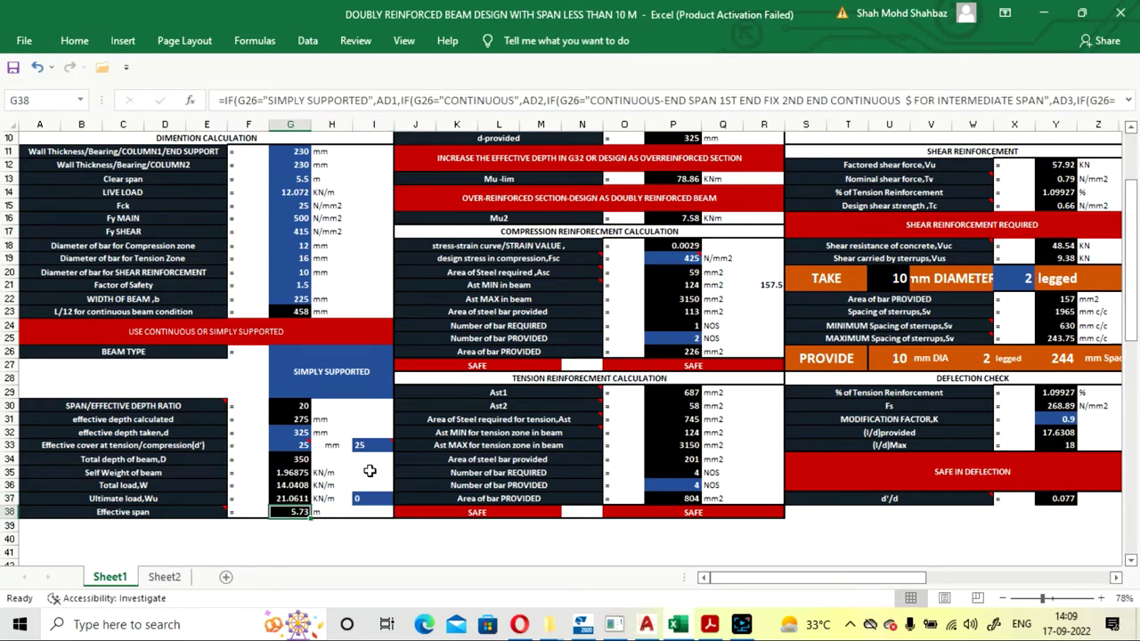
scroll(410, 417, up, 3)
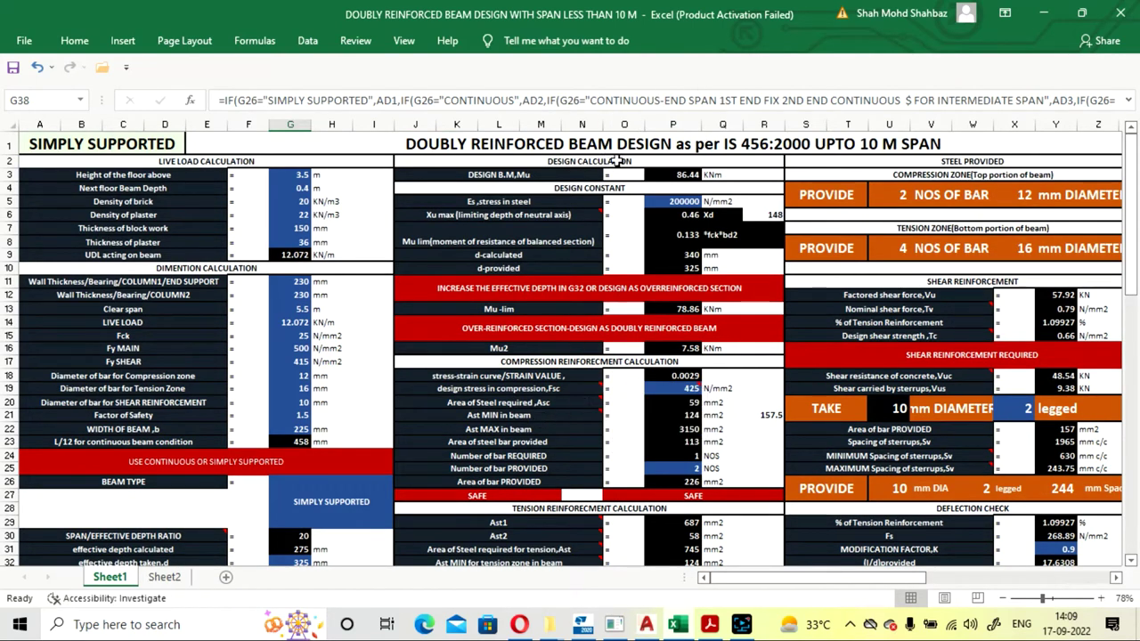
click(683, 174)
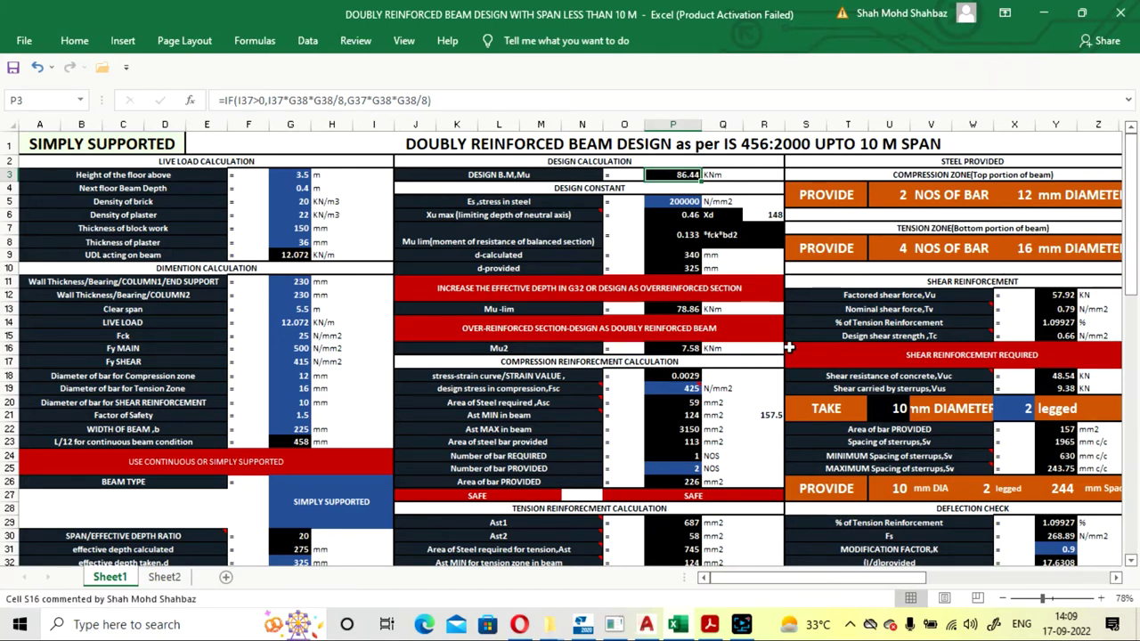
key(Down)
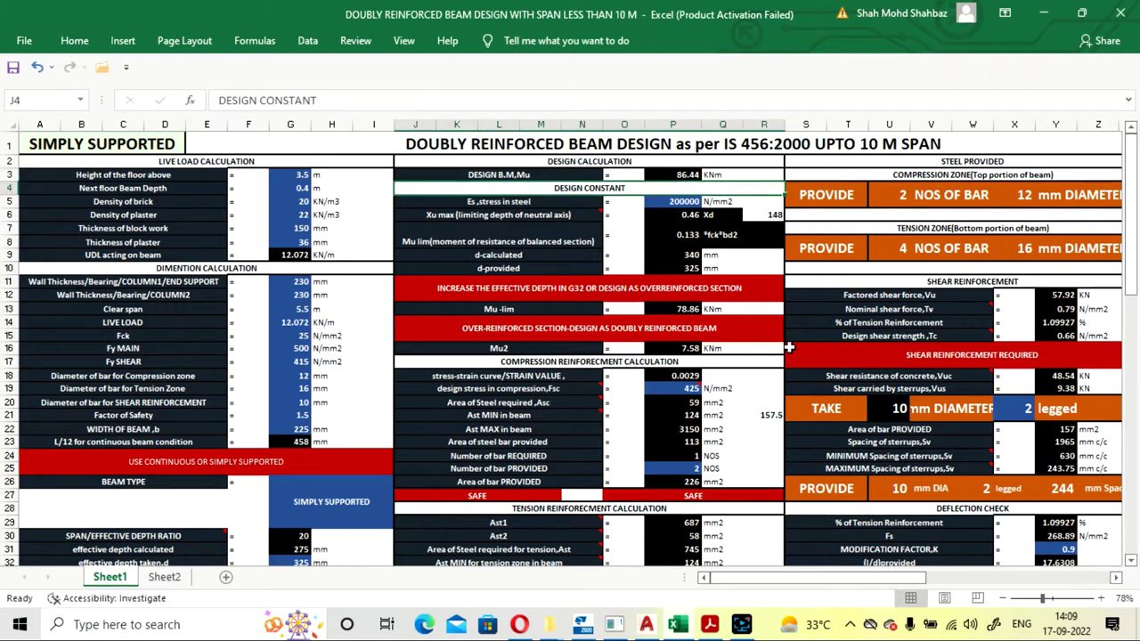
key(Down)
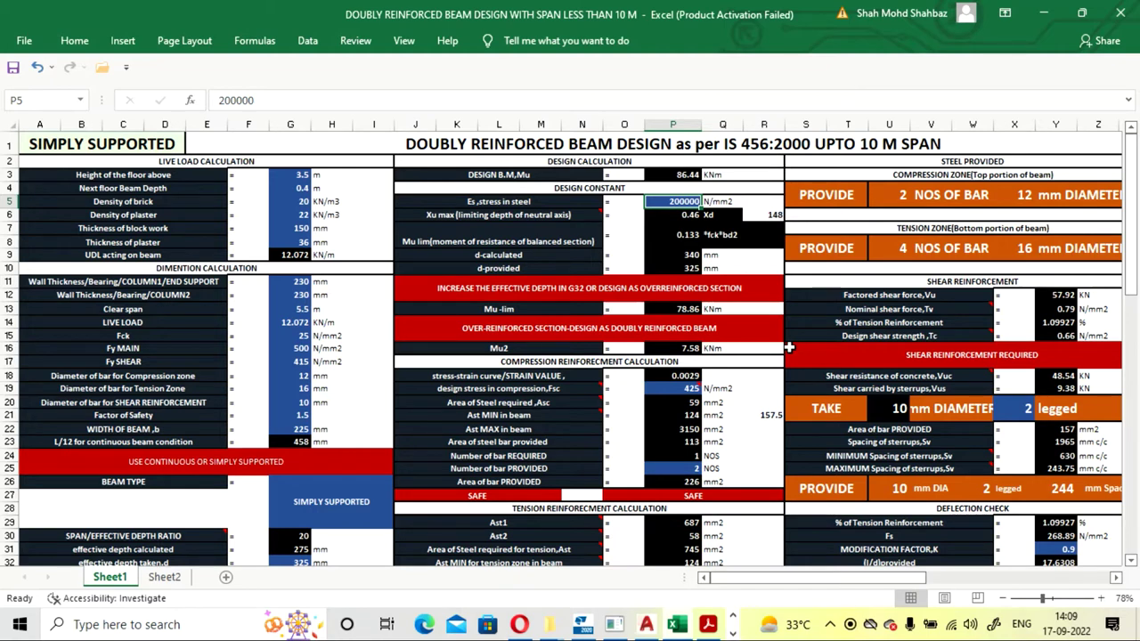
key(Down)
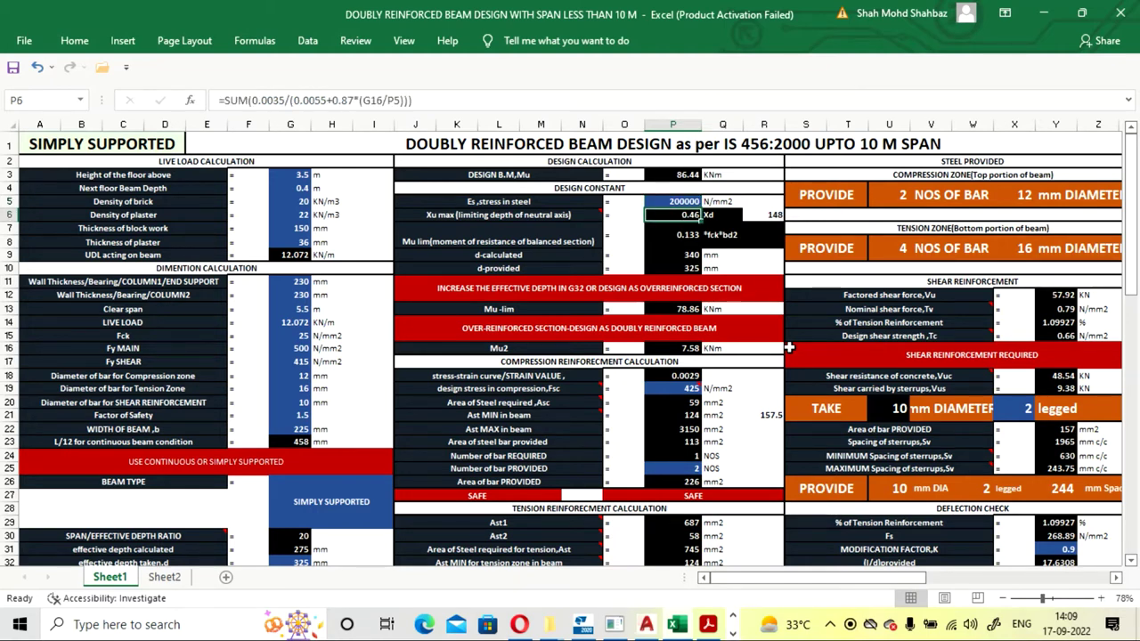
key(Up)
key(Down)
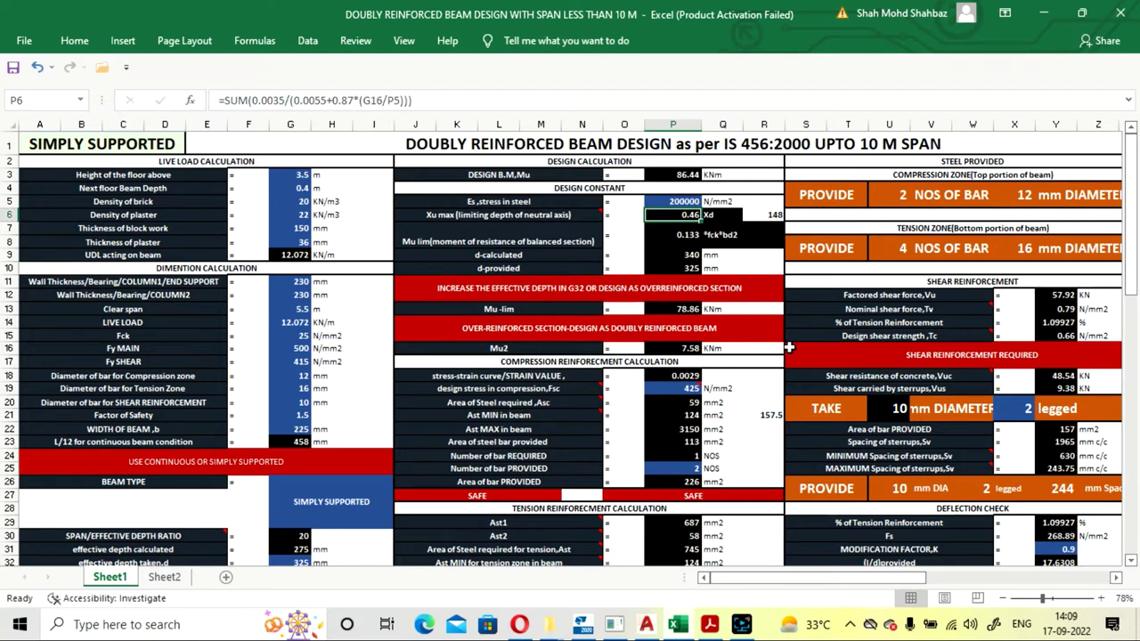
mouse_move(575, 219)
click(766, 215)
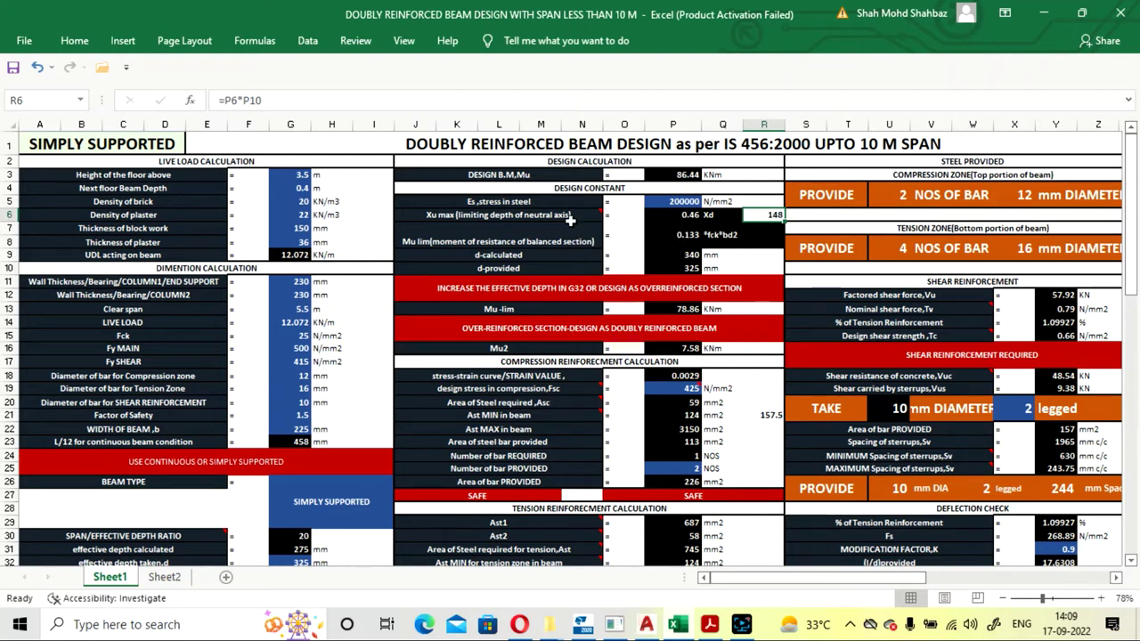
mouse_move(568, 216)
key(Down)
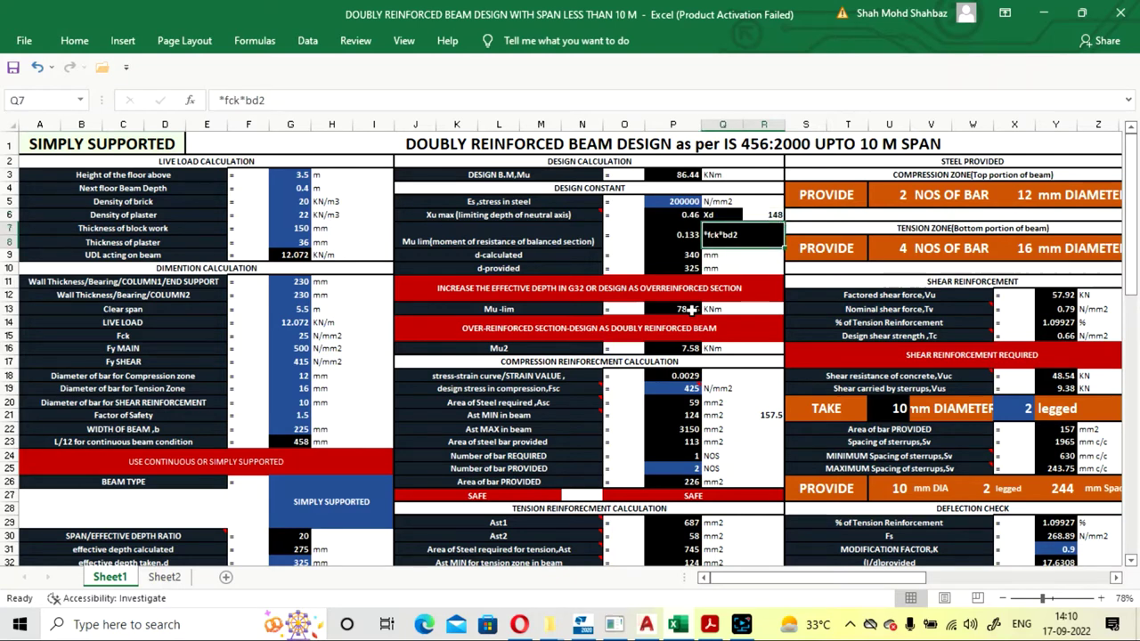
key(Up)
key(Right)
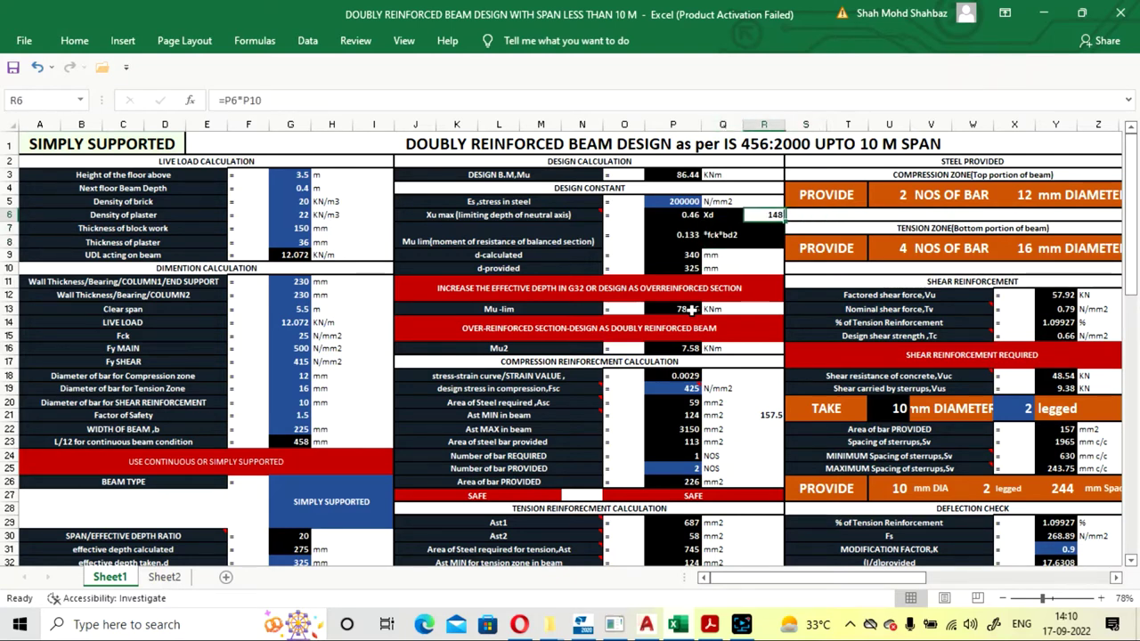
key(Left)
key(Left)
key(Left)
key(Left)
key(Left)
key(Down)
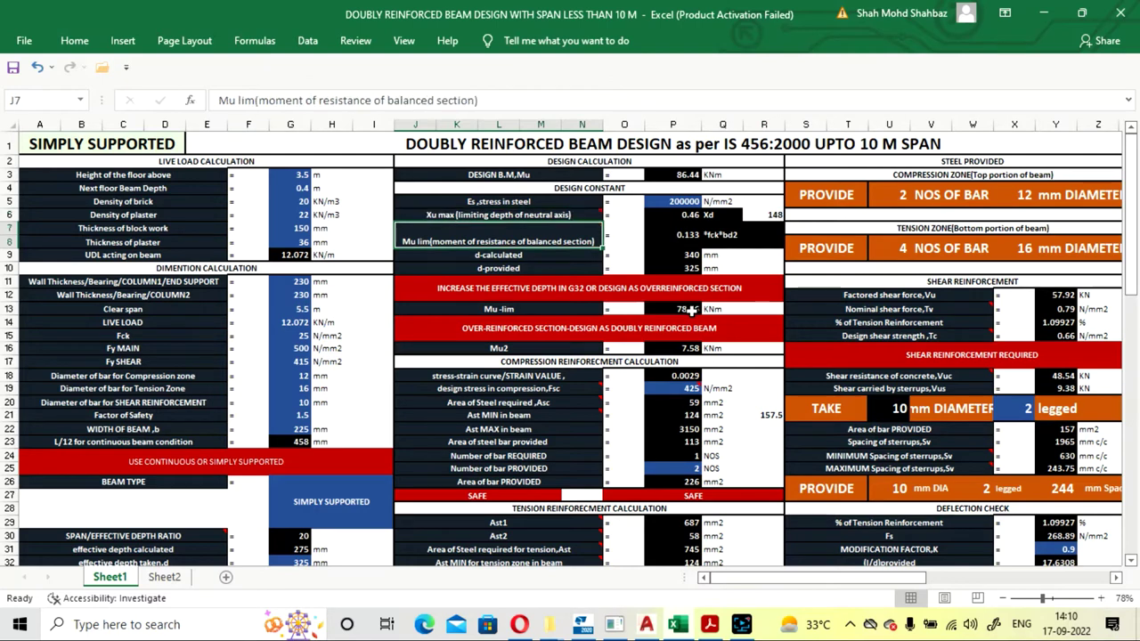
key(Up)
key(Down)
key(Right)
key(Right)
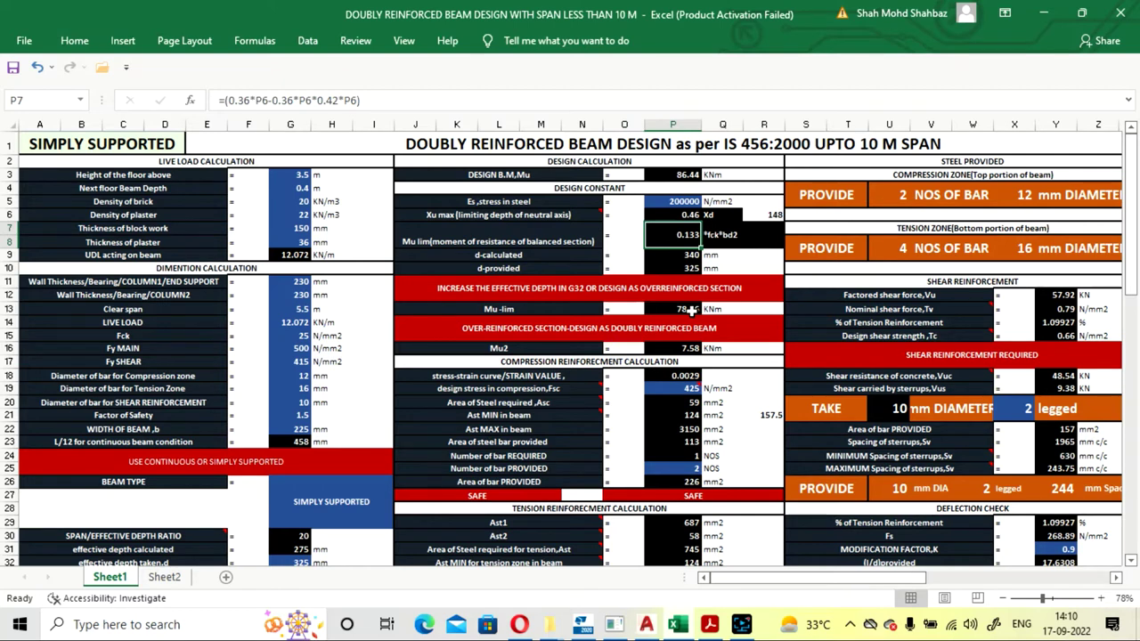
key(Down)
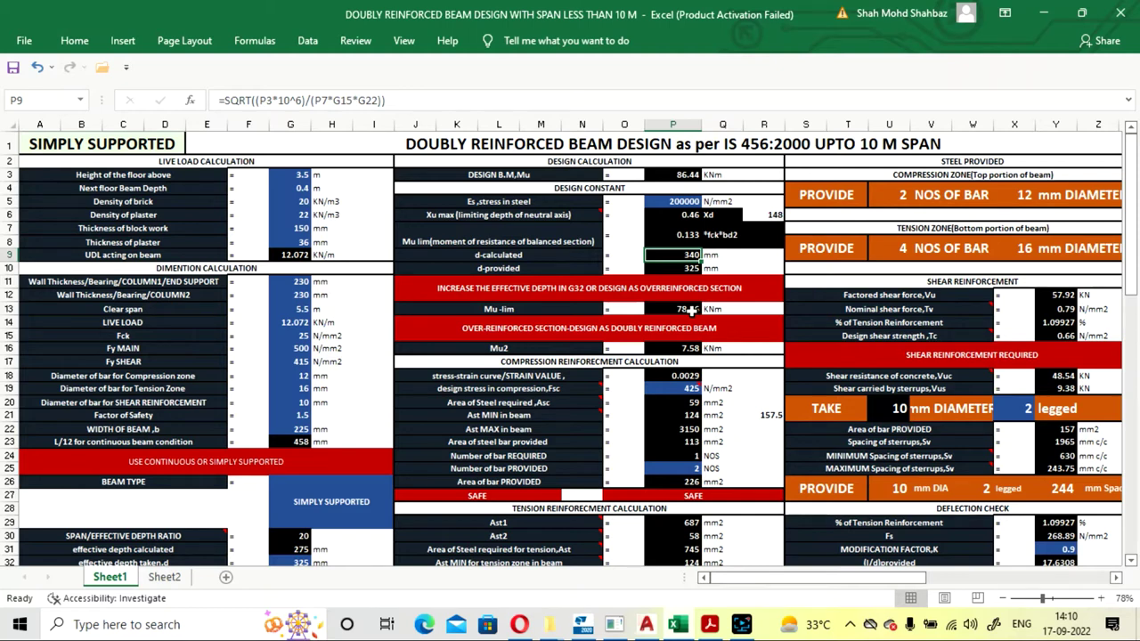
key(Down)
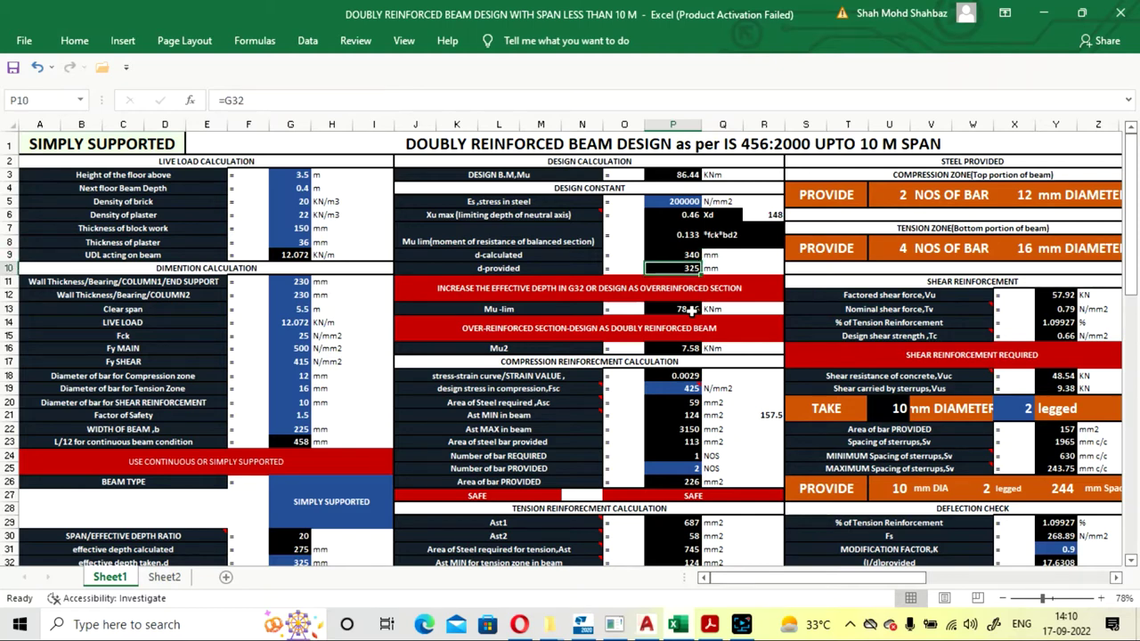
scroll(490, 428, down, 1)
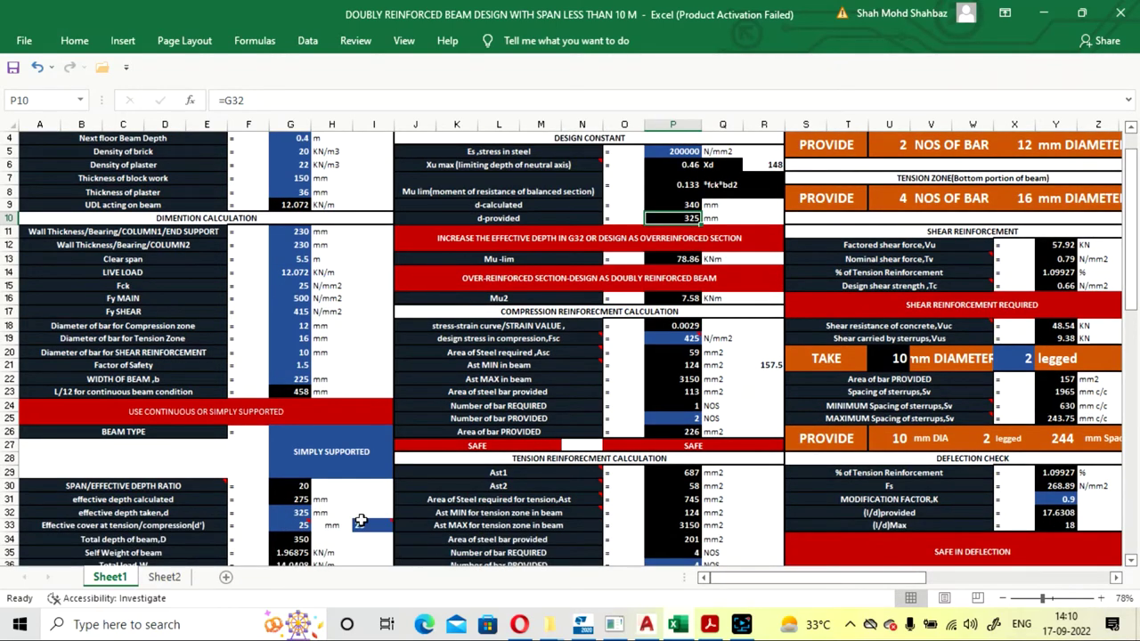
mouse_move(450, 500)
scroll(321, 515, up, 1)
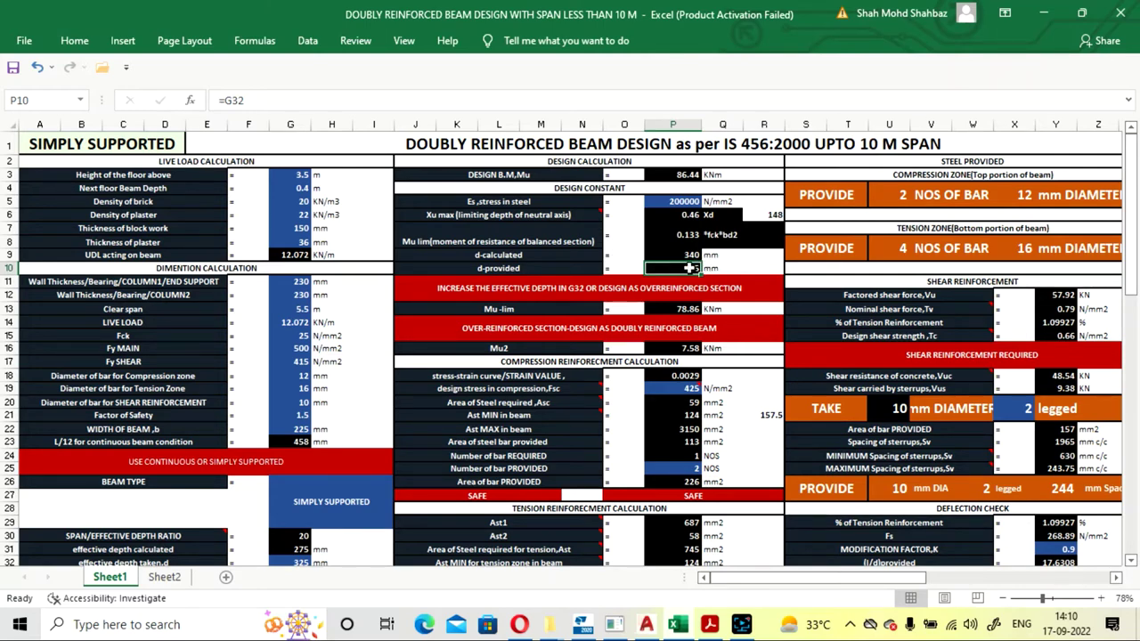
scroll(718, 255, down, 1)
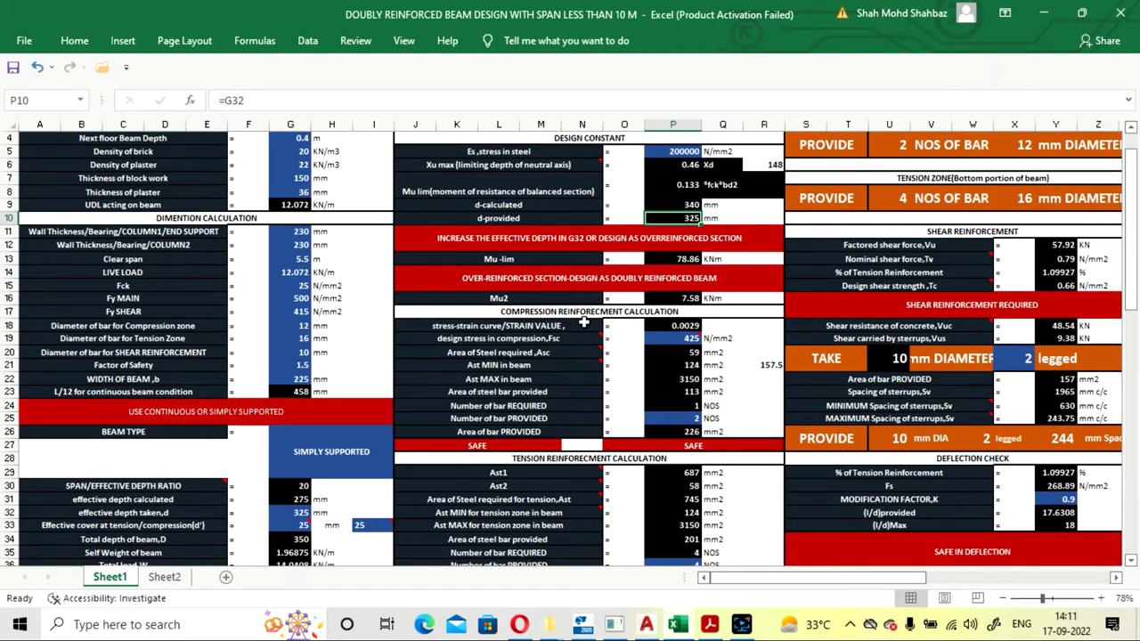
mouse_move(588, 340)
scroll(592, 356, up, 1)
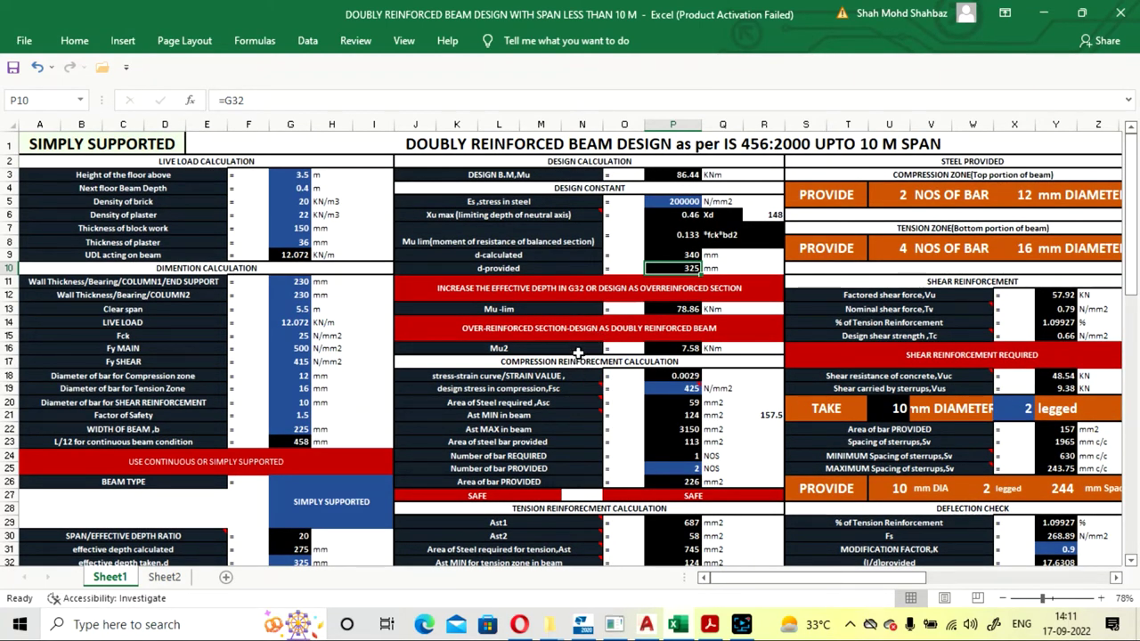
click(172, 578)
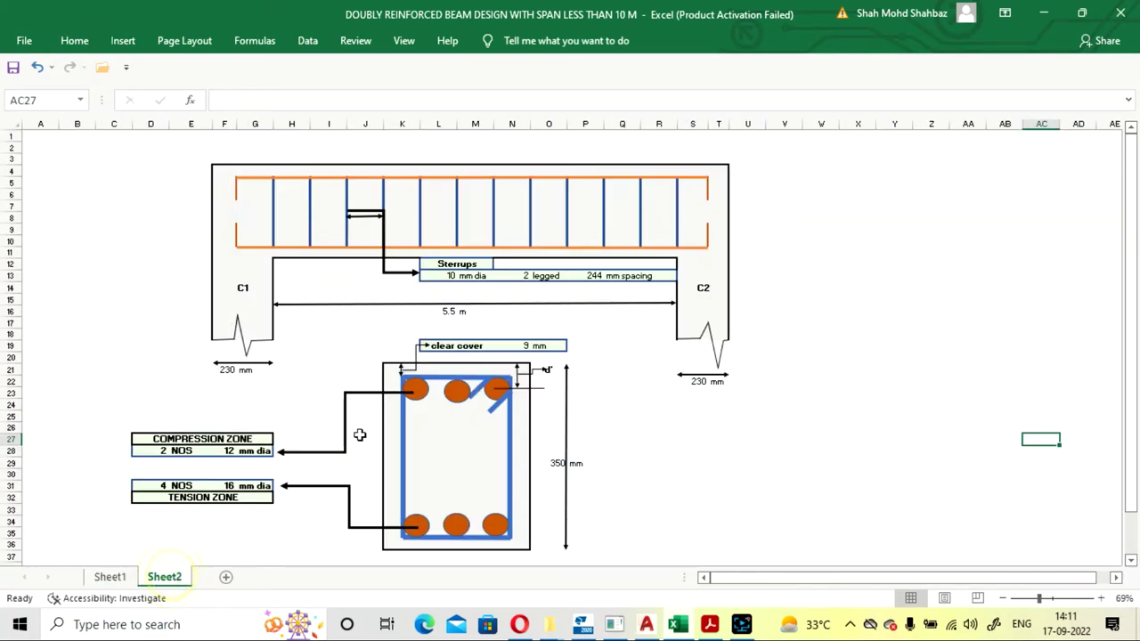
click(116, 581)
click(164, 577)
scroll(522, 348, down, 1)
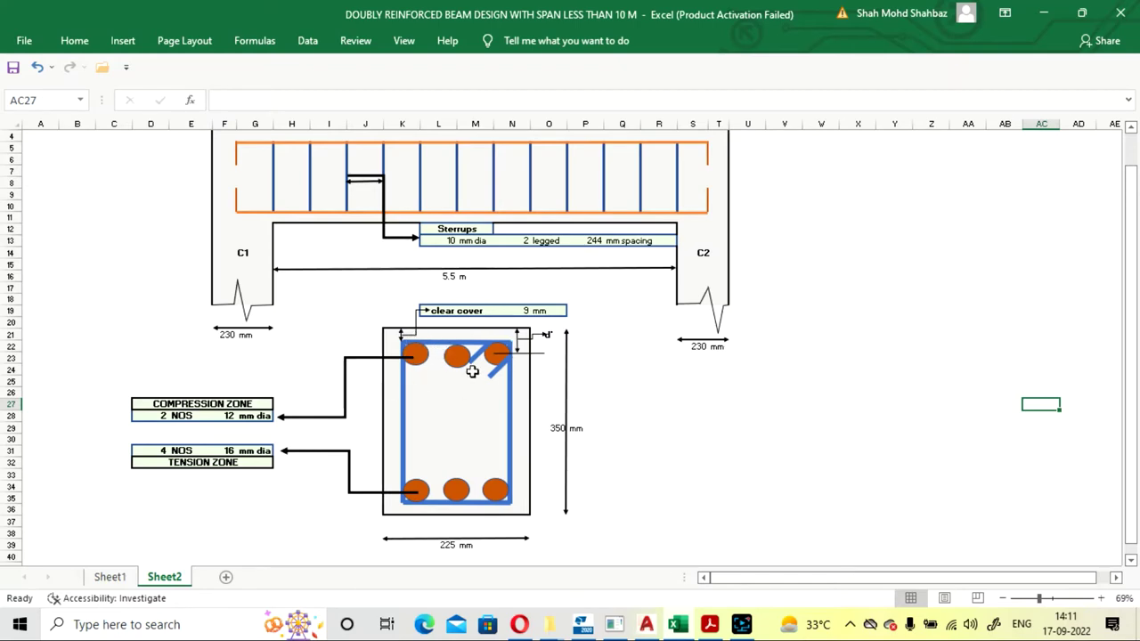
click(109, 577)
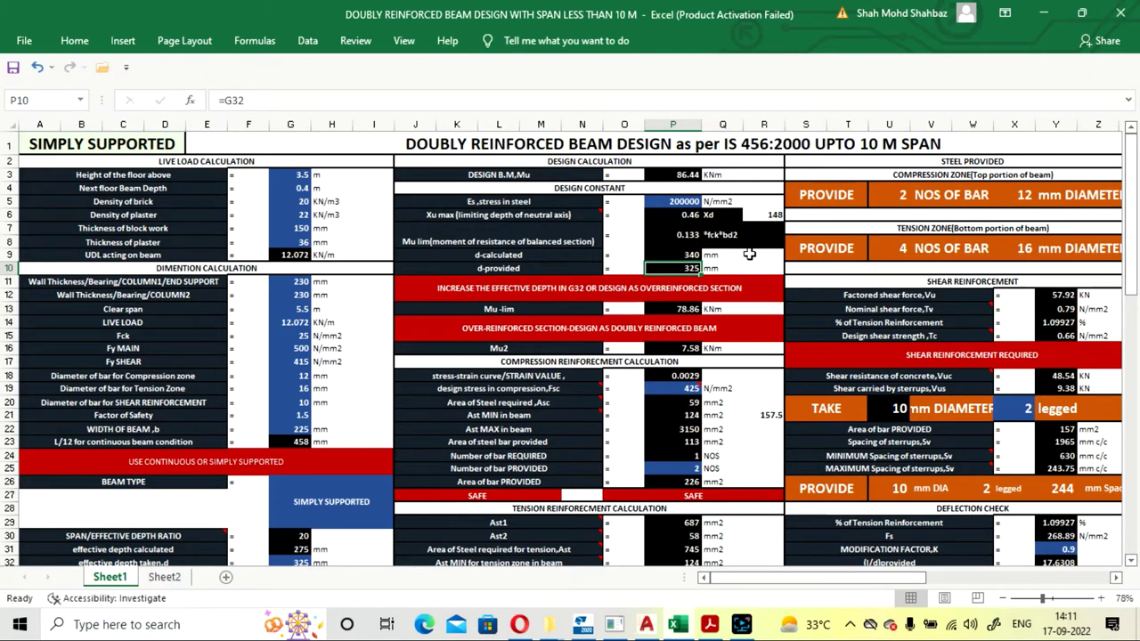
click(754, 267)
key(Left)
key(Left)
key(Down)
key(Down)
key(Down)
key(Up)
key(Up)
key(Up)
scroll(725, 300, down, 1)
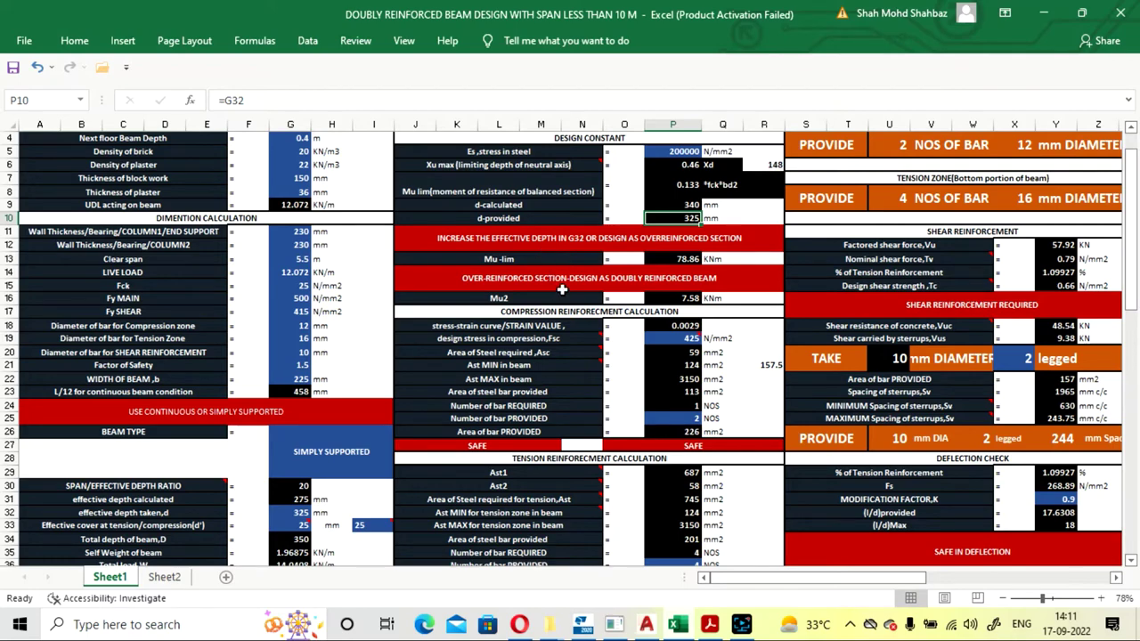
scroll(562, 290, up, 1)
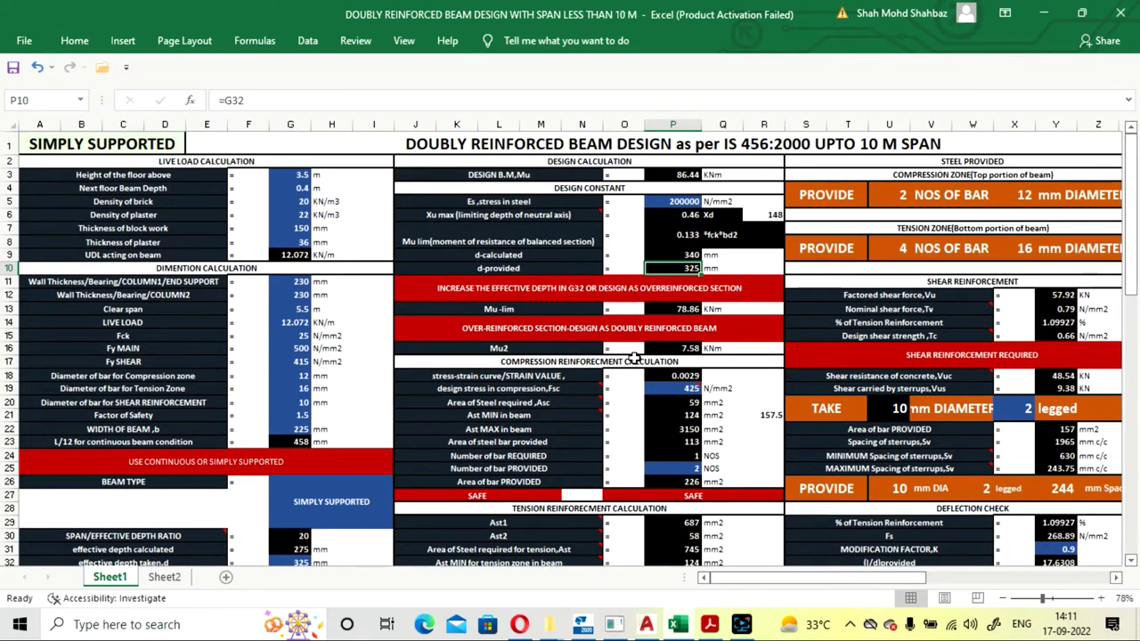
scroll(634, 363, down, 3)
scroll(638, 304, up, 3)
scroll(437, 353, down, 1)
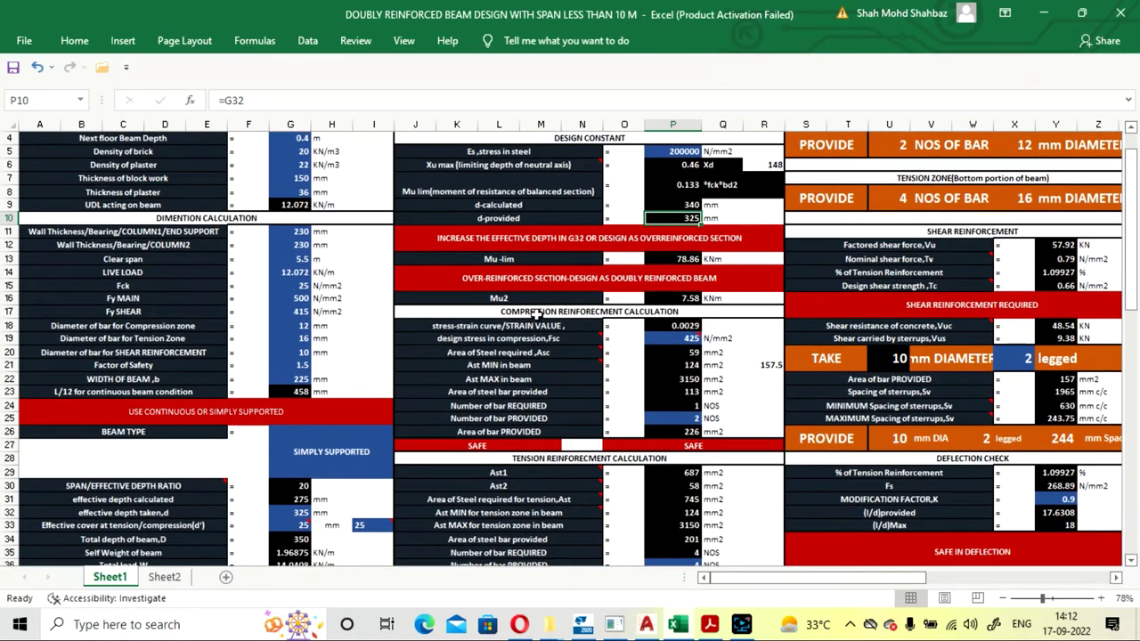
scroll(556, 312, up, 1)
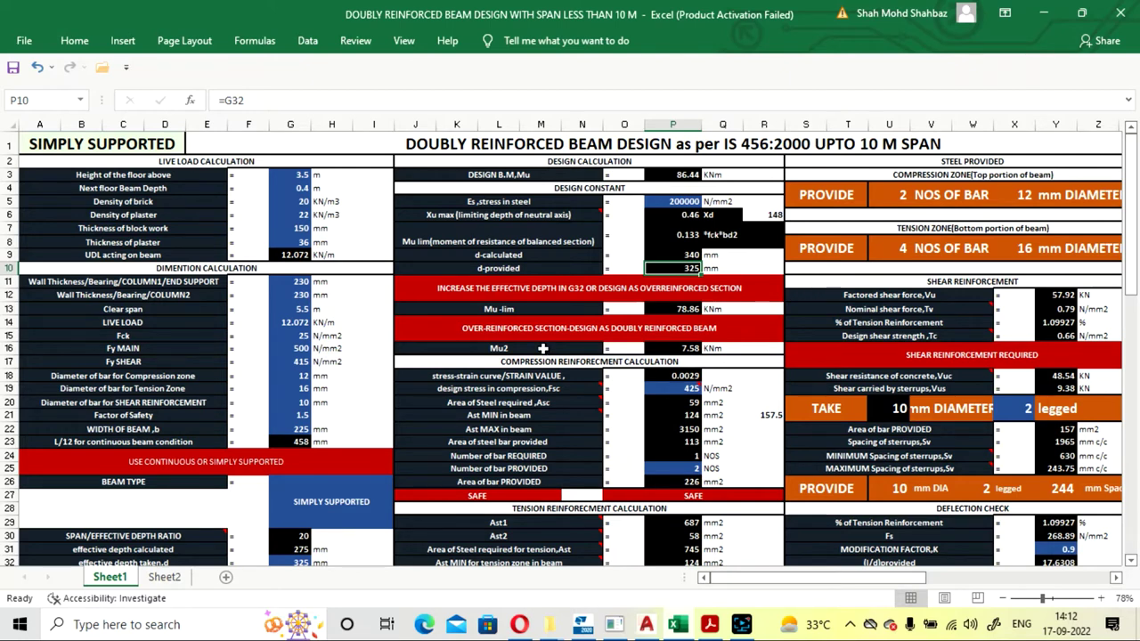
key(Down)
key(Down)
key(Down)
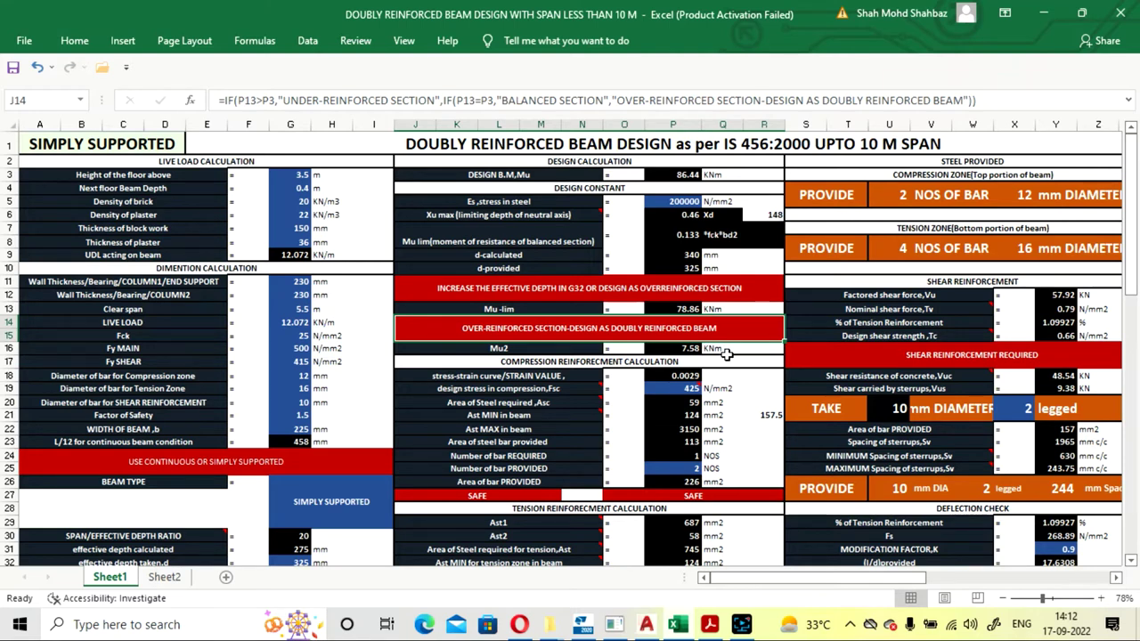
key(Down)
key(Right)
key(Right)
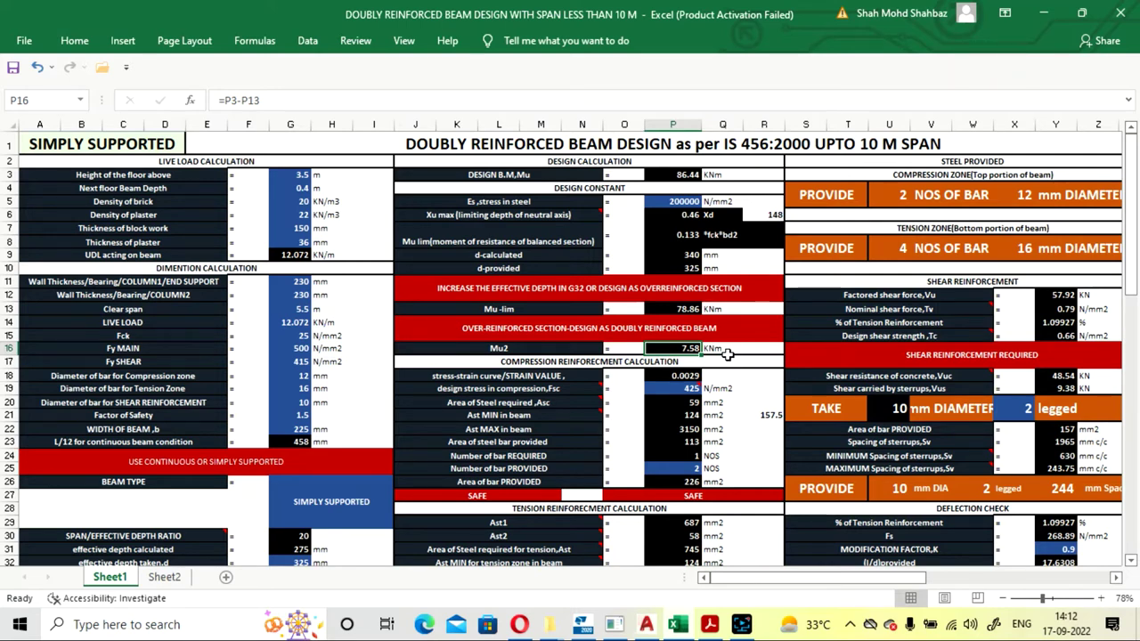
click(728, 357)
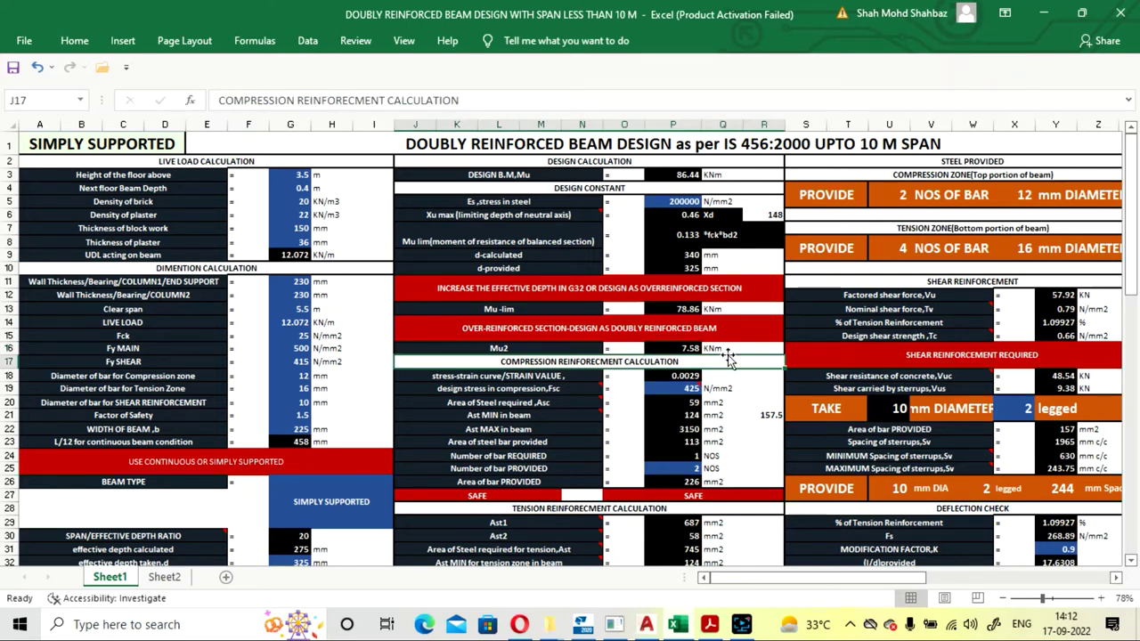
key(Down)
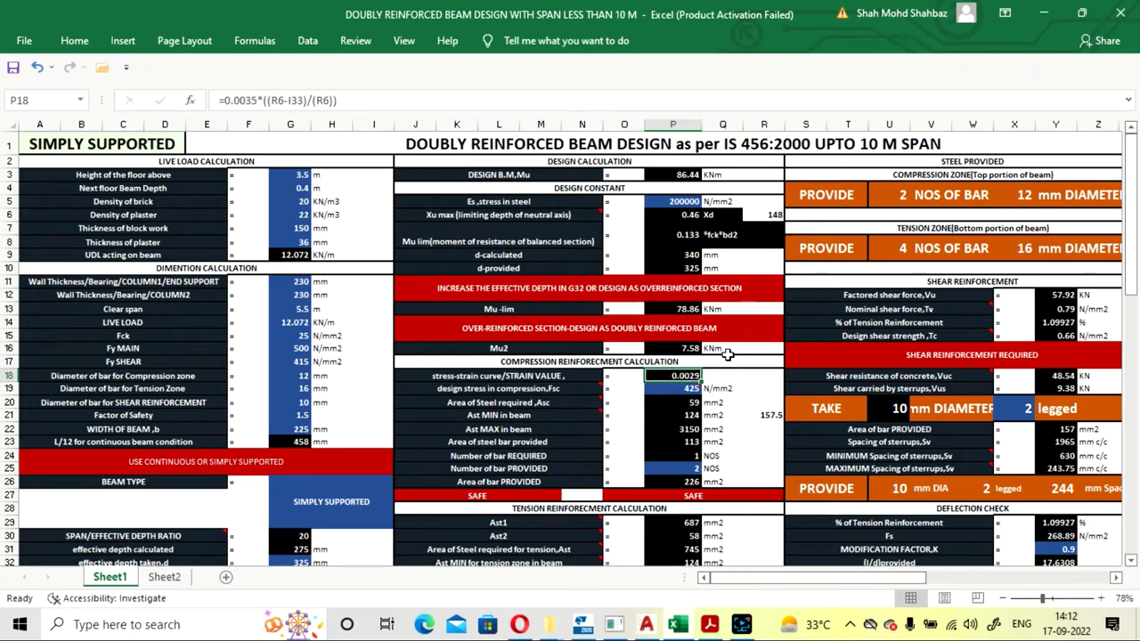
scroll(726, 365, down, 1)
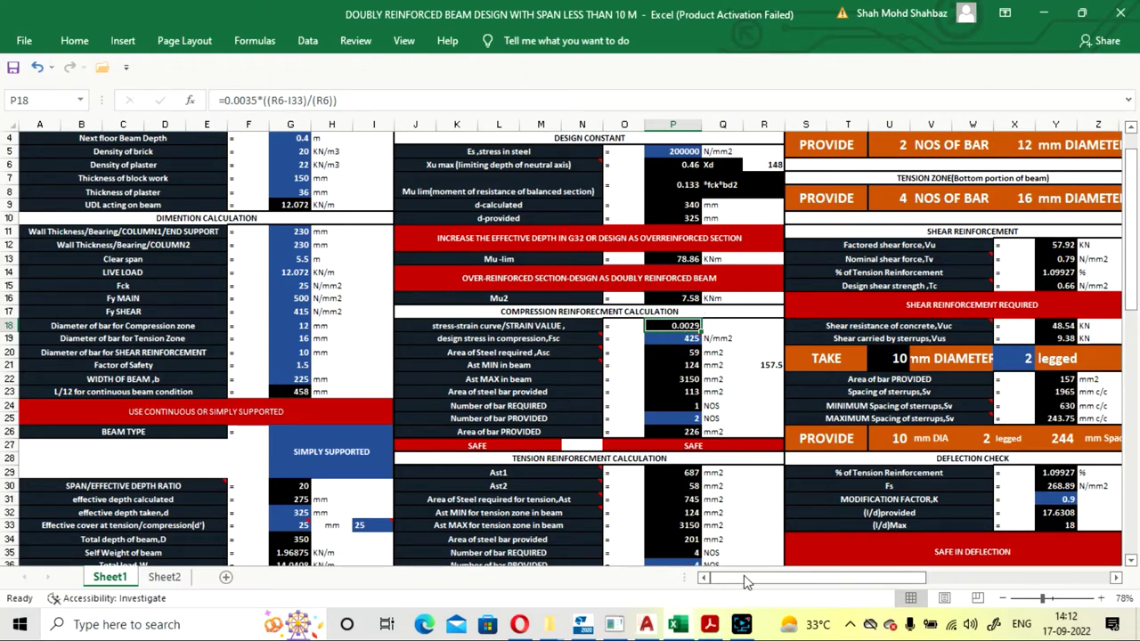
drag(748, 577, 908, 577)
scroll(845, 471, down, 3)
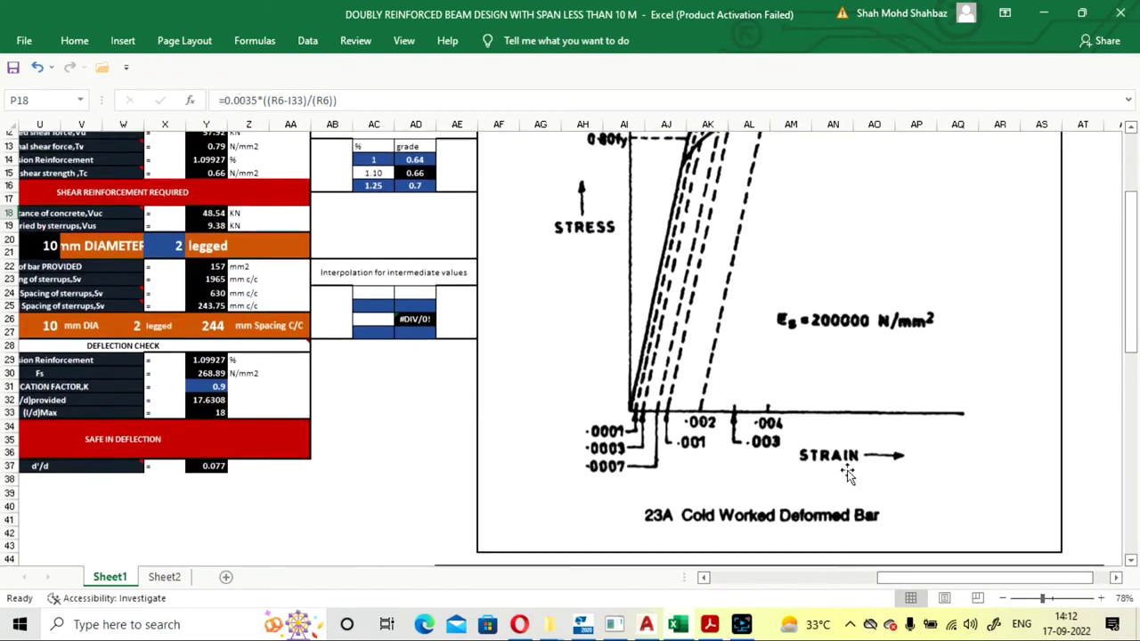
scroll(847, 472, up, 4)
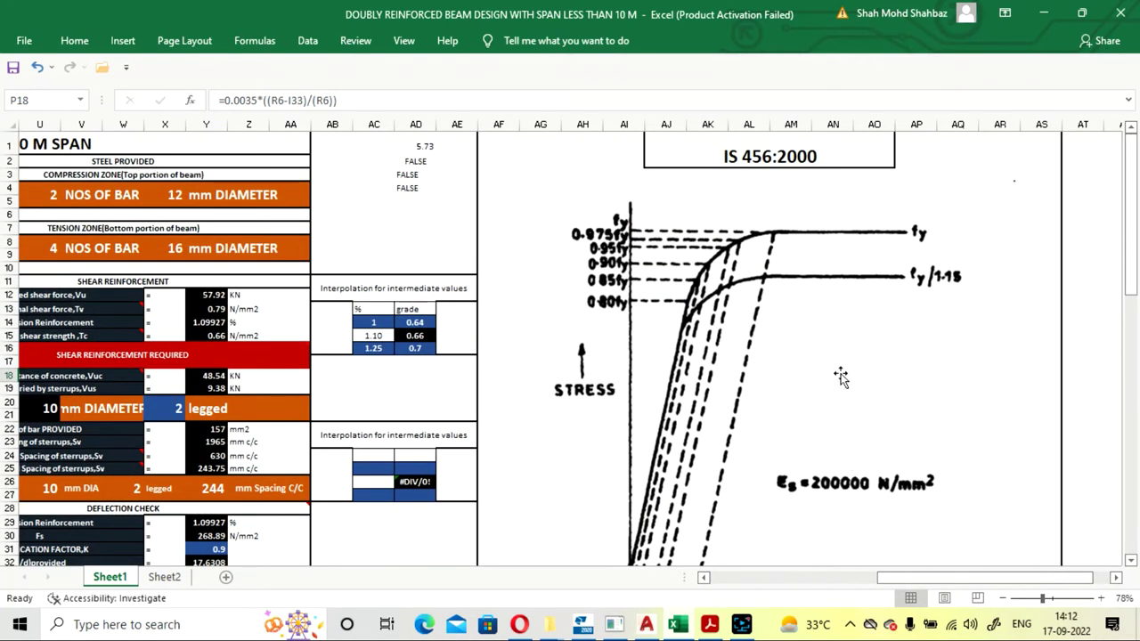
scroll(844, 427, down, 1)
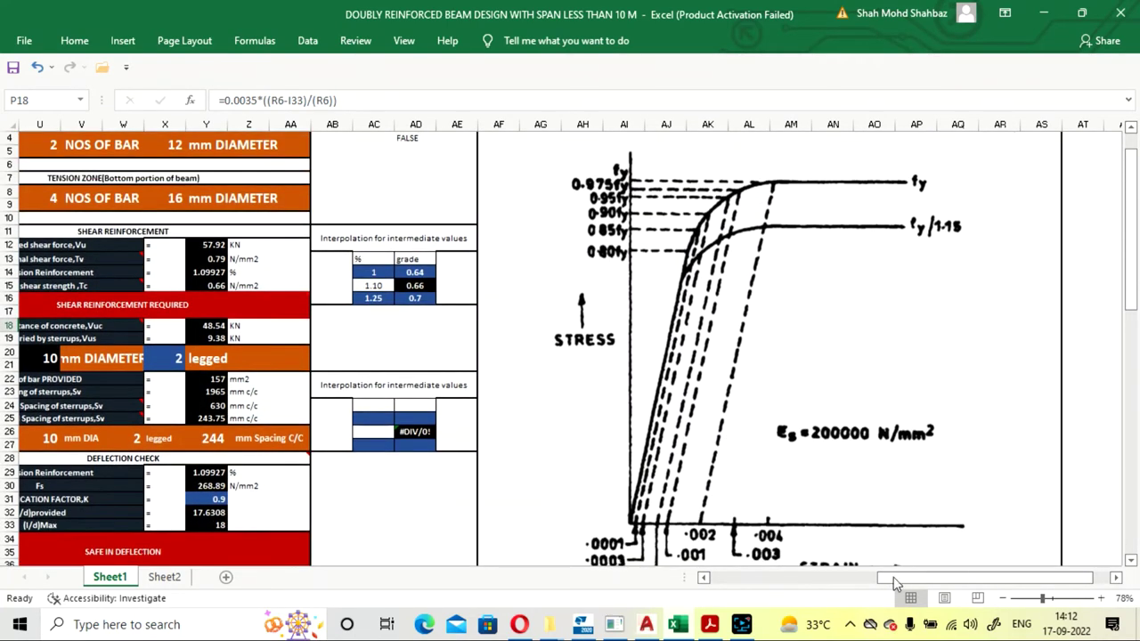
scroll(921, 493, down, 2)
scroll(1063, 541, up, 1)
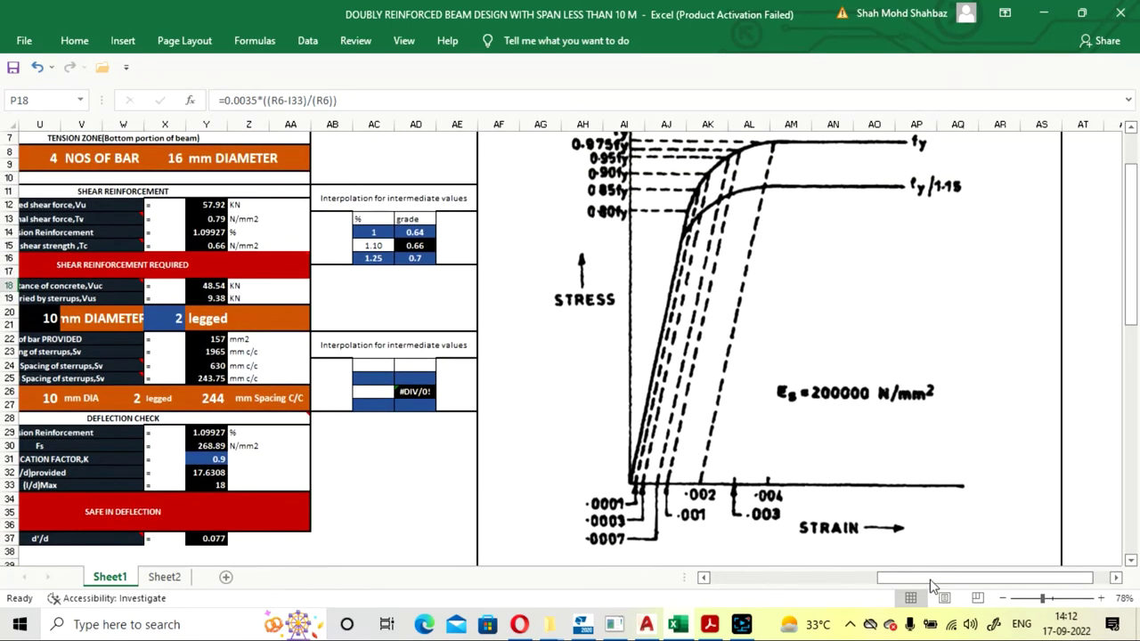
drag(930, 579, 781, 579)
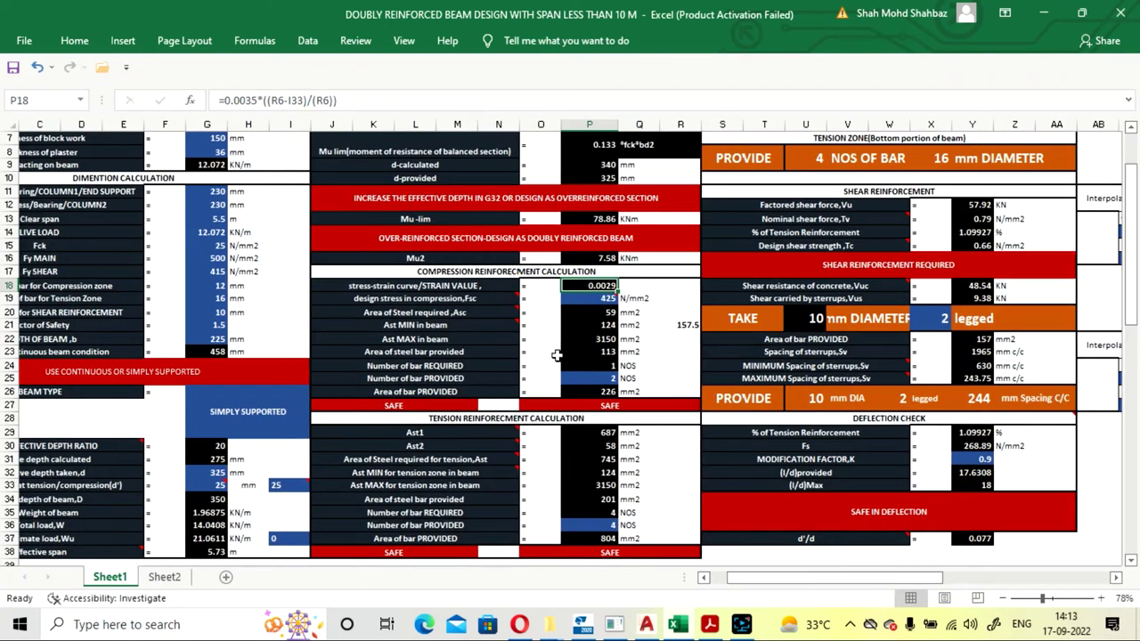
click(499, 286)
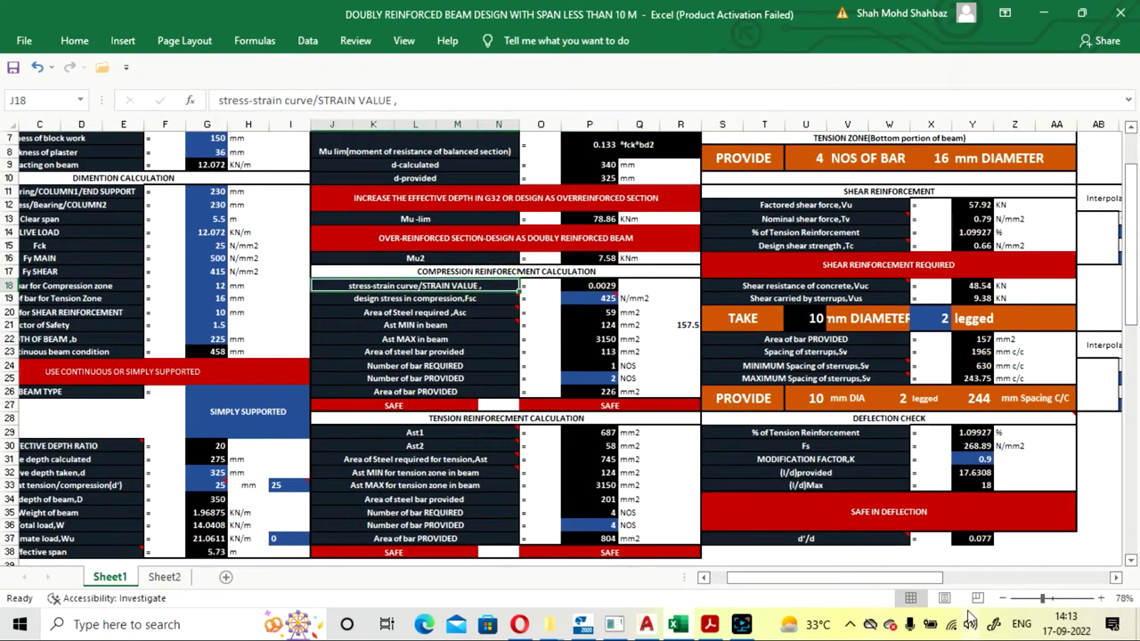
drag(890, 579, 1015, 577)
click(1002, 598)
scroll(944, 472, up, 2)
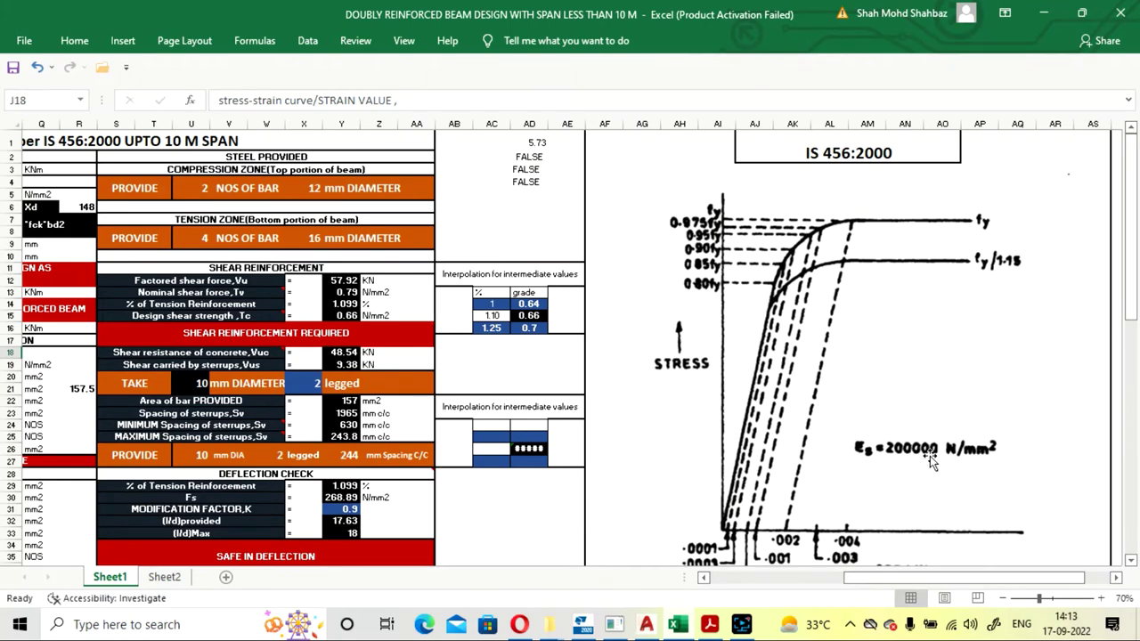
scroll(930, 453, down, 4)
scroll(929, 453, up, 2)
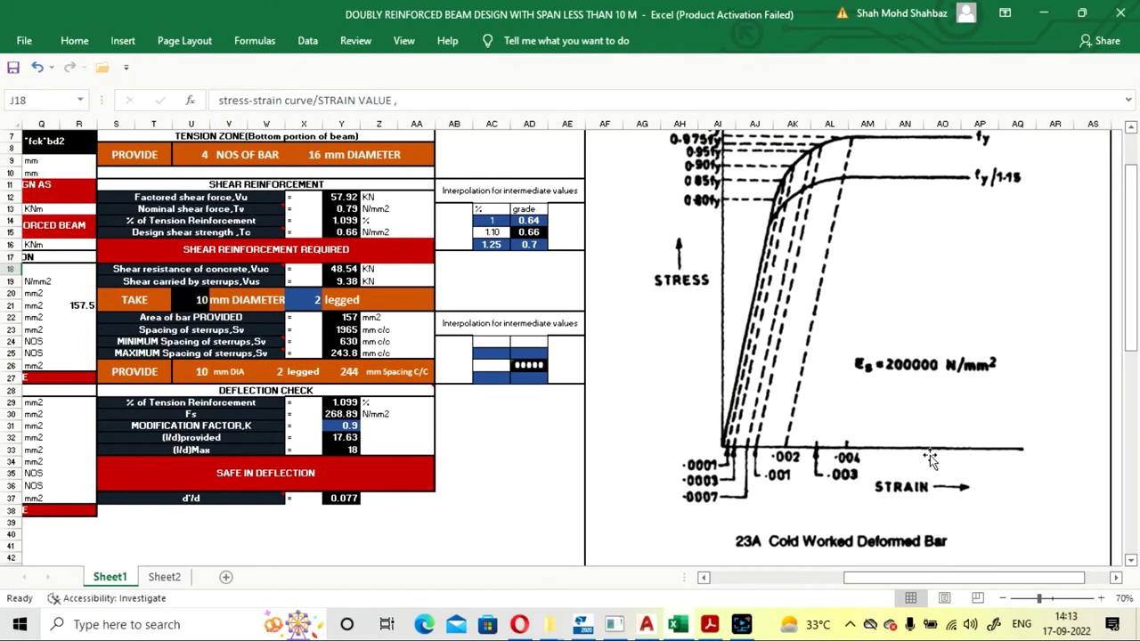
scroll(893, 392, up, 2)
scroll(893, 392, down, 1)
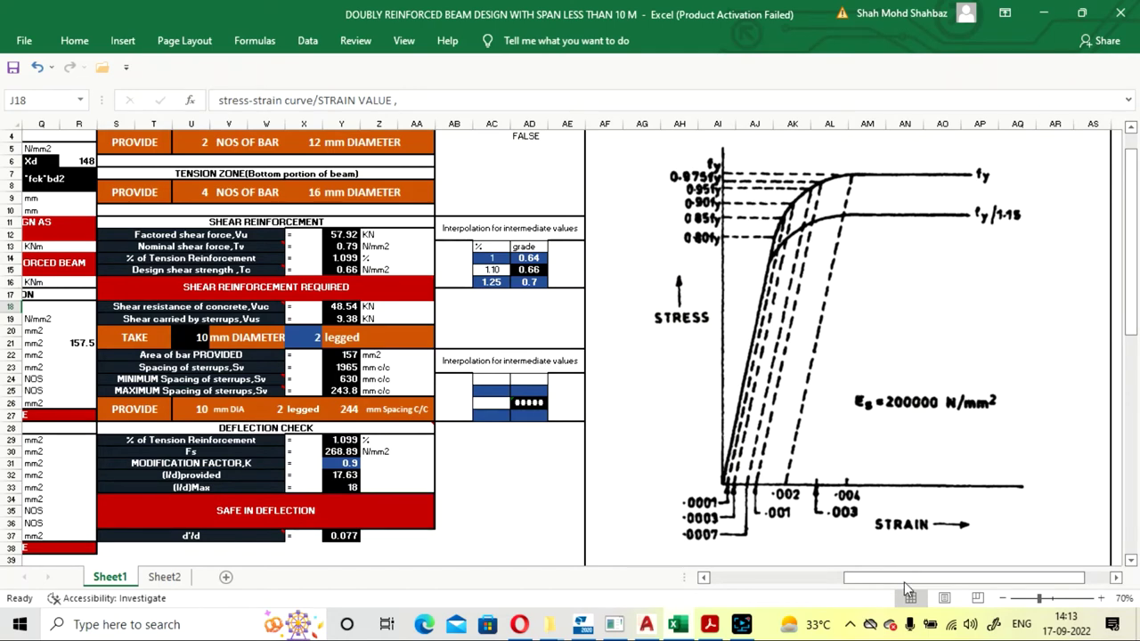
drag(904, 581, 800, 582)
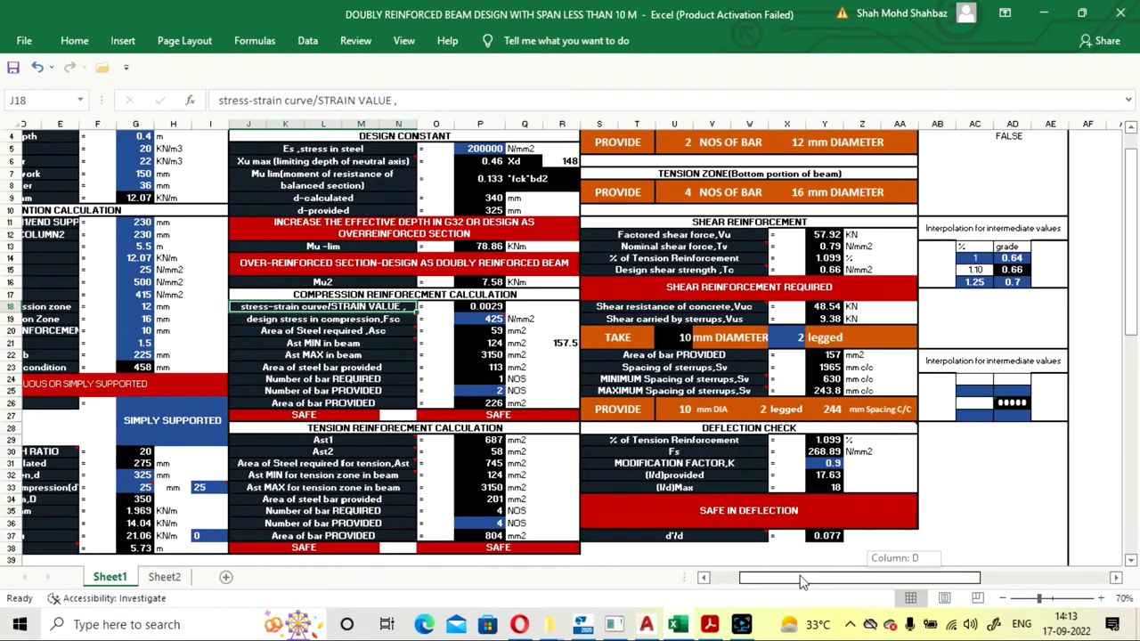
drag(800, 582, 806, 582)
click(539, 319)
mouse_move(456, 319)
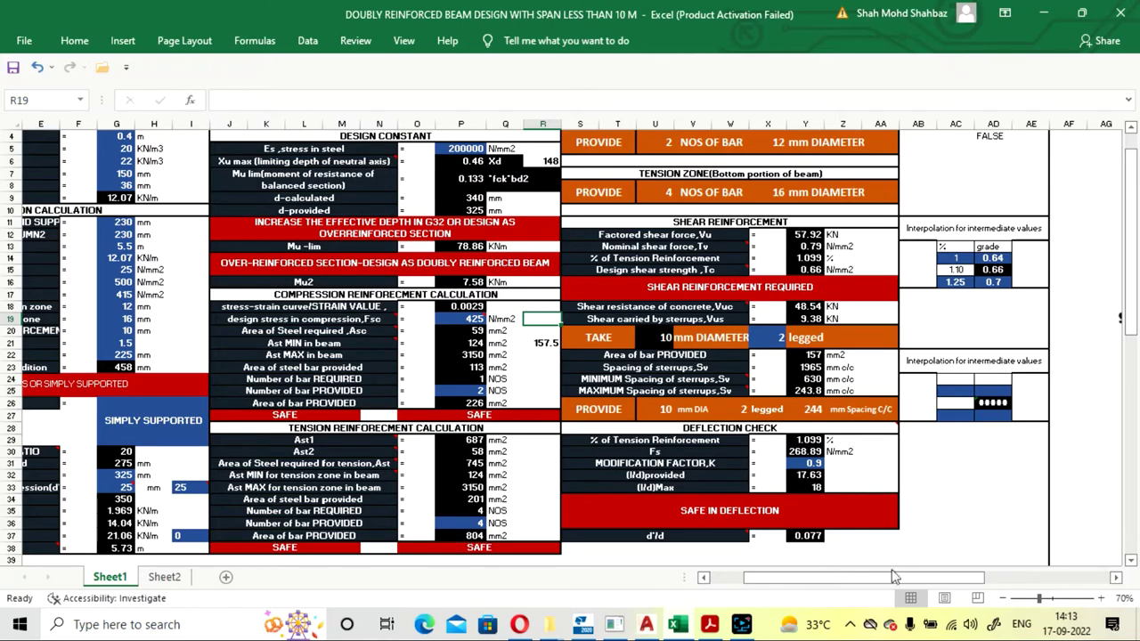
drag(880, 586, 975, 585)
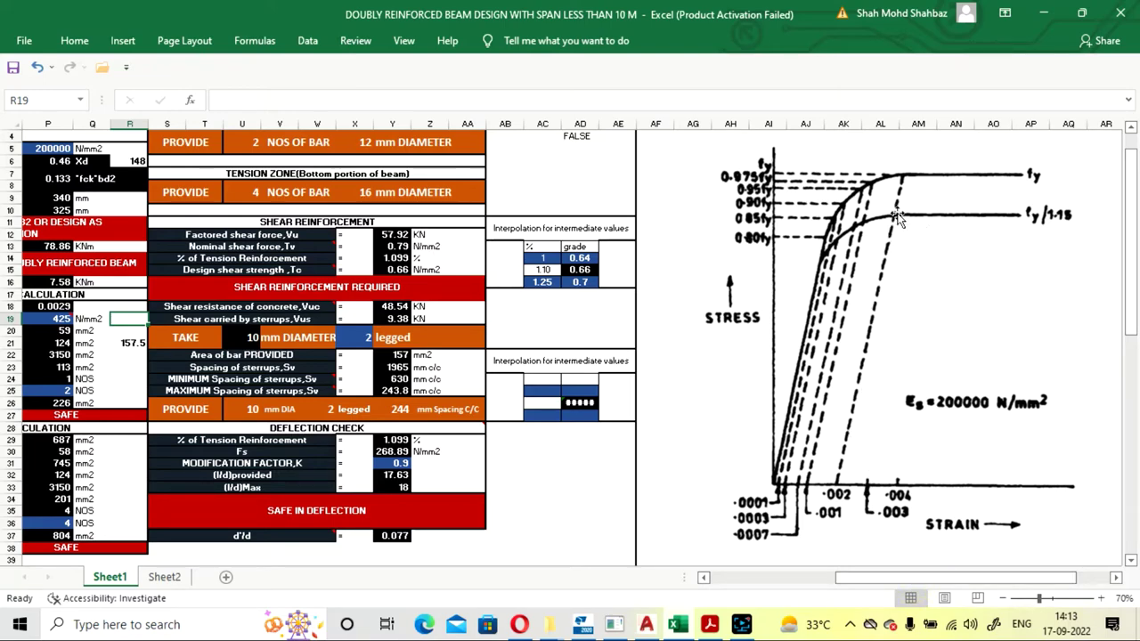
drag(927, 577, 798, 576)
mouse_move(621, 319)
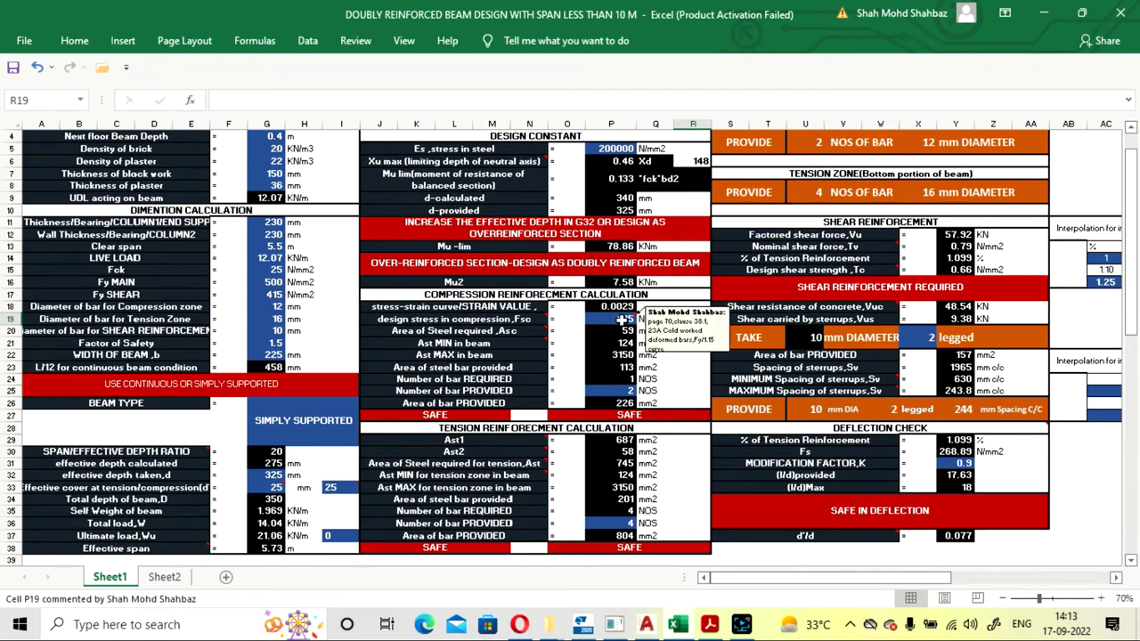
click(512, 319)
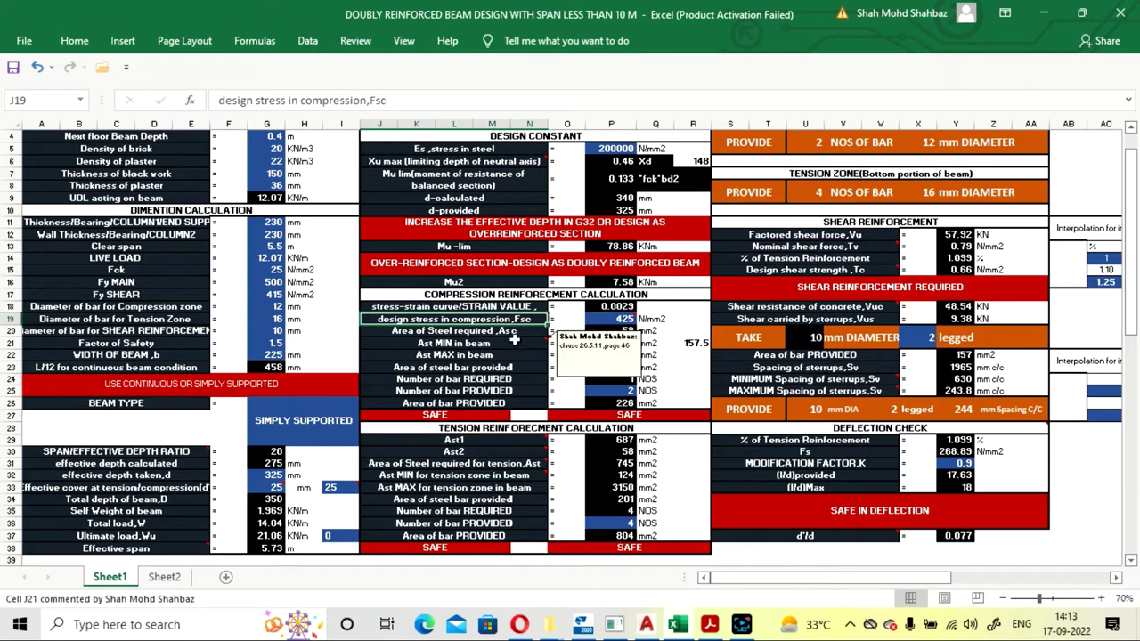
click(602, 319)
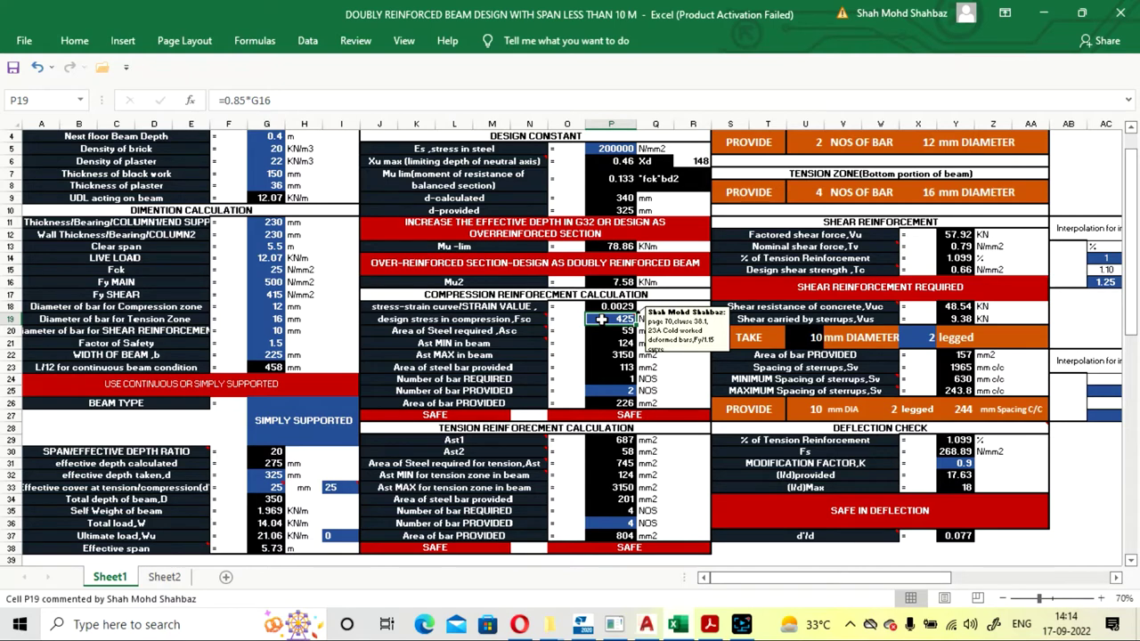
key(F2)
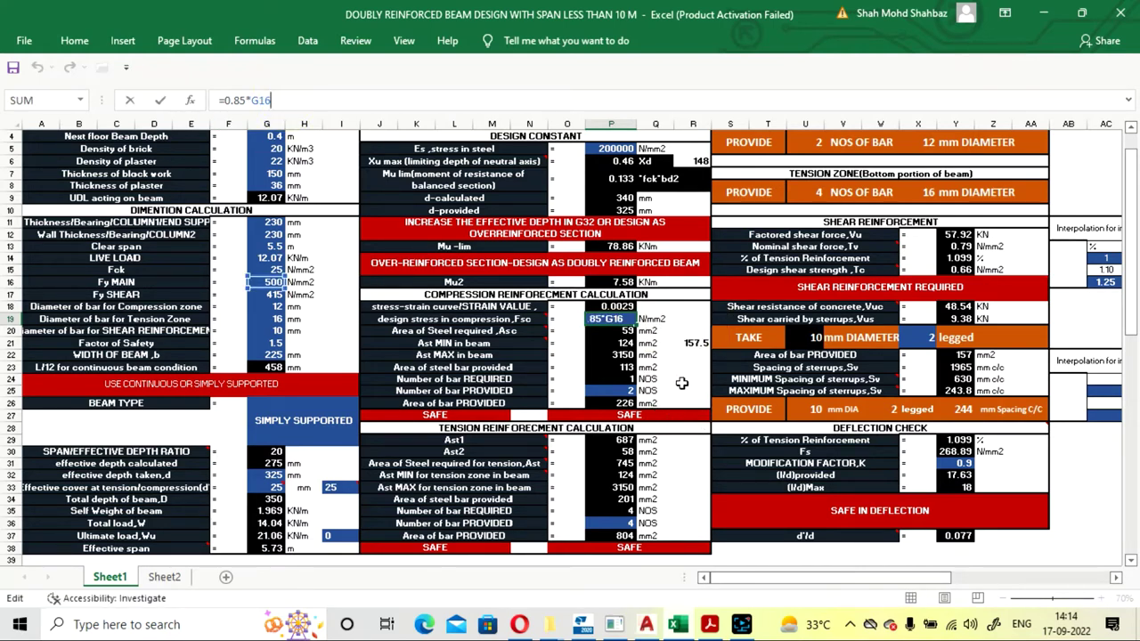
key(Escape)
mouse_move(600, 316)
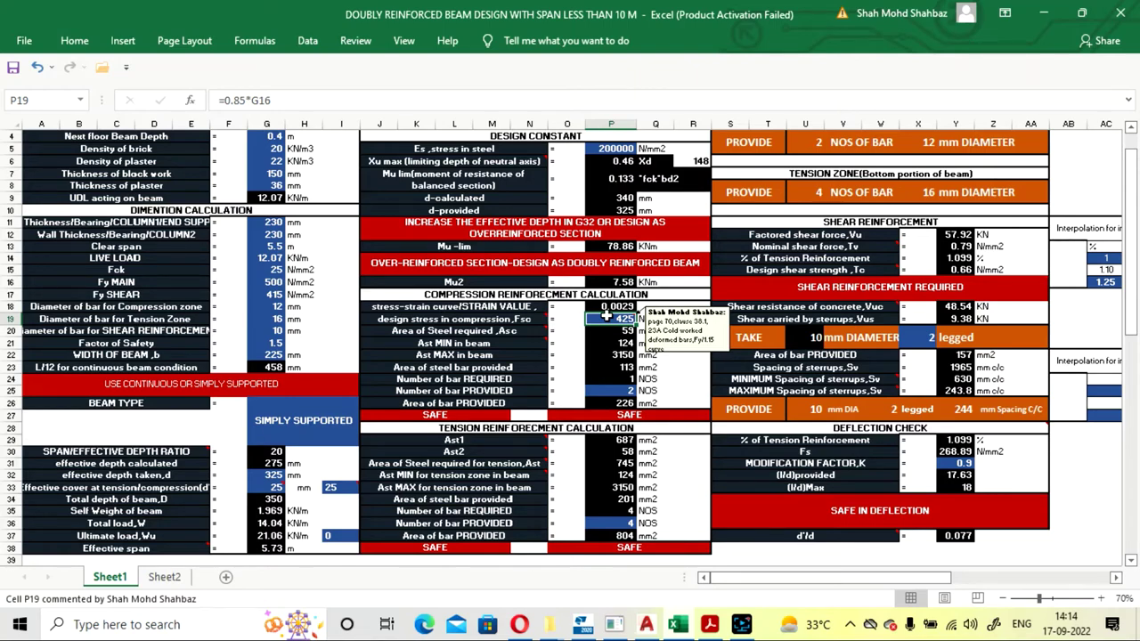
drag(775, 579, 916, 588)
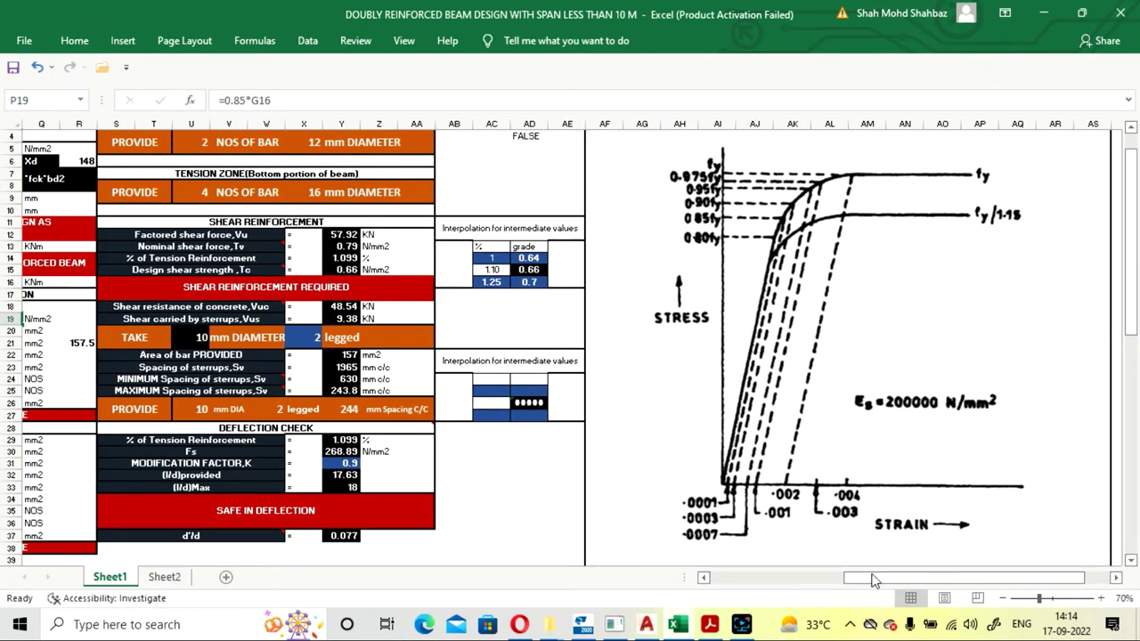
drag(877, 580, 812, 578)
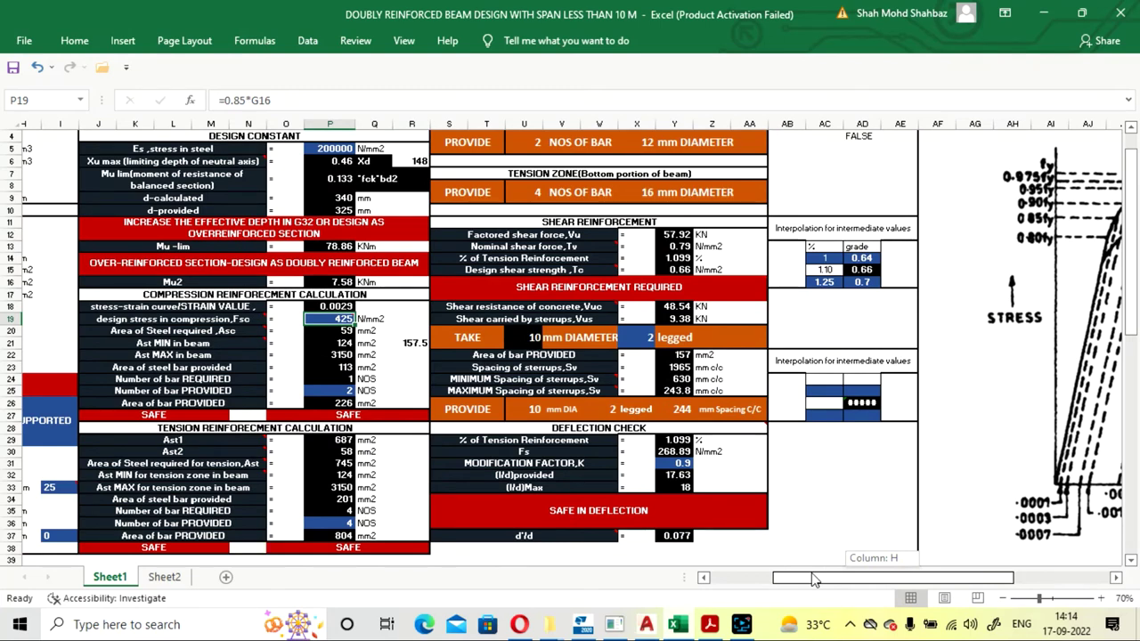
drag(812, 579, 858, 579)
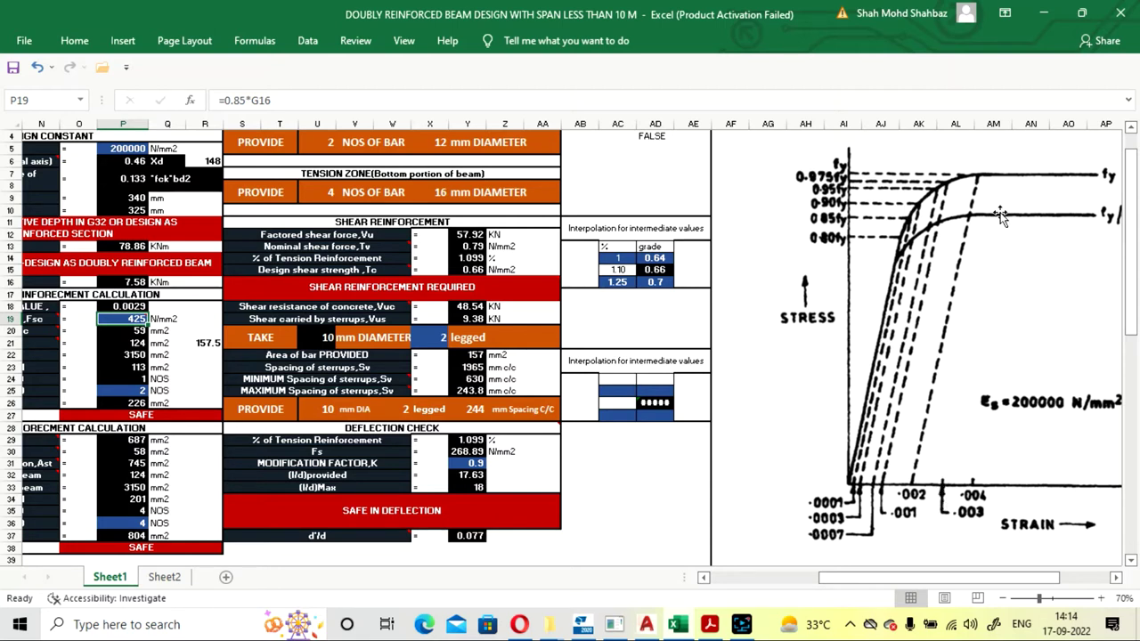
drag(955, 579, 965, 579)
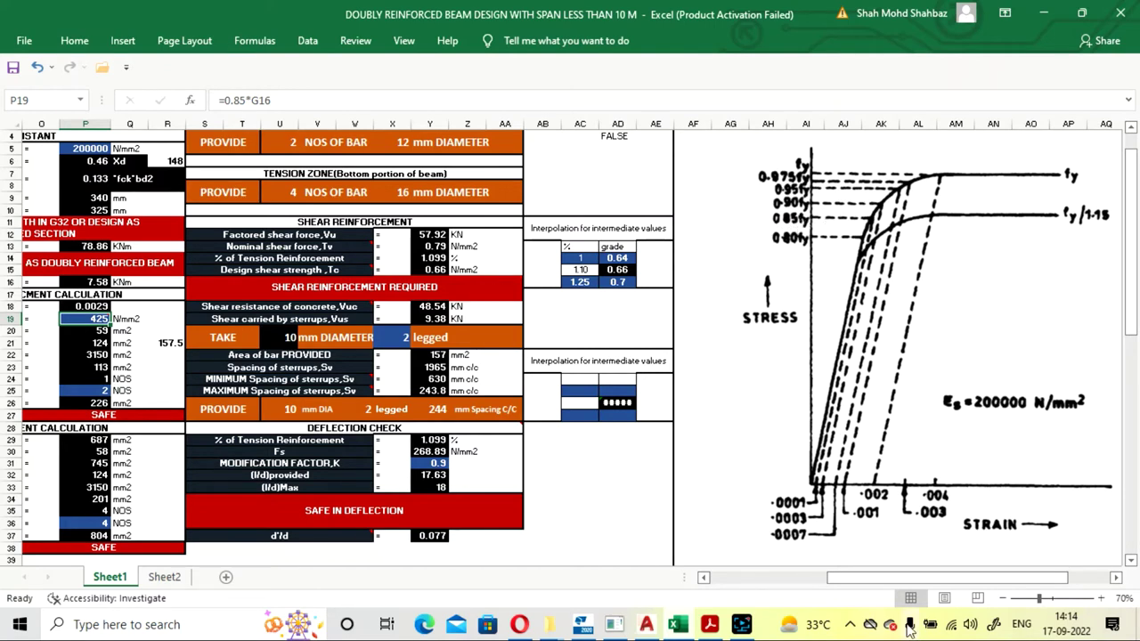
drag(889, 579, 822, 578)
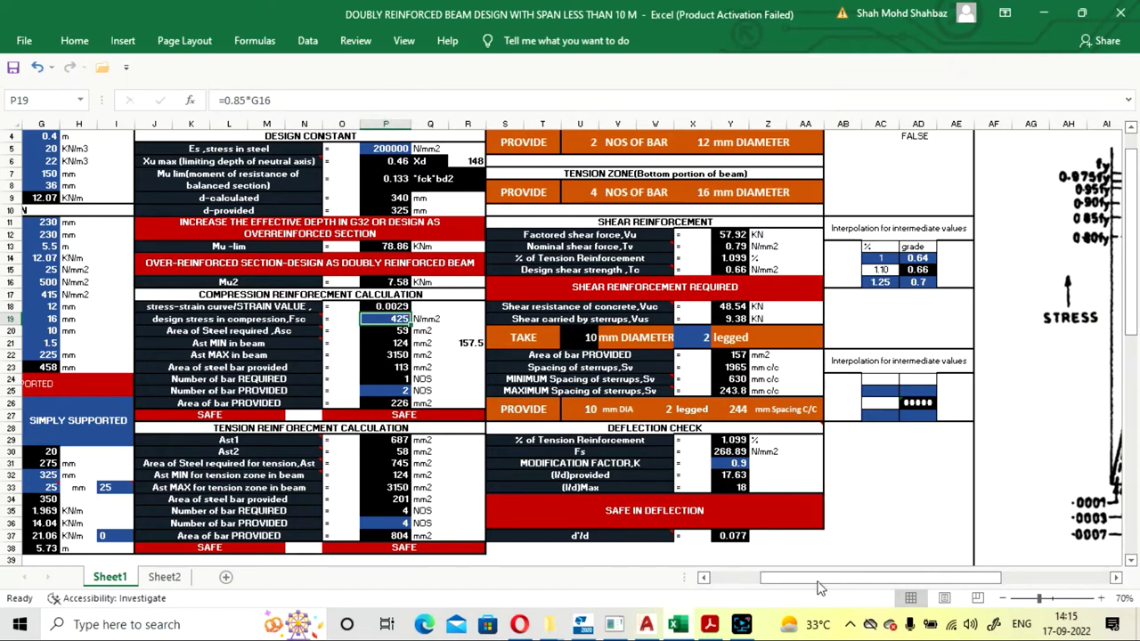
drag(820, 586, 888, 586)
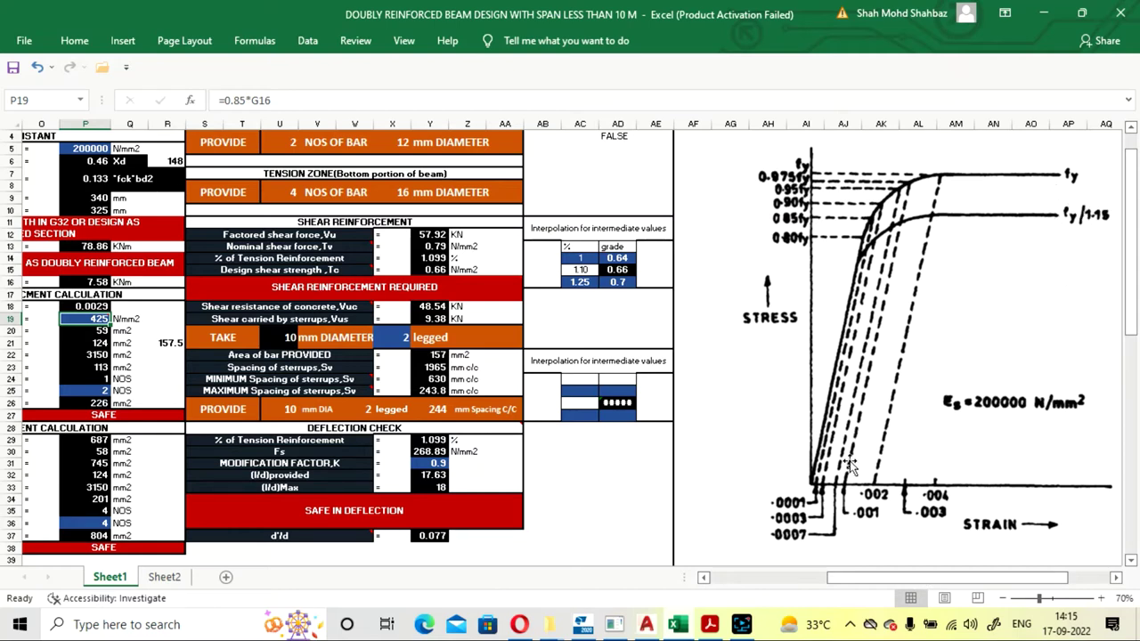
drag(863, 579, 754, 579)
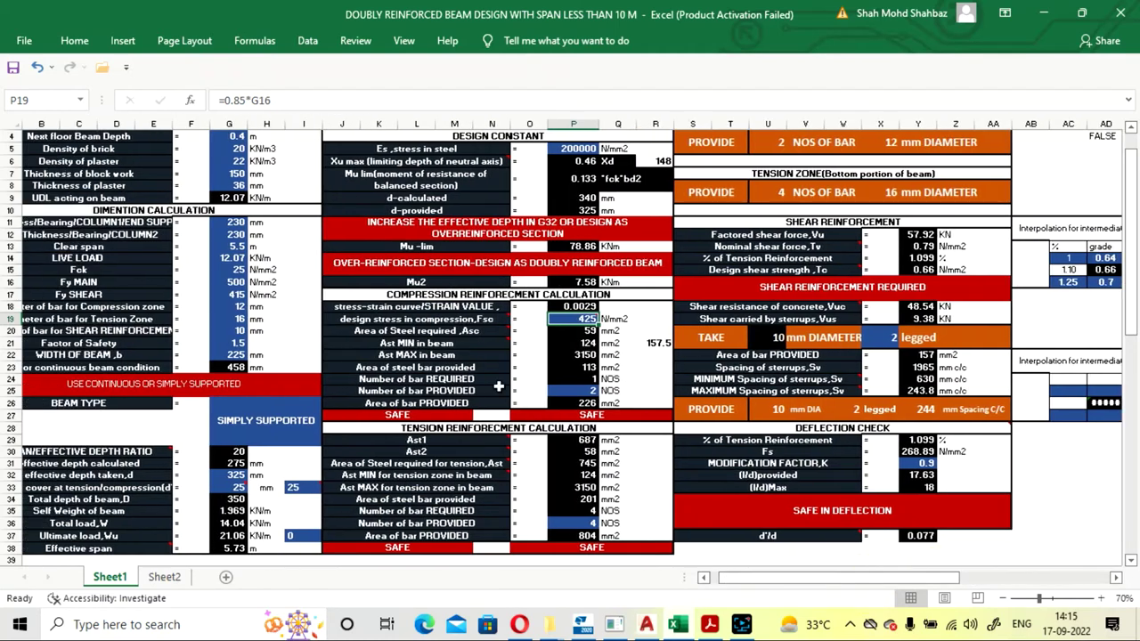
mouse_move(570, 318)
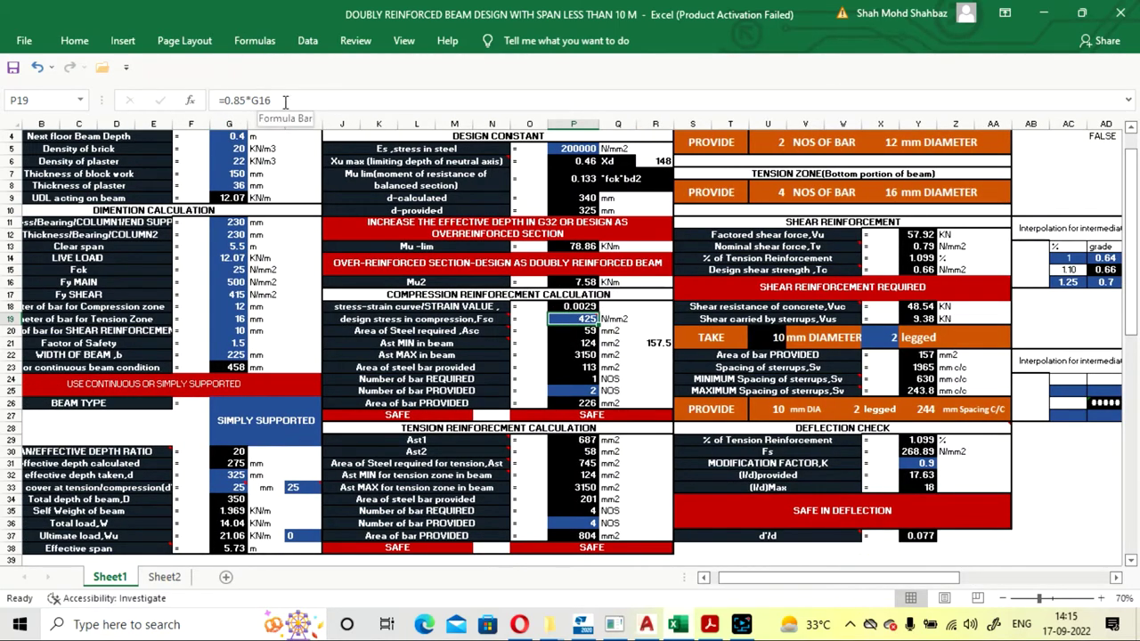
click(663, 385)
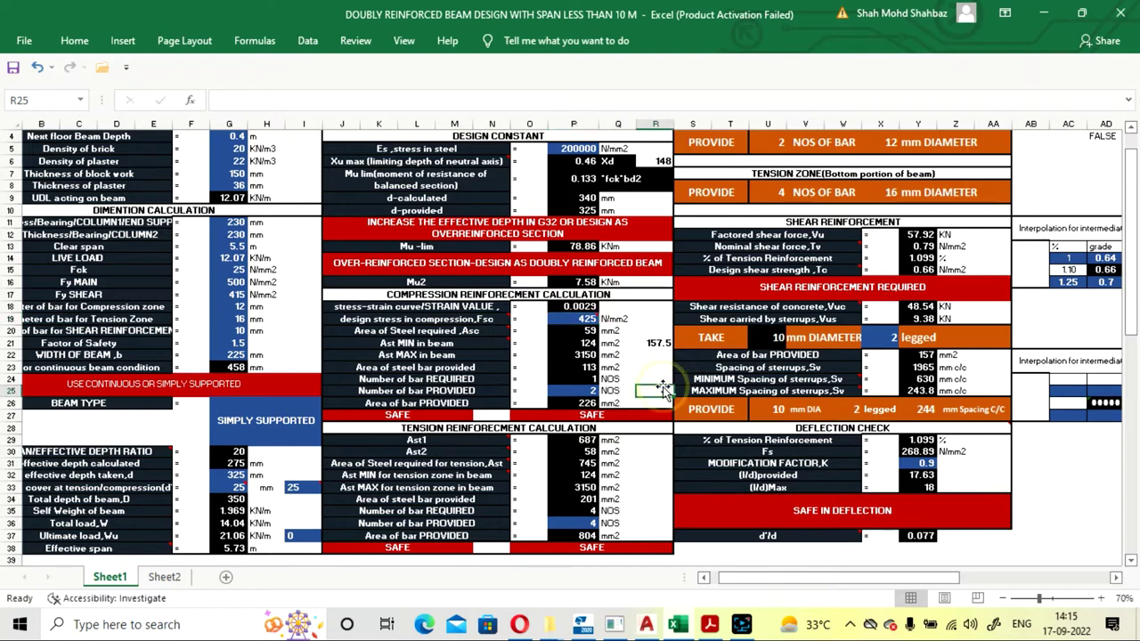
key(Up)
key(Up)
key(Up)
key(Up)
key(Up)
key(Up)
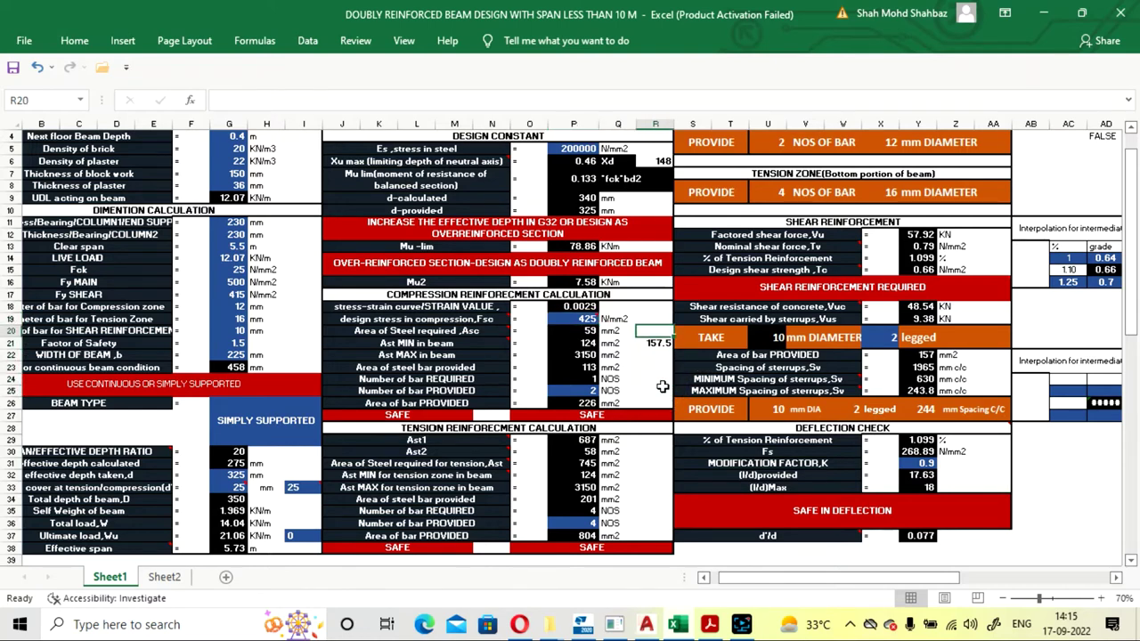
key(Left)
key(Left)
key(Left)
key(Left)
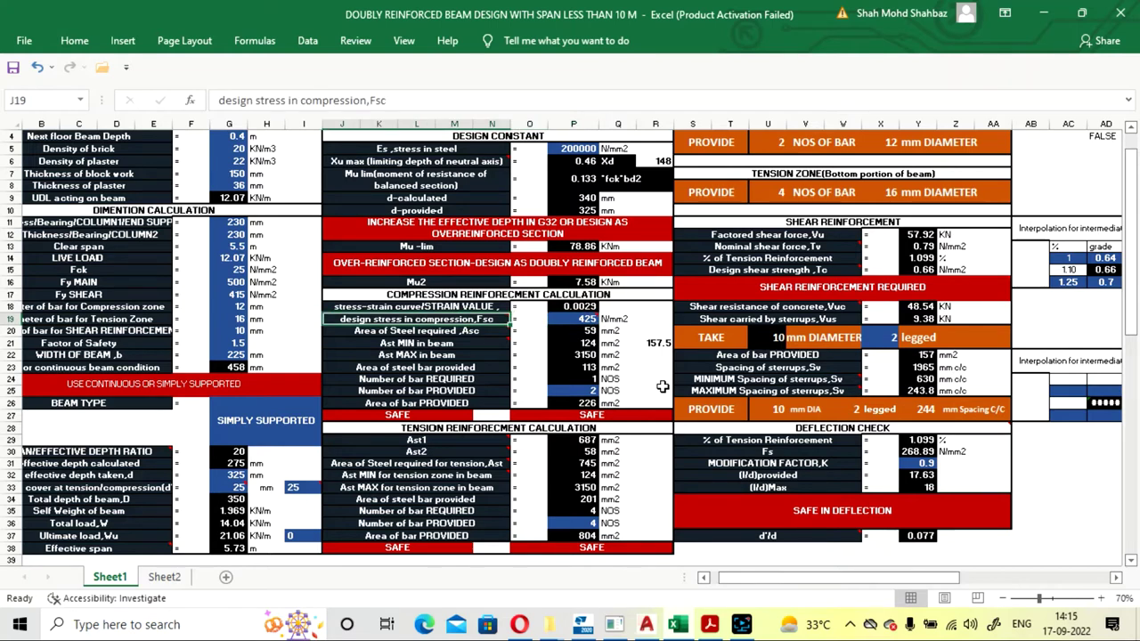
mouse_move(564, 319)
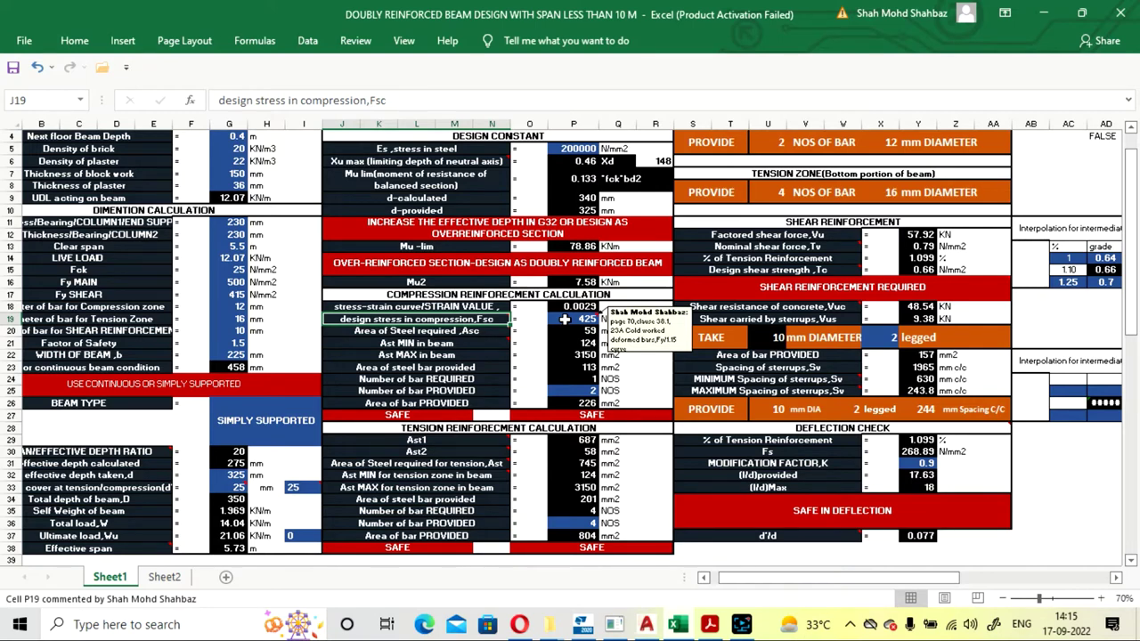
mouse_move(491, 319)
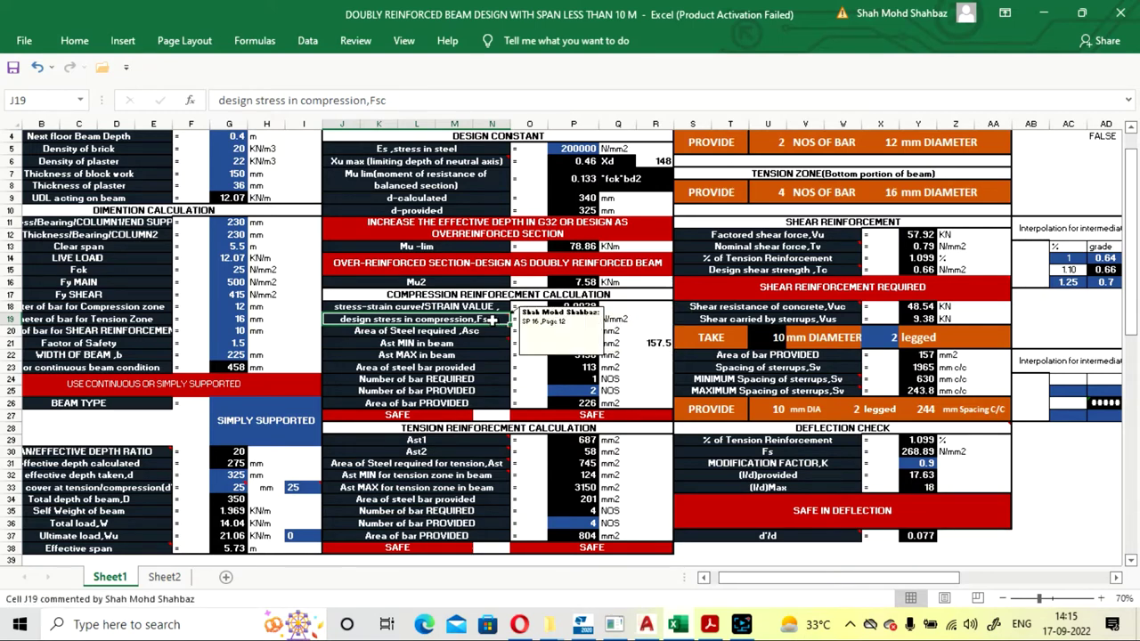
click(644, 377)
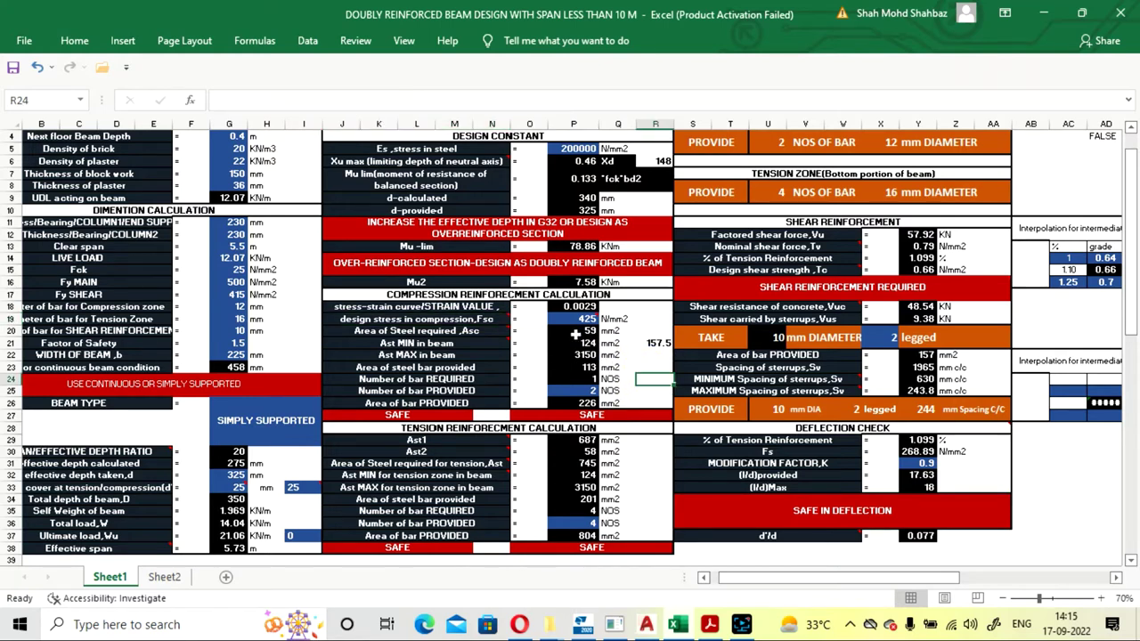
click(573, 330)
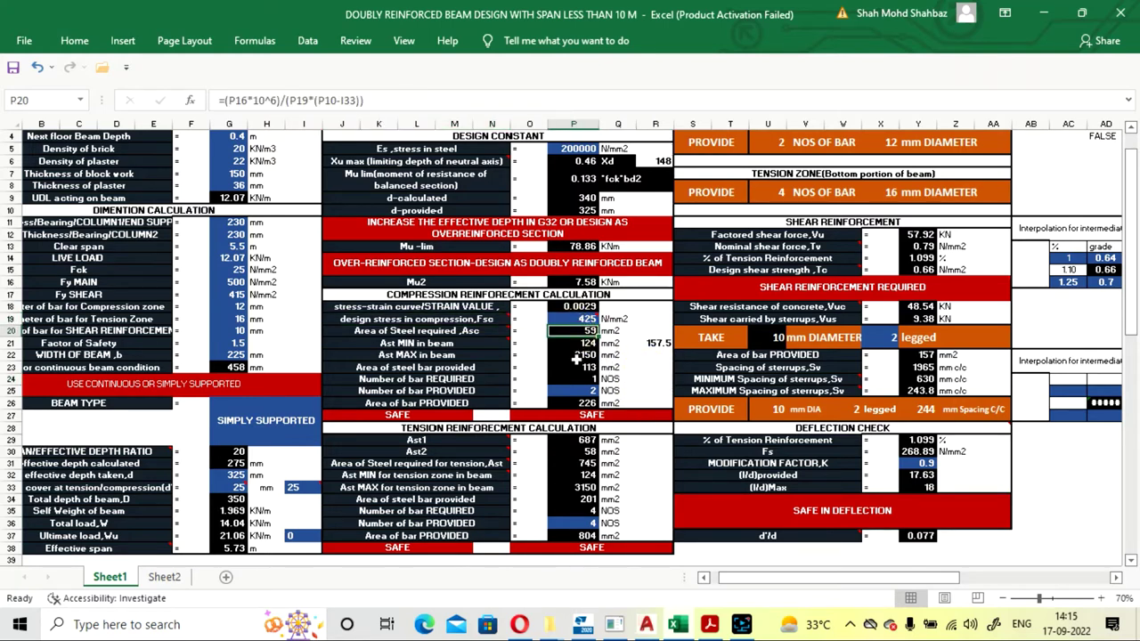
mouse_move(491, 331)
key(Left)
key(Left)
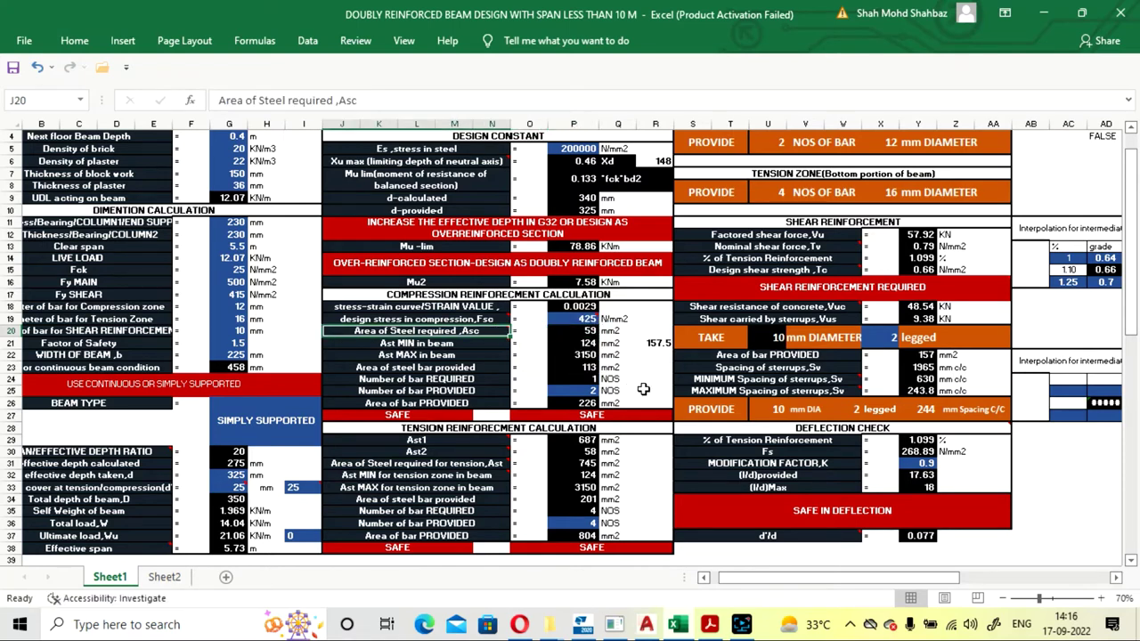
key(Down)
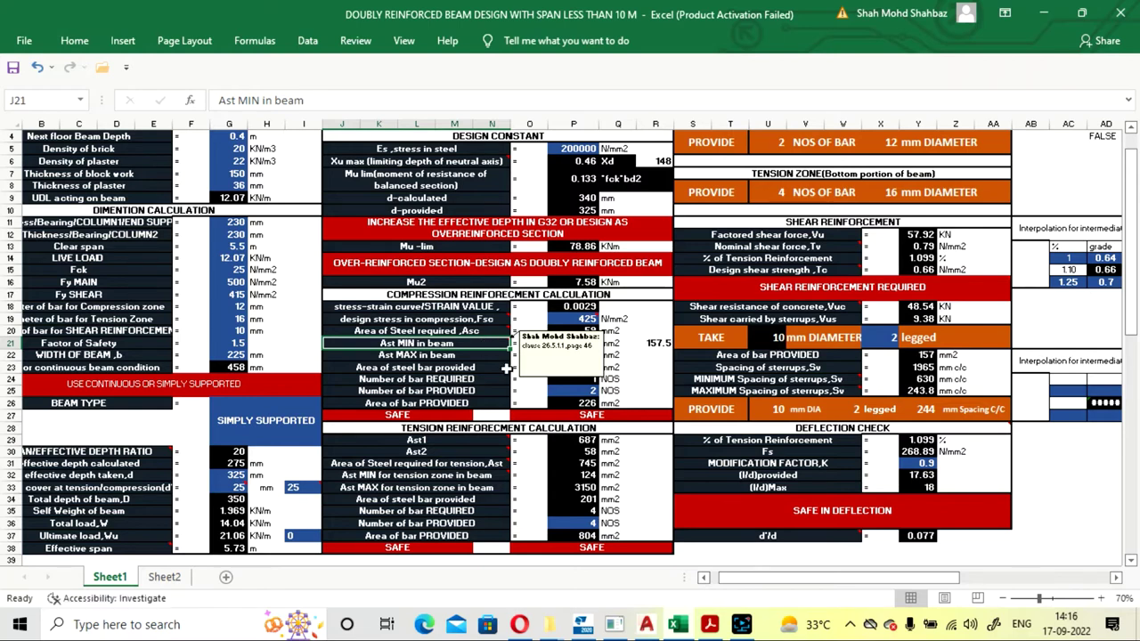
click(646, 379)
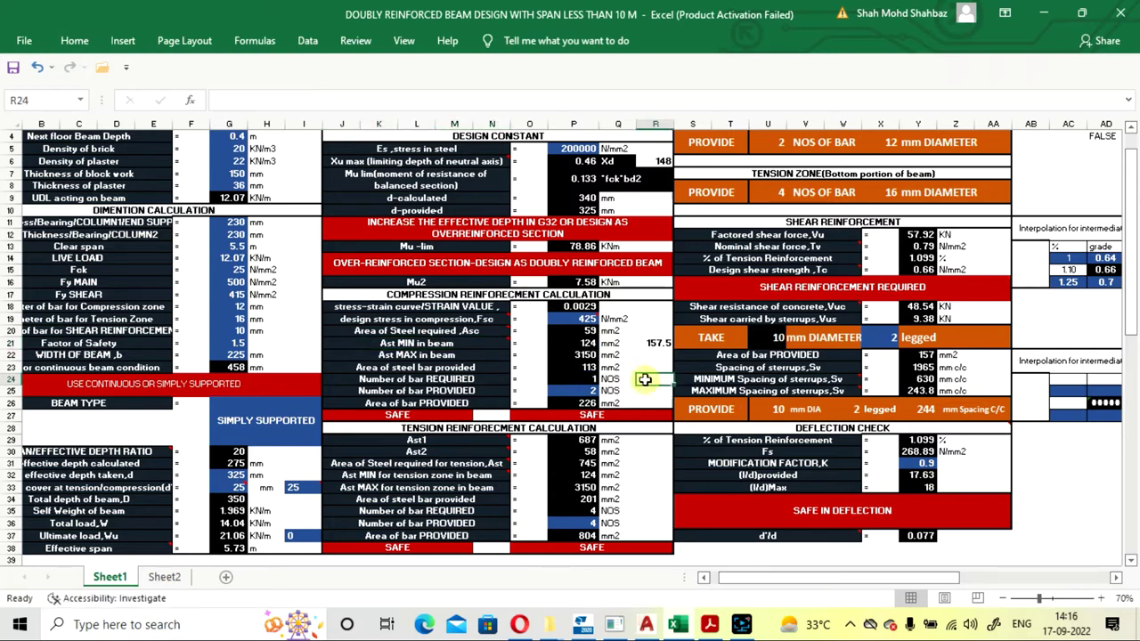
click(487, 357)
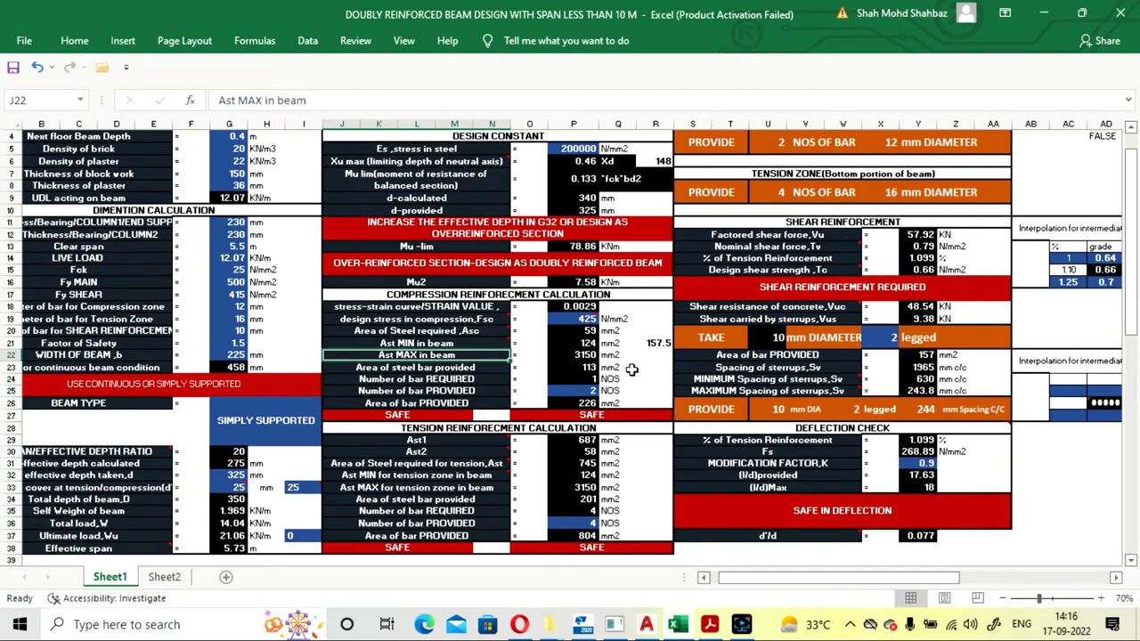
key(Right)
key(Right)
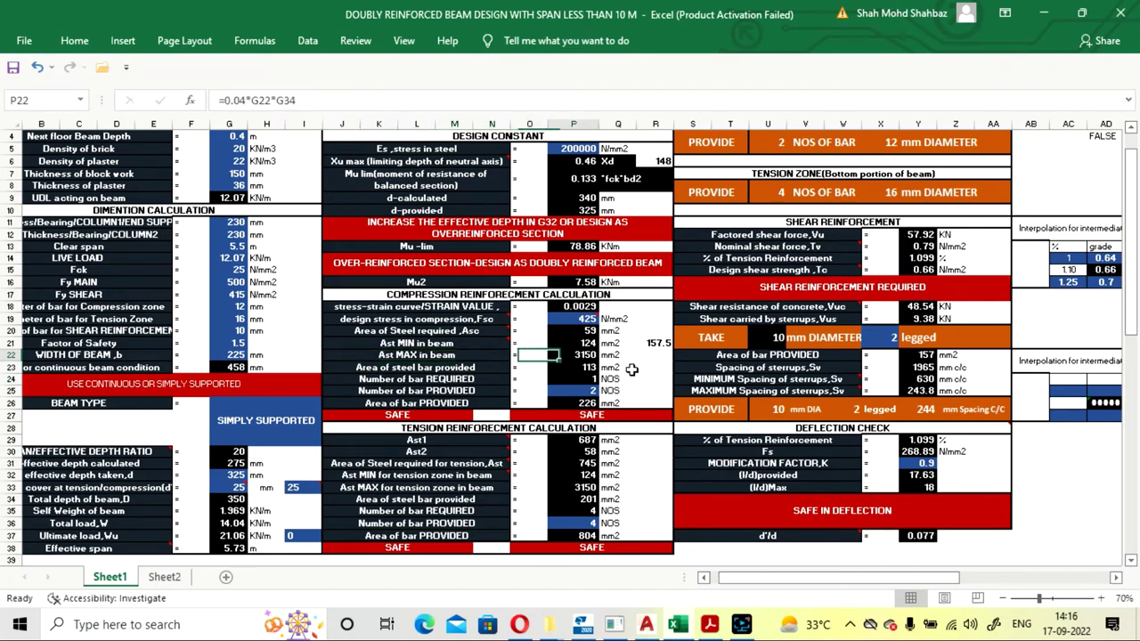
key(Down)
key(Left)
key(Left)
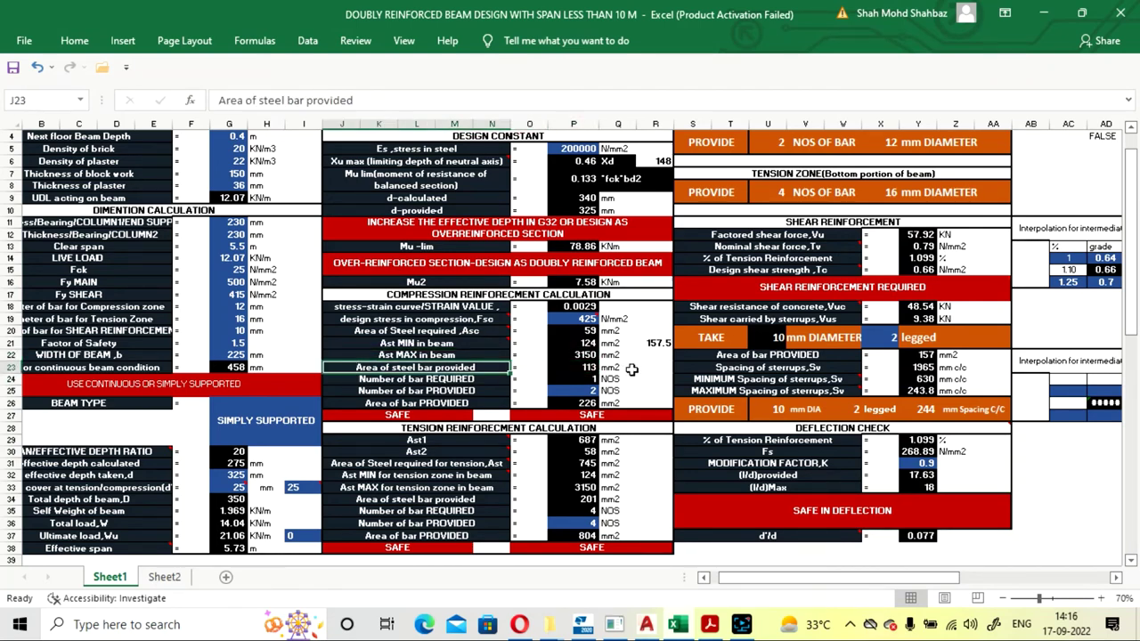
key(Right)
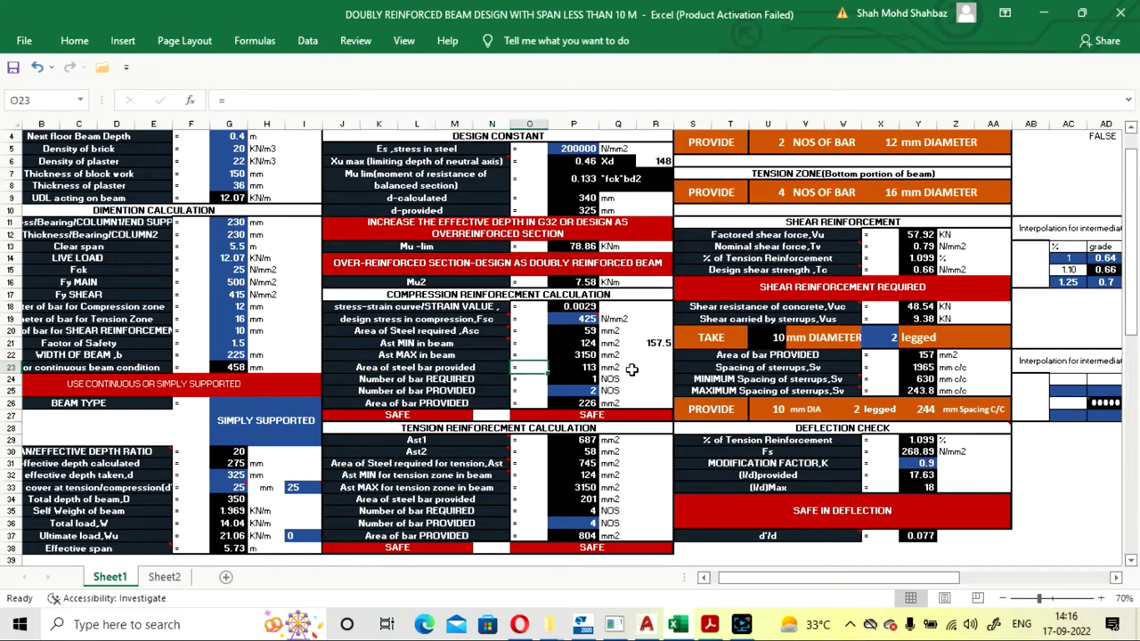
key(Right)
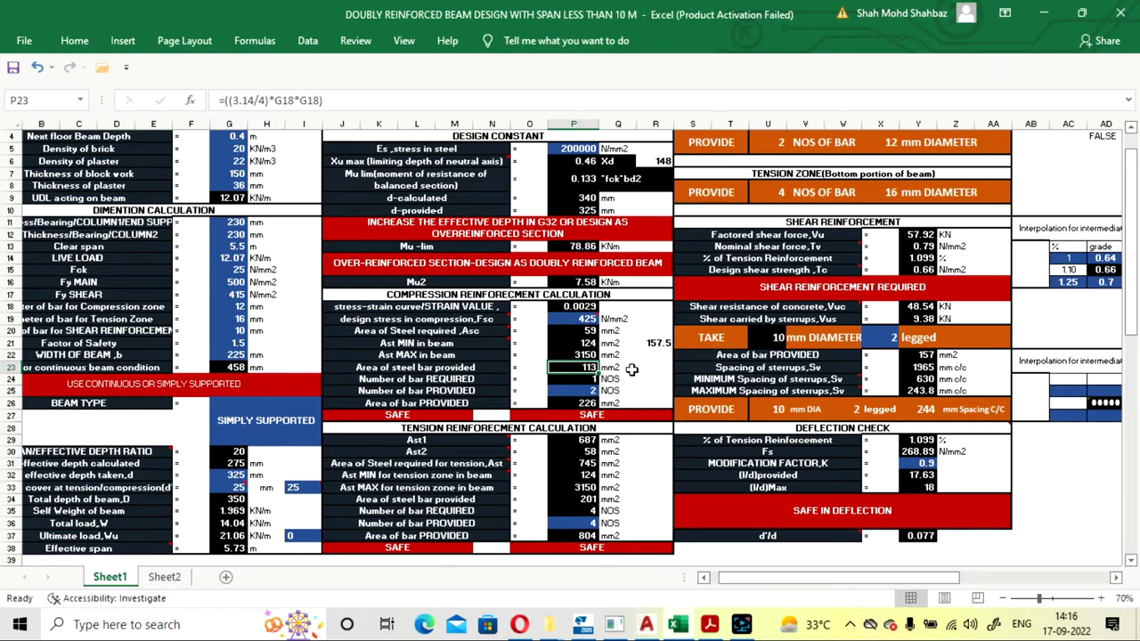
key(Down)
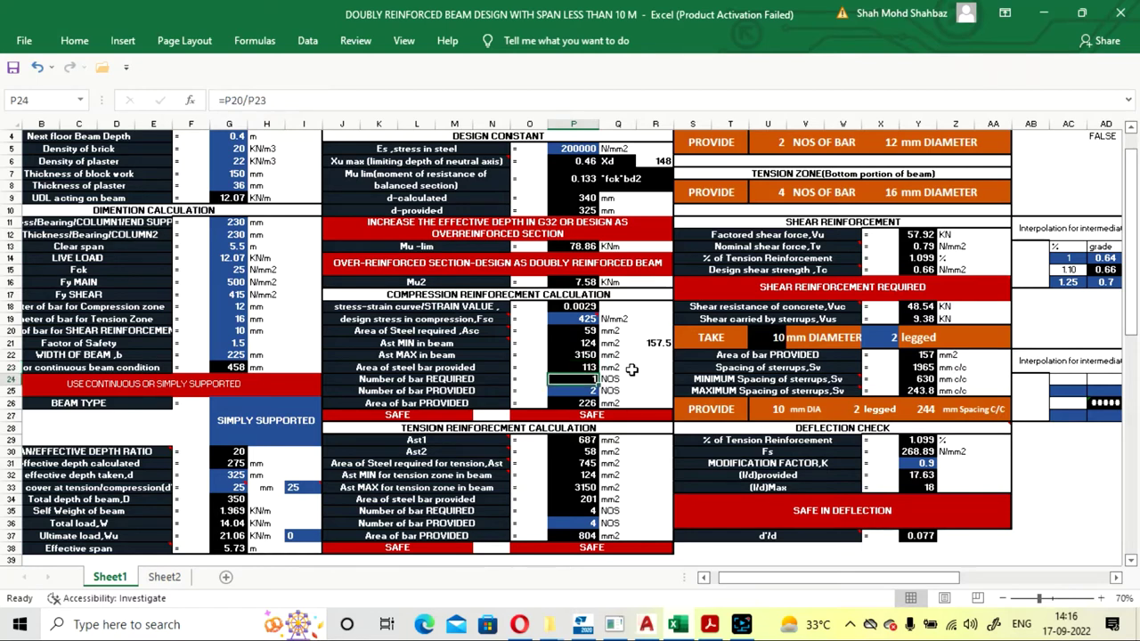
key(Down)
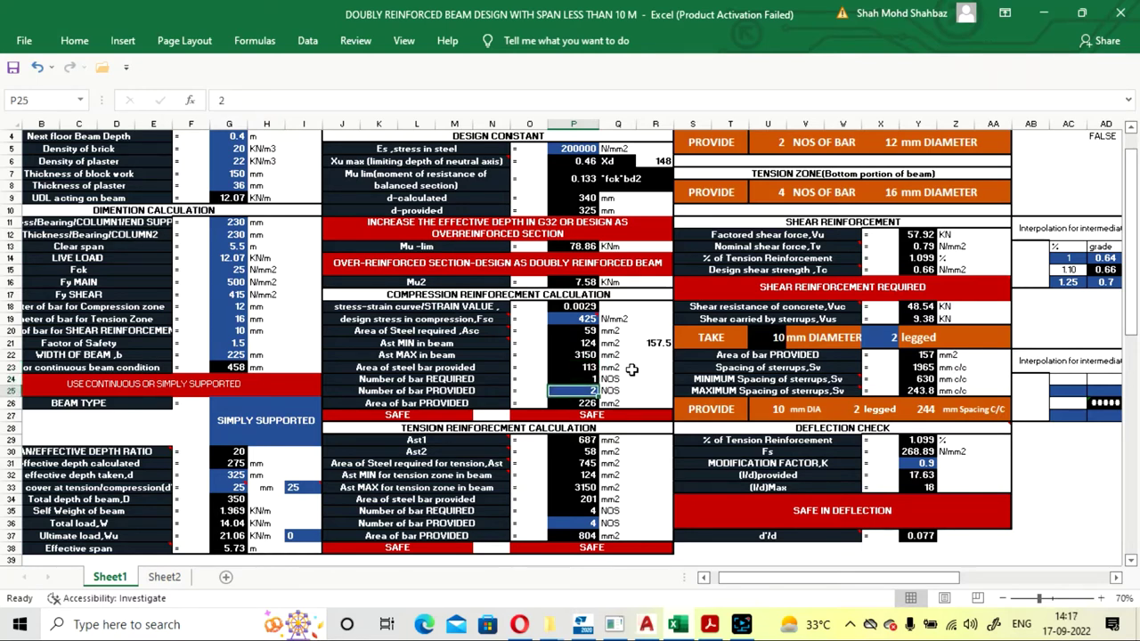
text(1)
key(Return)
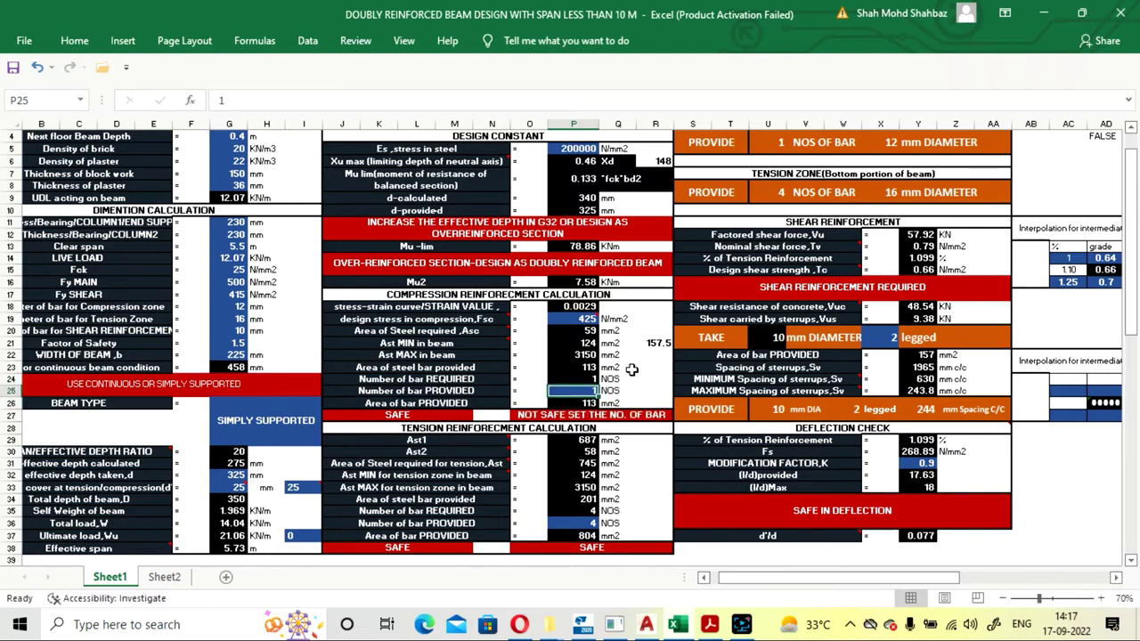
key(Up)
key(Down)
key(Down)
key(Up)
key(Up)
text(2)
key(Return)
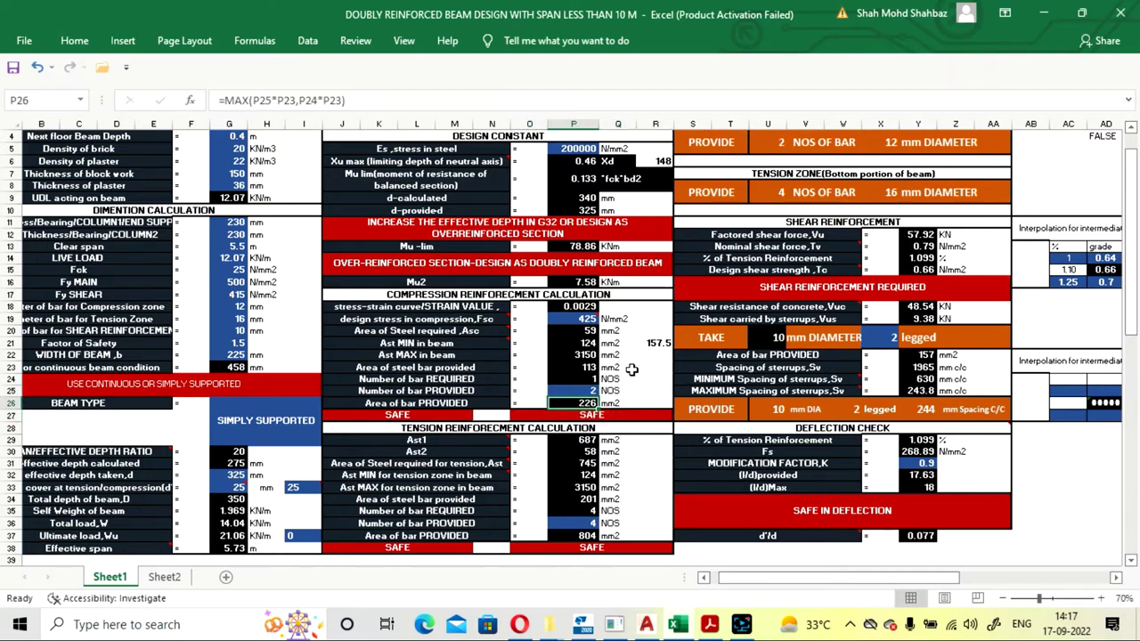
key(Down)
key(Left)
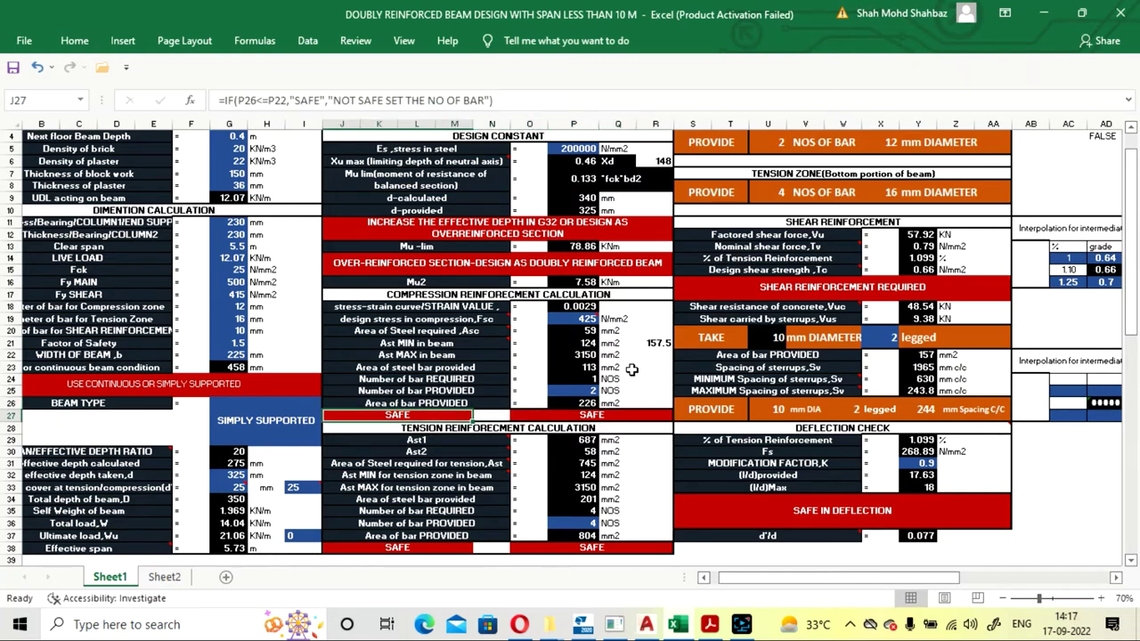
key(Right)
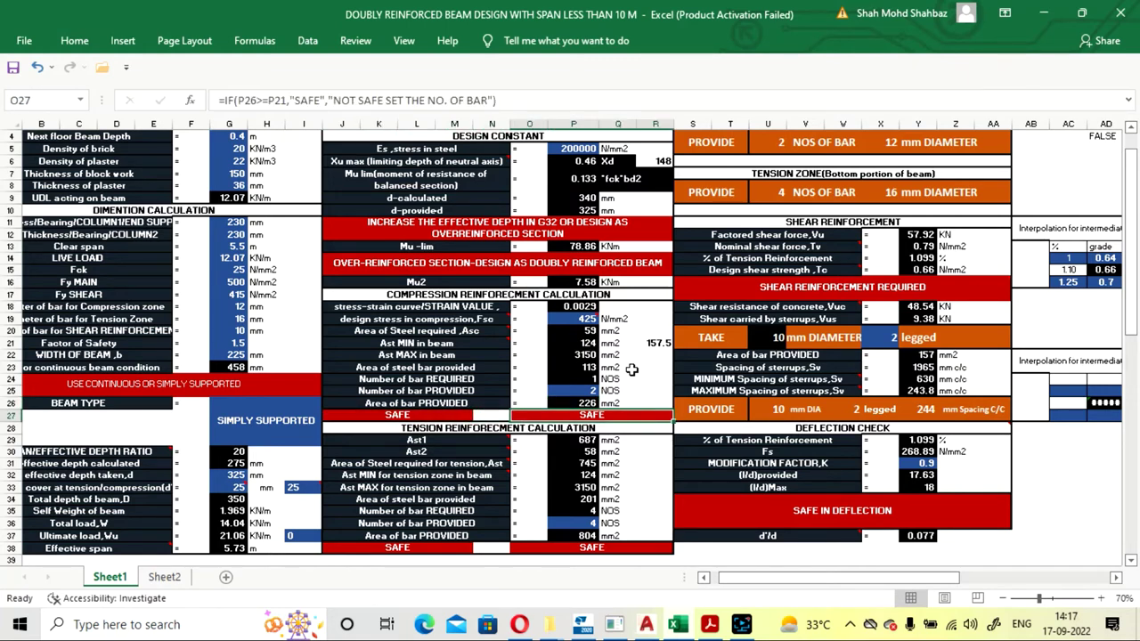
key(Up)
key(Down)
key(Left)
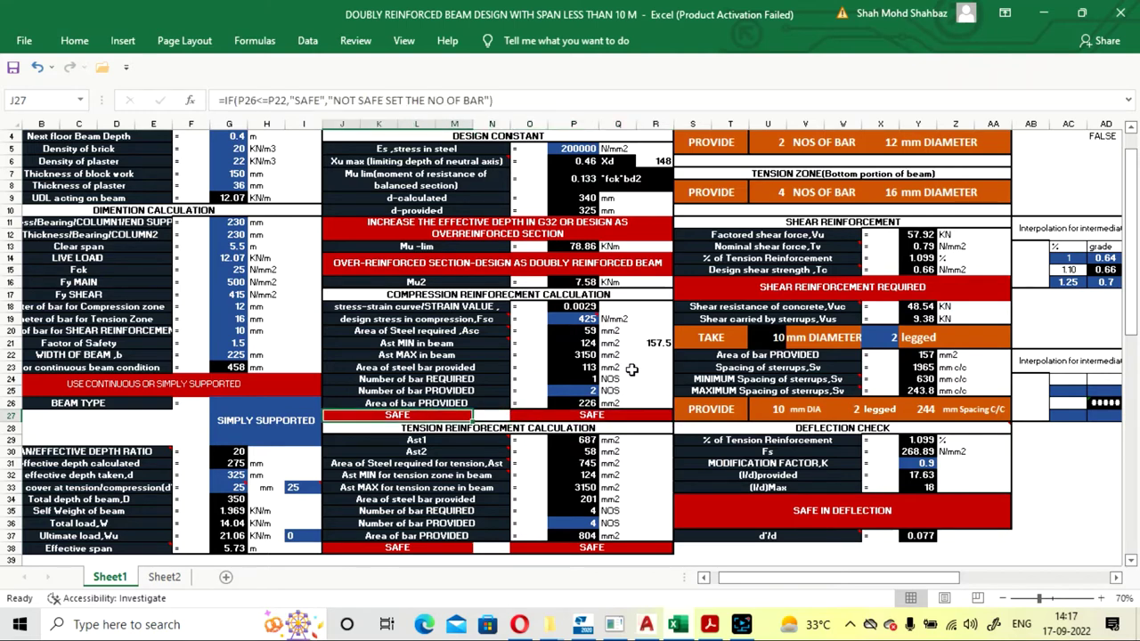
key(Right)
key(Up)
key(Up)
key(Right)
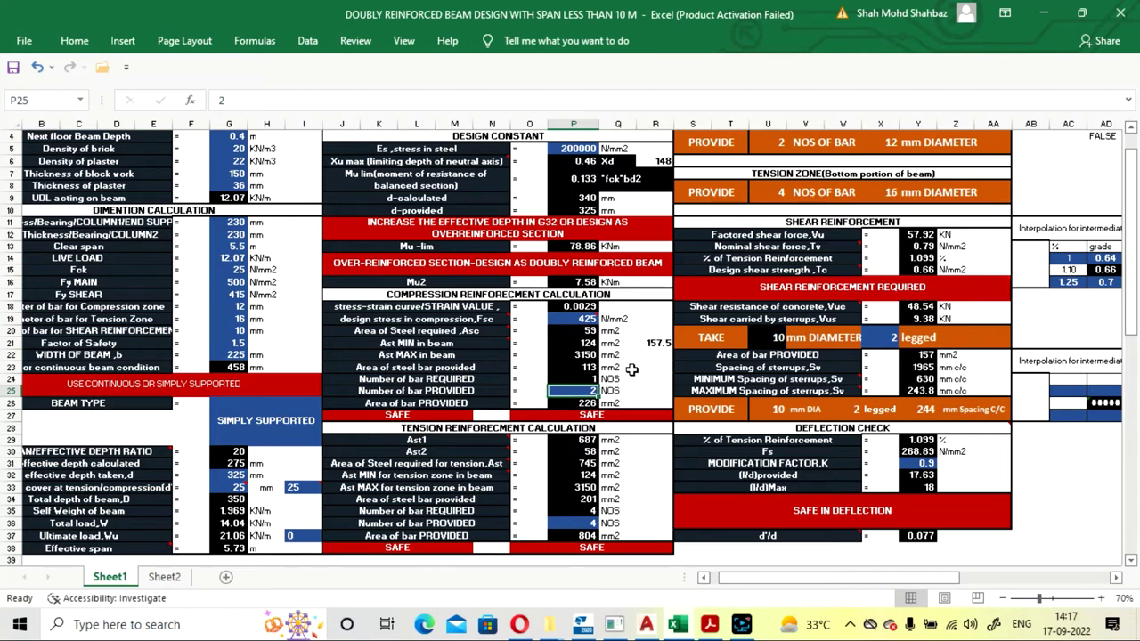
key(Down)
key(Down)
key(Down)
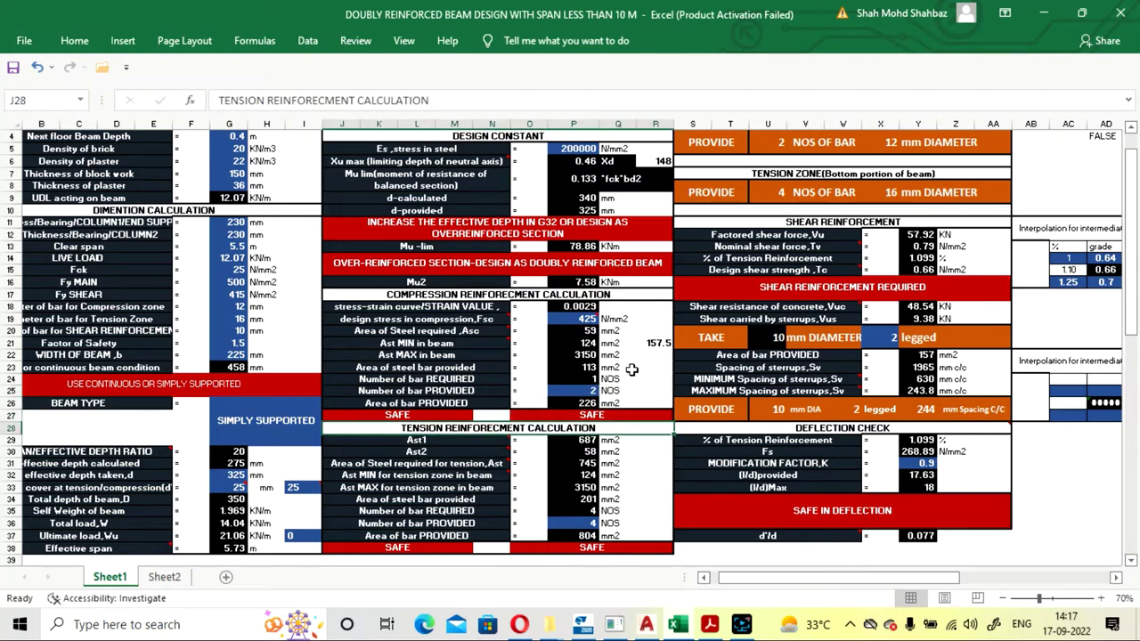
key(Down)
key(Right)
key(Right)
key(Down)
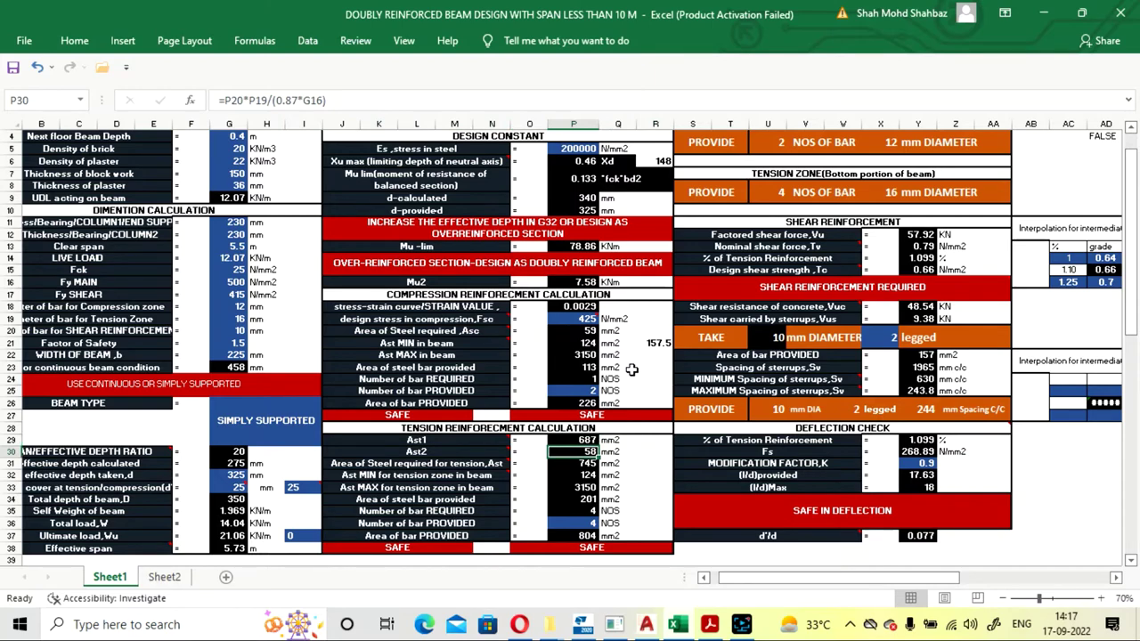
scroll(630, 368, down, 1)
scroll(626, 445, down, 1)
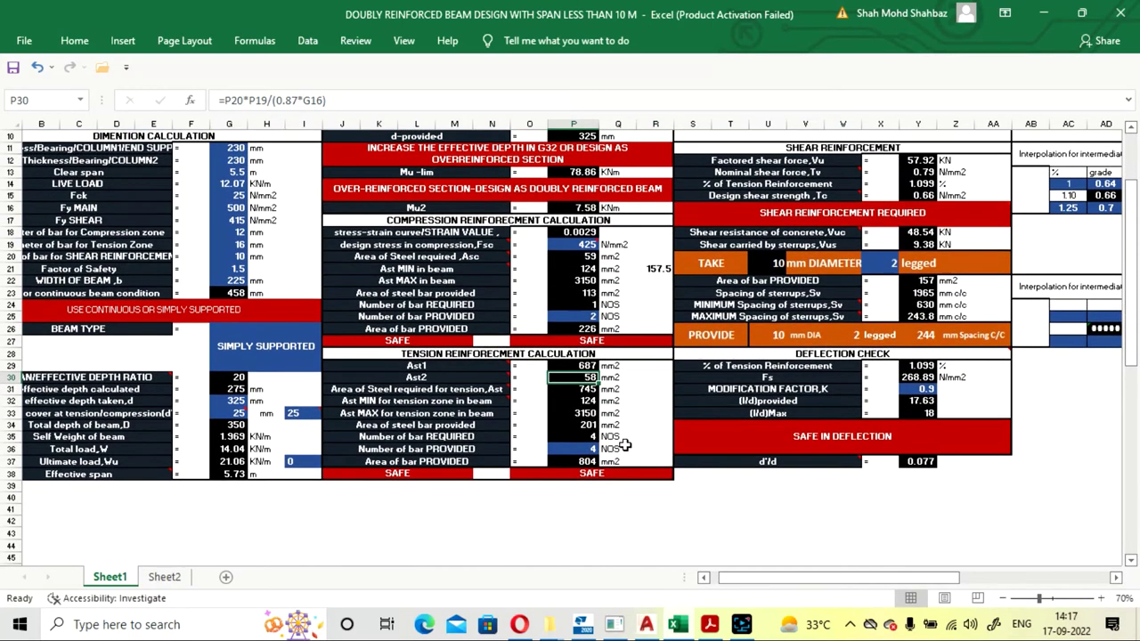
key(Up)
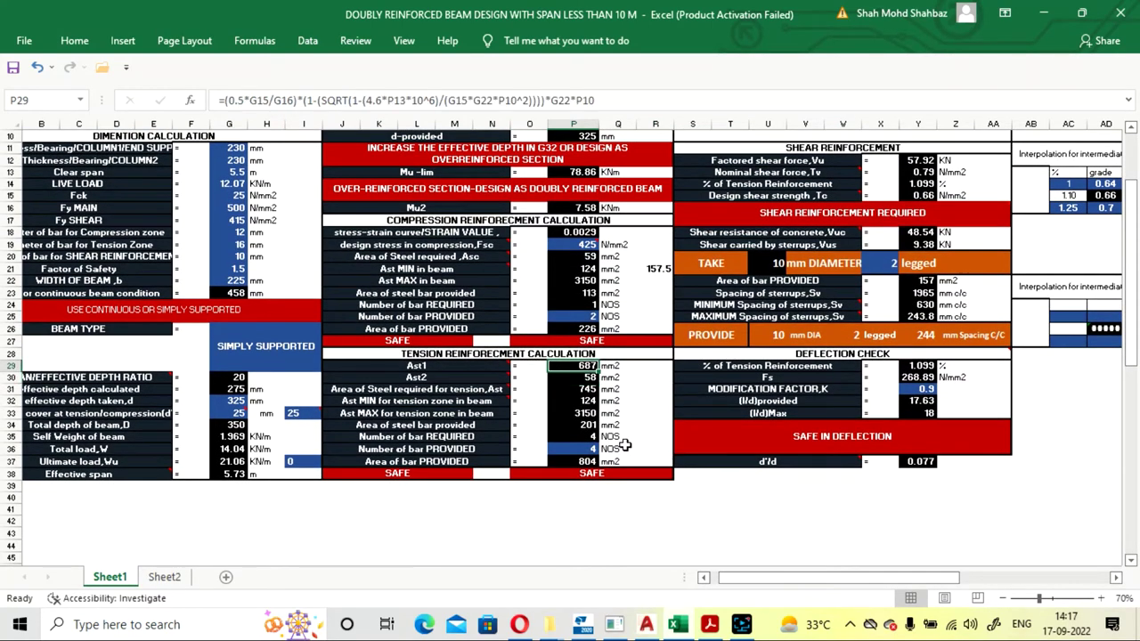
key(Down)
key(Up)
key(Left)
key(Left)
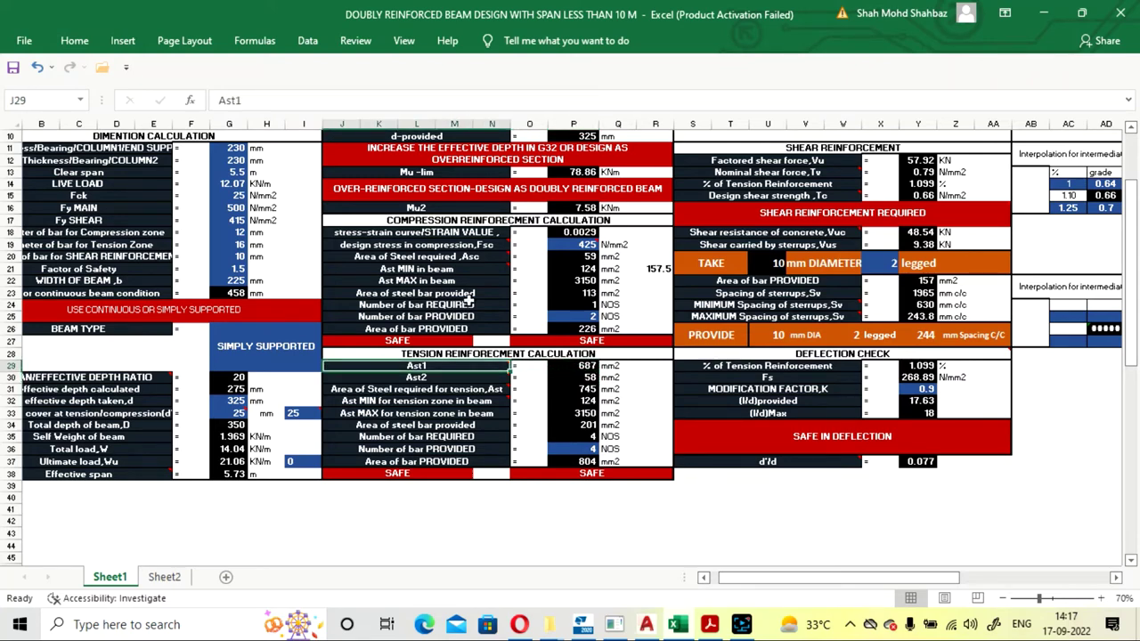
mouse_move(473, 367)
key(Down)
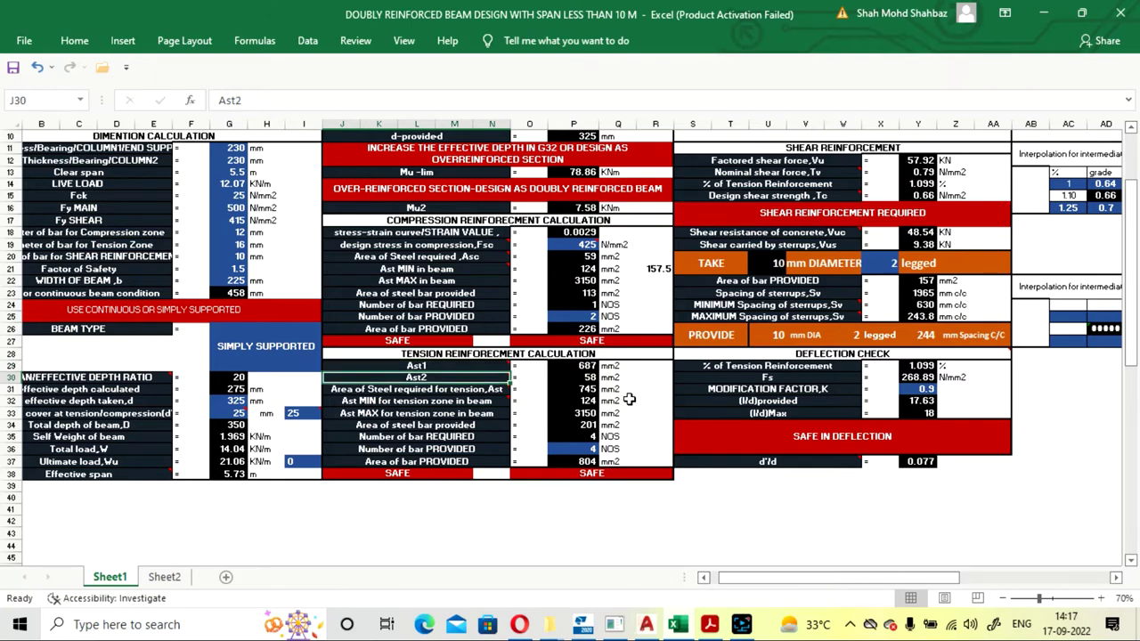
key(Right)
key(Right)
key(Left)
key(Left)
key(Down)
key(Up)
click(648, 410)
key(Left)
key(Left)
key(Up)
key(Up)
key(Up)
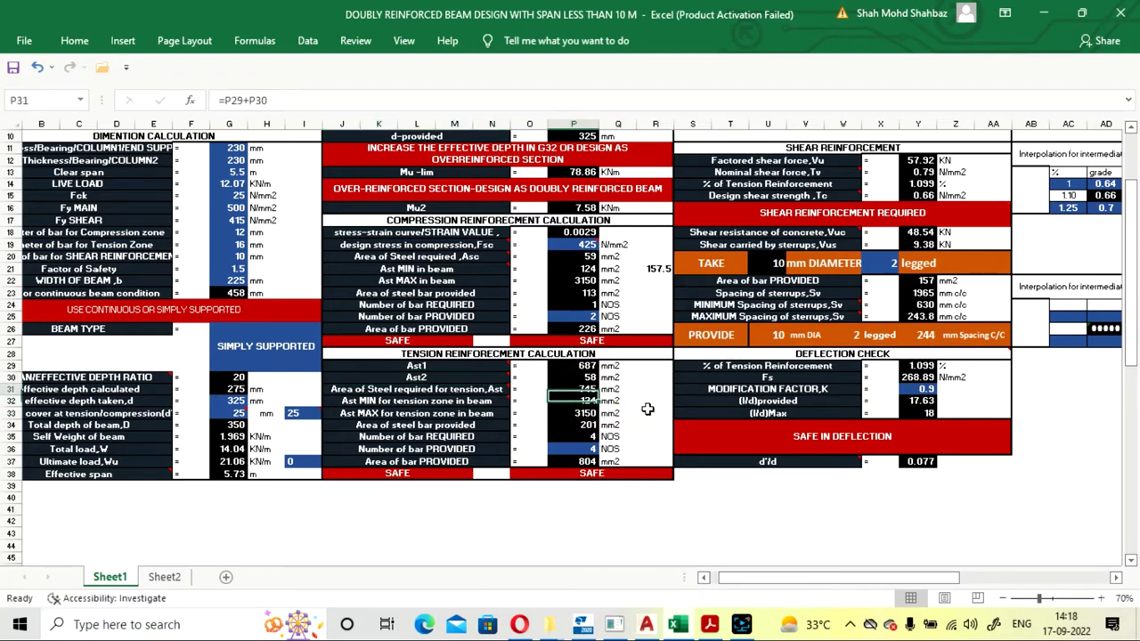
key(Up)
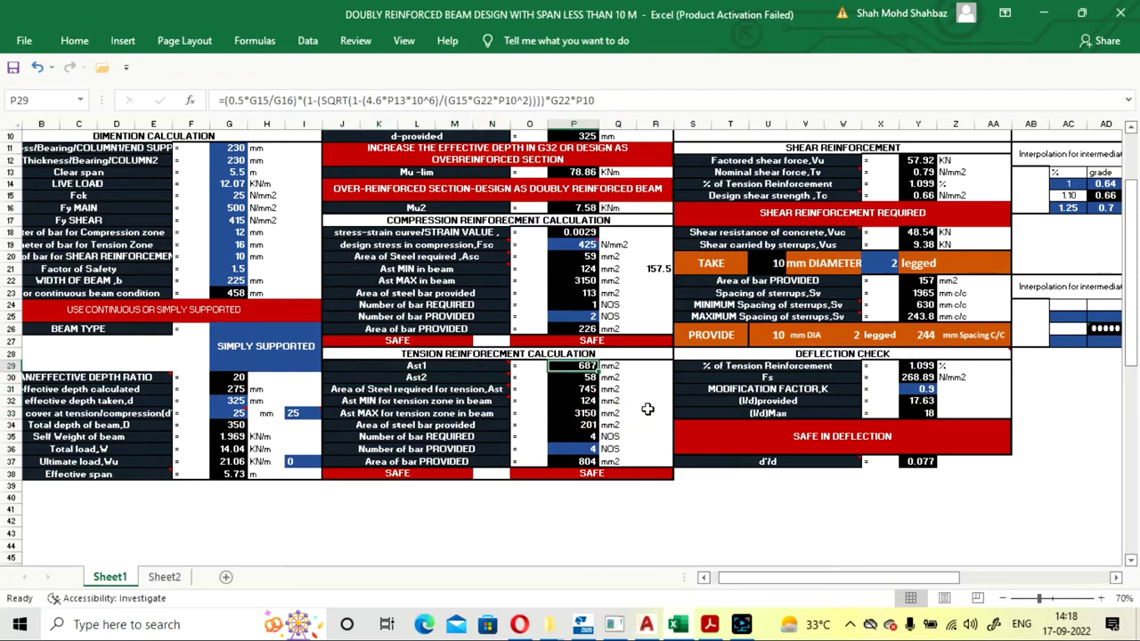
key(Down)
key(Down)
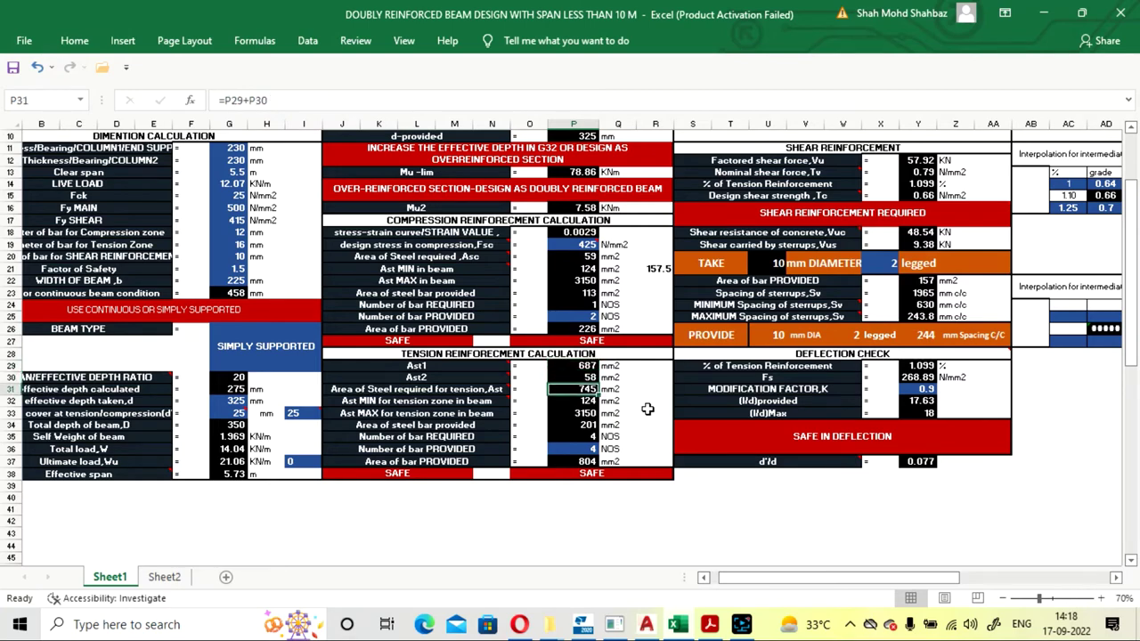
key(Left)
key(Left)
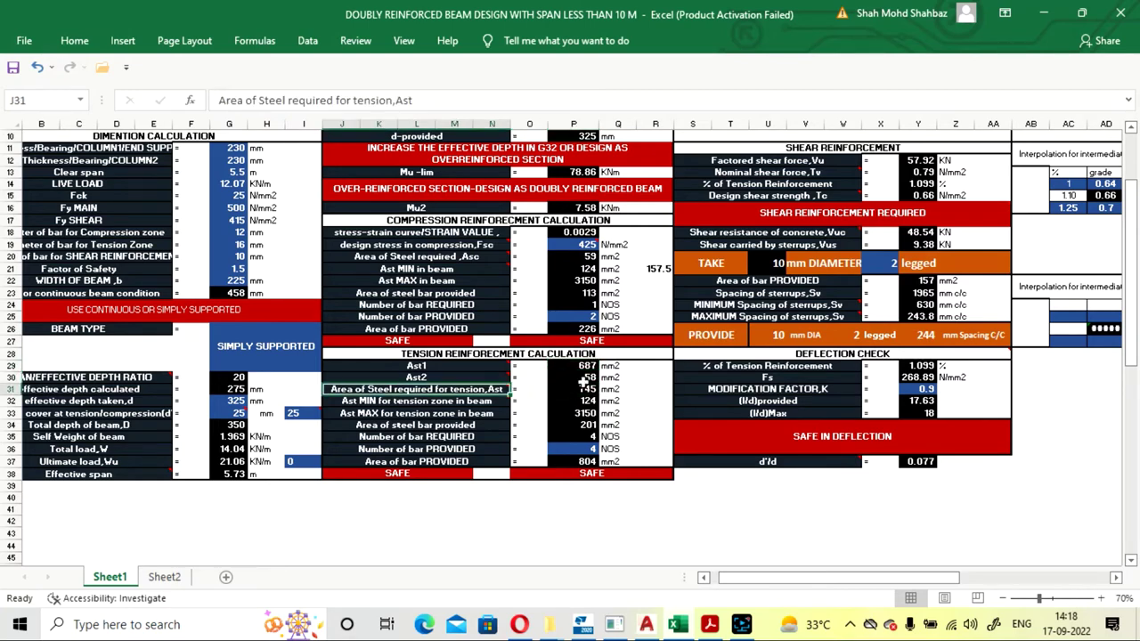
mouse_move(486, 395)
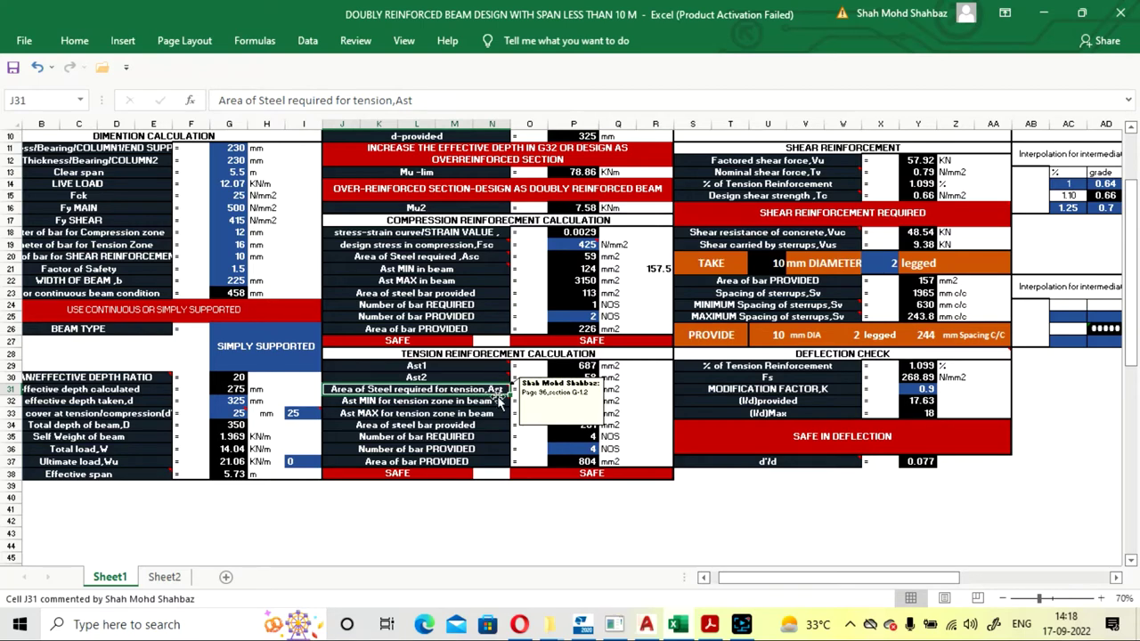
click(659, 412)
key(Left)
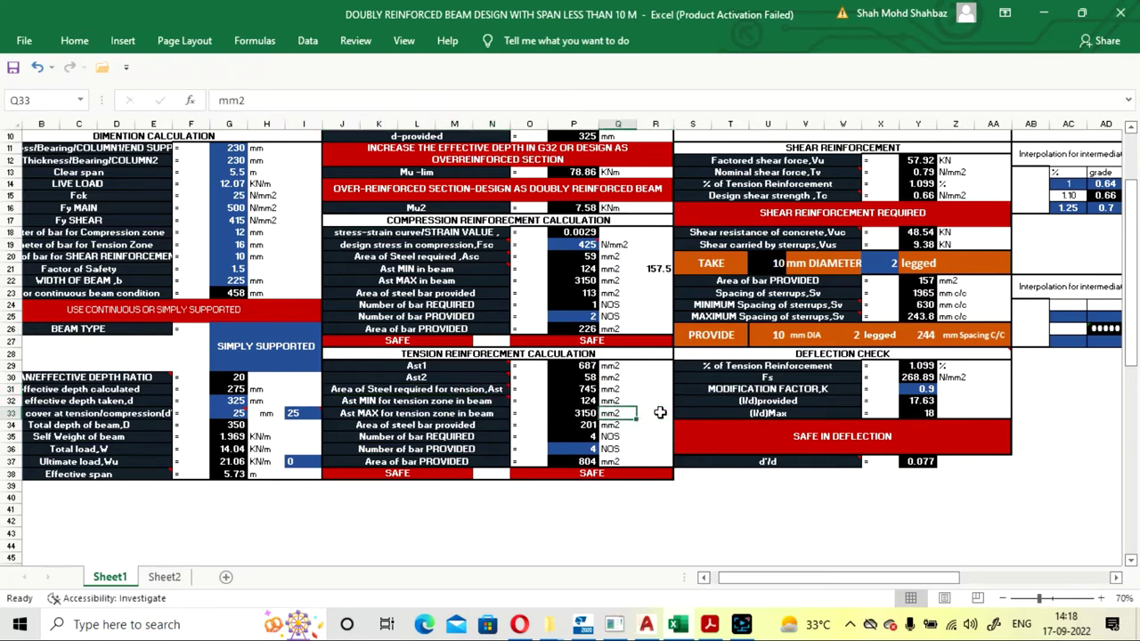
key(Up)
key(Left)
key(Left)
key(Left)
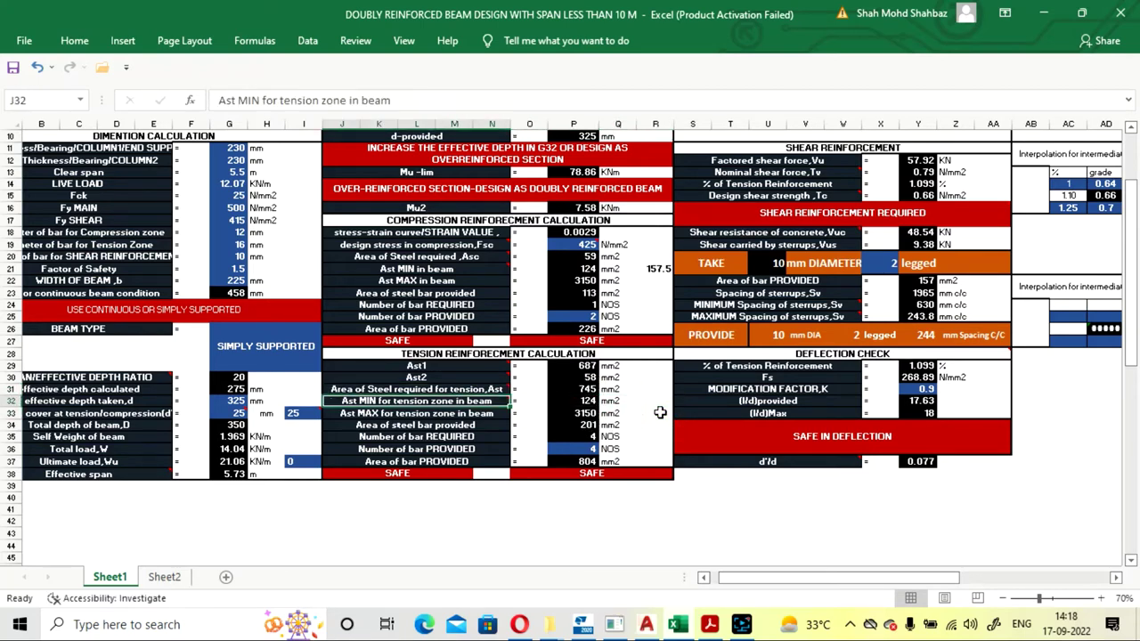
key(Right)
key(Right)
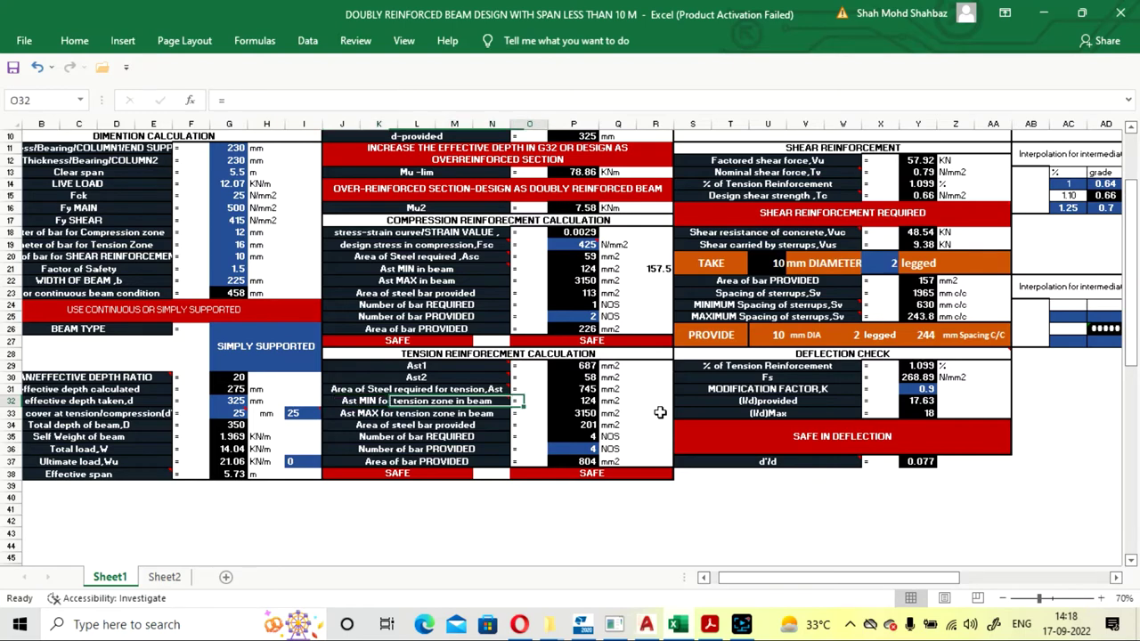
key(Down)
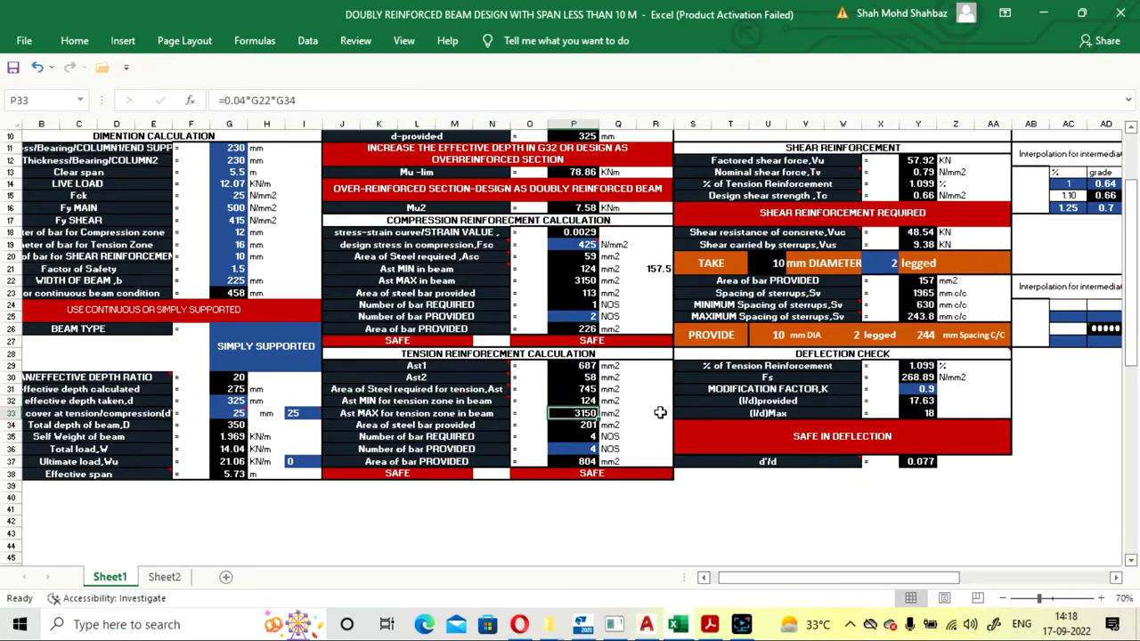
key(Down)
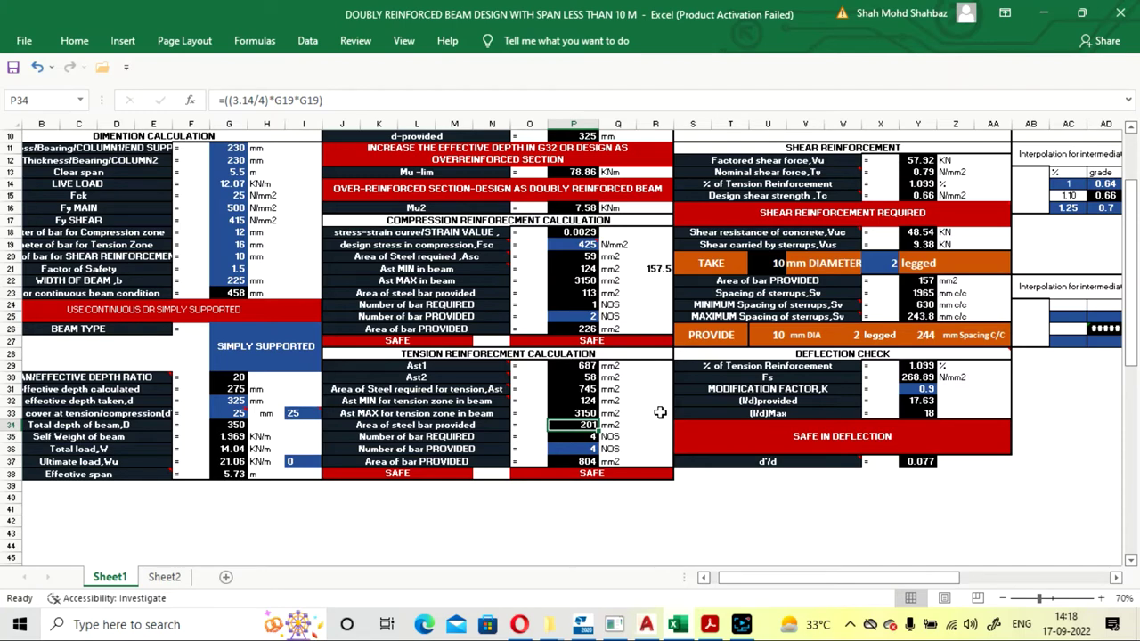
key(Down)
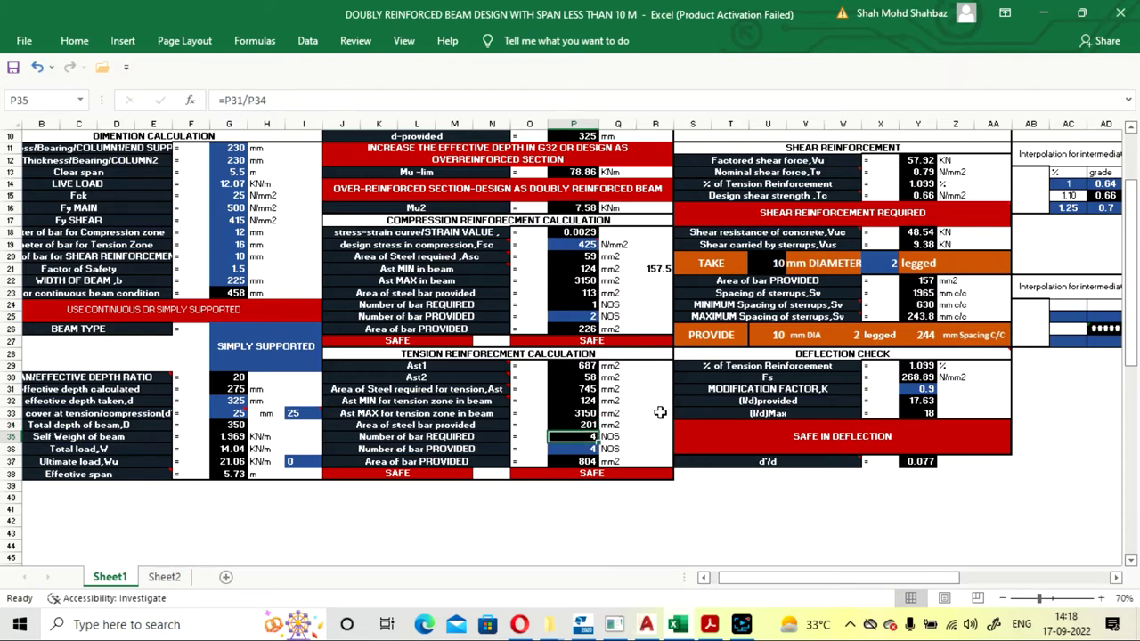
key(Down)
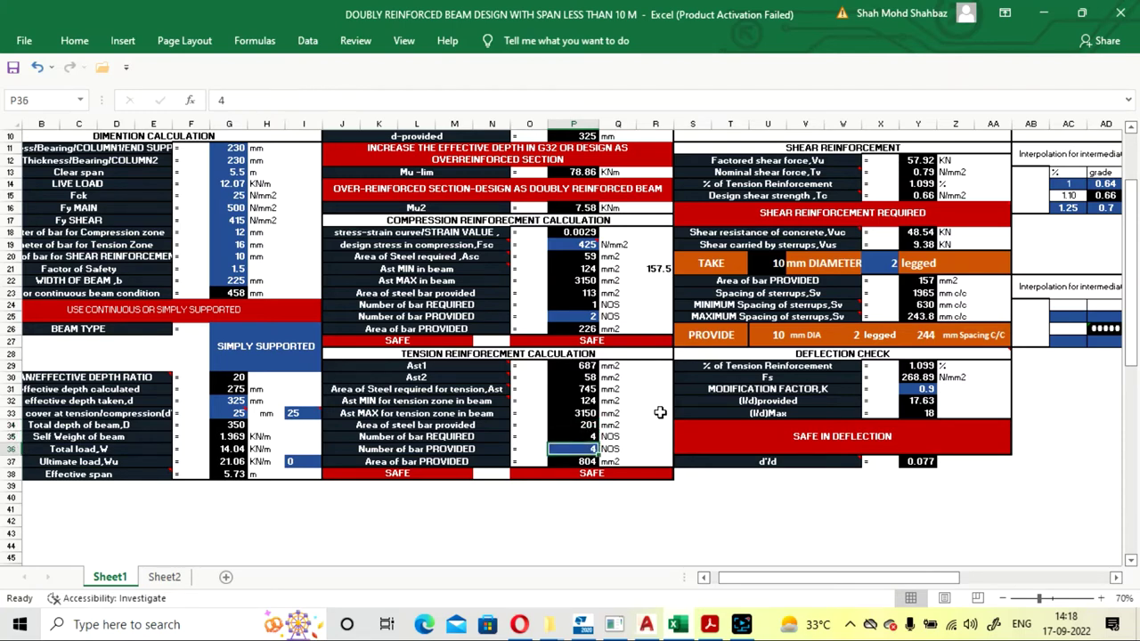
key(Down)
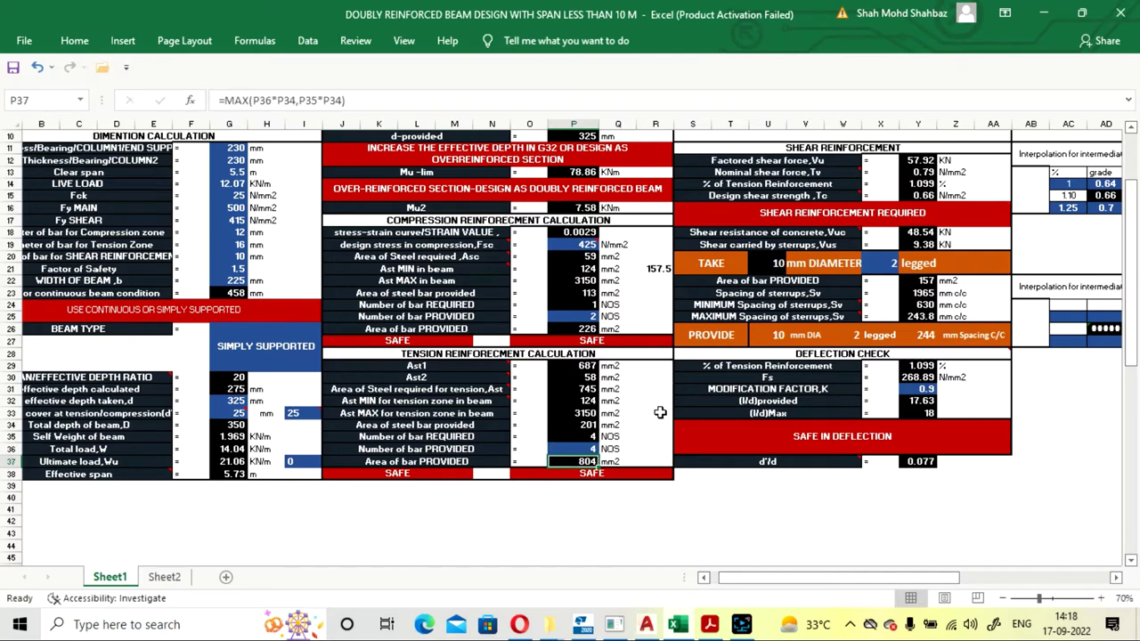
key(Up)
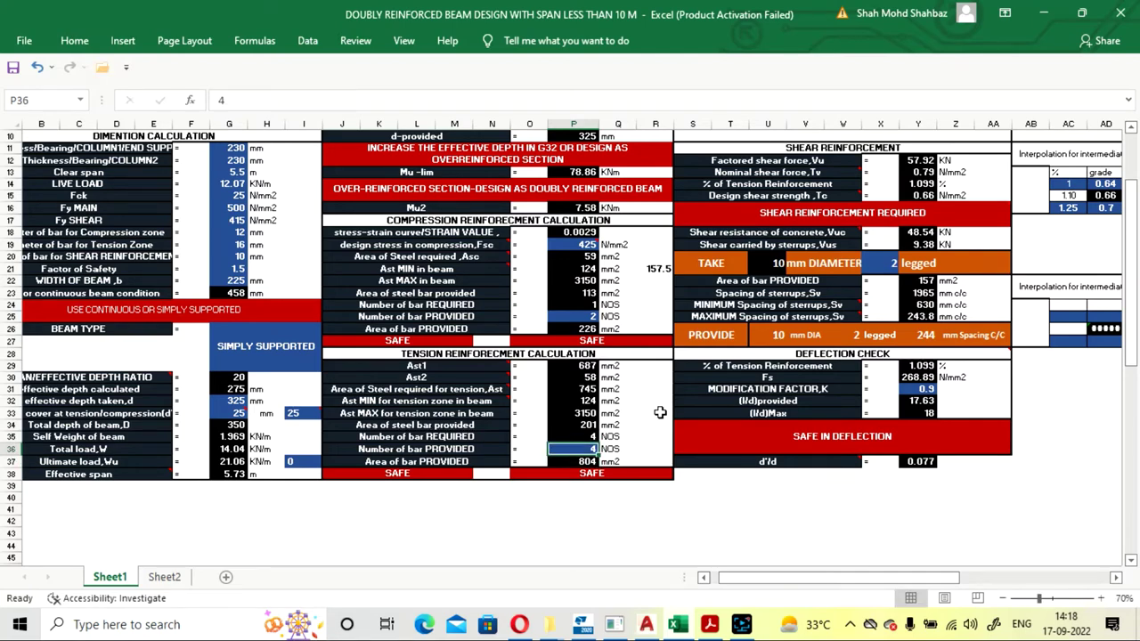
text(3)
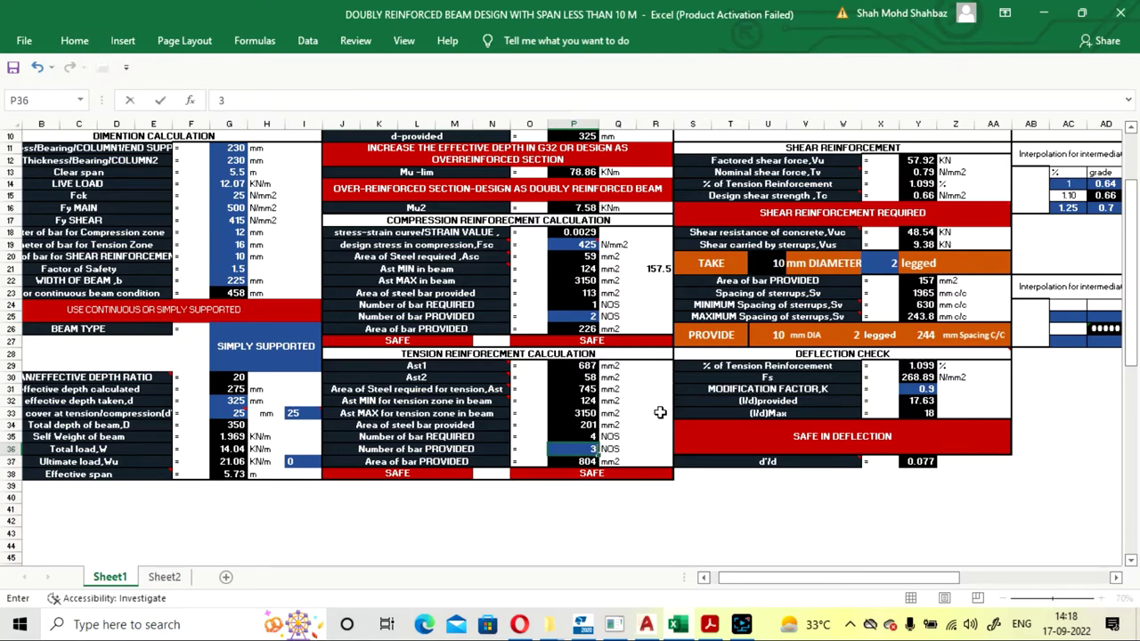
key(Return)
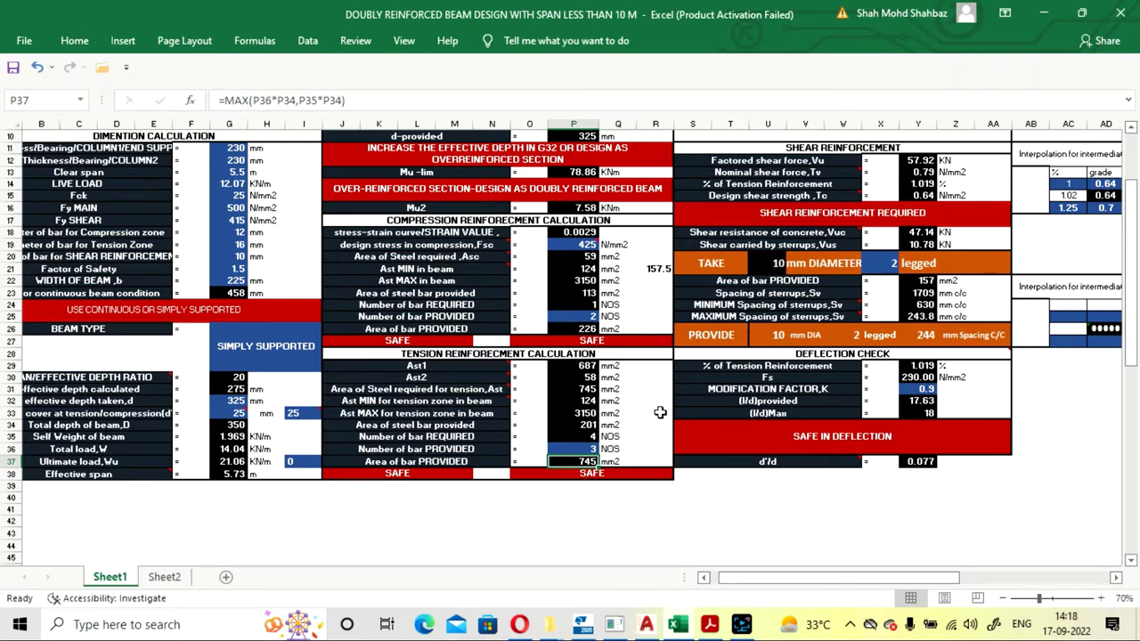
key(Up)
text(2)
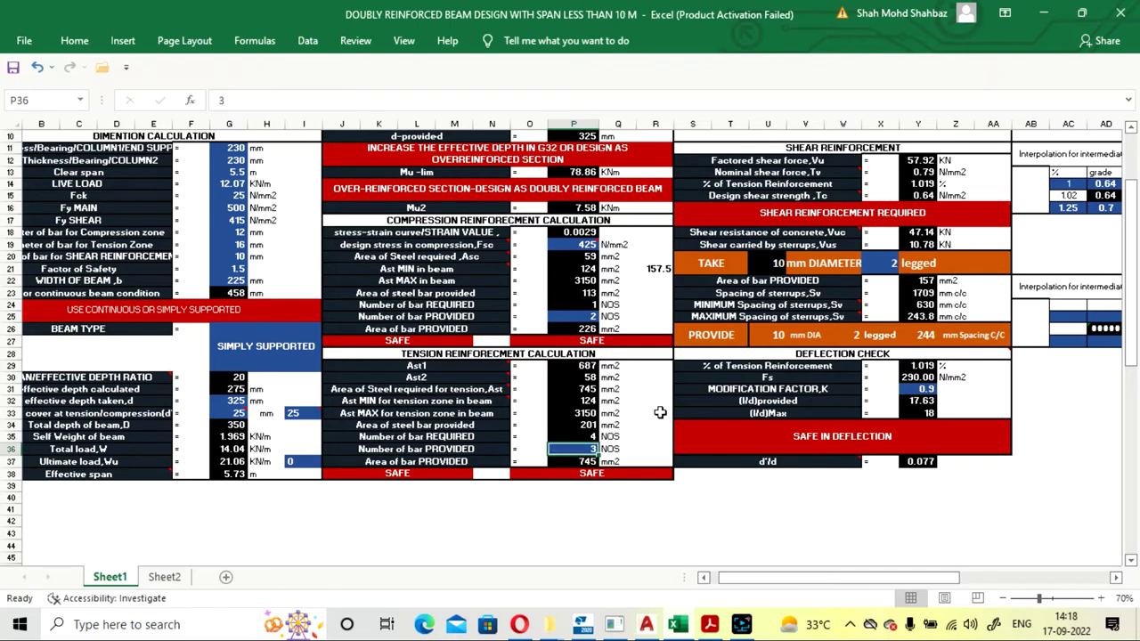
key(Return)
key(Up)
text(1)
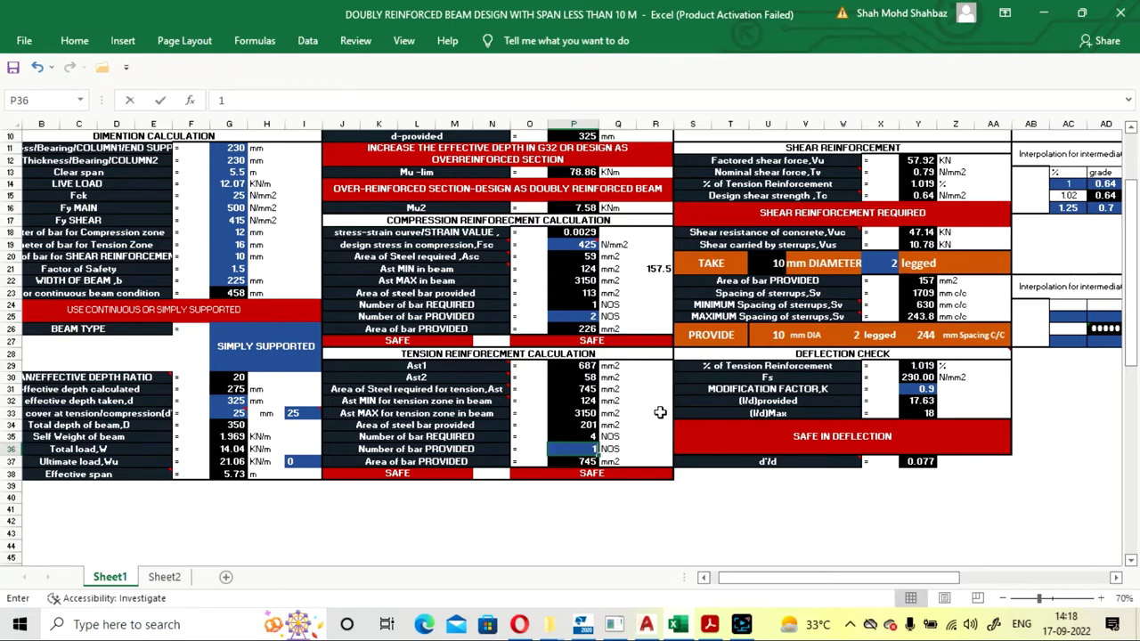
key(Return)
key(Up)
text(4)
key(Return)
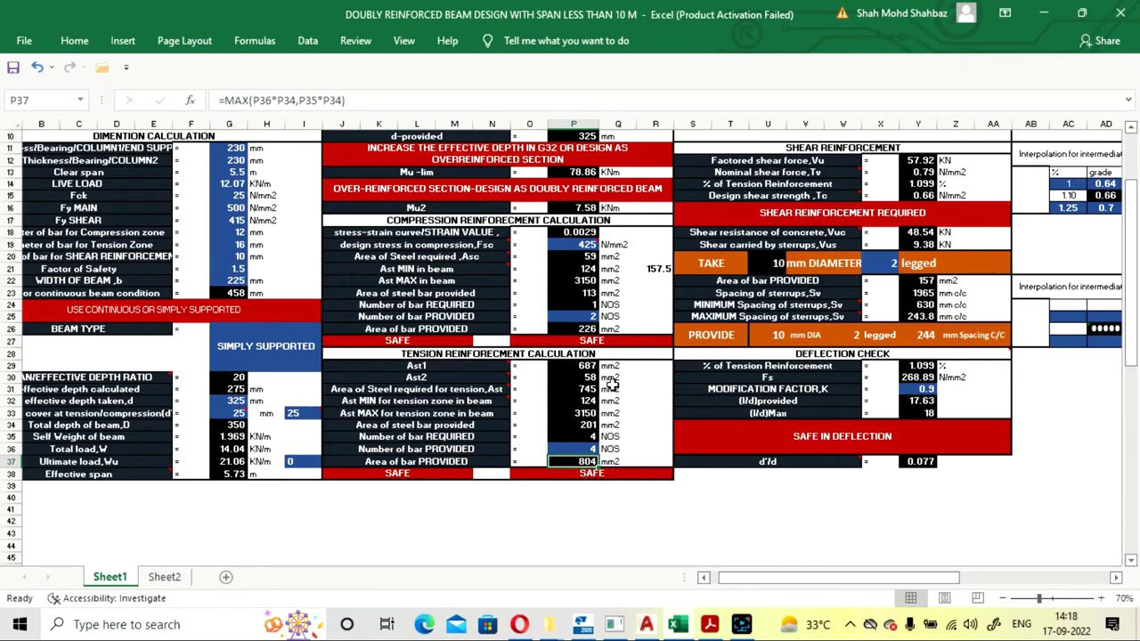
click(739, 627)
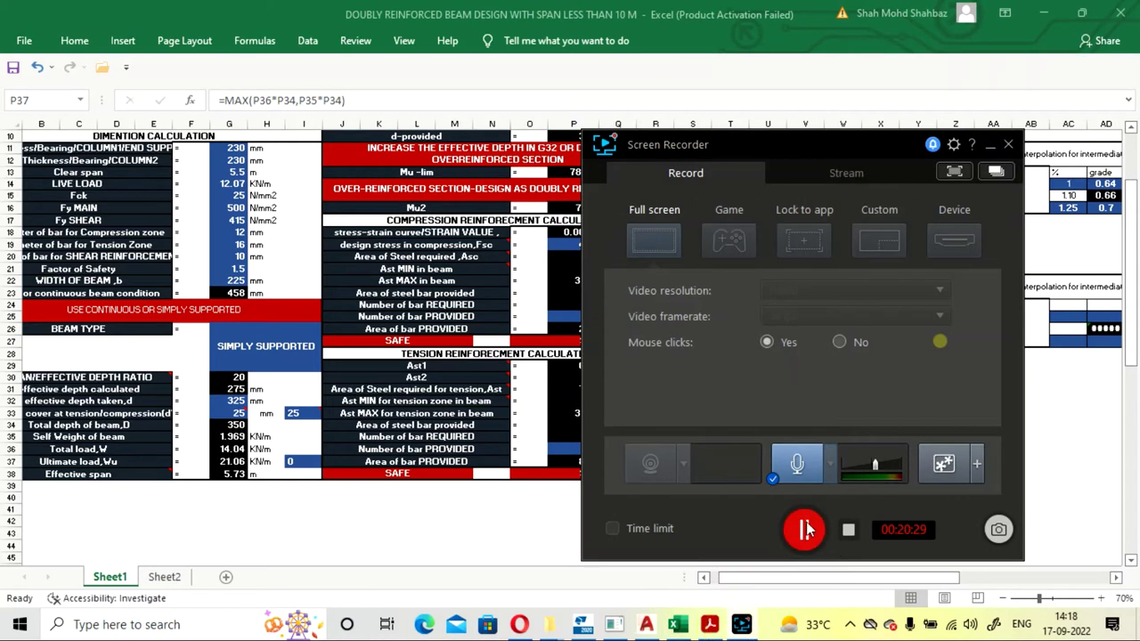
click(806, 530)
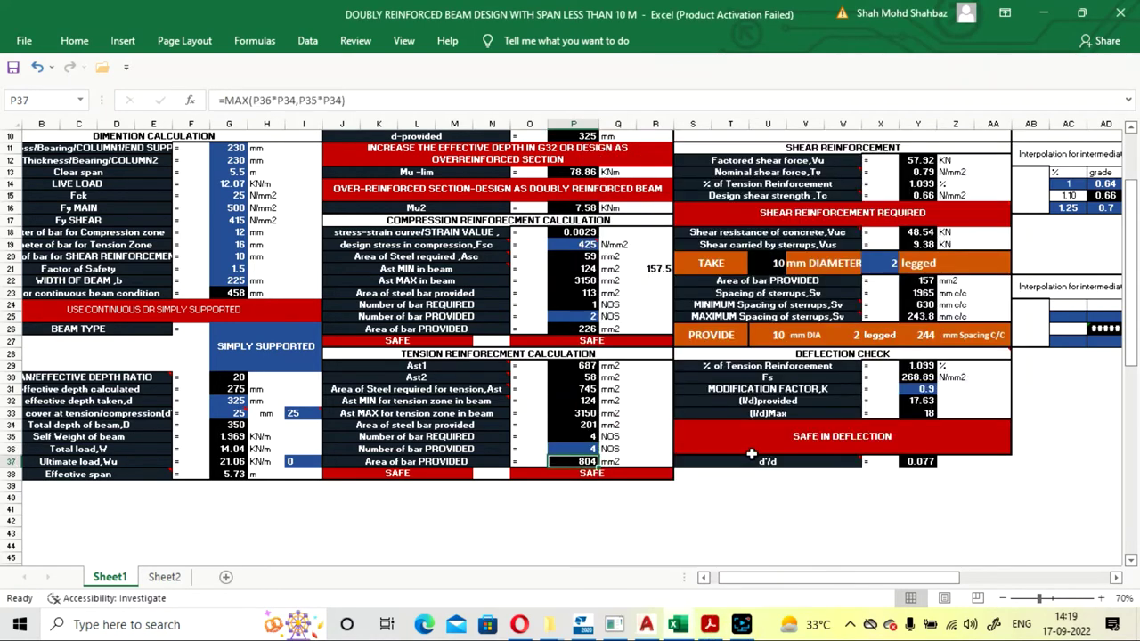
key(Up)
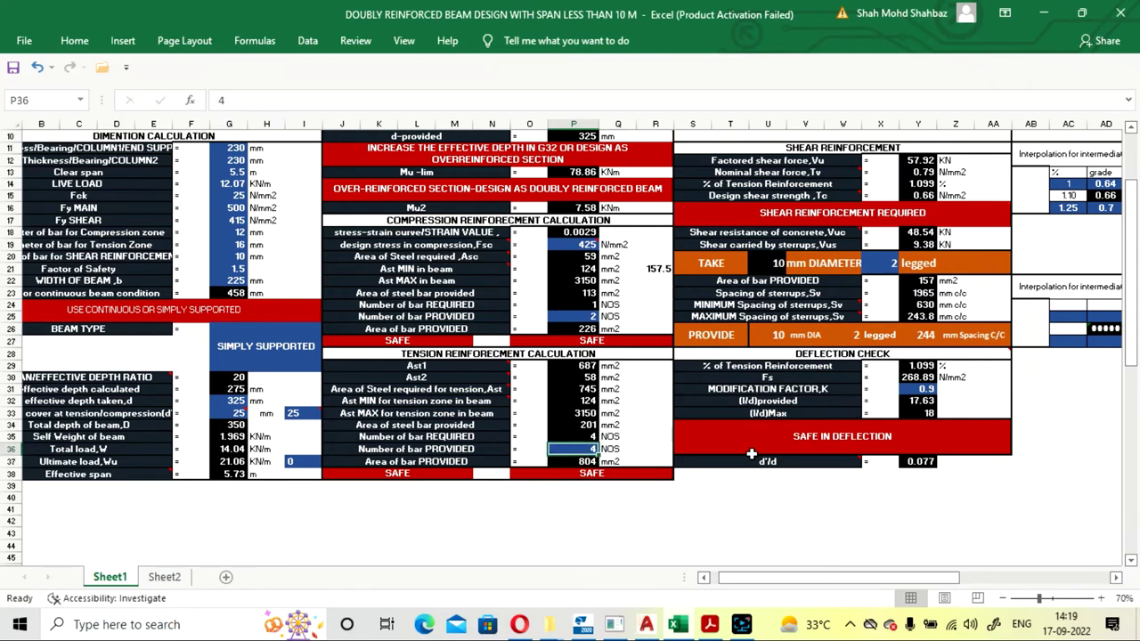
key(Right)
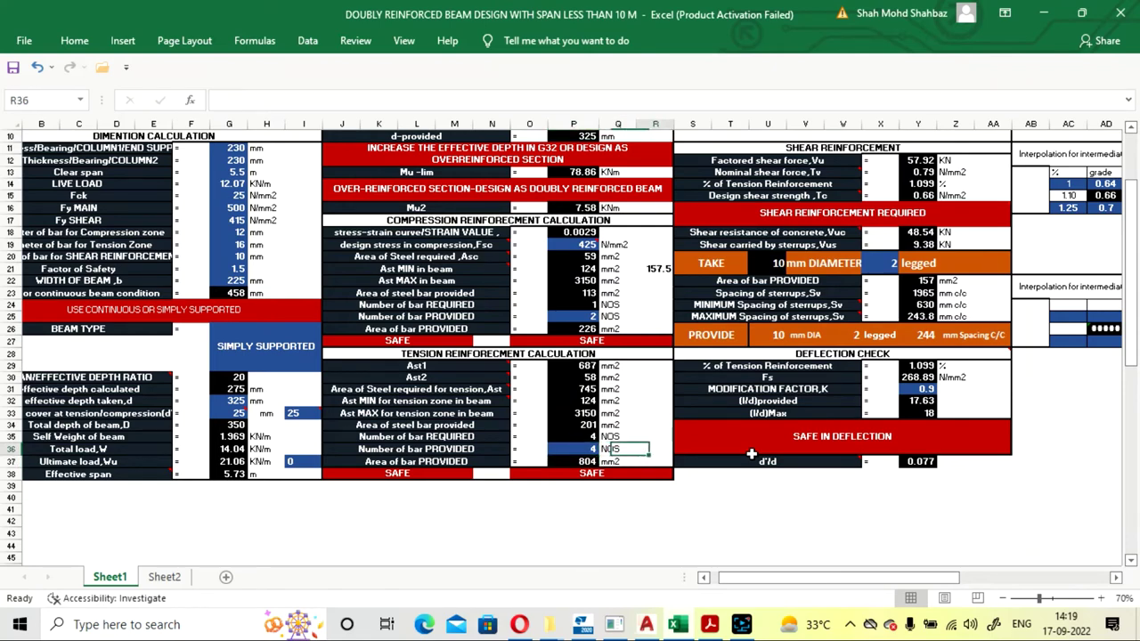
key(Up)
key(Left)
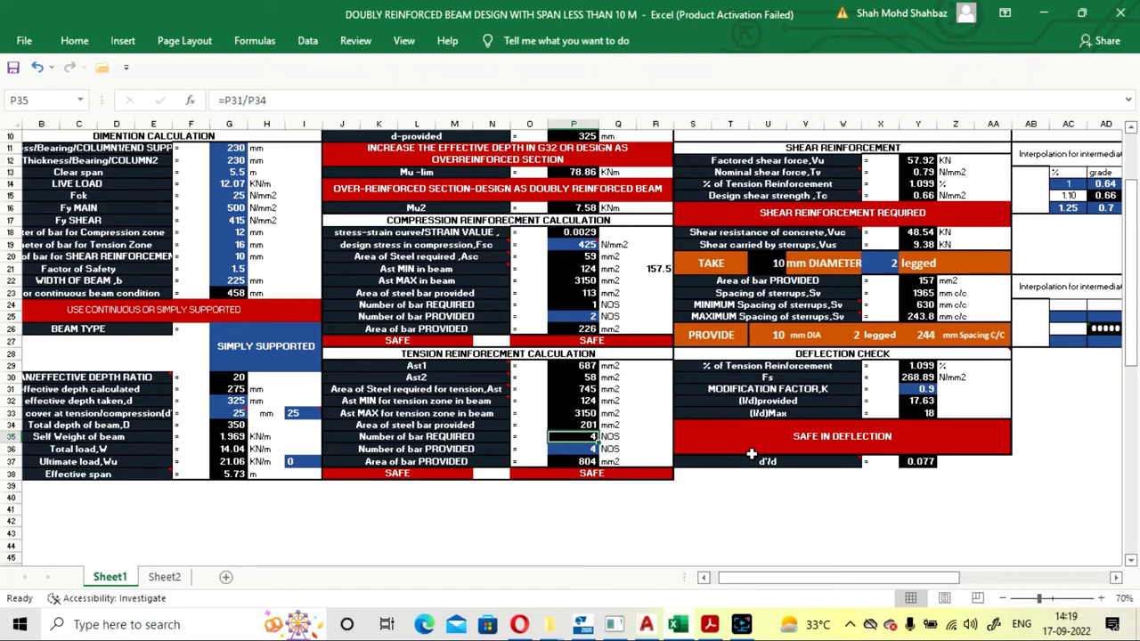
key(Down)
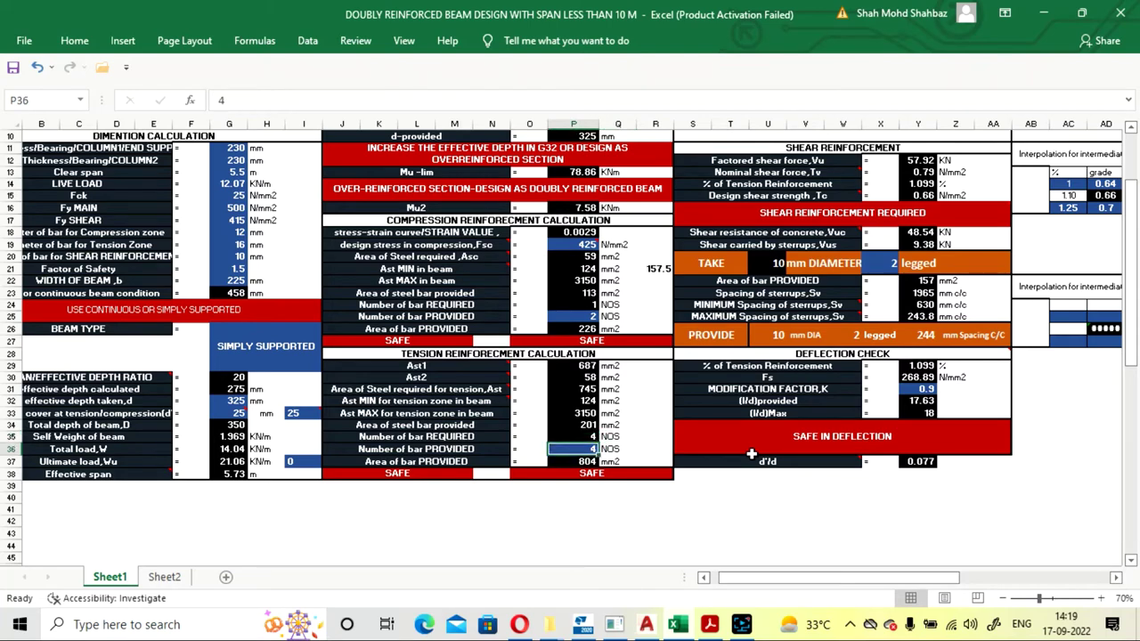
key(Down)
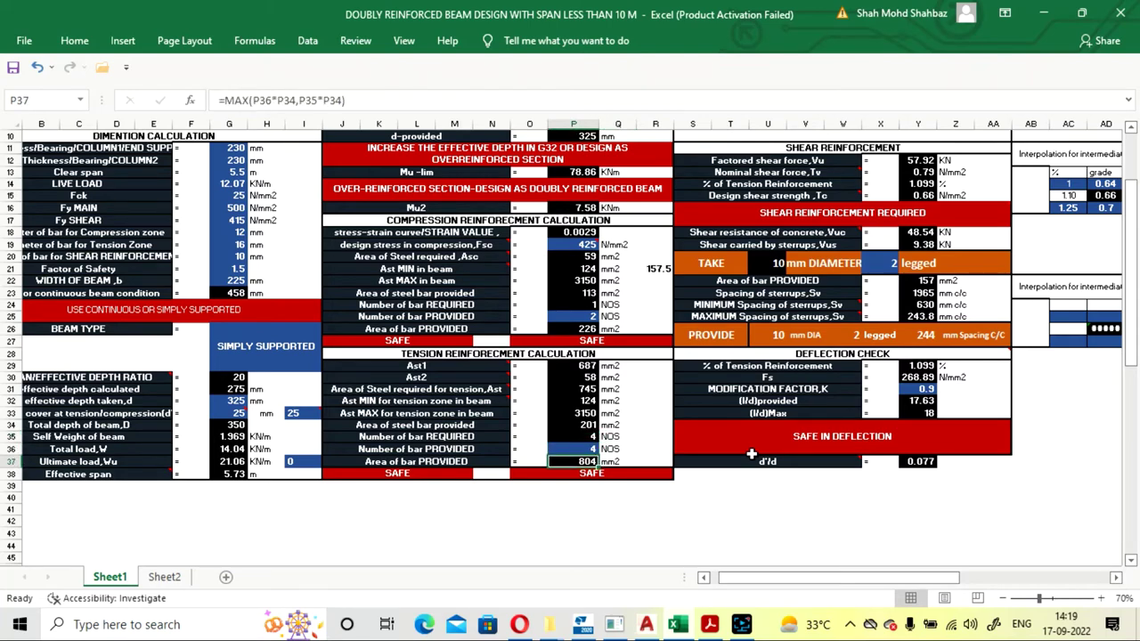
key(Right)
key(Right)
key(Right)
key(Up)
key(Up)
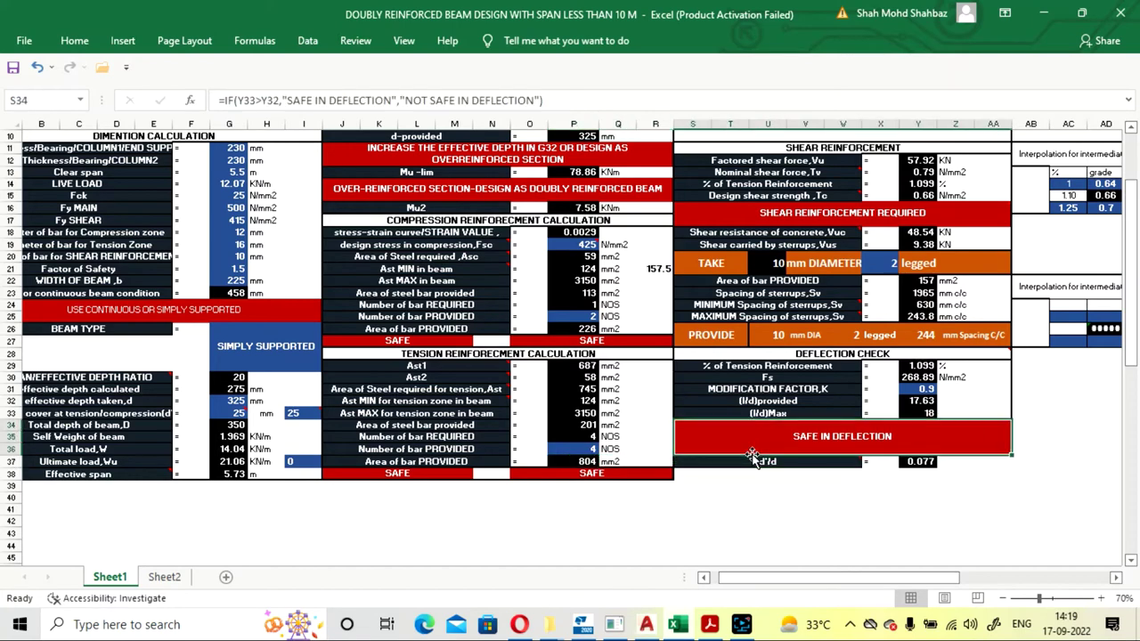
key(Up)
key(Up)
key(Up)
key(Up)
key(Up)
key(Up)
key(Up)
key(Up)
key(Up)
key(Up)
key(Up)
key(Up)
key(Up)
key(Up)
key(Up)
key(Up)
key(Up)
key(Up)
key(Up)
key(Up)
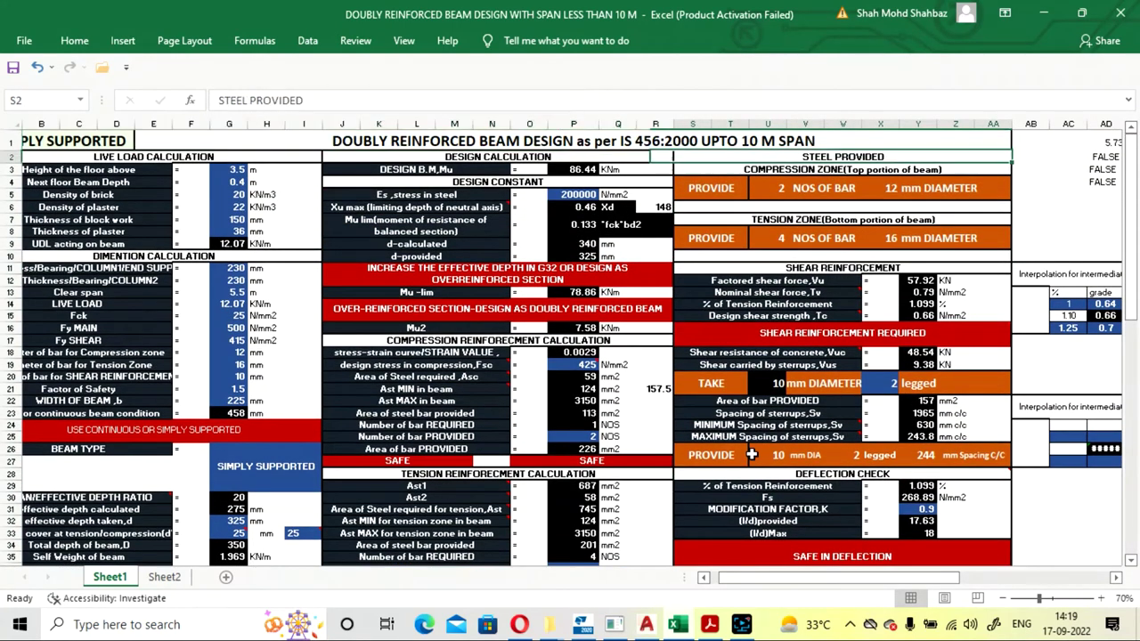
Step: Inspect the STEEL PROVIDED compression row: bar count formula and 12 mm diameter
key(Down)
key(Up)
key(Down)
key(Up)
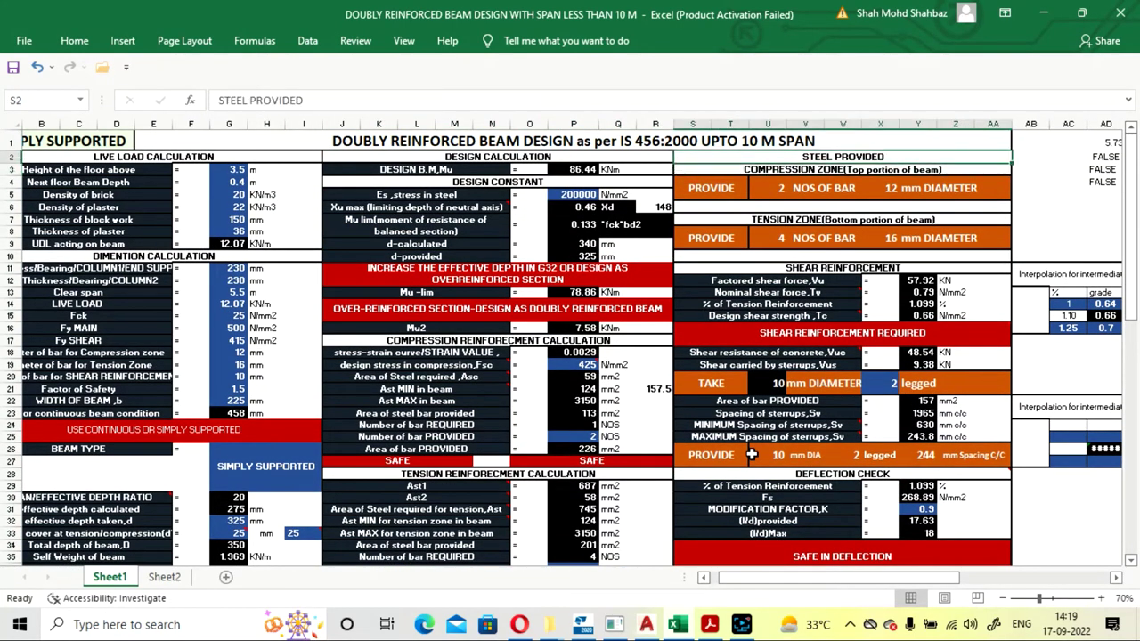
key(Down)
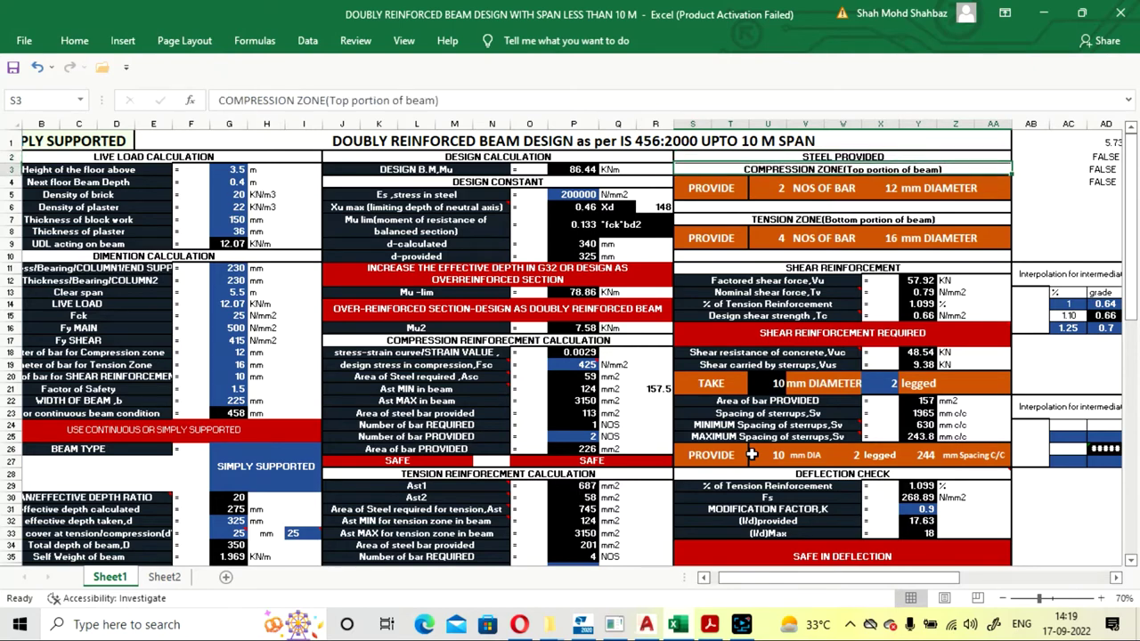
key(Down)
key(Right)
key(Right)
key(Right)
key(Right)
key(Left)
key(Left)
key(Left)
key(Left)
key(Right)
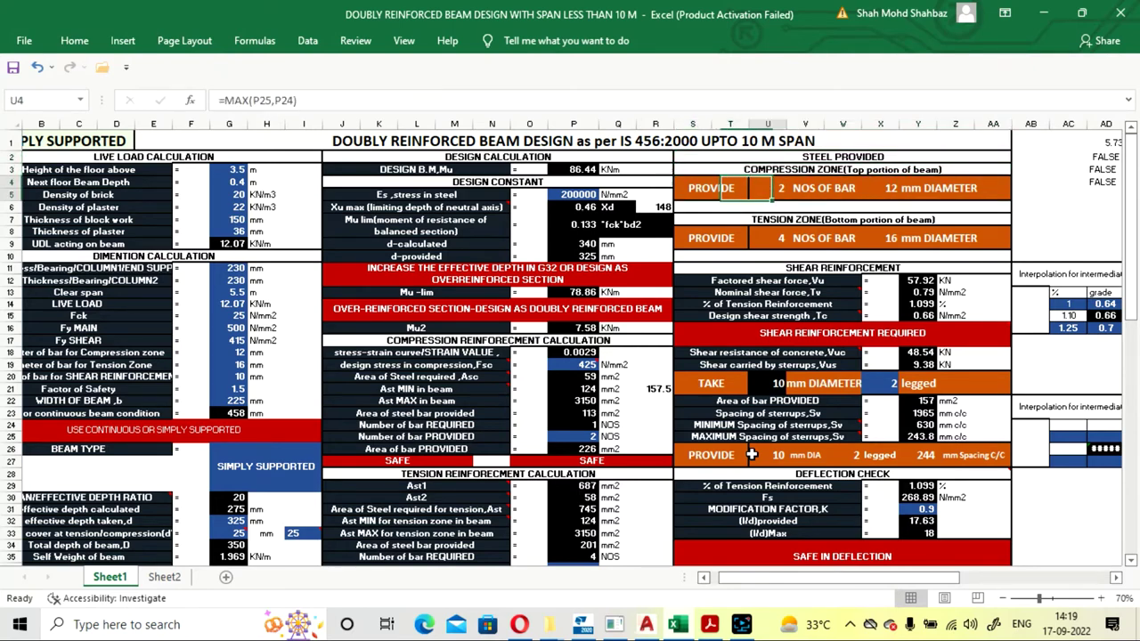
key(Right)
key(Right)
key(Right)
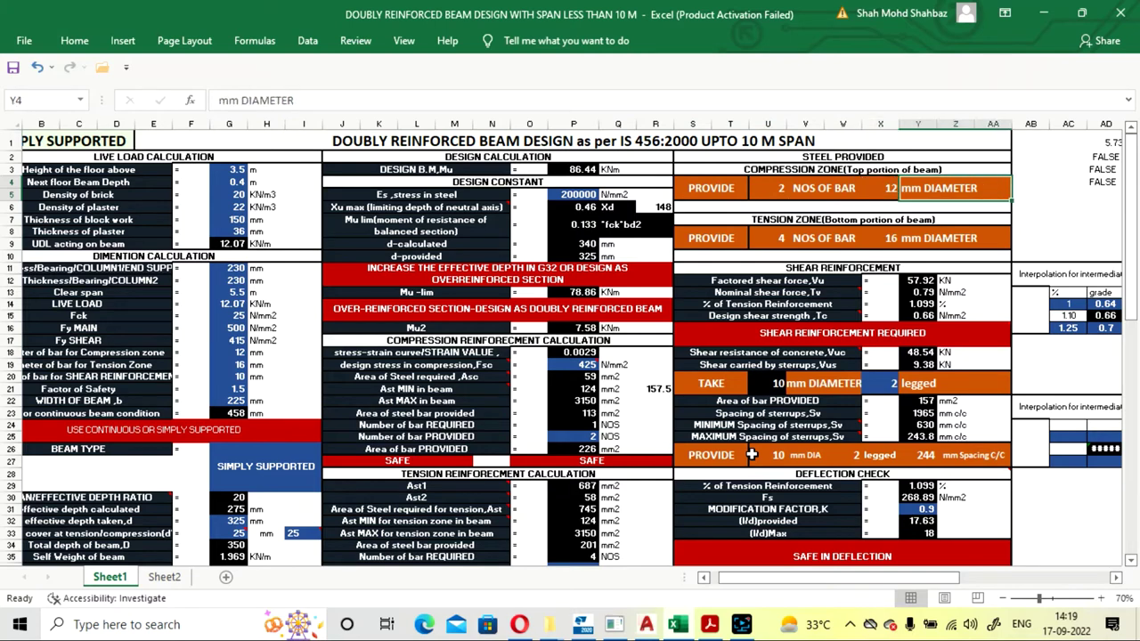
Step: Check the 4 nos 16 mm tension bar row and display the Sheet2 beam drawing
key(Down)
key(Down)
key(Down)
key(Left)
key(Left)
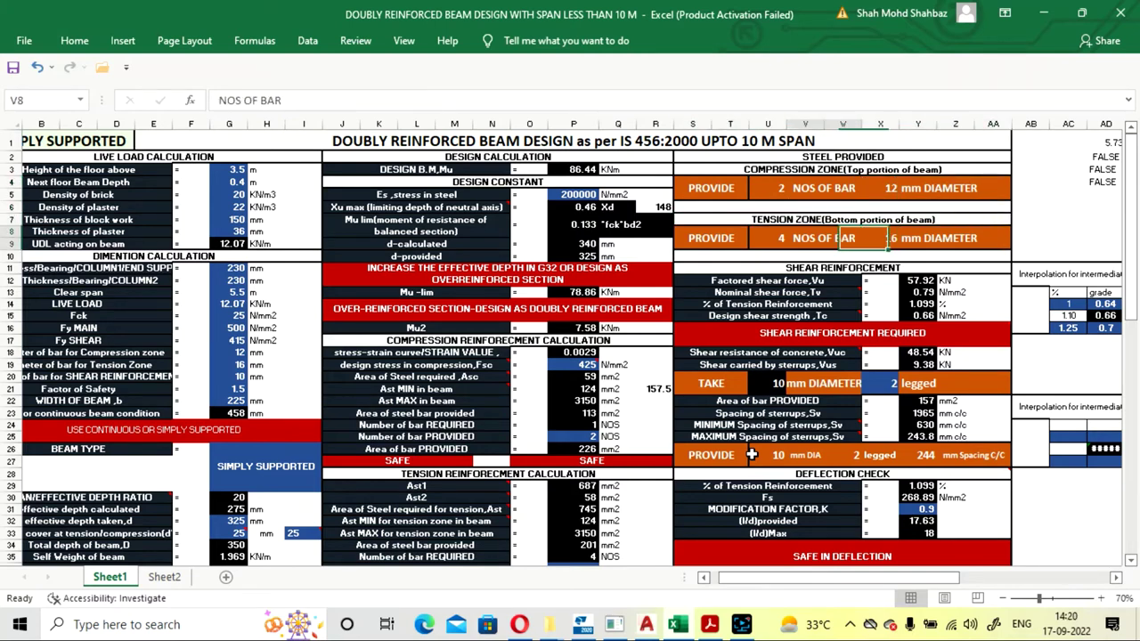
key(Left)
key(Right)
key(Right)
key(Right)
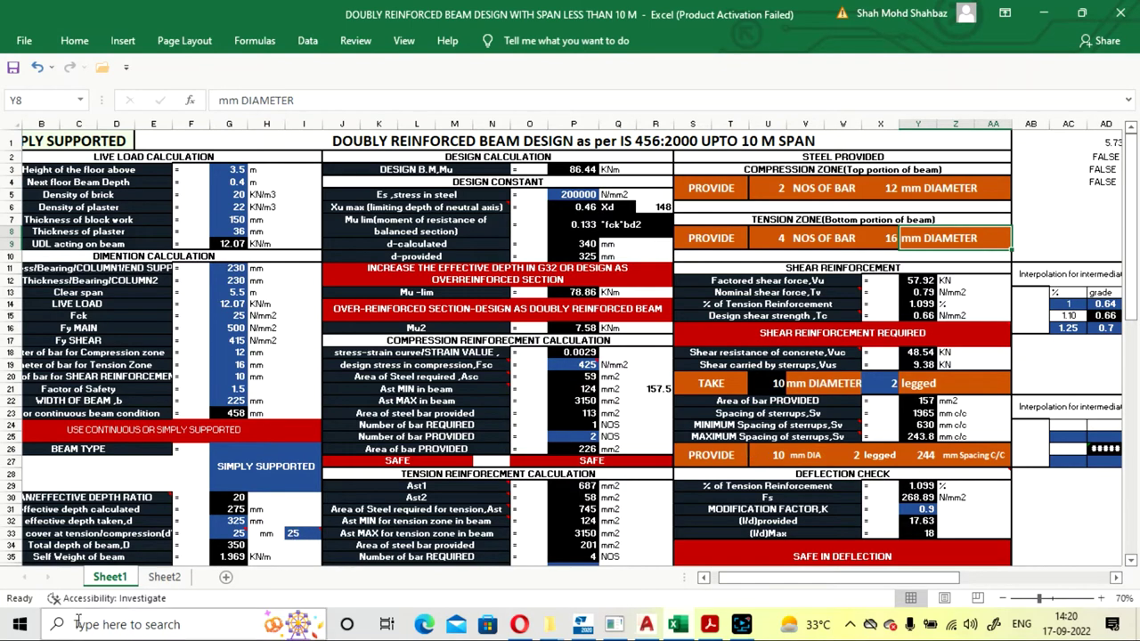
click(164, 577)
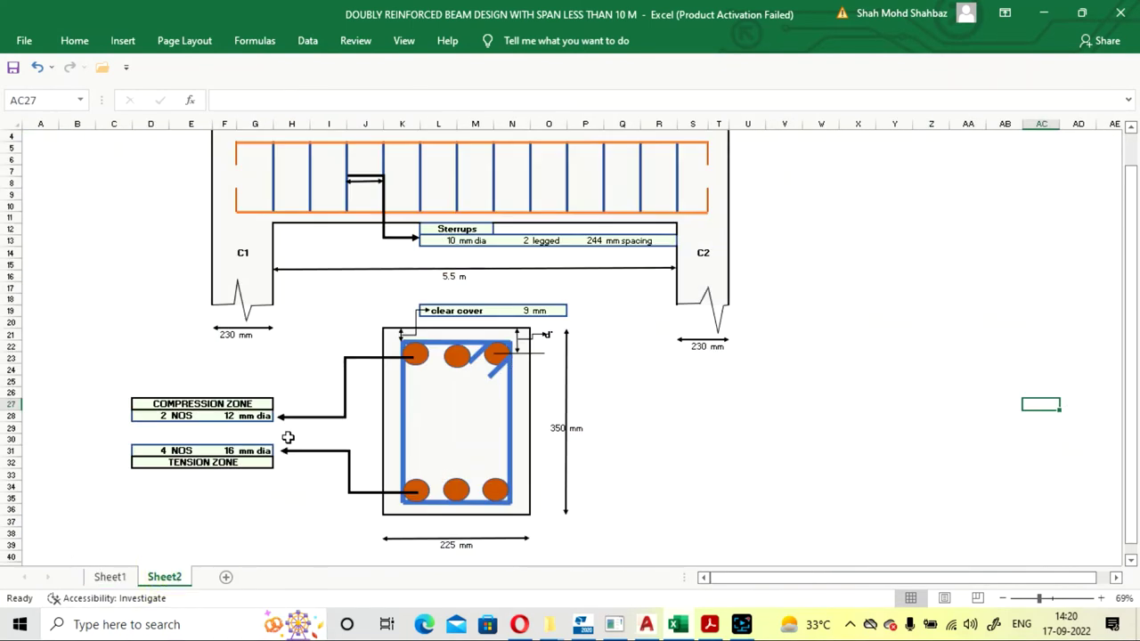
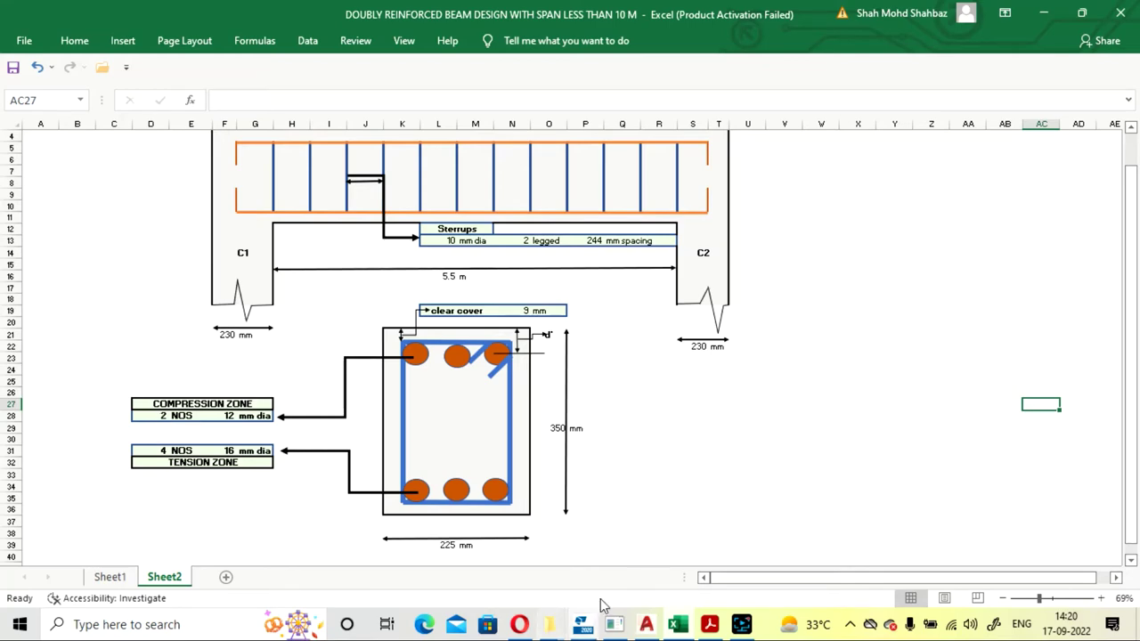
Step: Bring the Excel workbook forward and display the Sheet1 beam design calculations
click(519, 626)
click(519, 626)
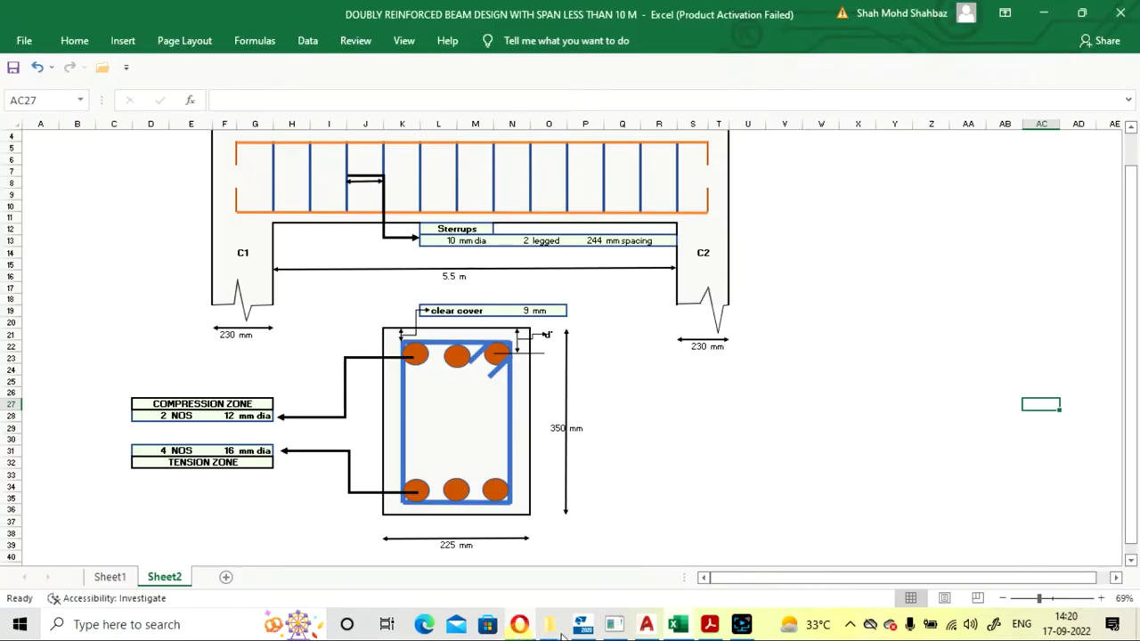
click(679, 626)
click(684, 628)
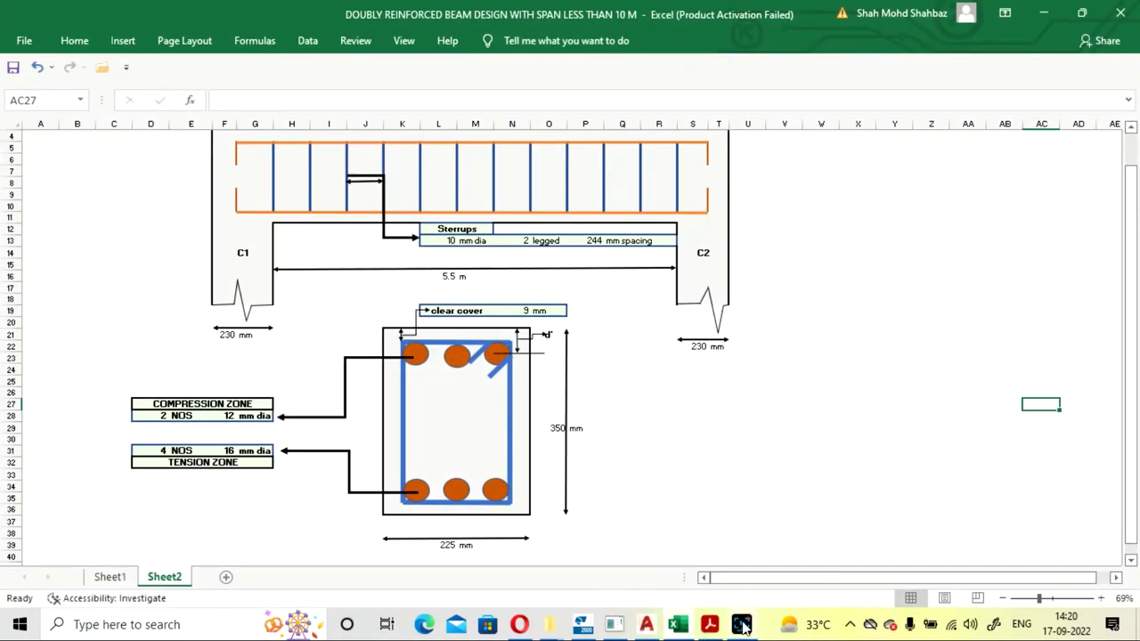
click(125, 578)
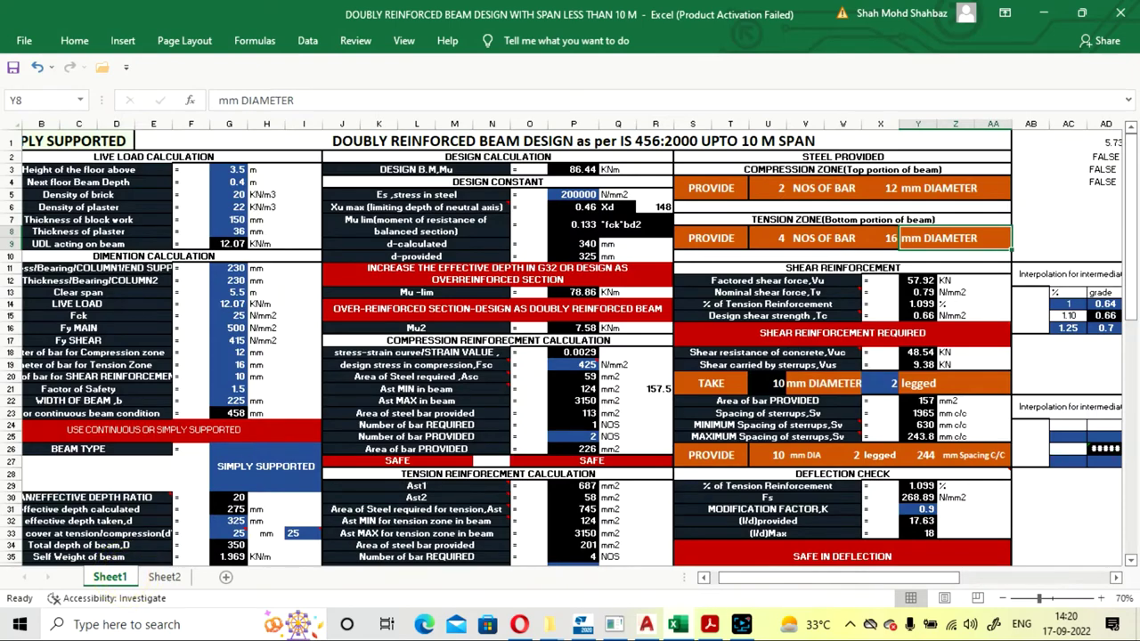
click(710, 624)
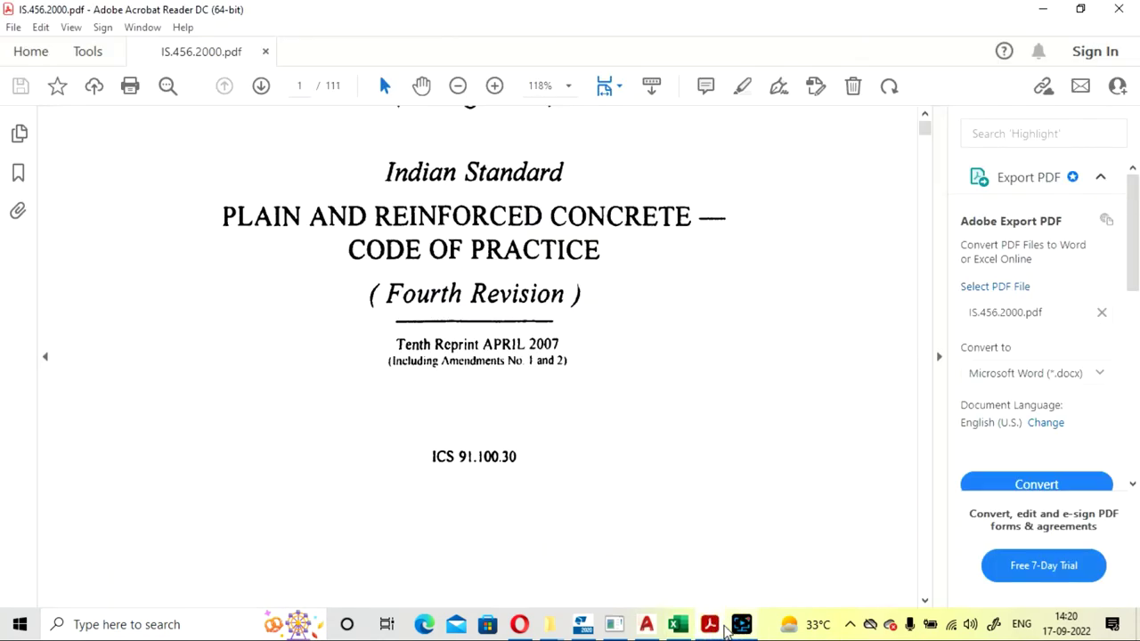
click(710, 624)
click(801, 529)
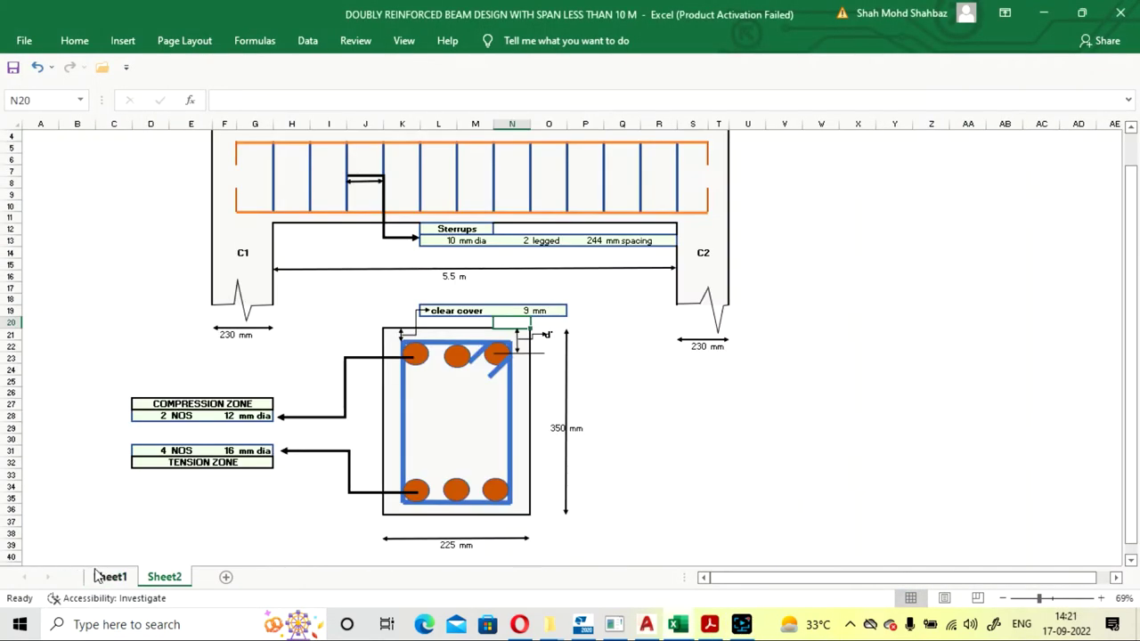
click(99, 577)
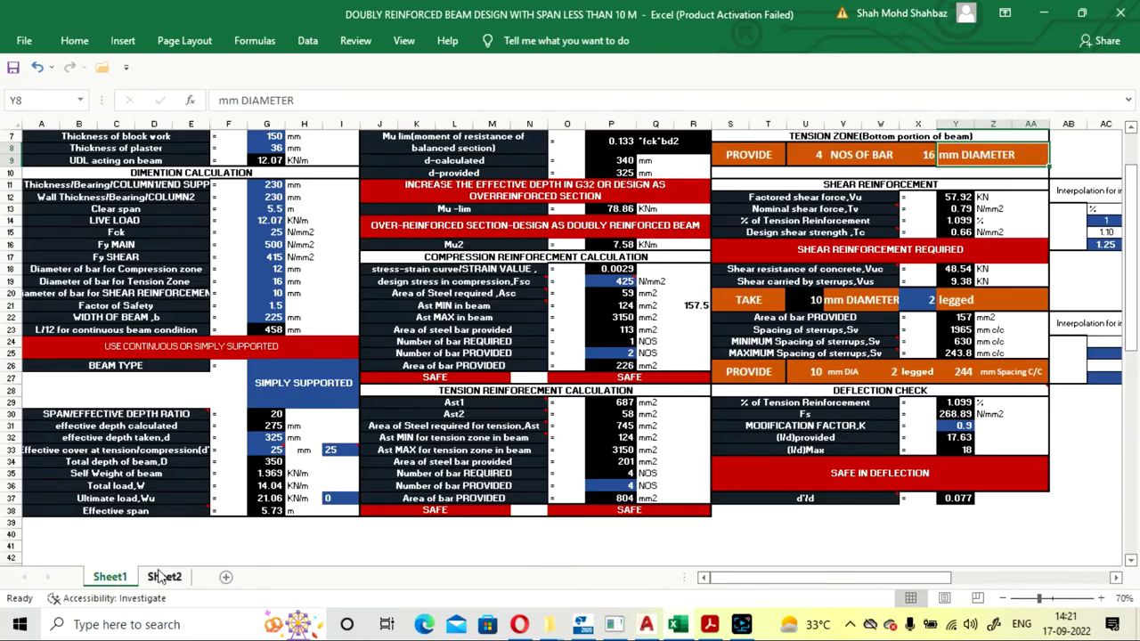
Step: Switch from the Sheet2 drawing to the Sheet1 calculation sheet
click(160, 579)
click(110, 577)
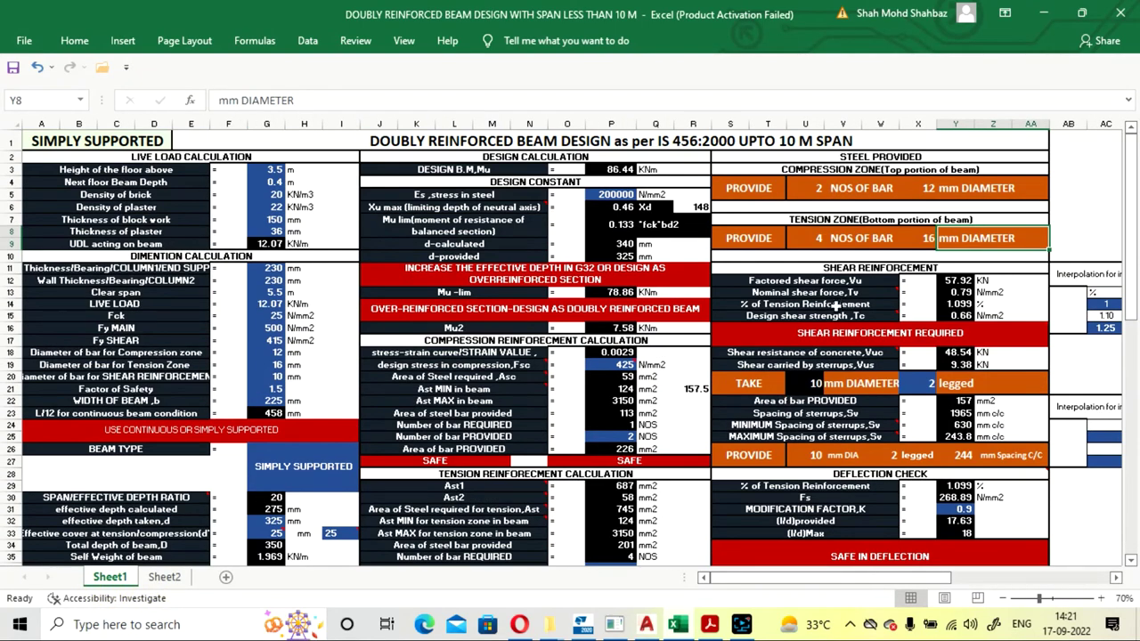
drag(784, 579, 825, 583)
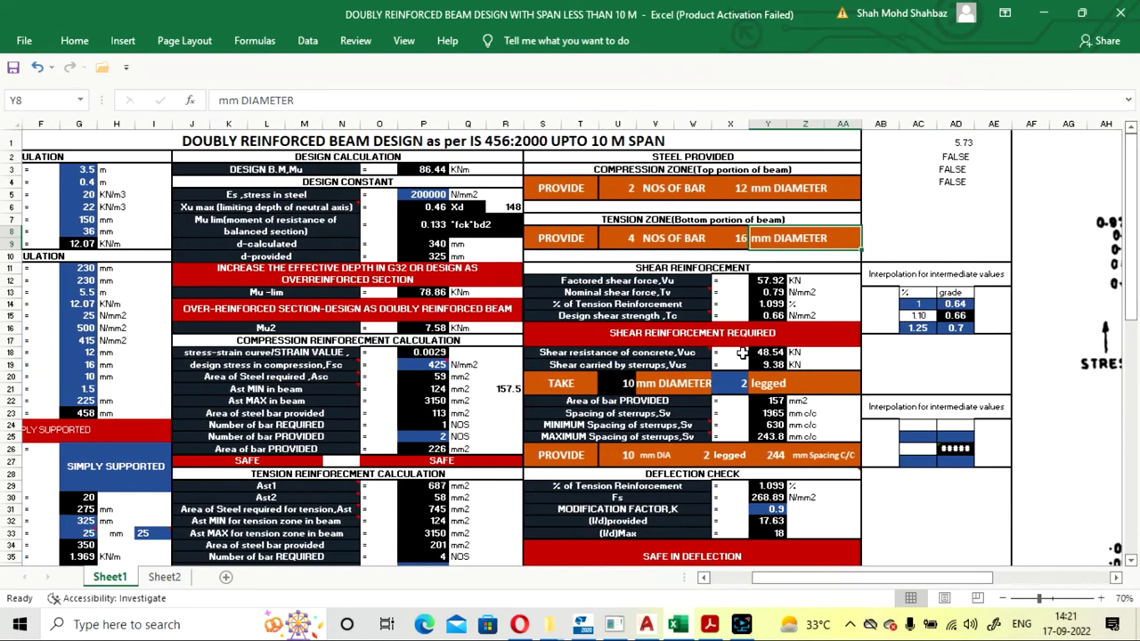
mouse_move(649, 294)
Step: Inspect the factored shear force formula in Y12 and nominal shear stress Tv in Y13
key(Down)
key(Down)
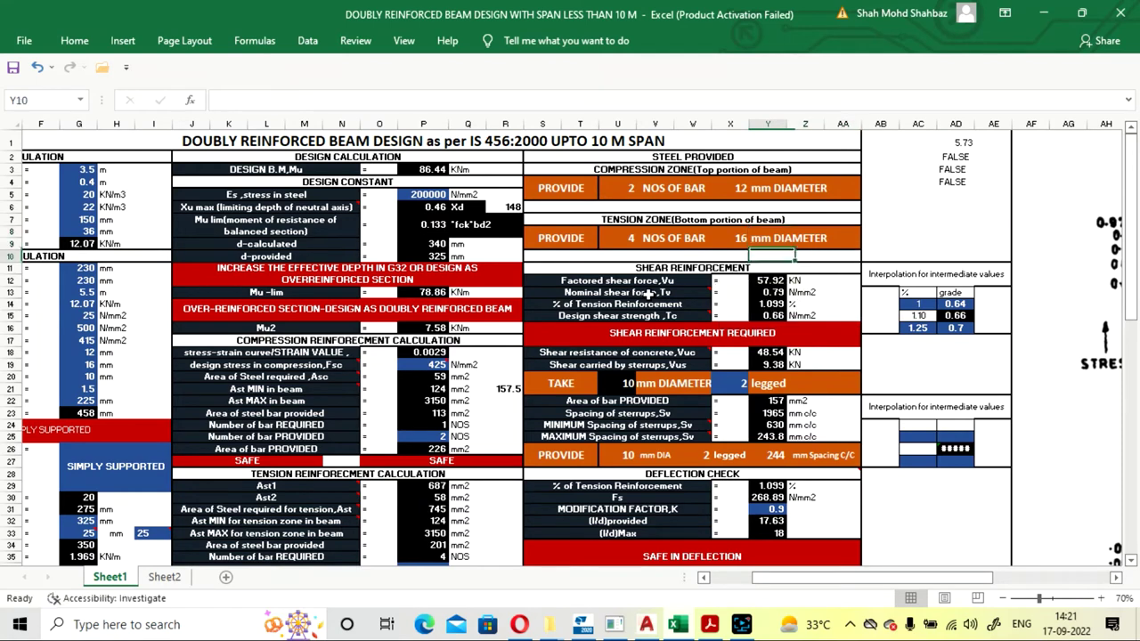
key(Right)
key(Down)
key(Down)
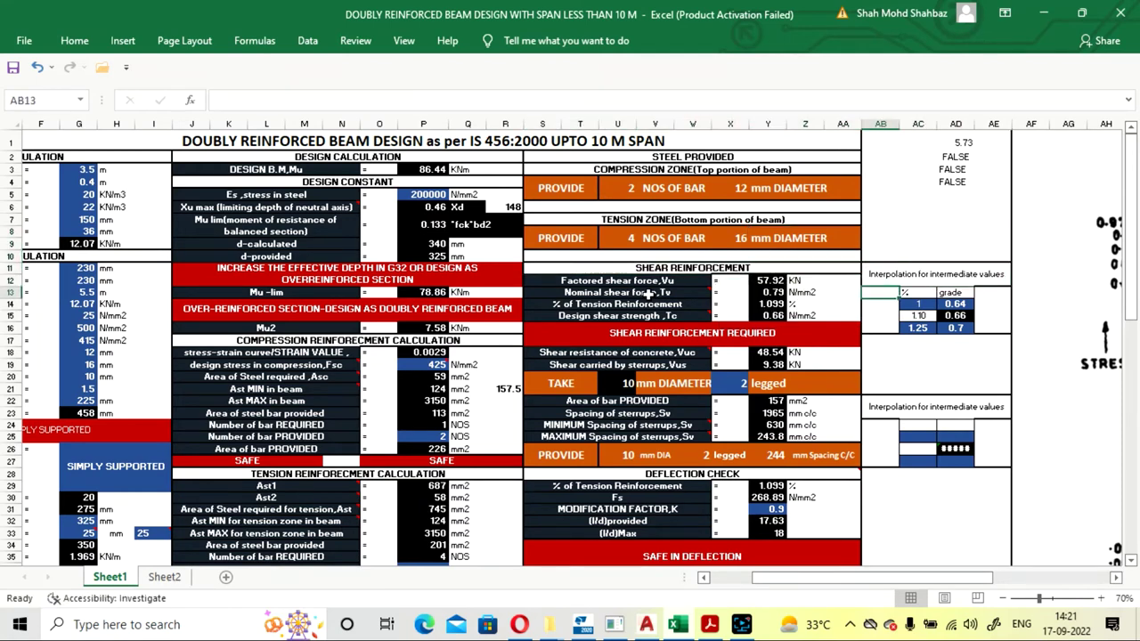
key(Left)
key(Left)
key(Left)
key(Up)
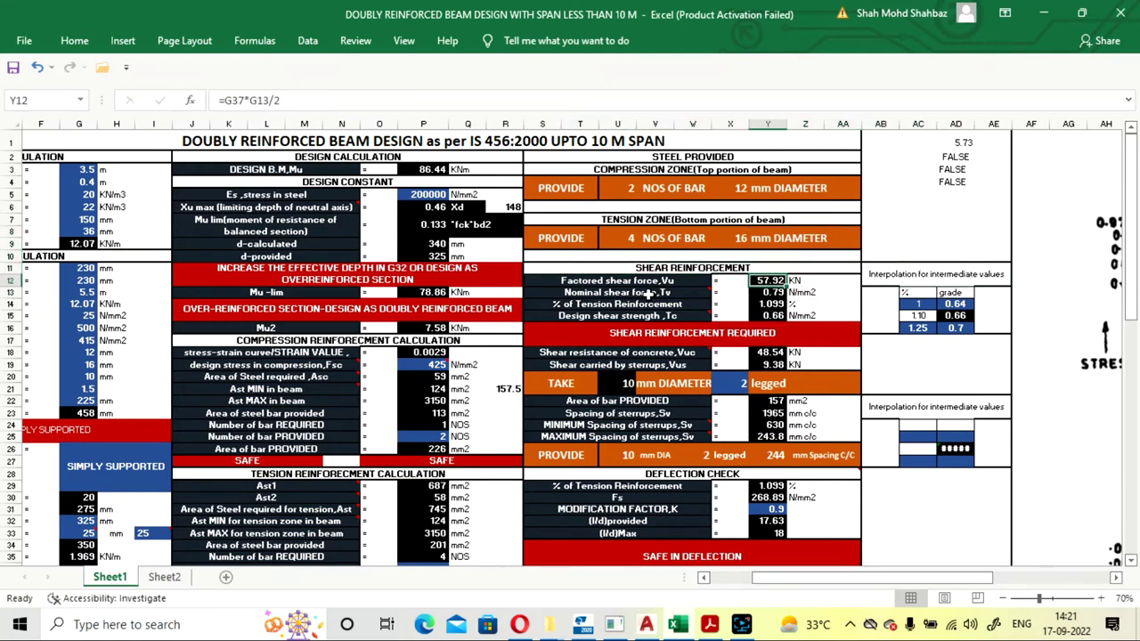
key(Down)
key(Left)
key(Right)
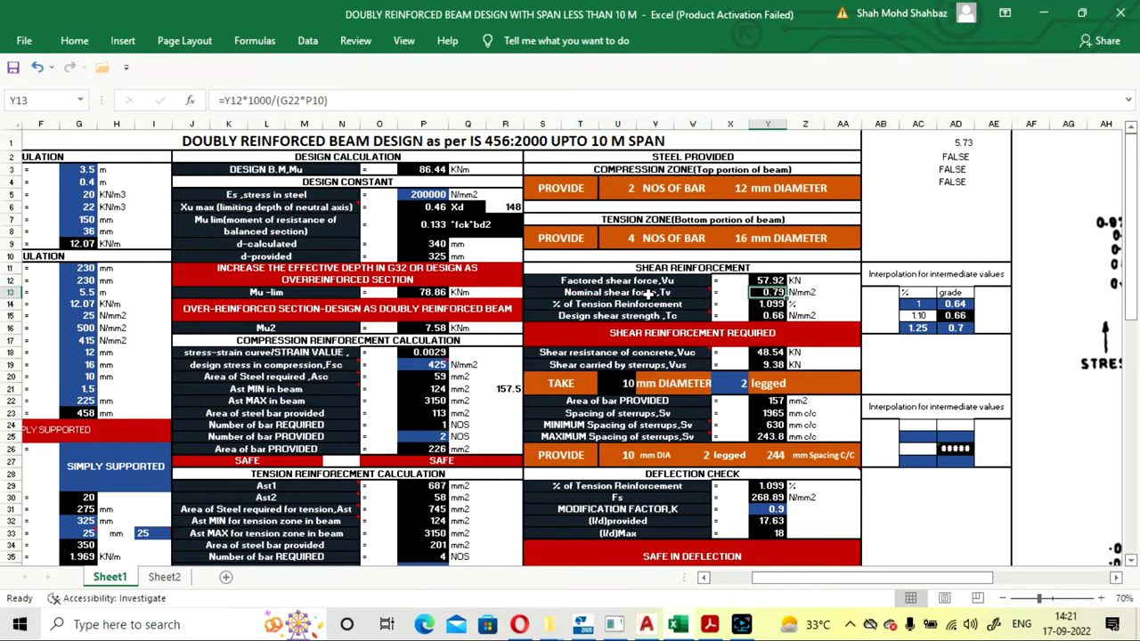
key(Left)
mouse_move(693, 294)
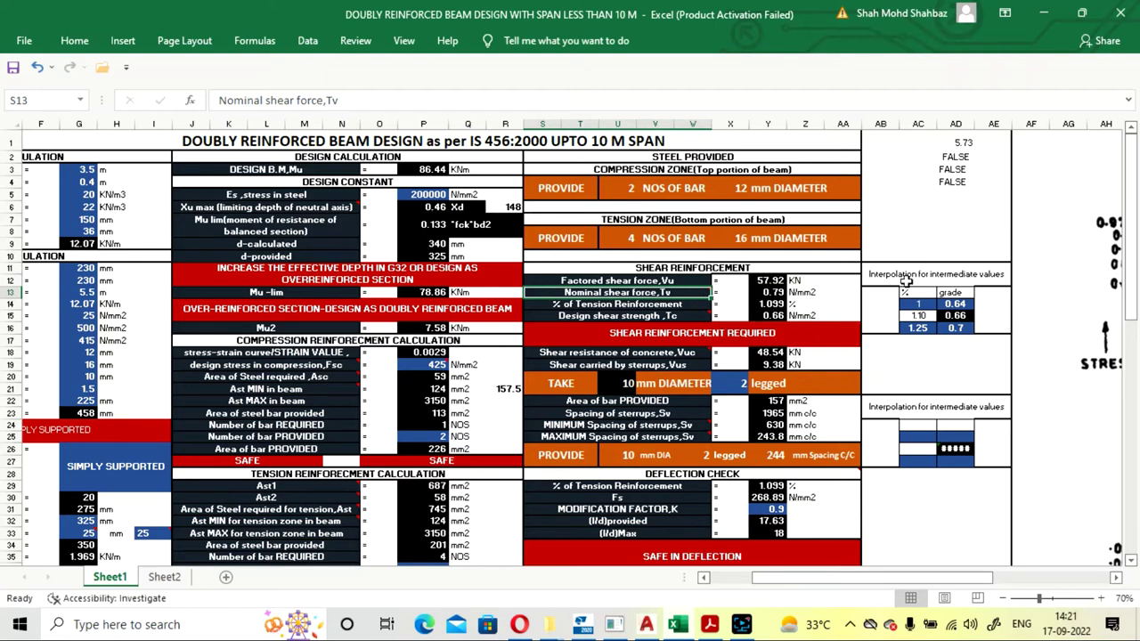
Step: Check the tension reinforcement percentage in Y14 and design shear strength Tc in Y15
key(Down)
key(Right)
key(Right)
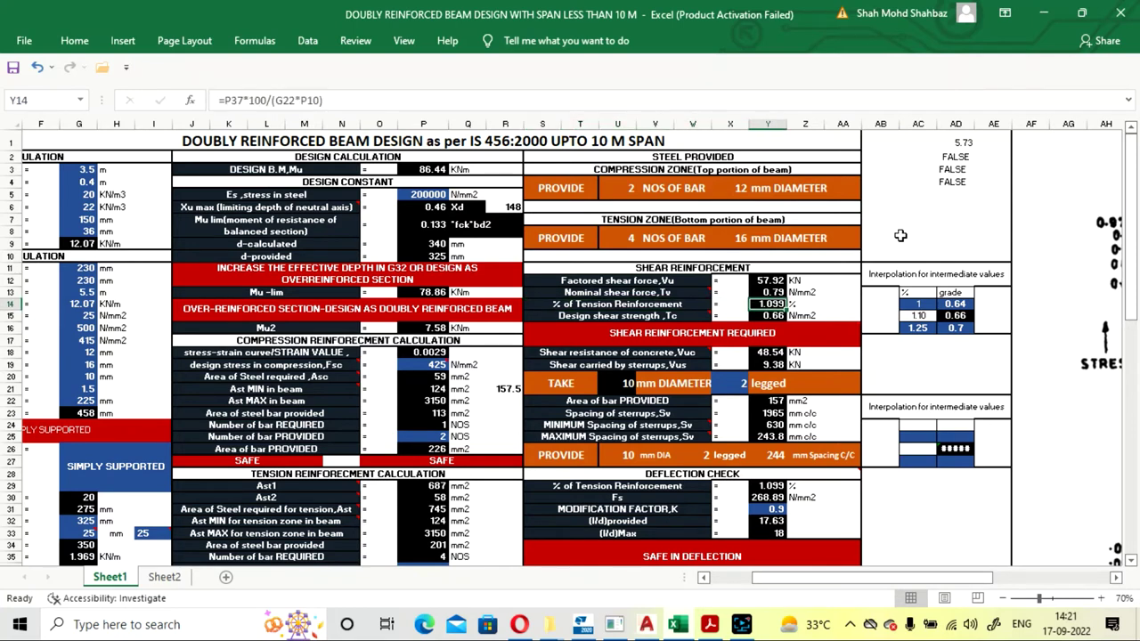
key(Down)
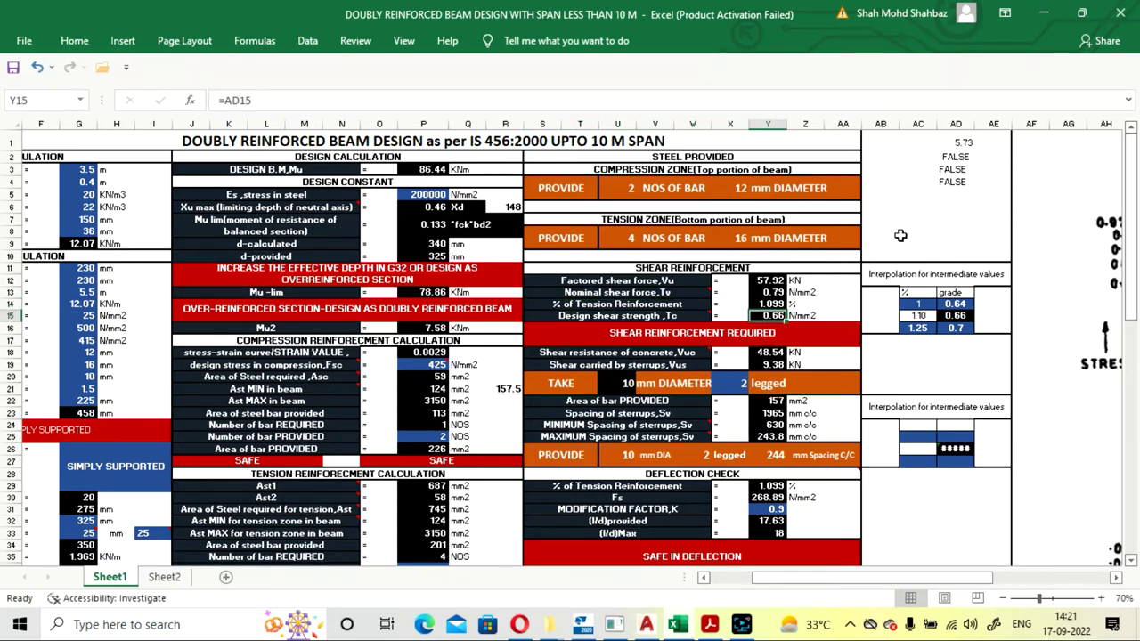
key(Left)
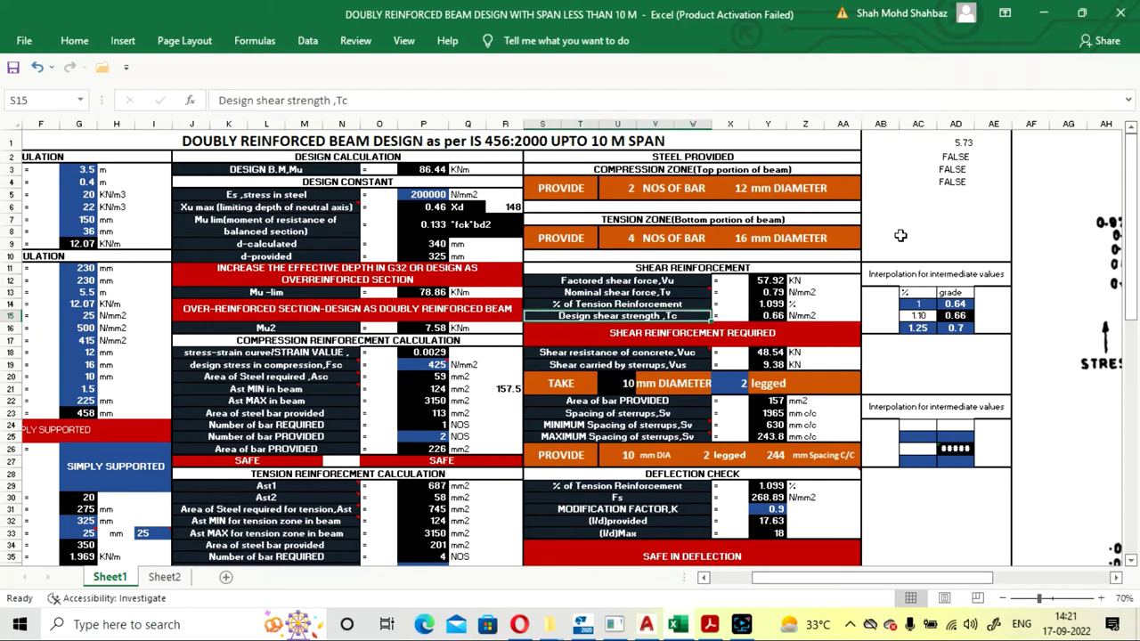
key(Right)
key(Right)
key(Right)
key(Right)
key(Right)
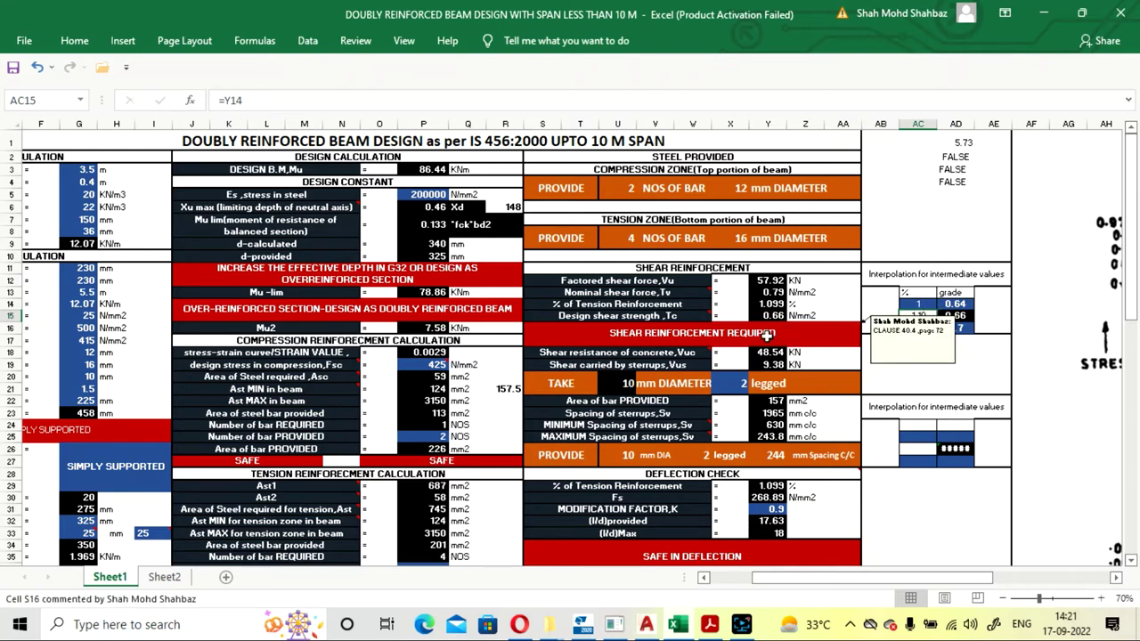
scroll(917, 342, down, 9)
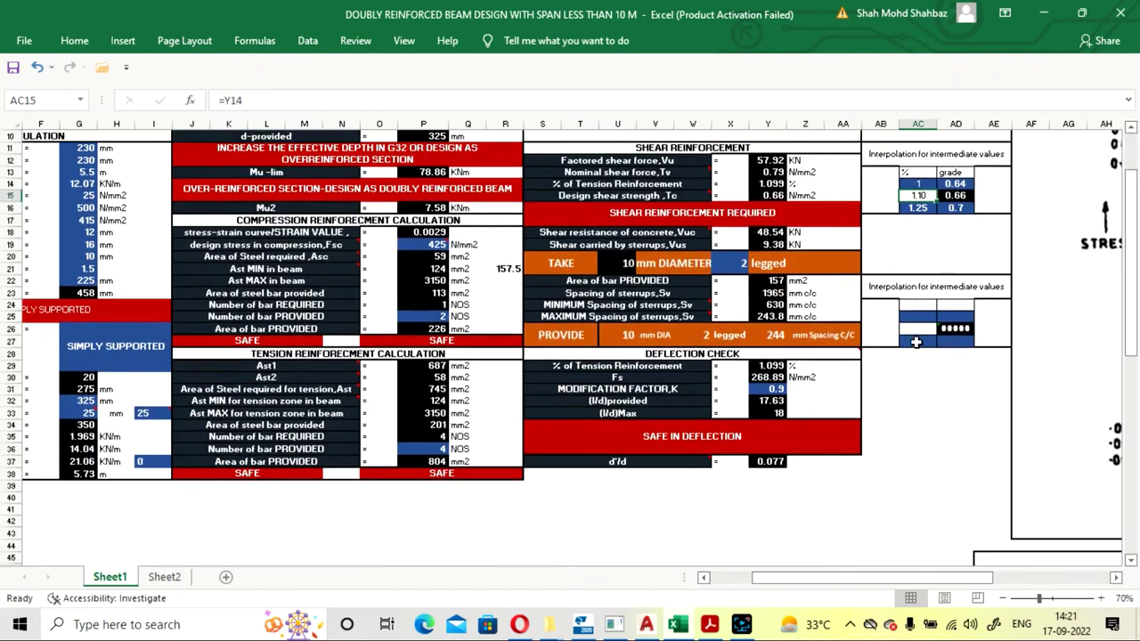
scroll(917, 343, up, 8)
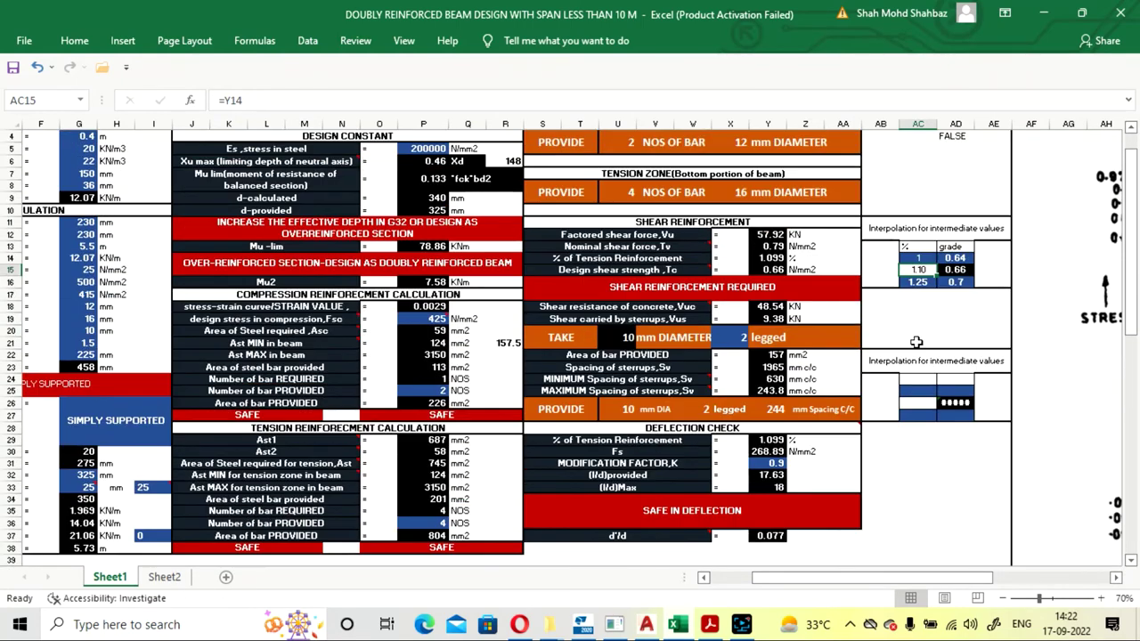
mouse_move(701, 272)
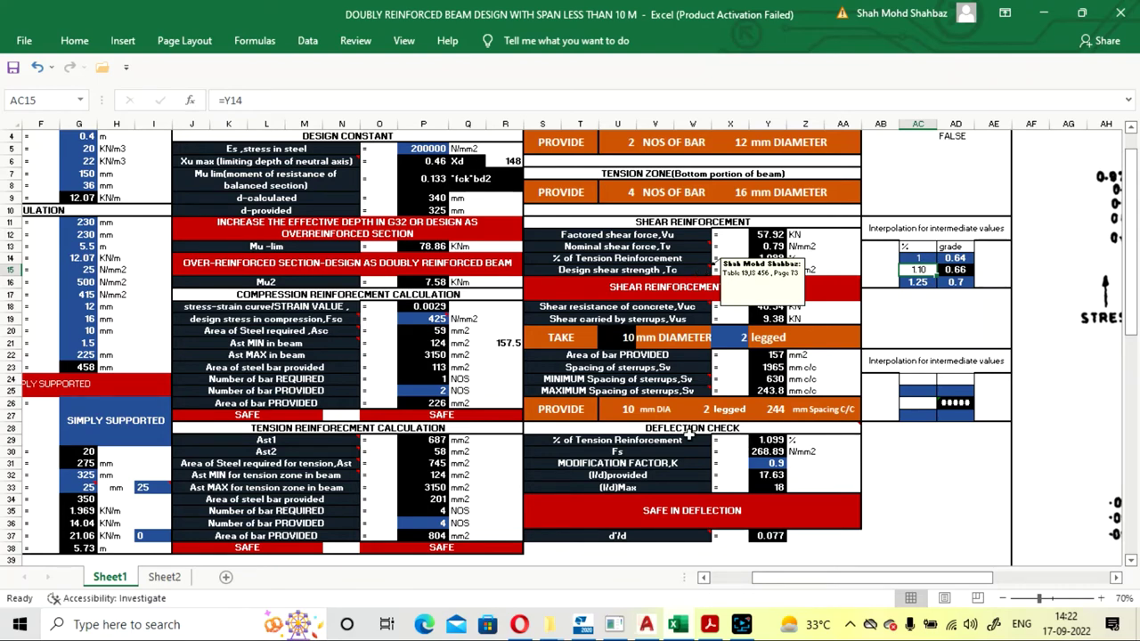
click(710, 625)
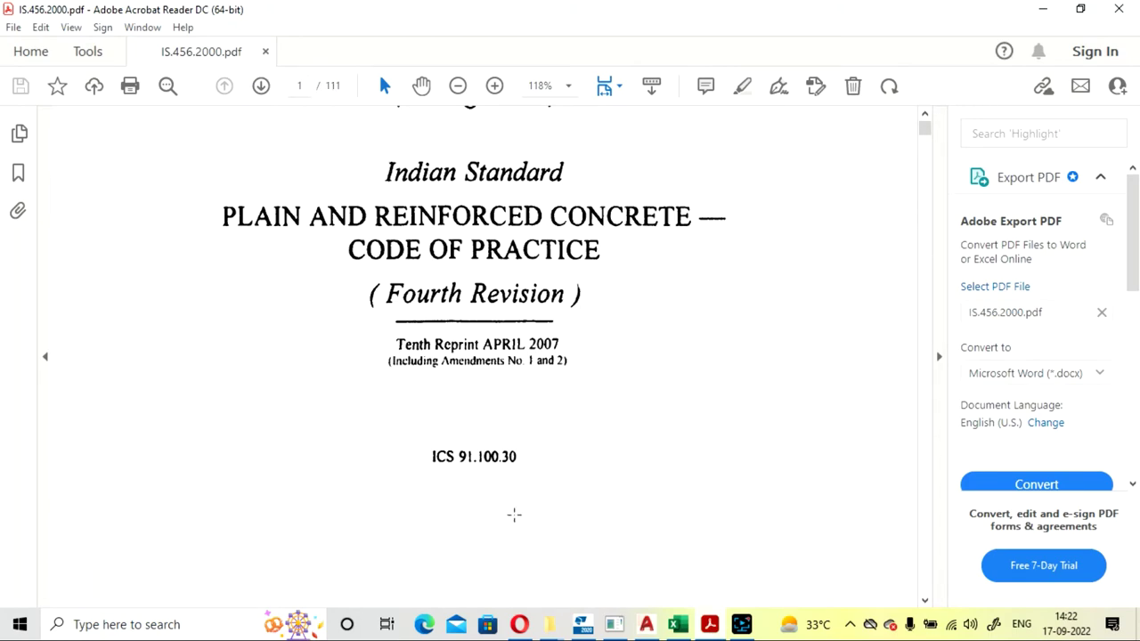
Step: Jump the IS 456 PDF to page 83 in Acrobat Reader
click(678, 625)
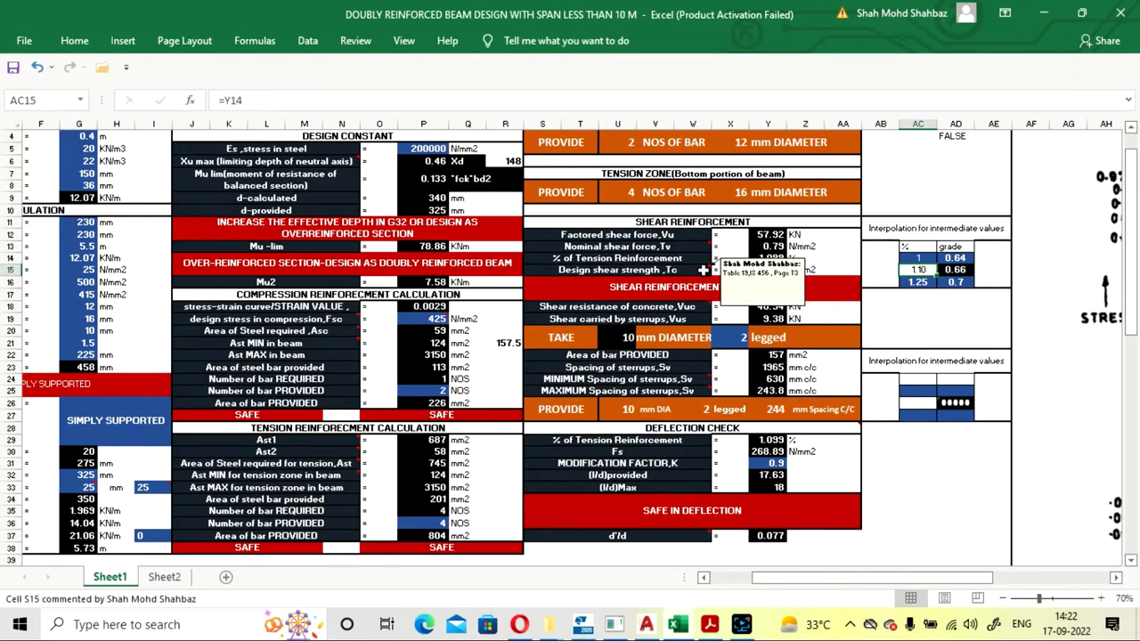
click(710, 625)
click(305, 89)
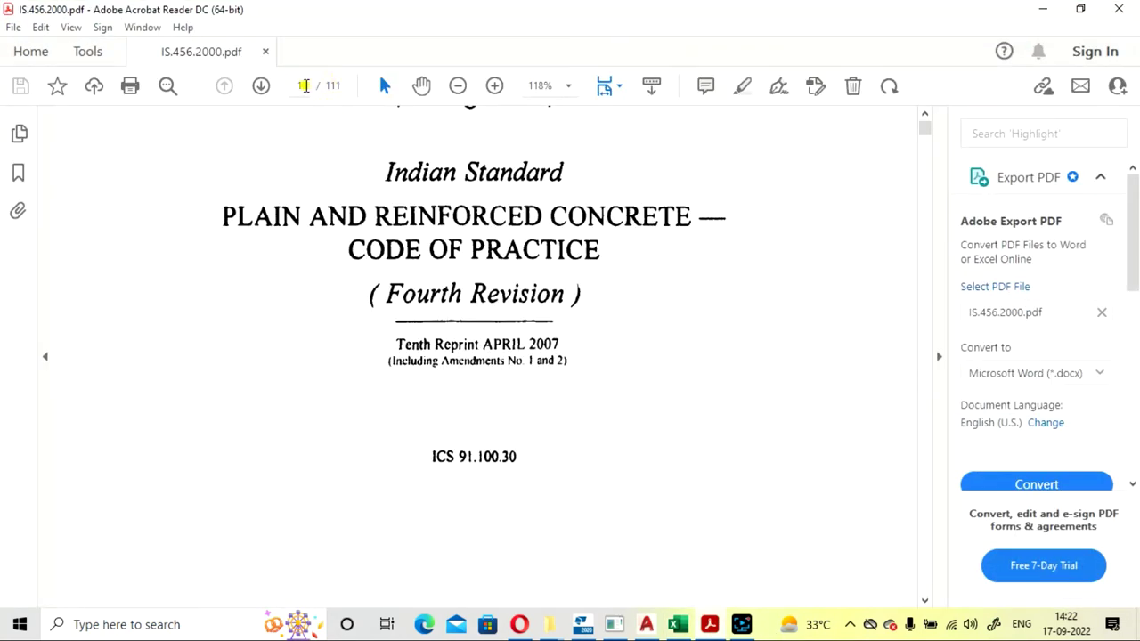
text(83)
click(363, 166)
key(ctrl+a)
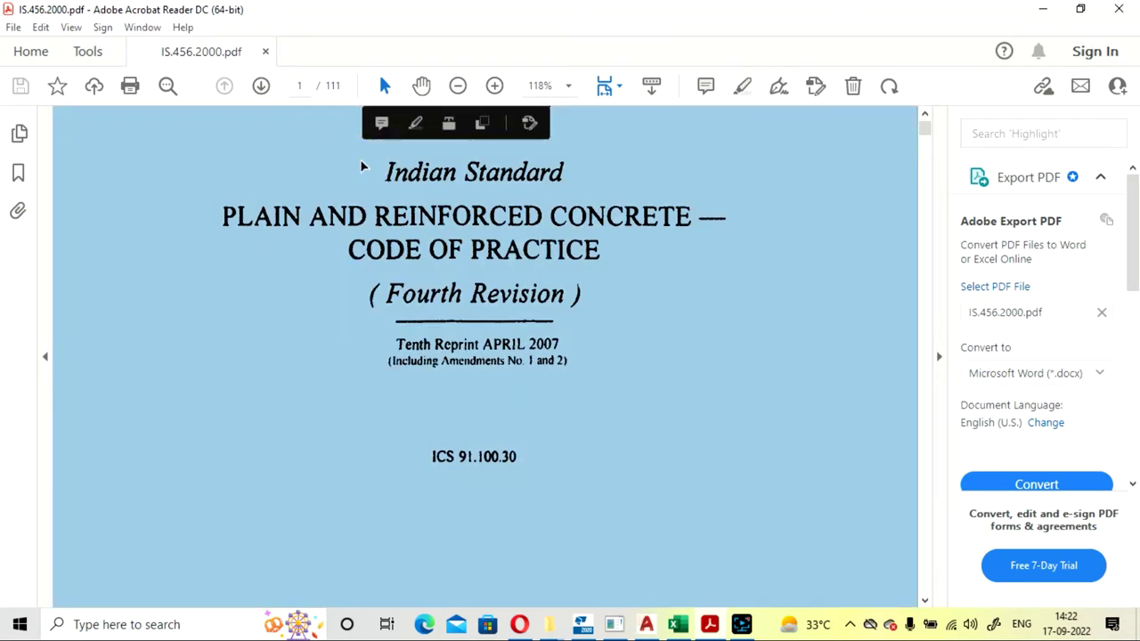
click(306, 86)
text(8.3)
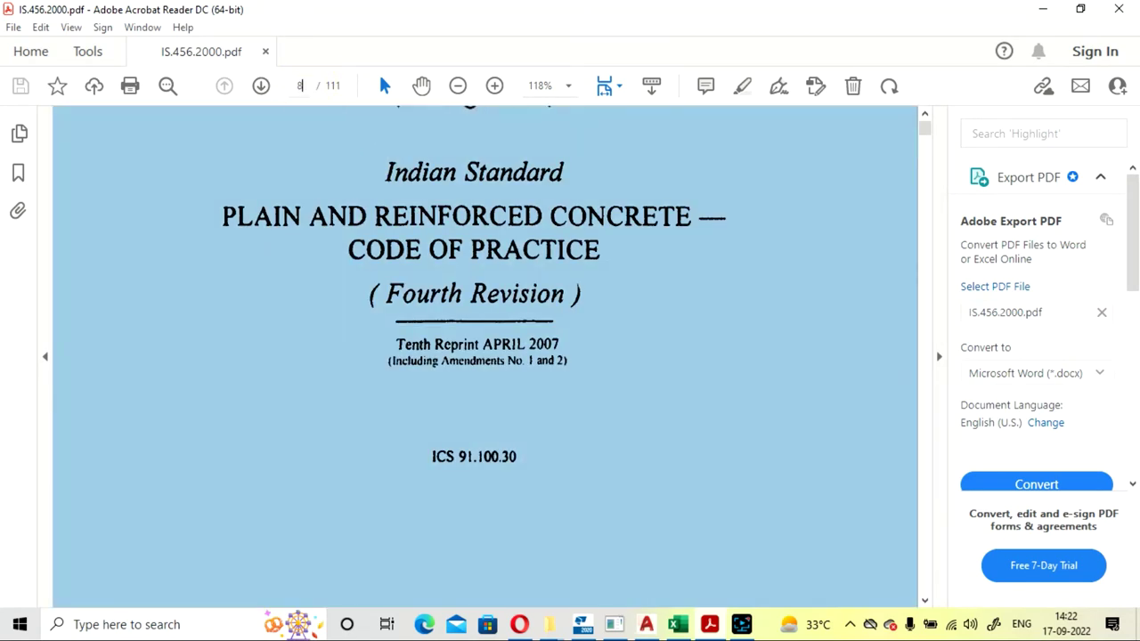
key(BackSpace)
key(BackSpace)
key(BackSpace)
text(83)
key(Return)
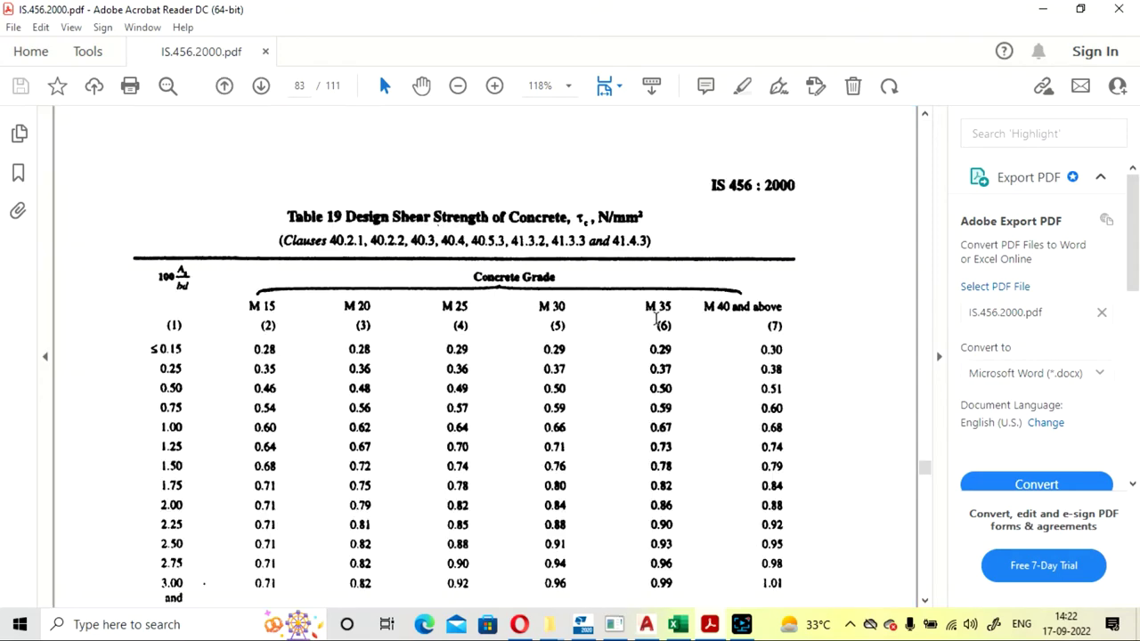
Step: Scroll to Table 19 on design shear strength, then return to Excel
scroll(656, 315, down, 2)
scroll(656, 316, up, 1)
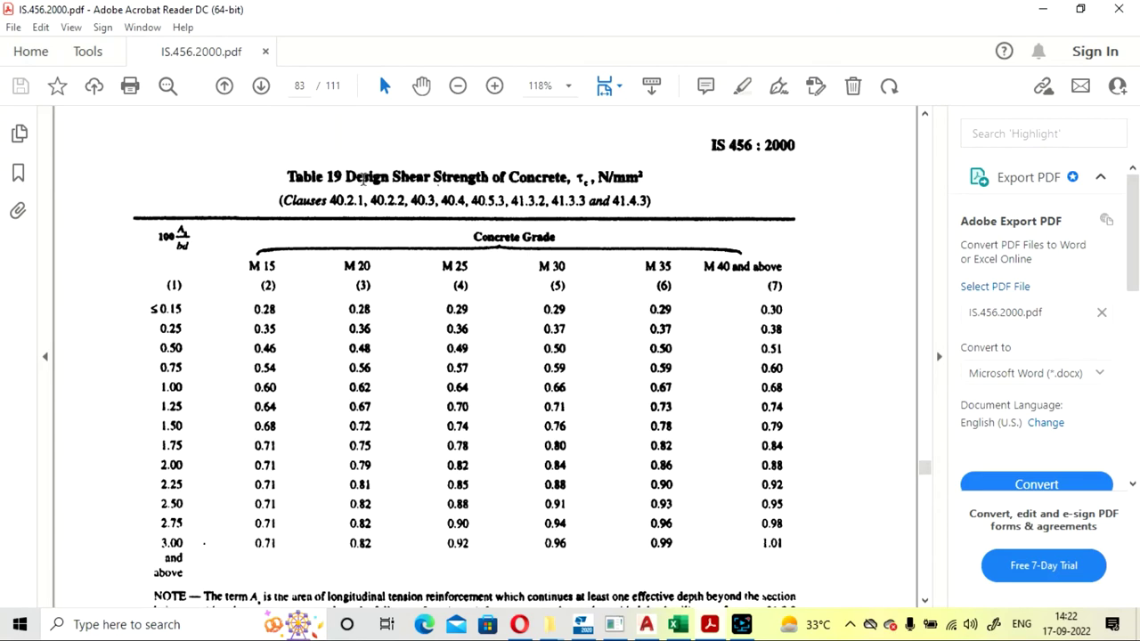
scroll(364, 178, down, 1)
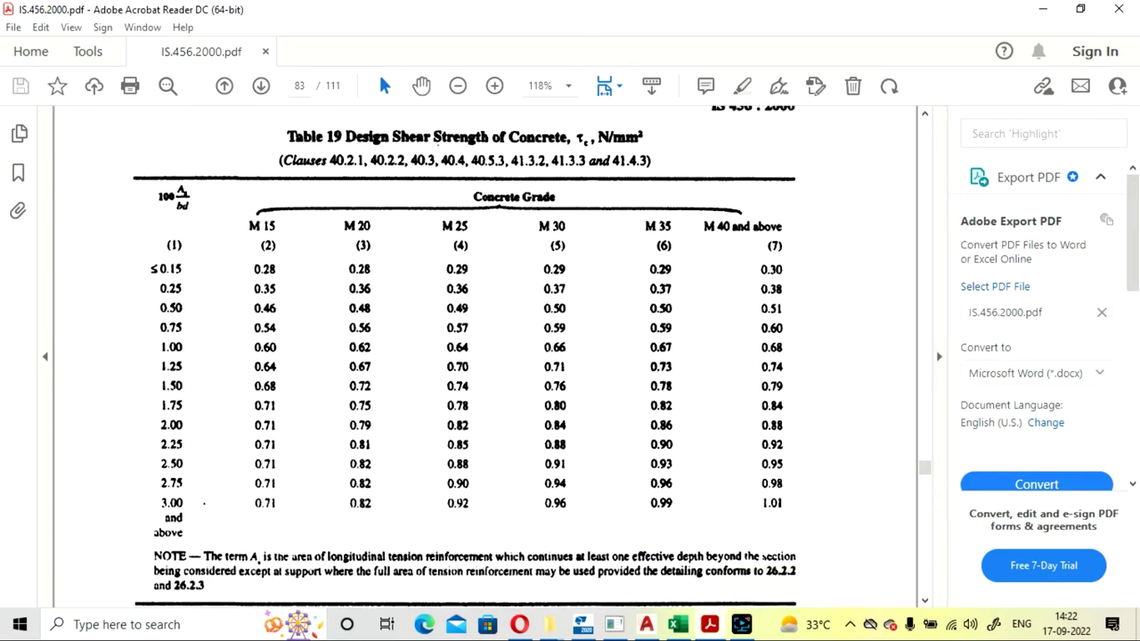
click(679, 626)
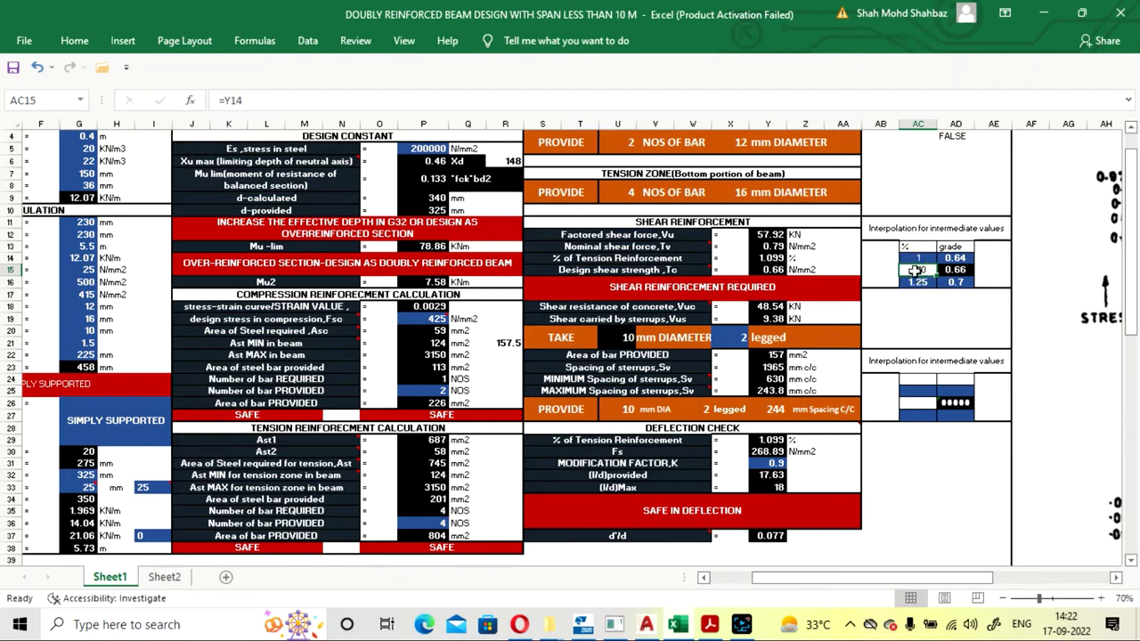
click(918, 320)
click(917, 270)
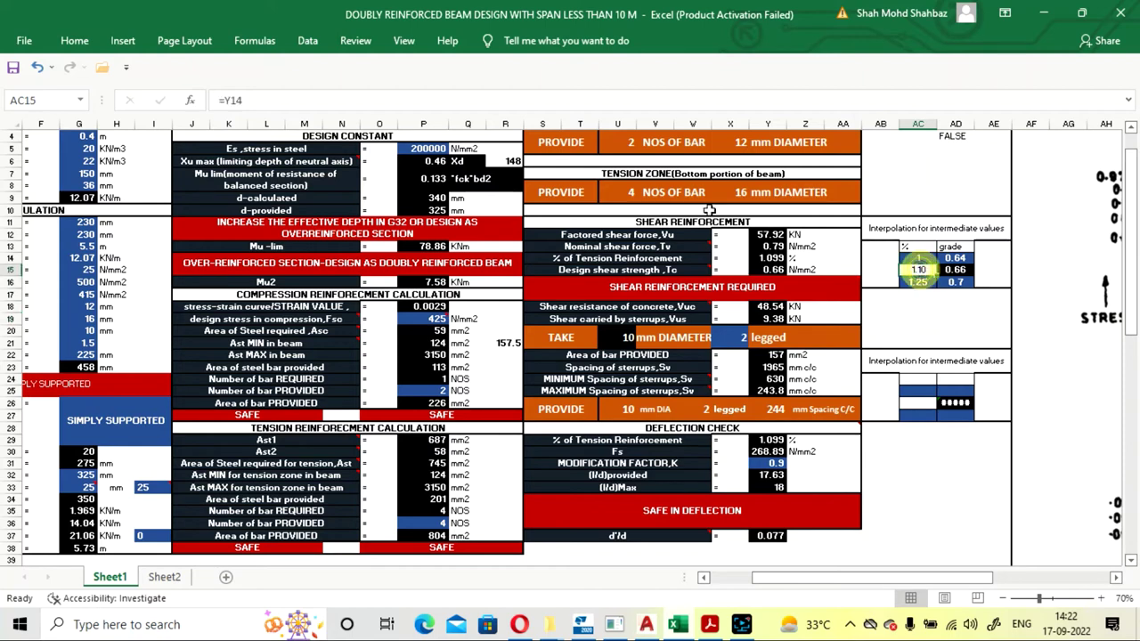
text(=)
click(768, 258)
click(330, 96)
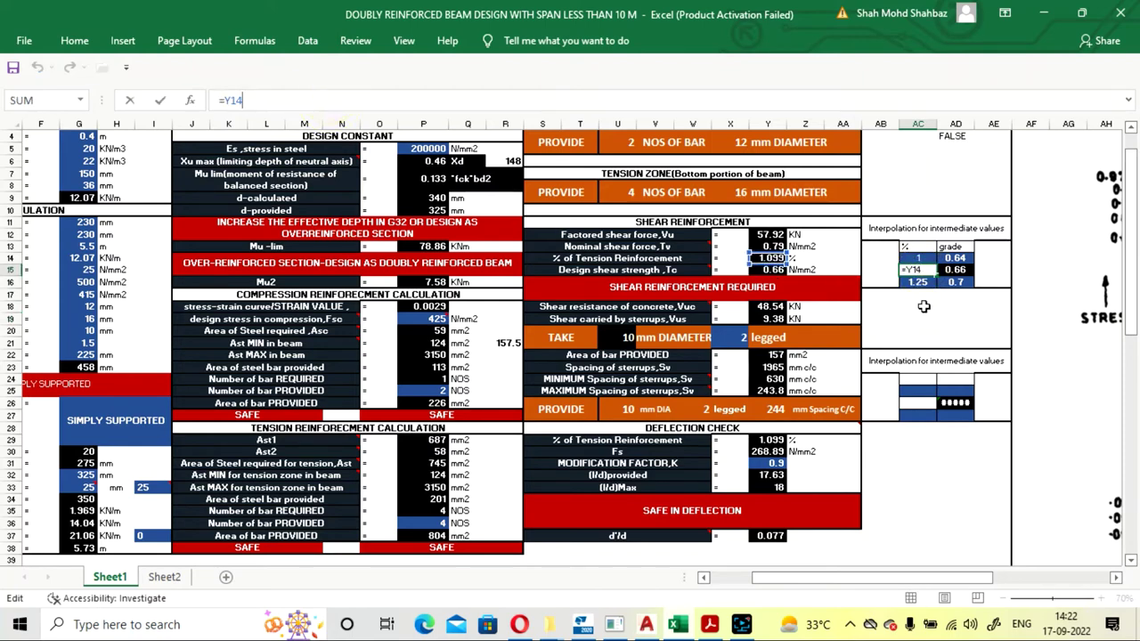
key(Return)
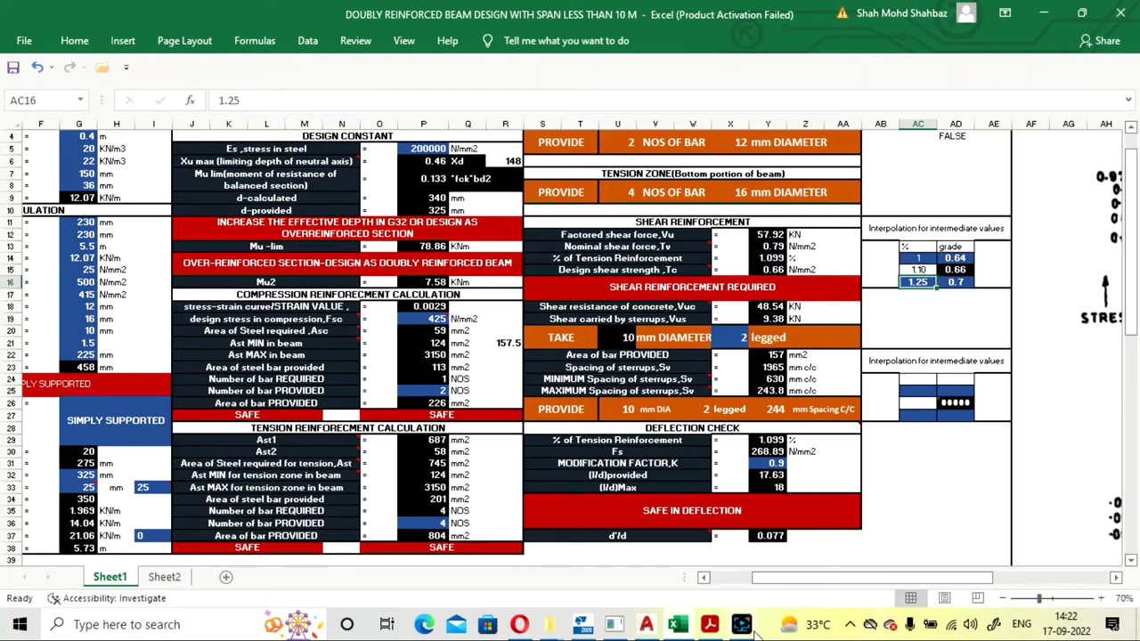
click(710, 626)
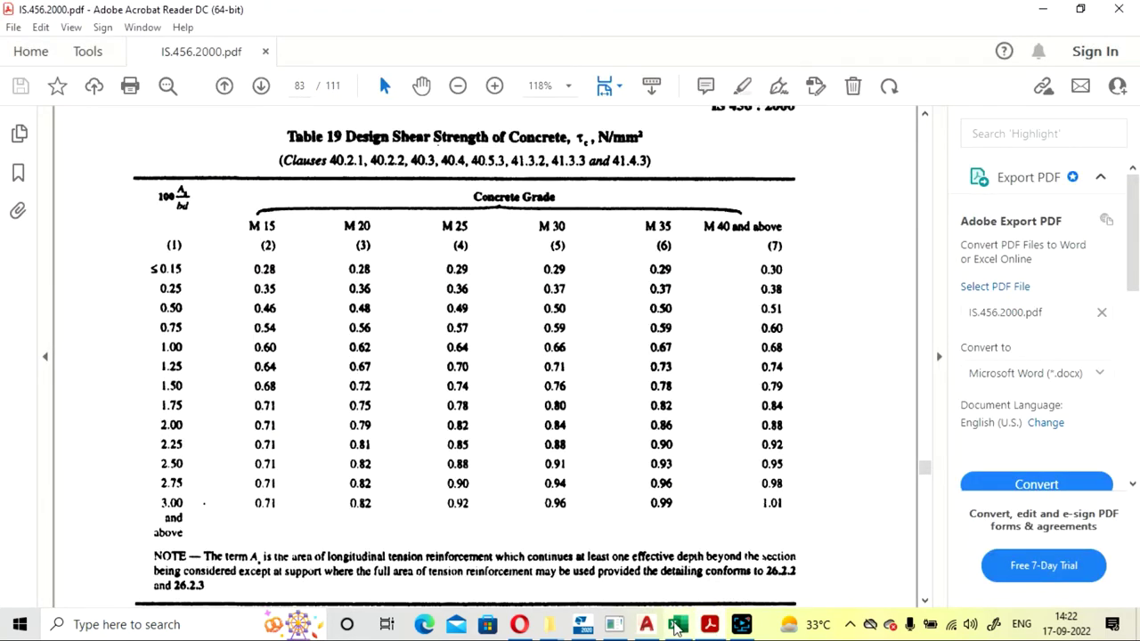
click(710, 626)
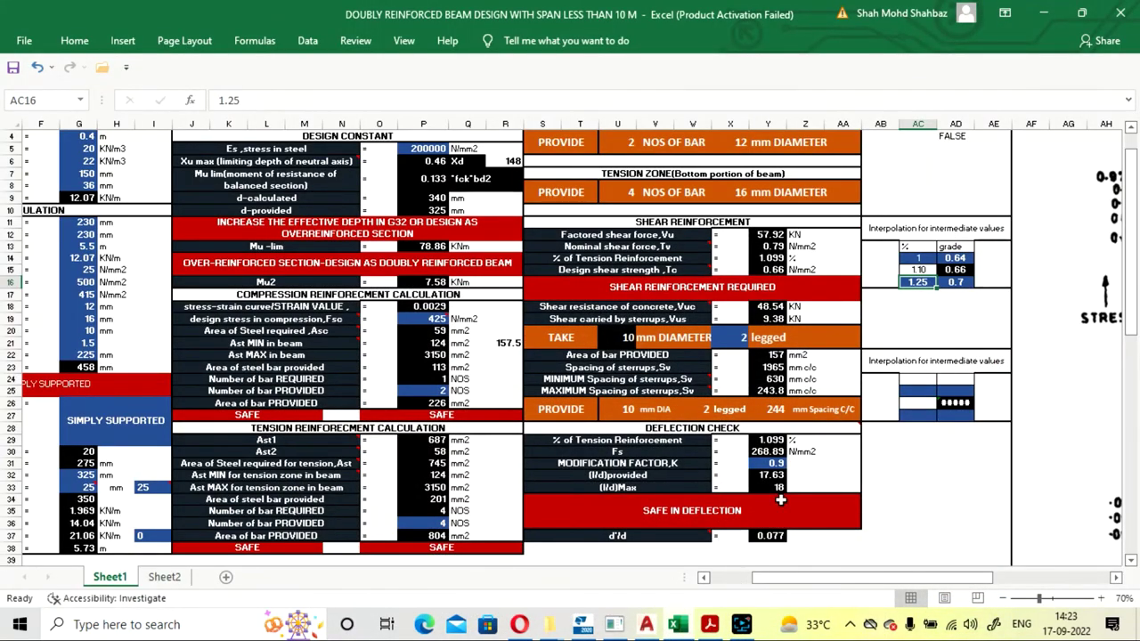
scroll(370, 403, up, 1)
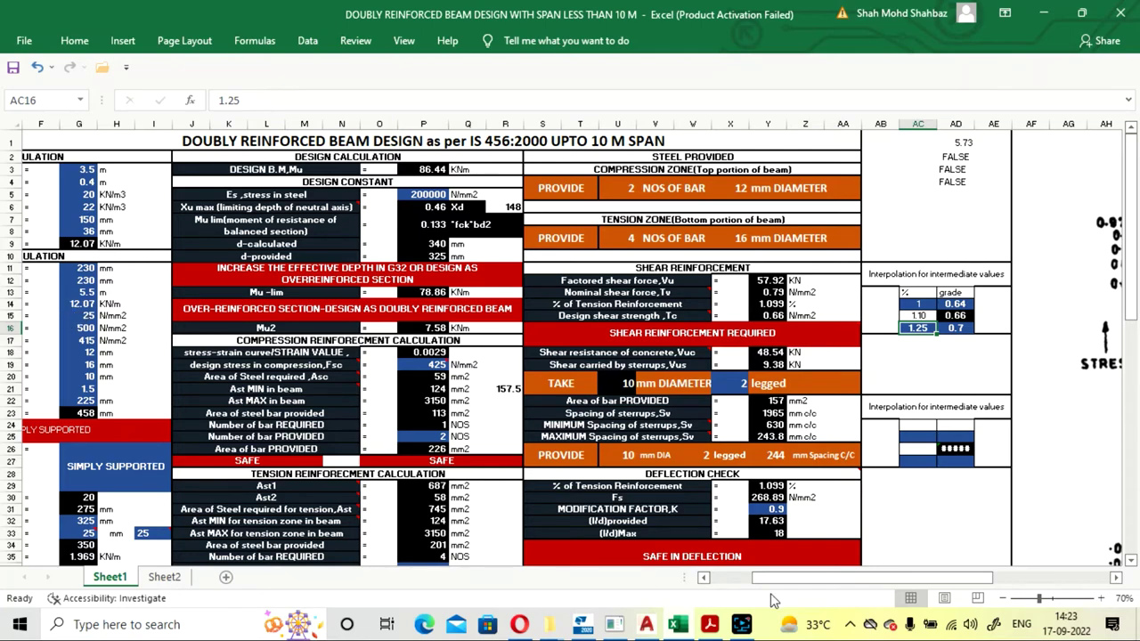
Step: Compare the spreadsheet's interpolation table against IS 456 Table 19 in the PDF
drag(808, 583, 766, 581)
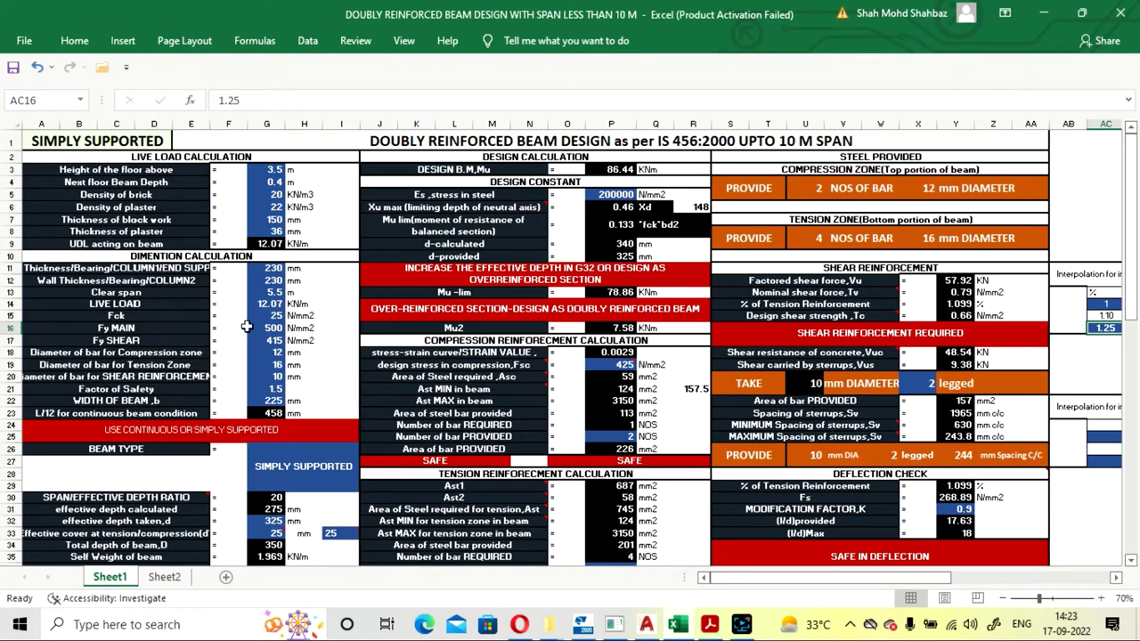
drag(873, 580, 971, 582)
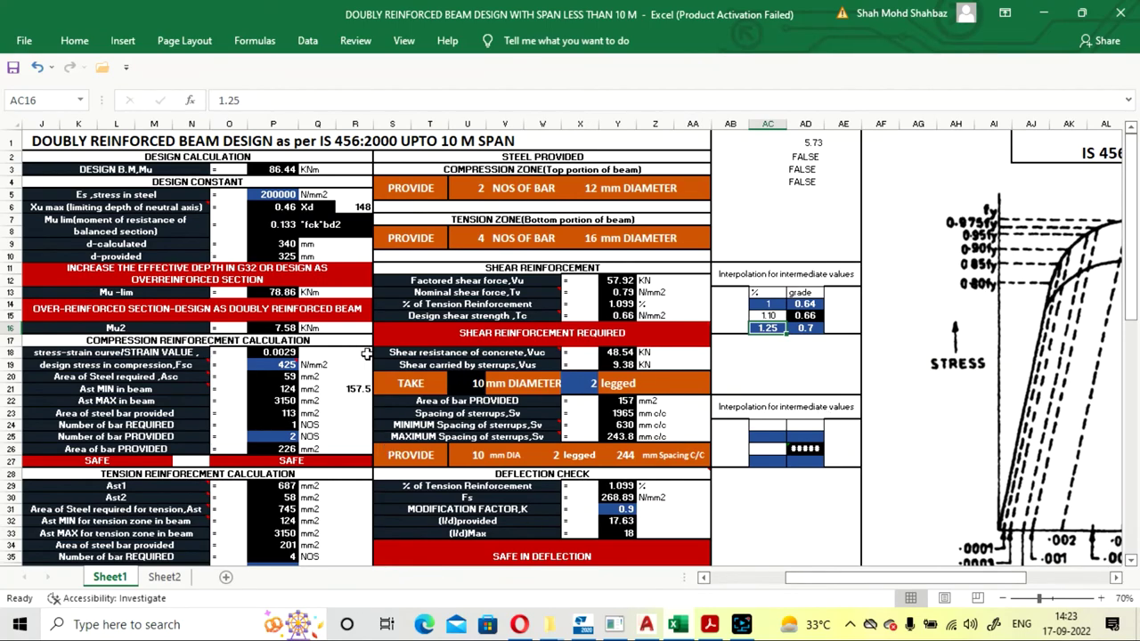
click(520, 624)
click(523, 627)
click(710, 624)
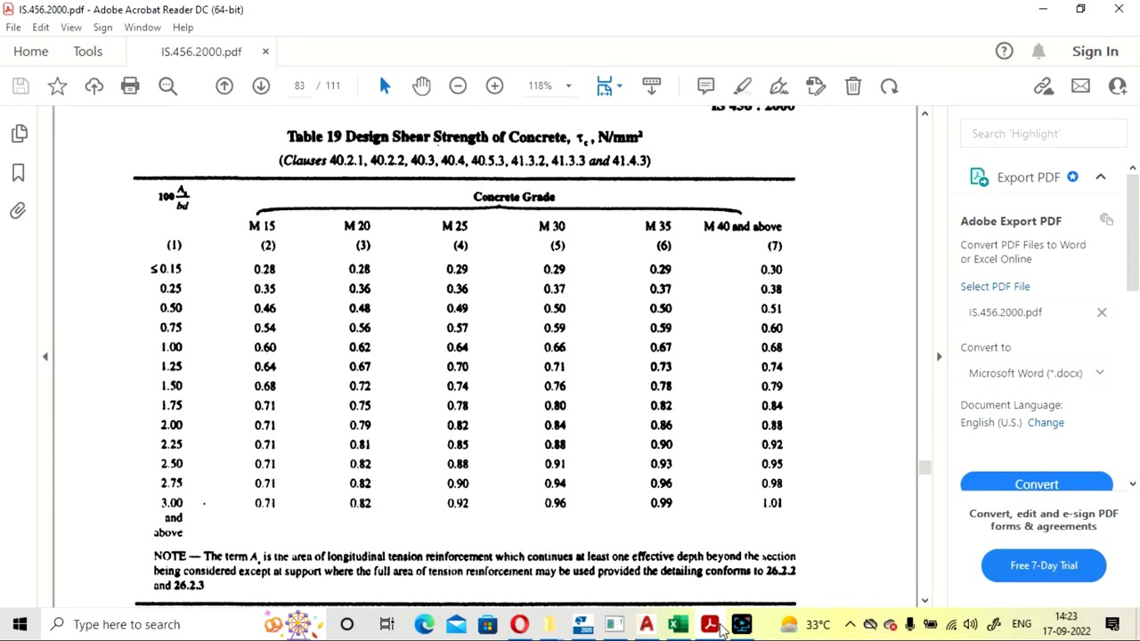
click(720, 627)
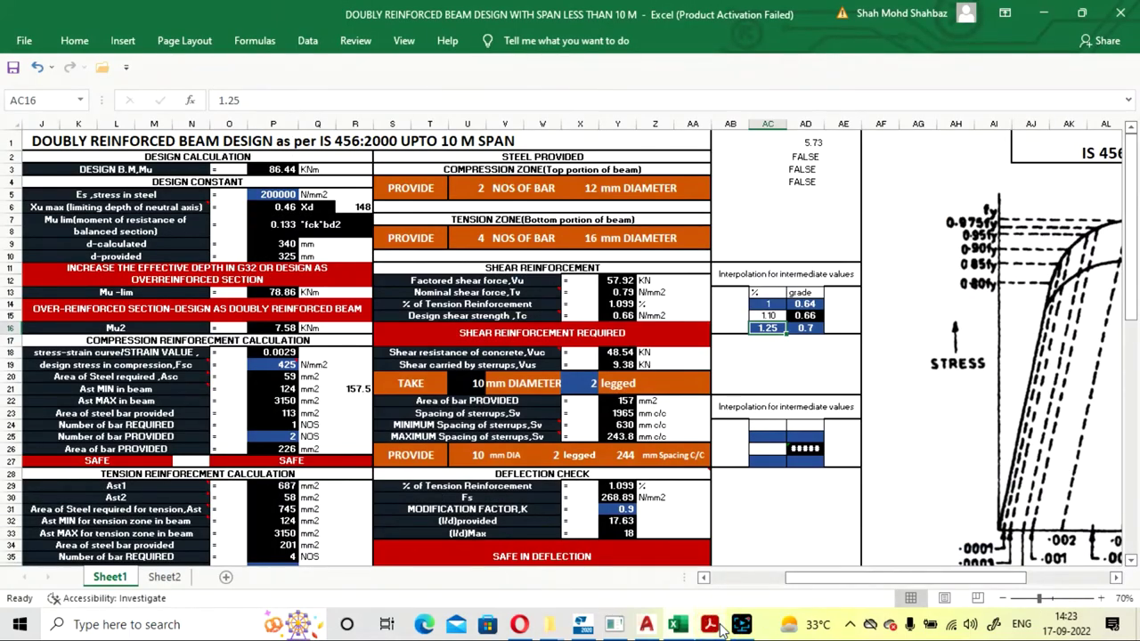
click(721, 627)
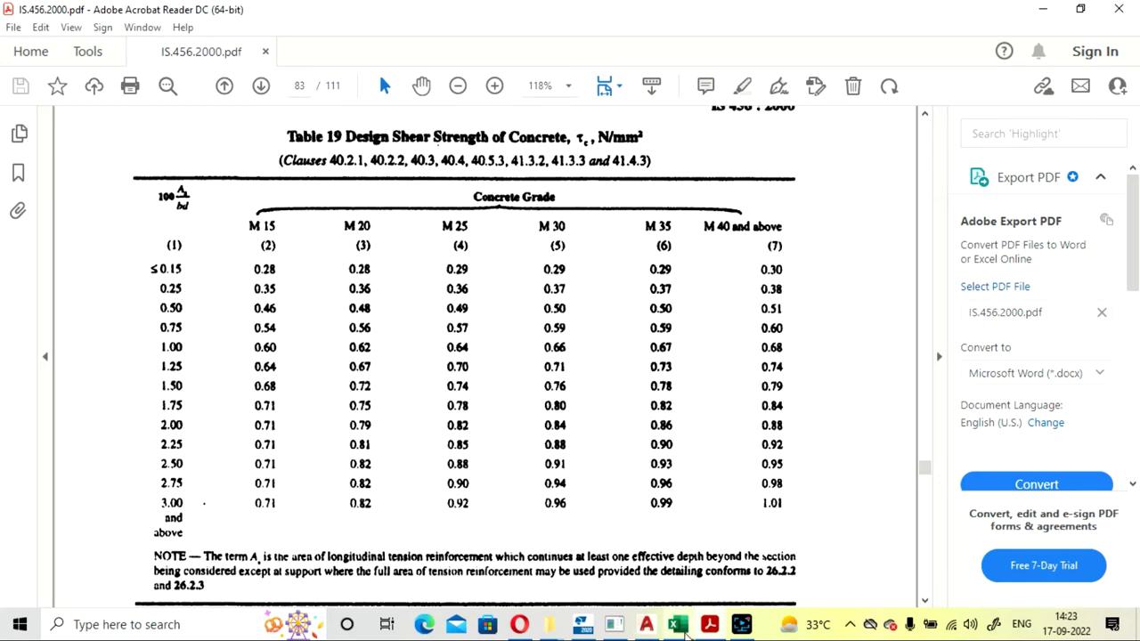
click(682, 627)
click(682, 627)
click(683, 627)
click(683, 628)
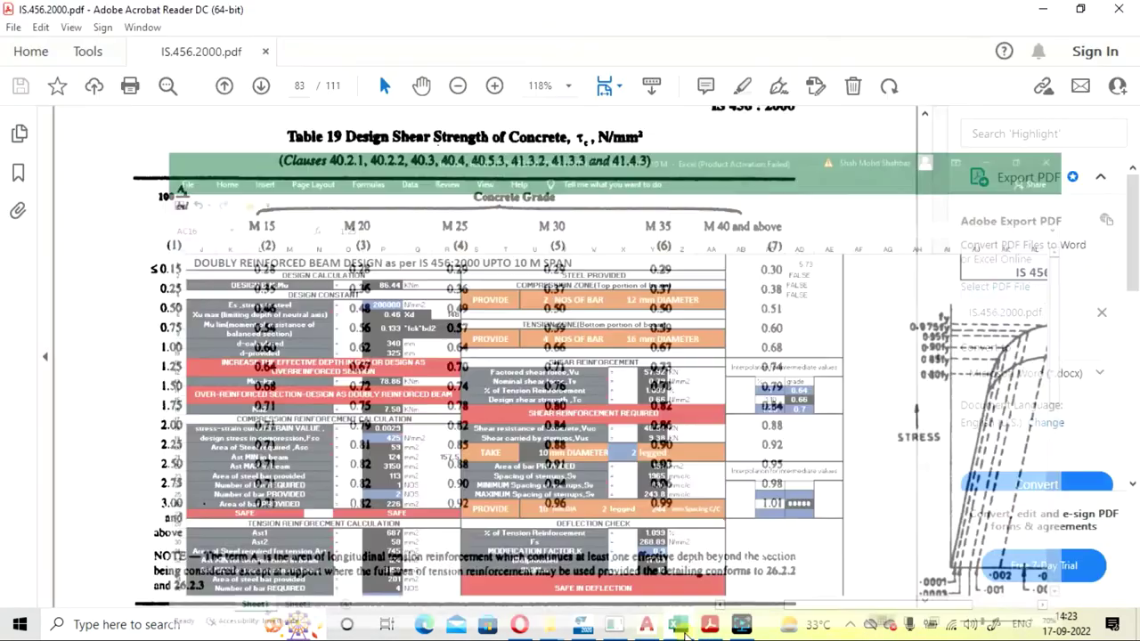
click(683, 628)
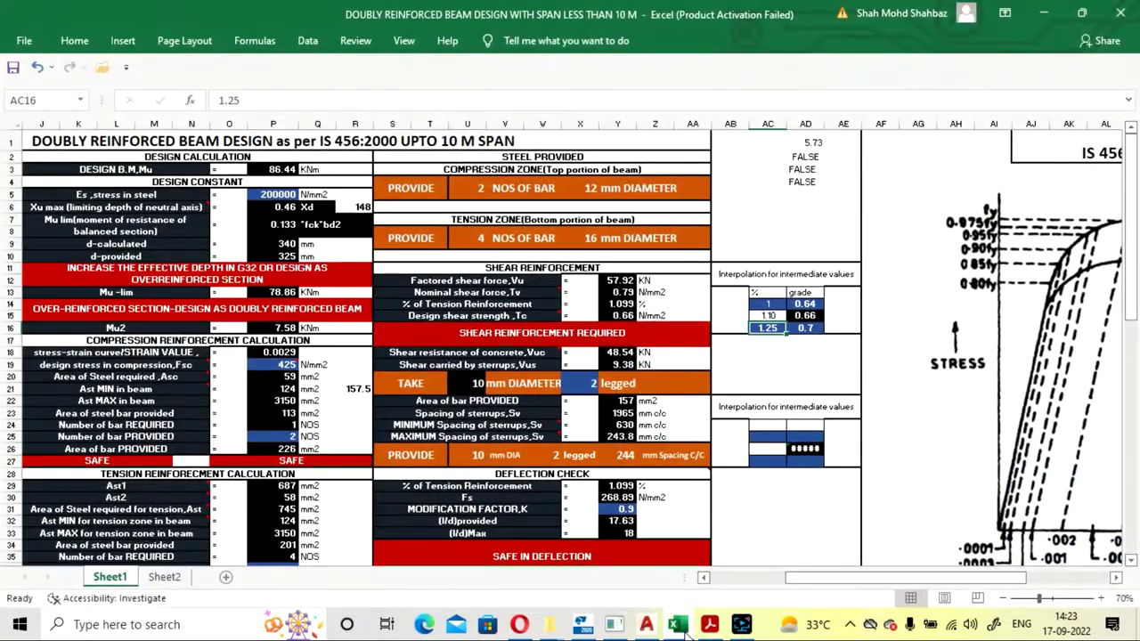
click(682, 627)
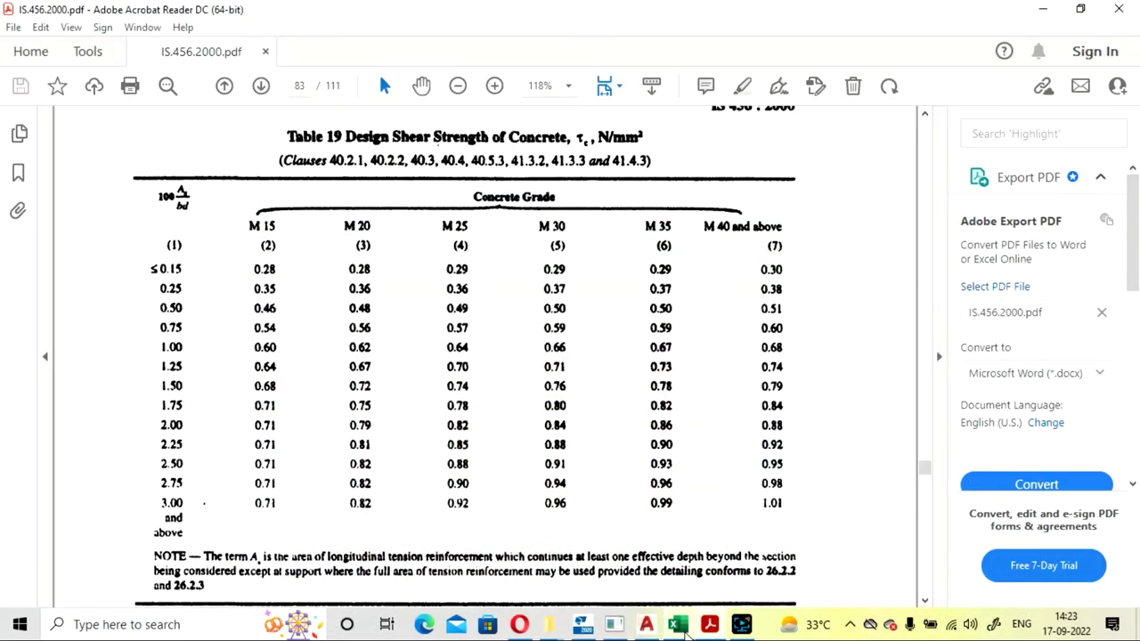
click(682, 627)
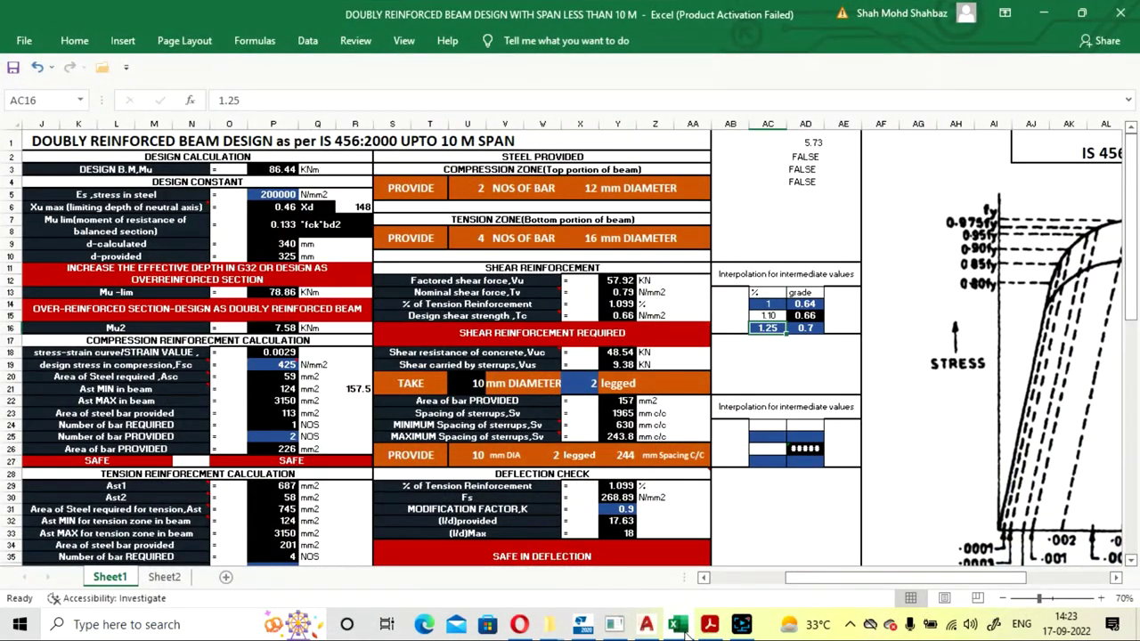
click(682, 628)
click(682, 627)
click(682, 627)
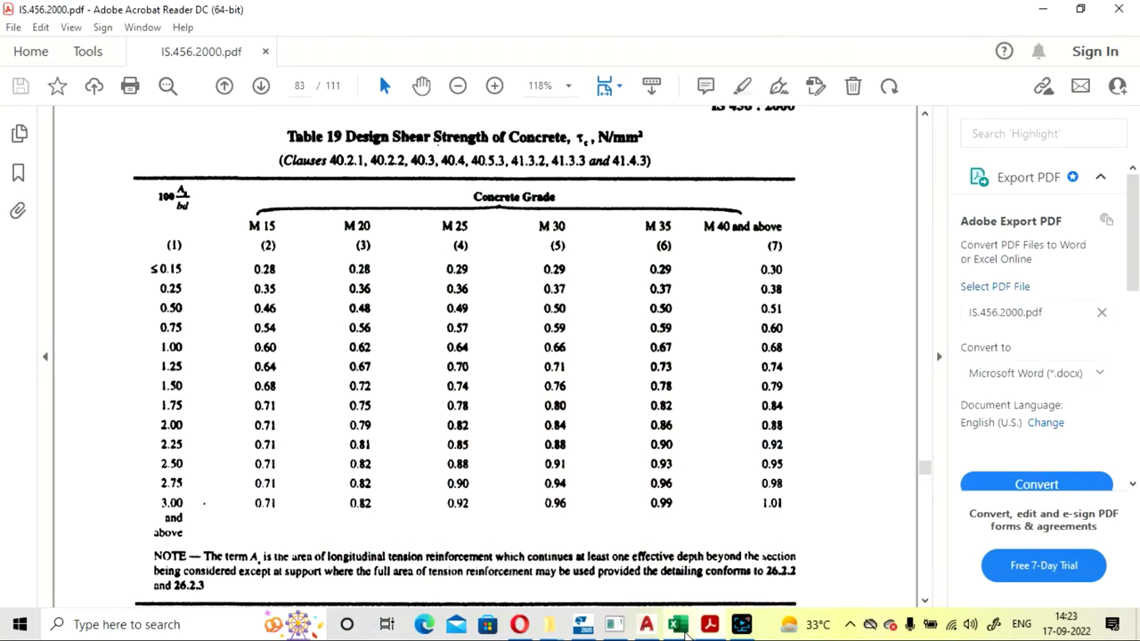
click(683, 627)
Step: Enter 1.15 as the interpolation table's upper percentage bound
click(741, 625)
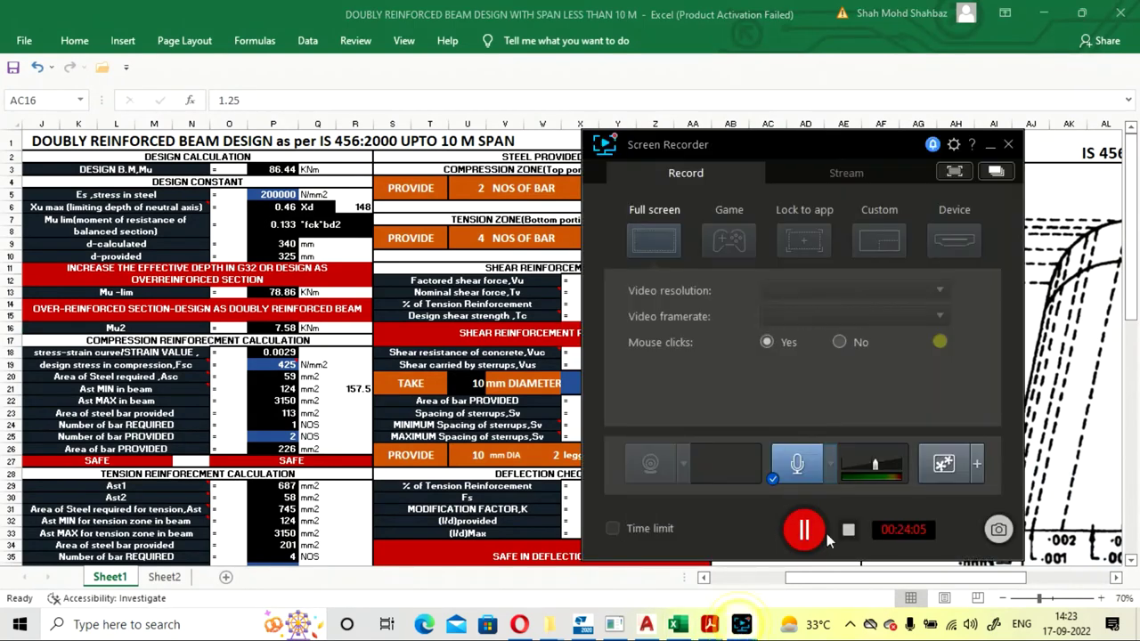
click(803, 528)
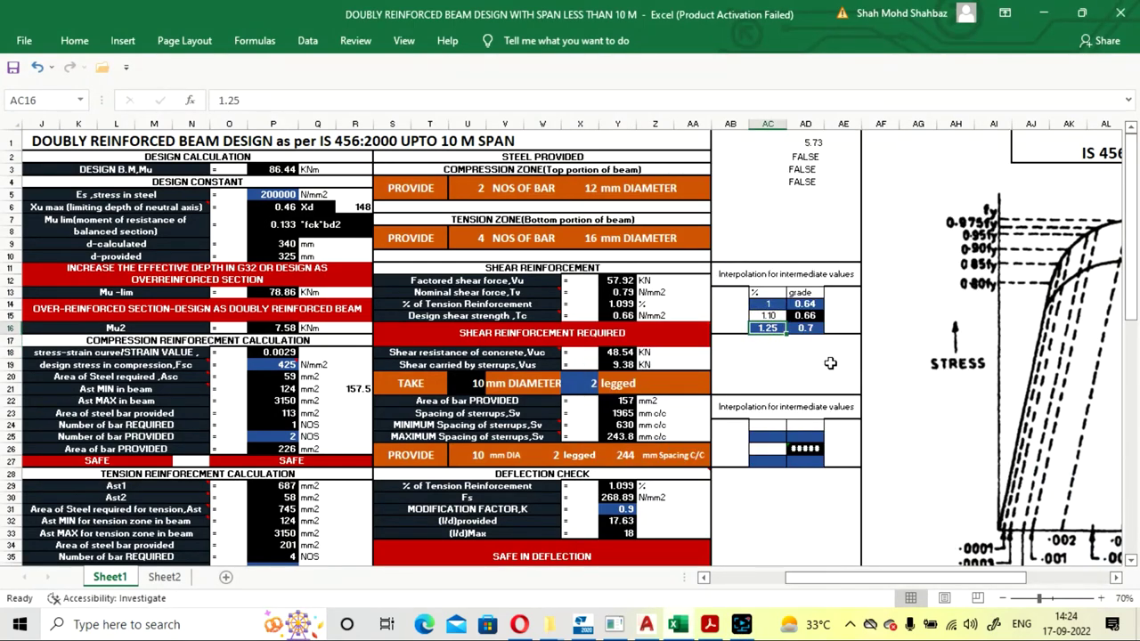
text(1.15)
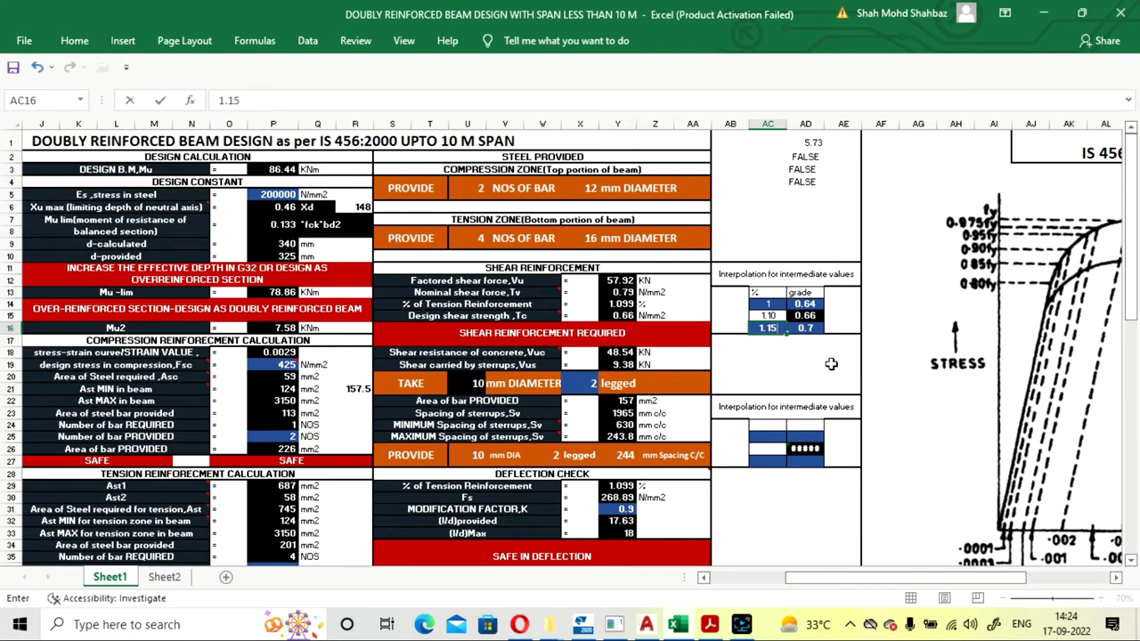
click(830, 362)
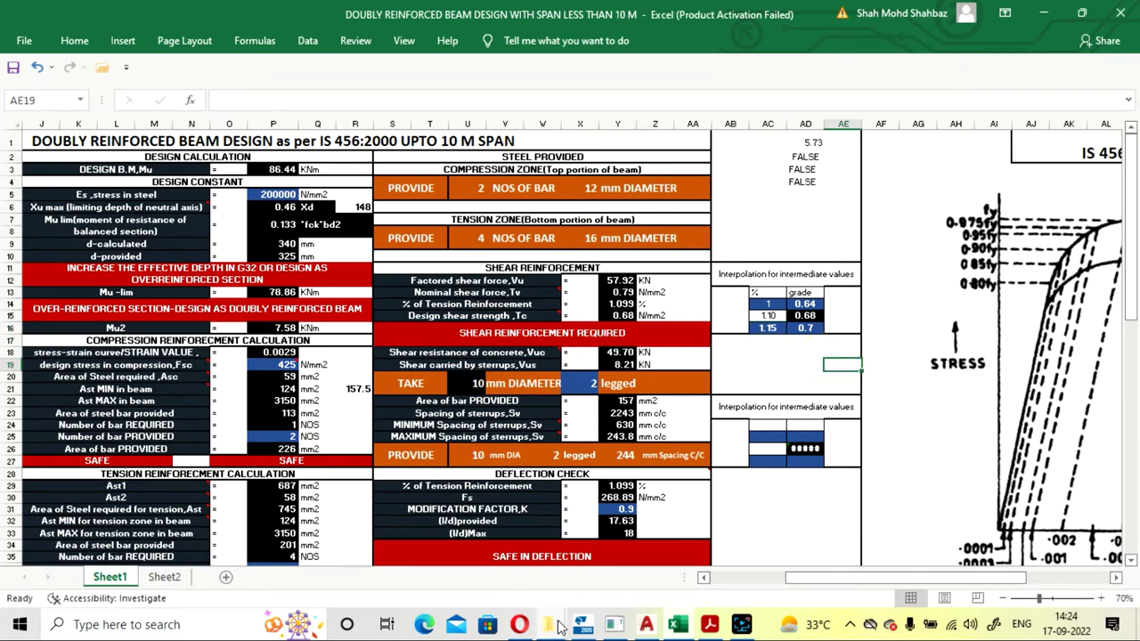
Step: Recheck Table 19 and set both grade values, AD14 and AD16, to 0.29
click(709, 625)
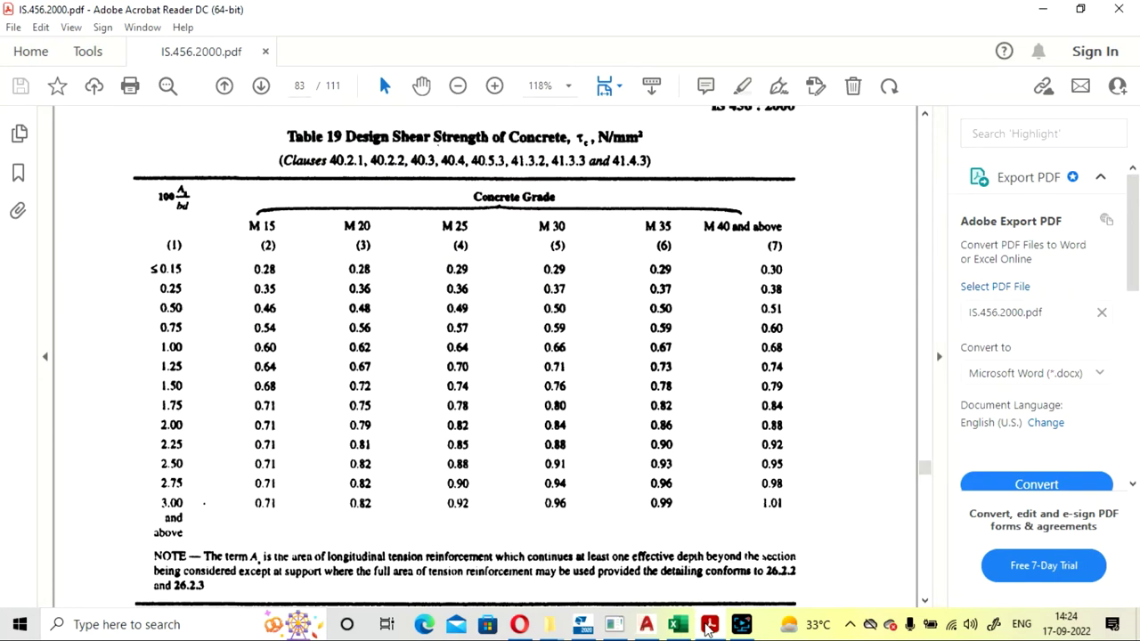
click(709, 625)
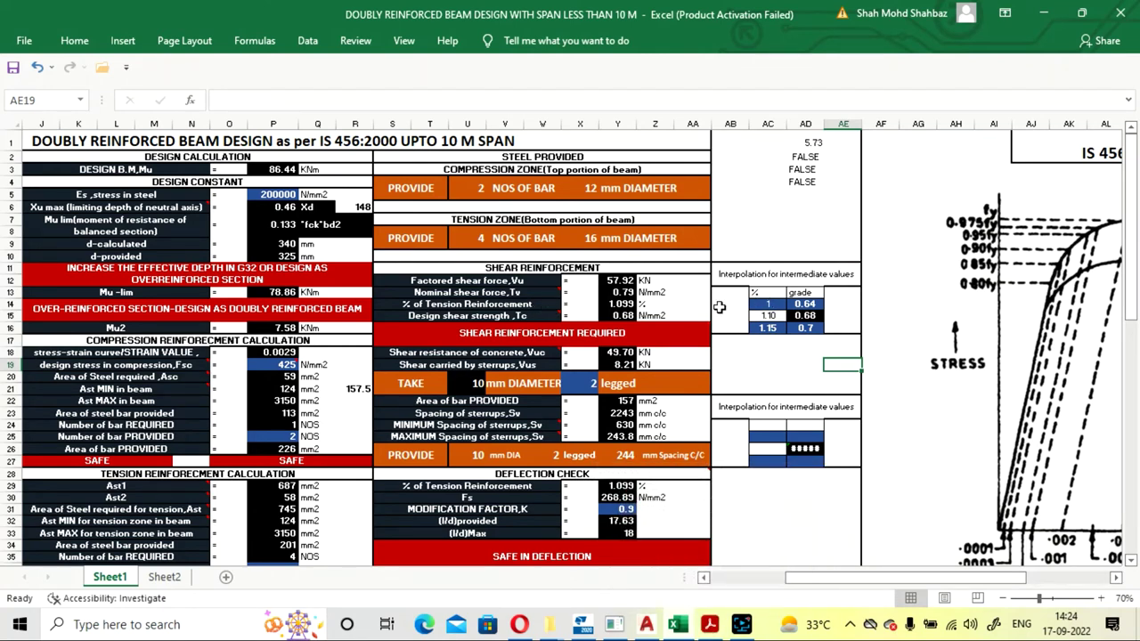
click(710, 624)
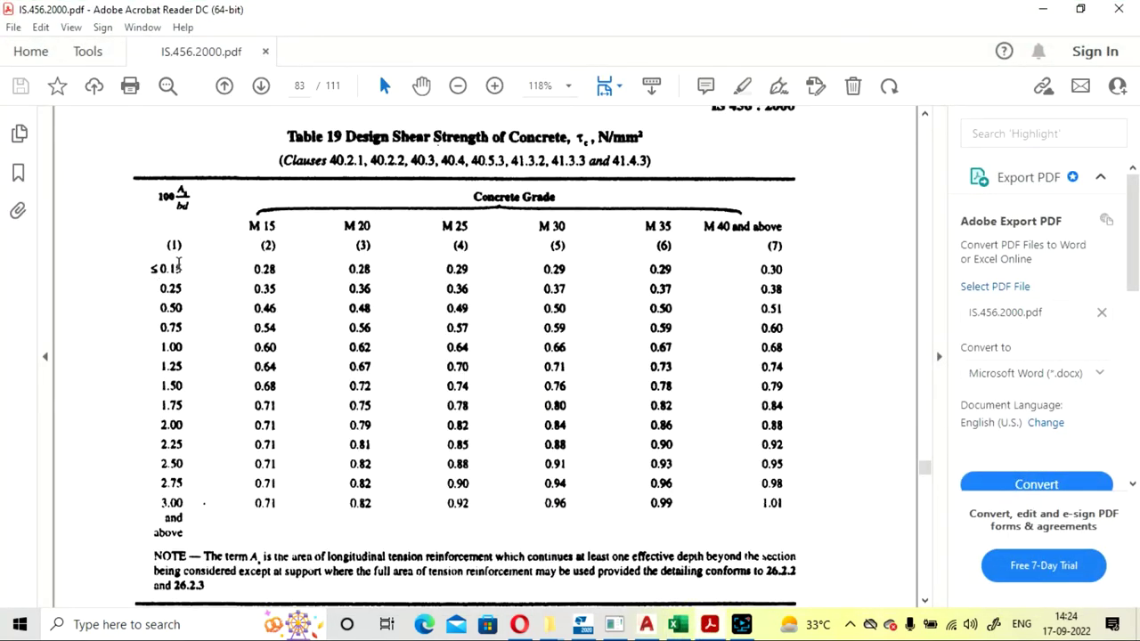
click(710, 624)
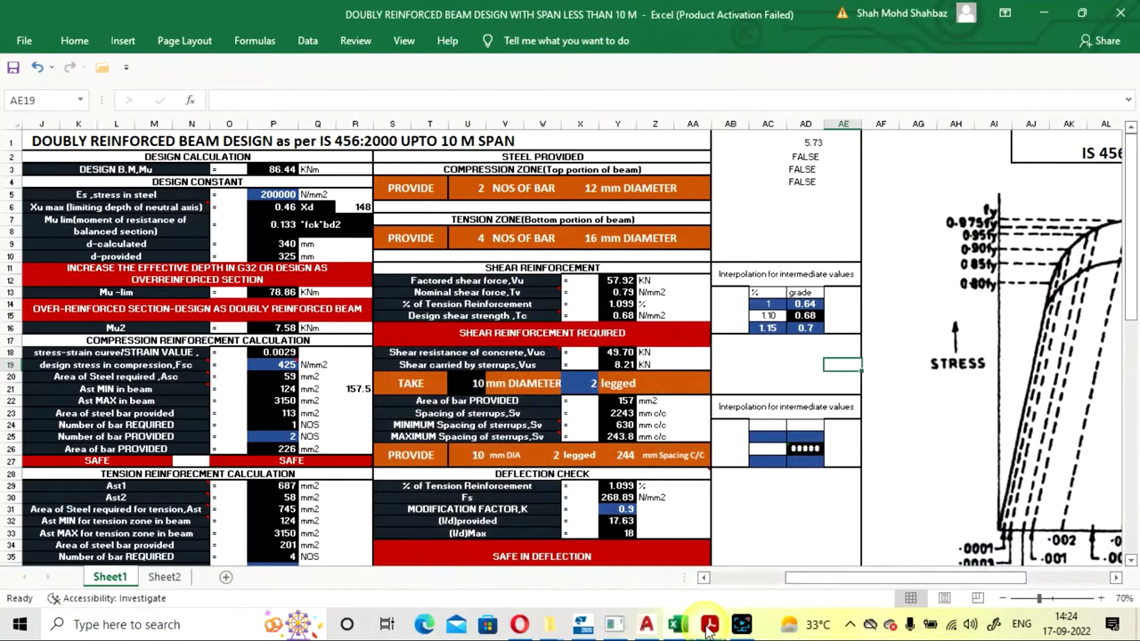
click(710, 624)
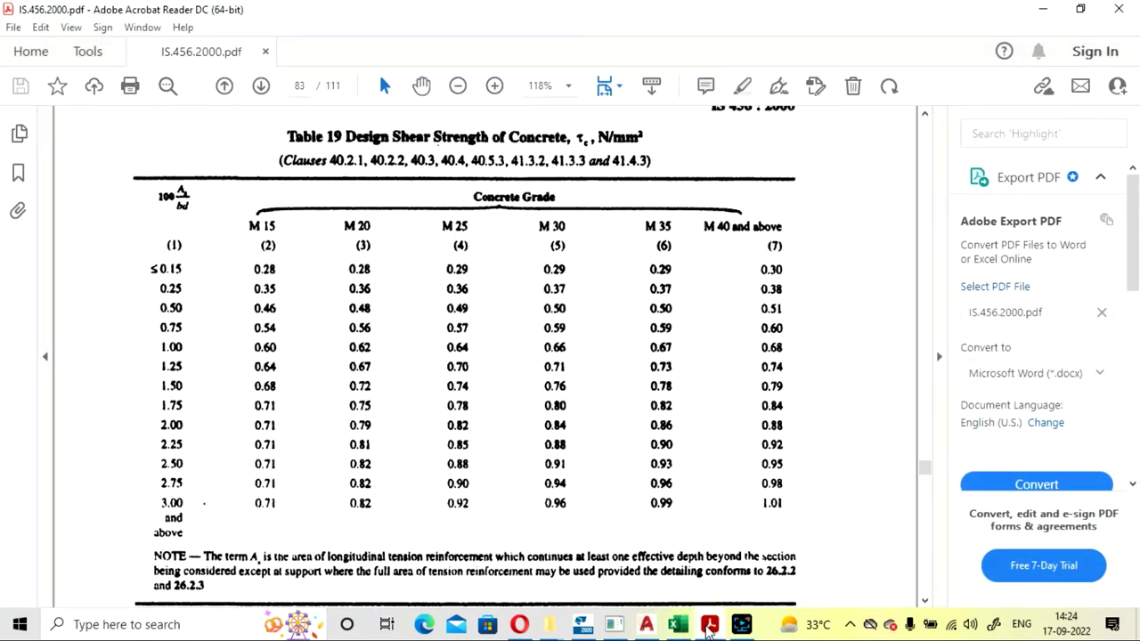
click(710, 627)
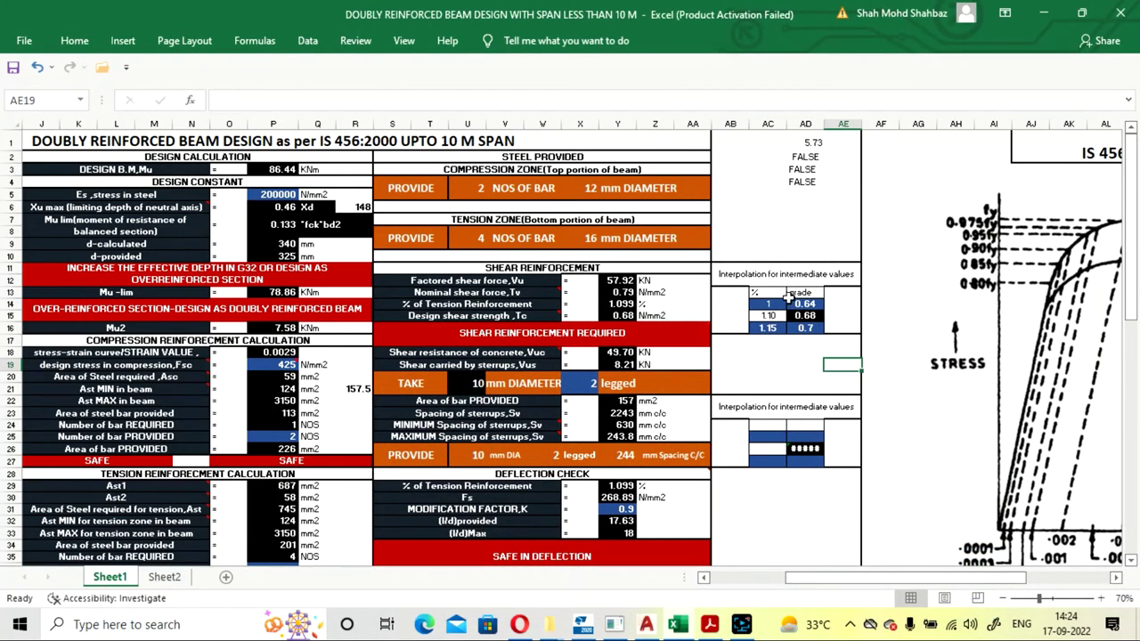
click(808, 304)
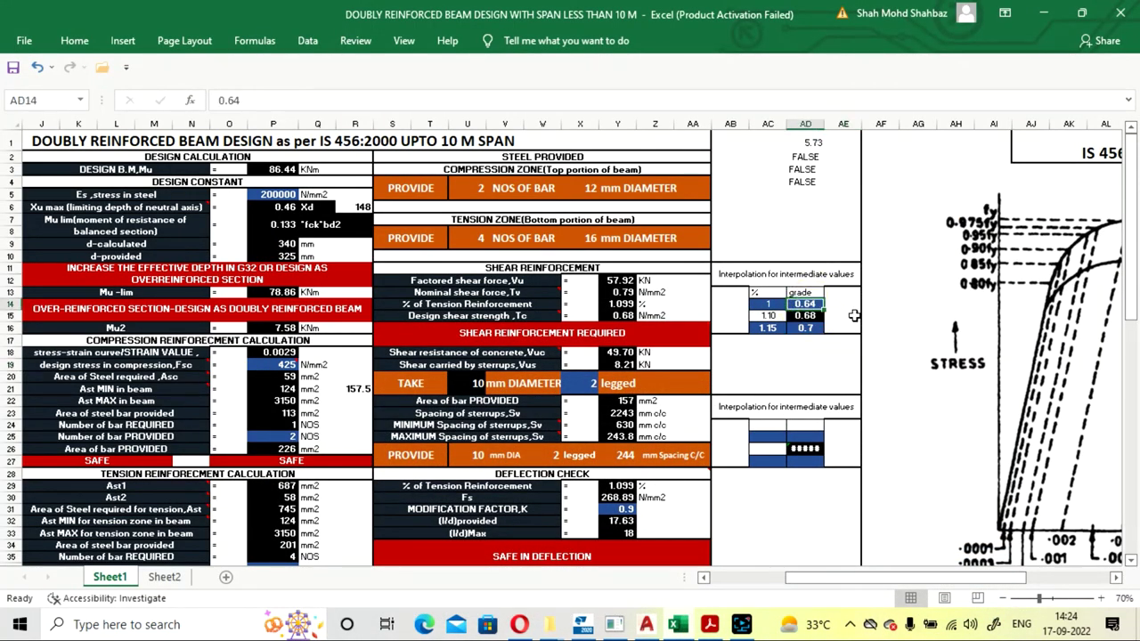
text(0.29)
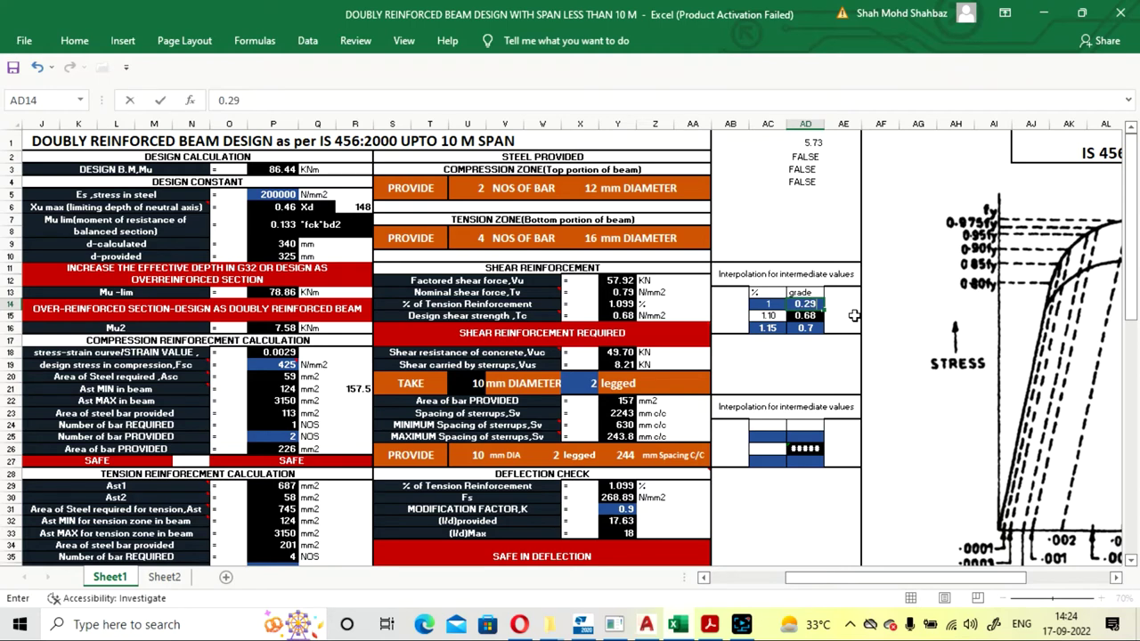
key(Return)
key(Return)
text(0.2)
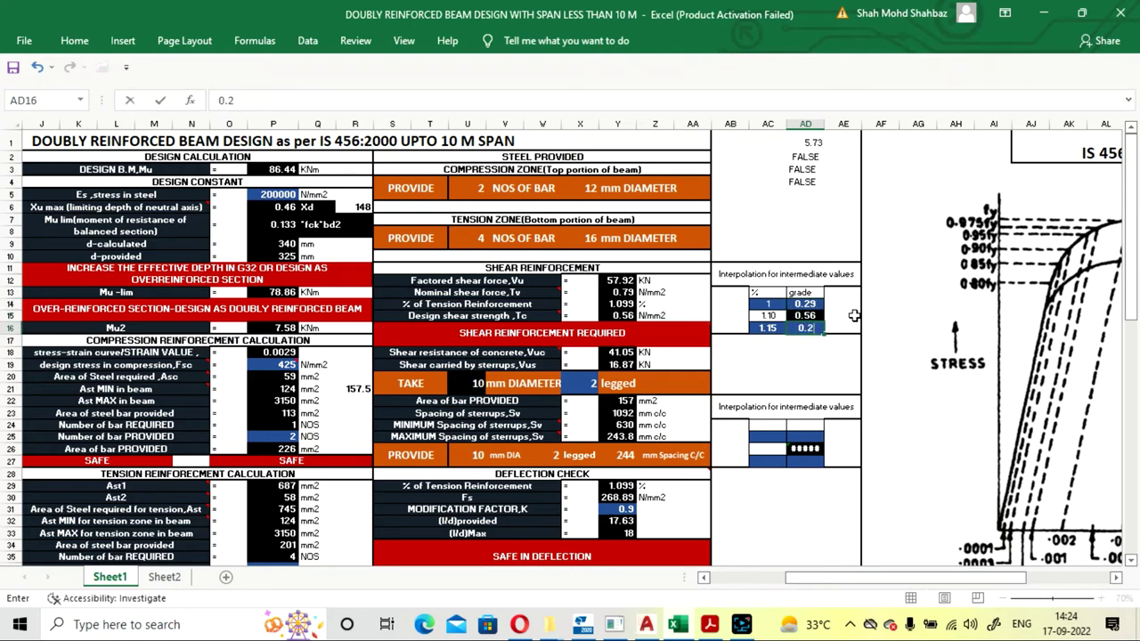
text(9)
key(Return)
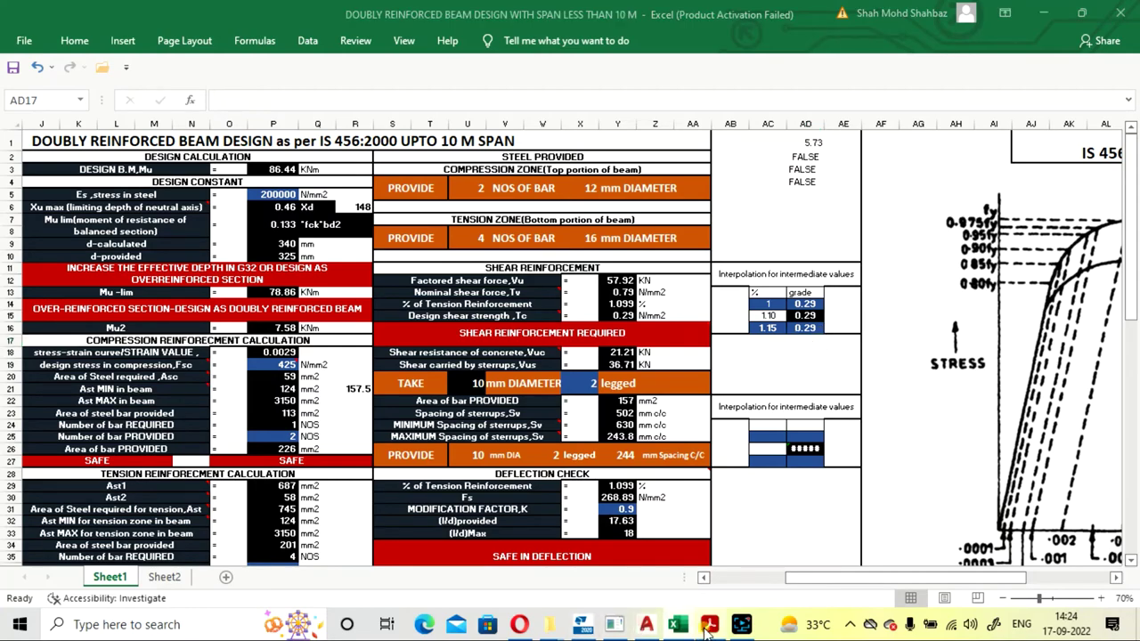
Step: Review Table 19's shear strengths again and select the 1.15 percentage cell
click(709, 625)
click(709, 626)
click(709, 625)
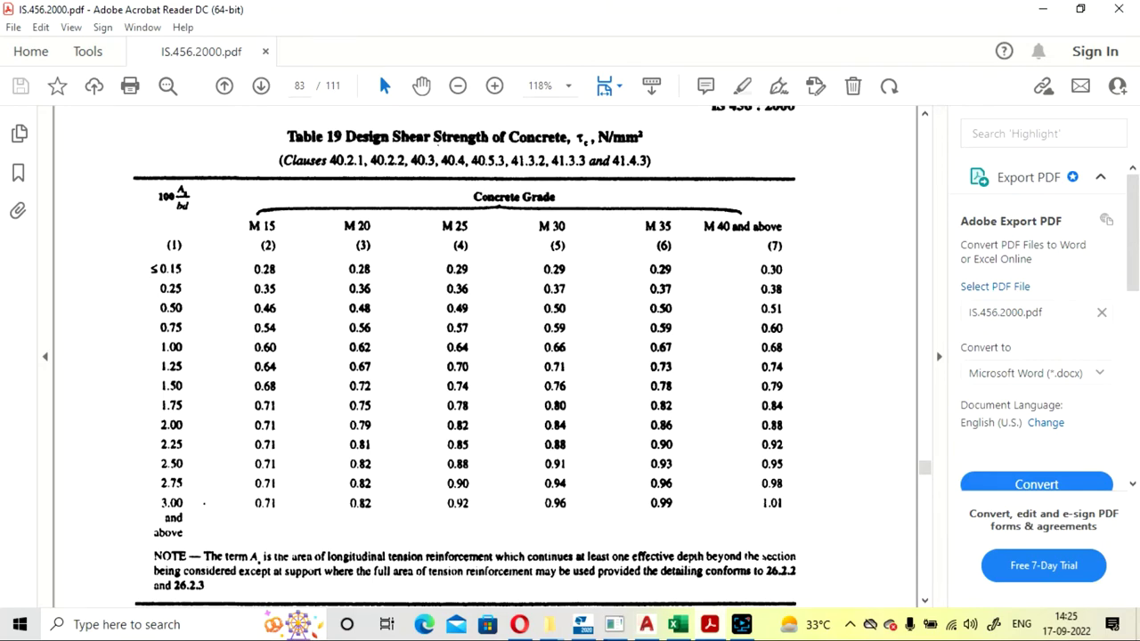
click(709, 625)
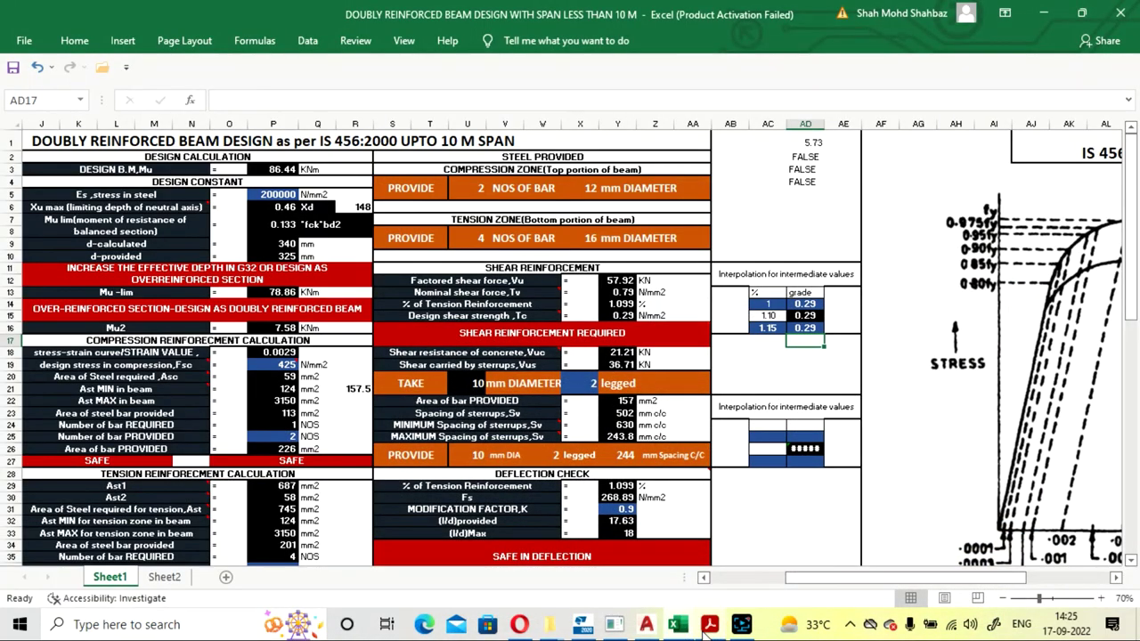
click(709, 627)
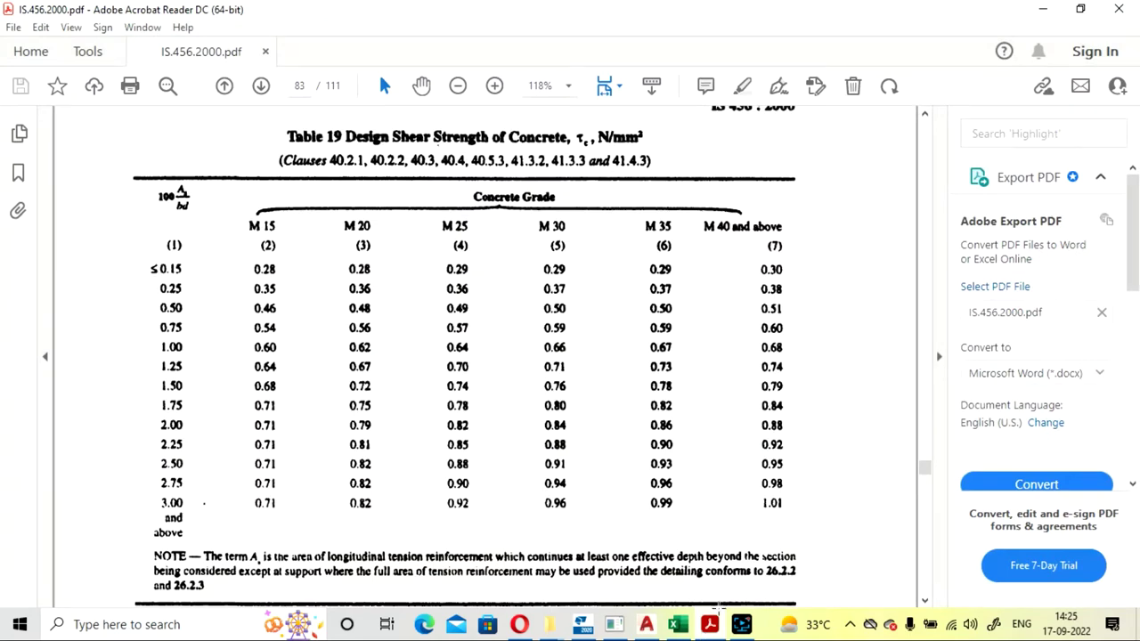
click(716, 634)
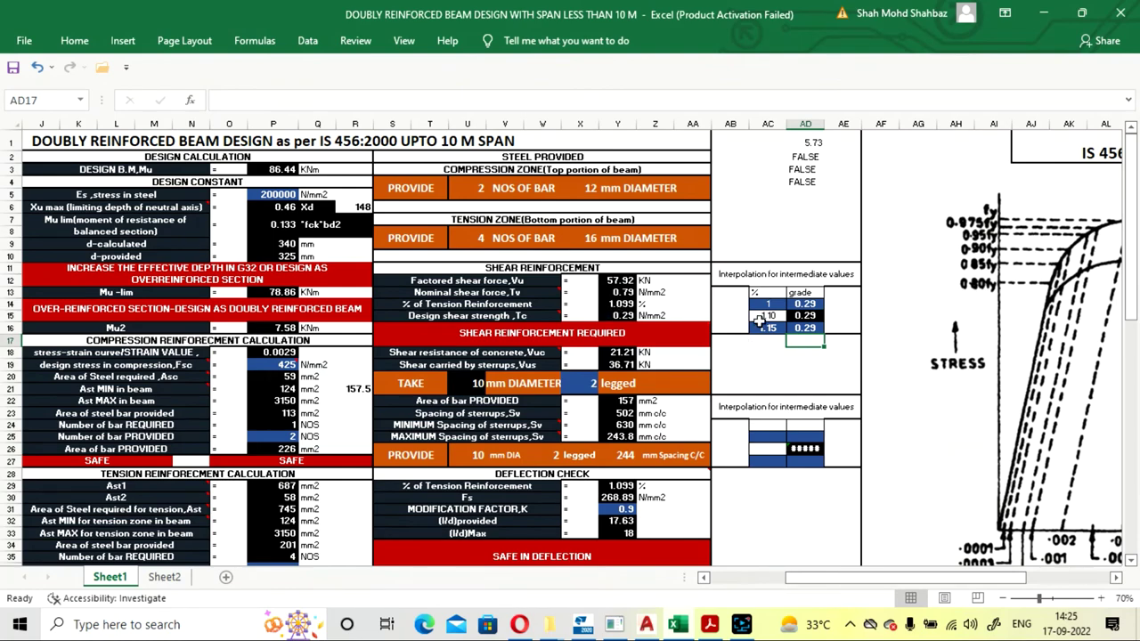
click(710, 626)
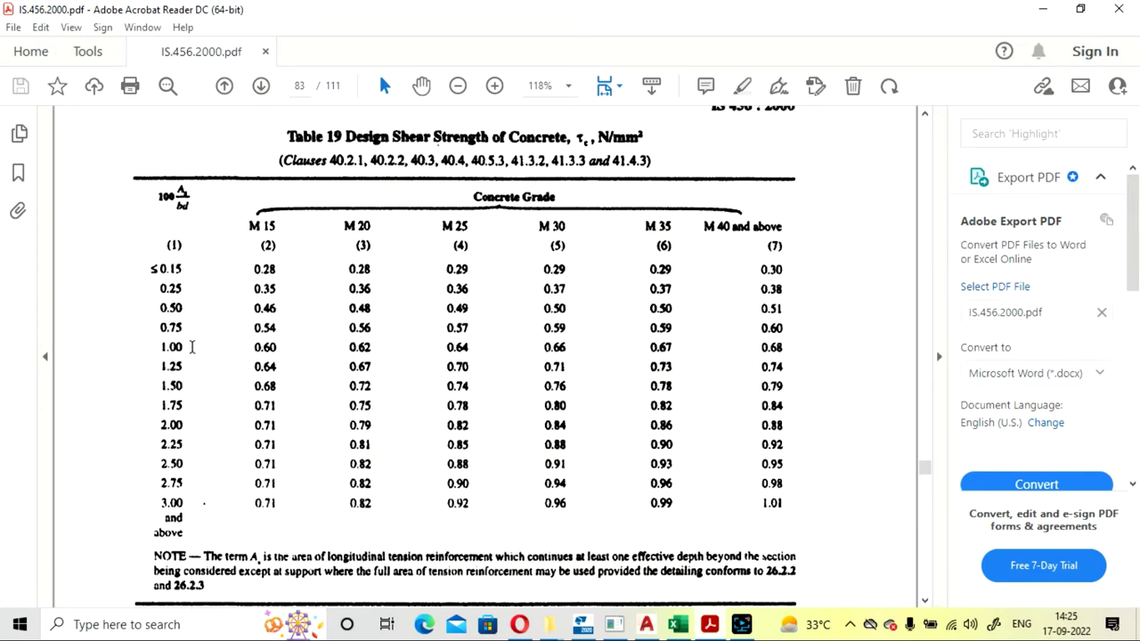
click(710, 627)
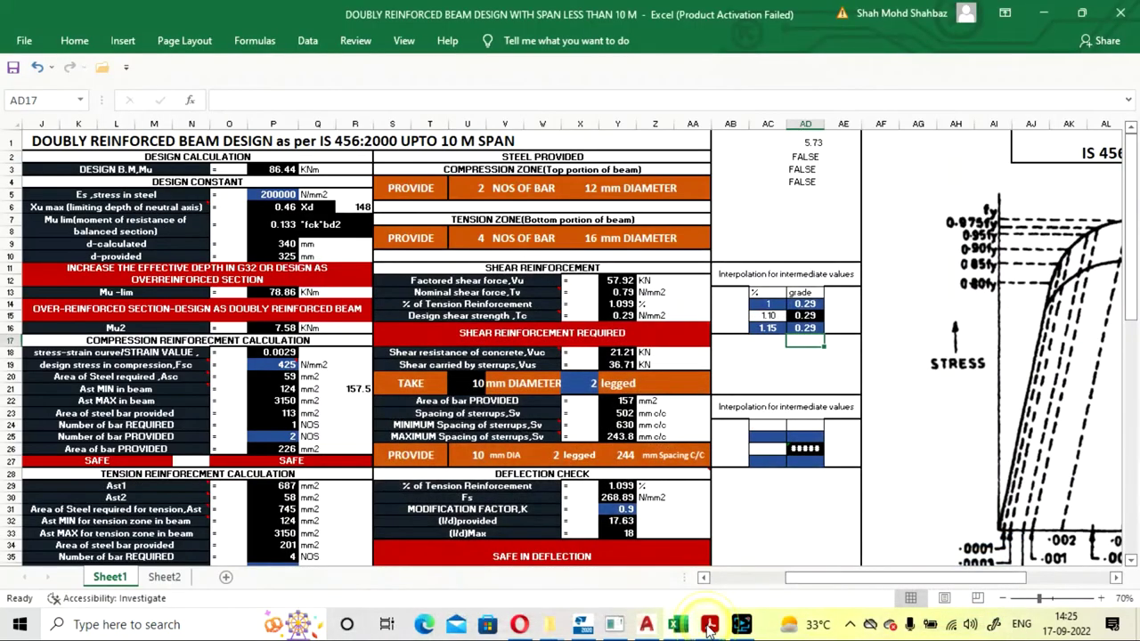
click(767, 328)
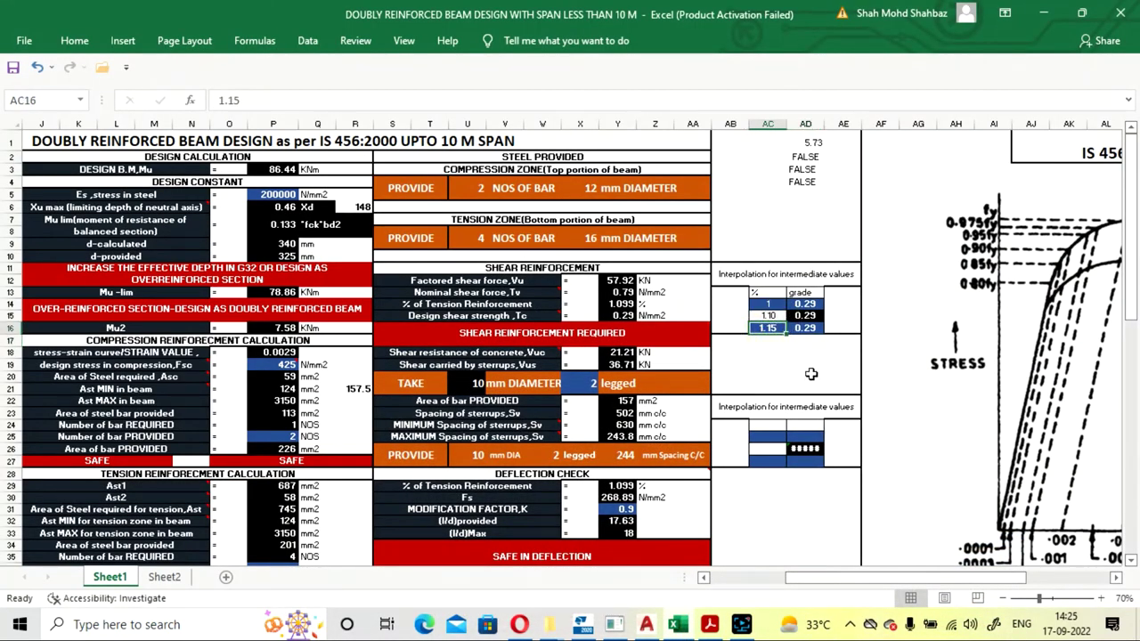
Step: Change the upper percentage in AC16 to 1.25 and check Table 19's 1.00 and 1.25 rows
text(1.25)
key(Return)
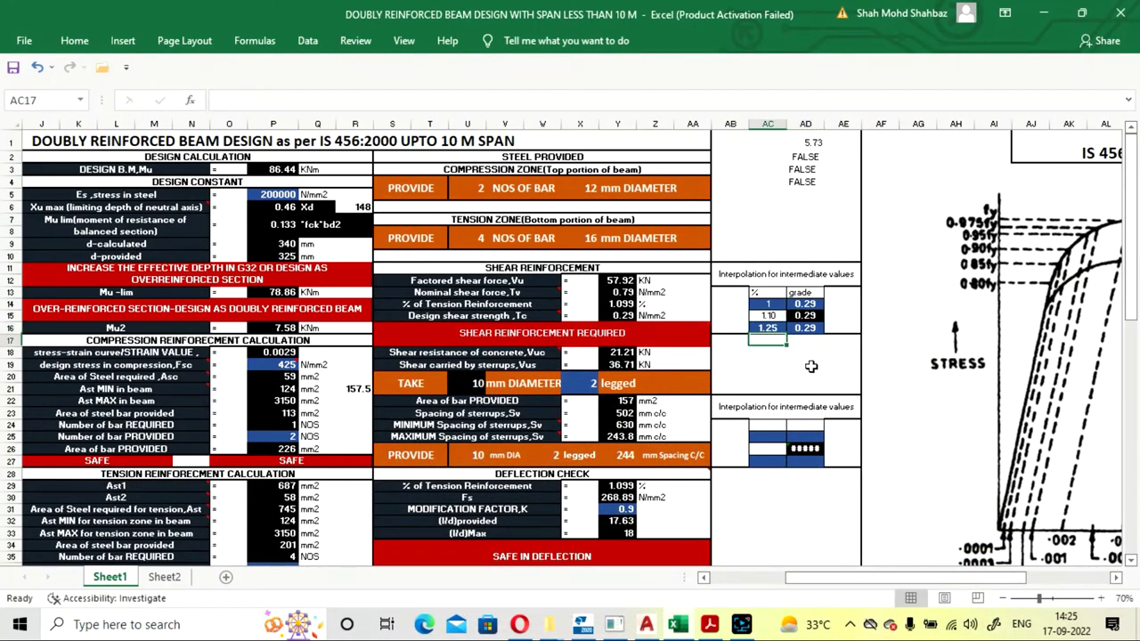
click(806, 315)
click(710, 626)
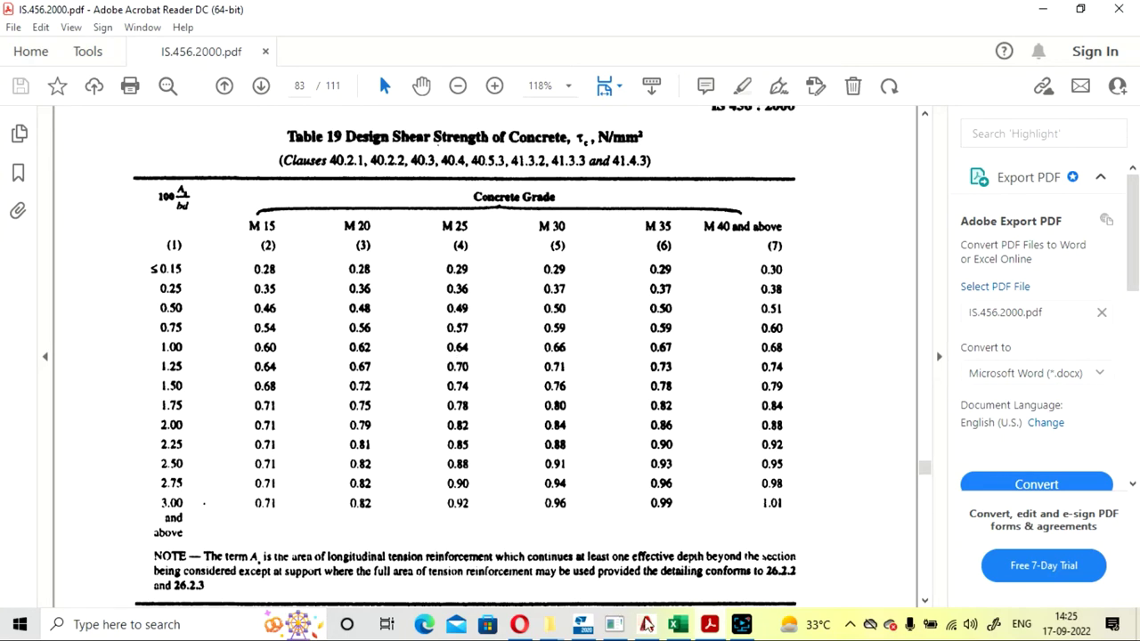
click(678, 625)
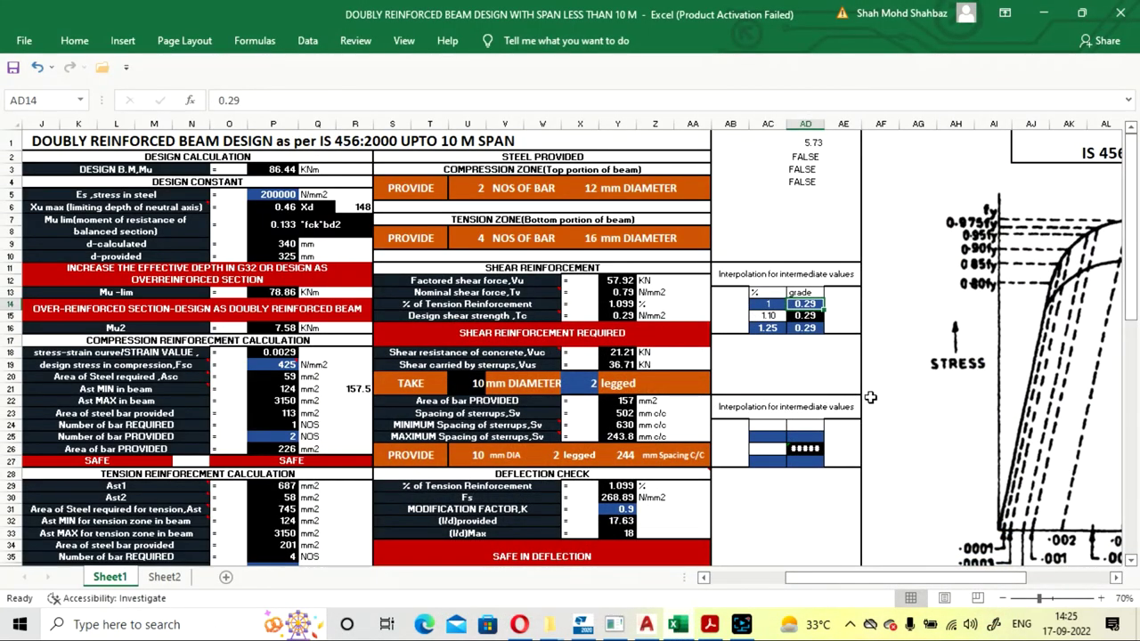
Step: Enter grade values 0.64 in AD14 and 0.70 in AD16
text(0.64)
key(Return)
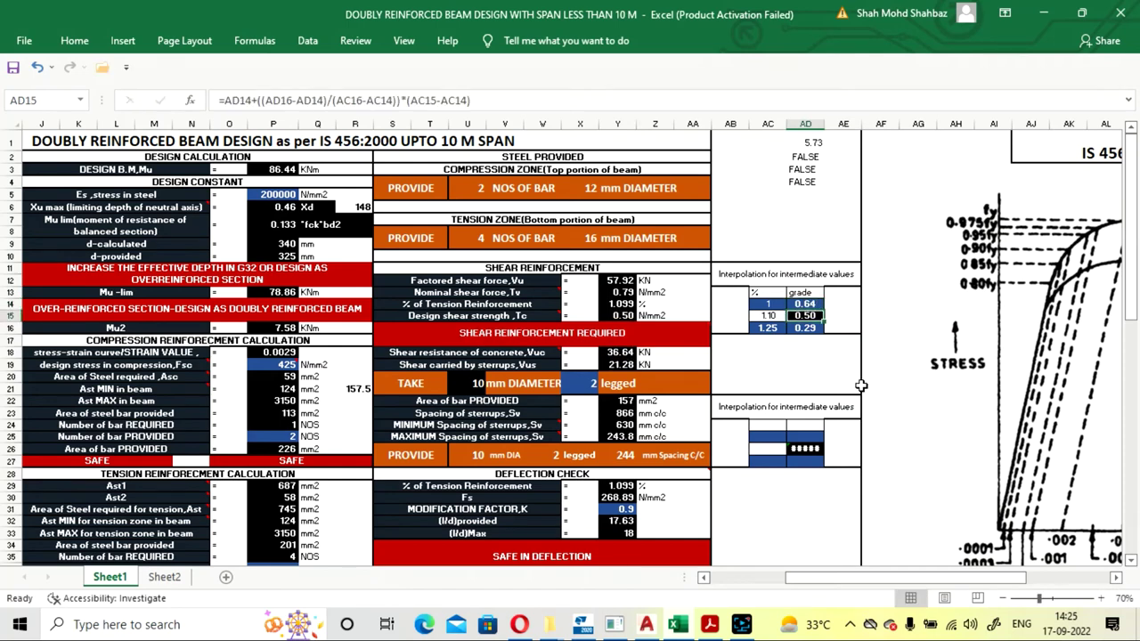
key(Return)
text(0.70)
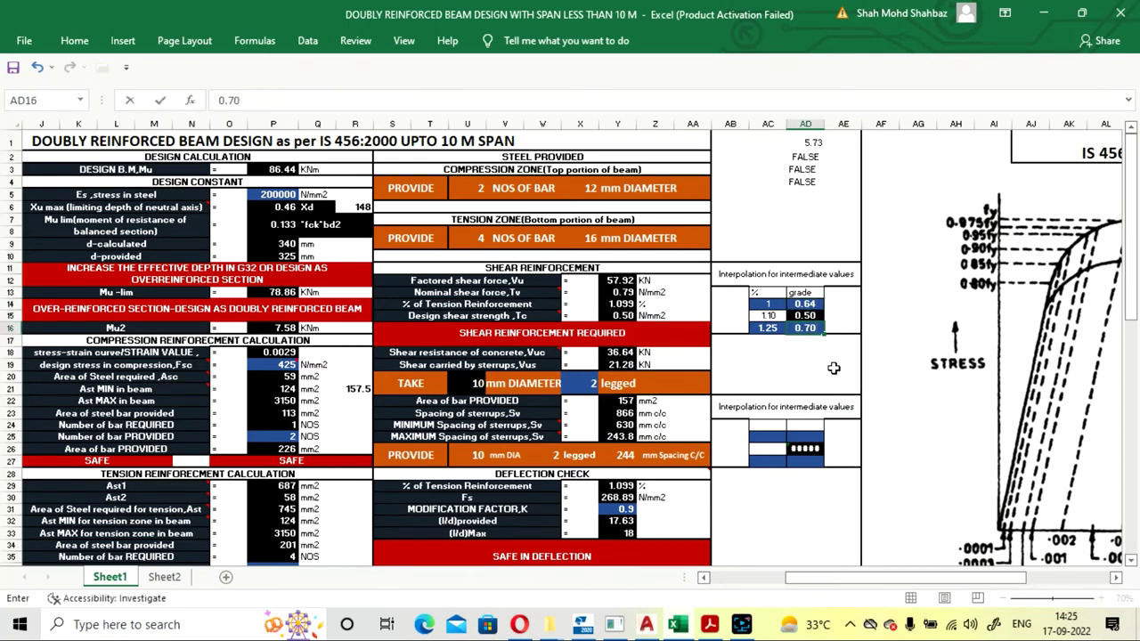
key(Return)
click(805, 376)
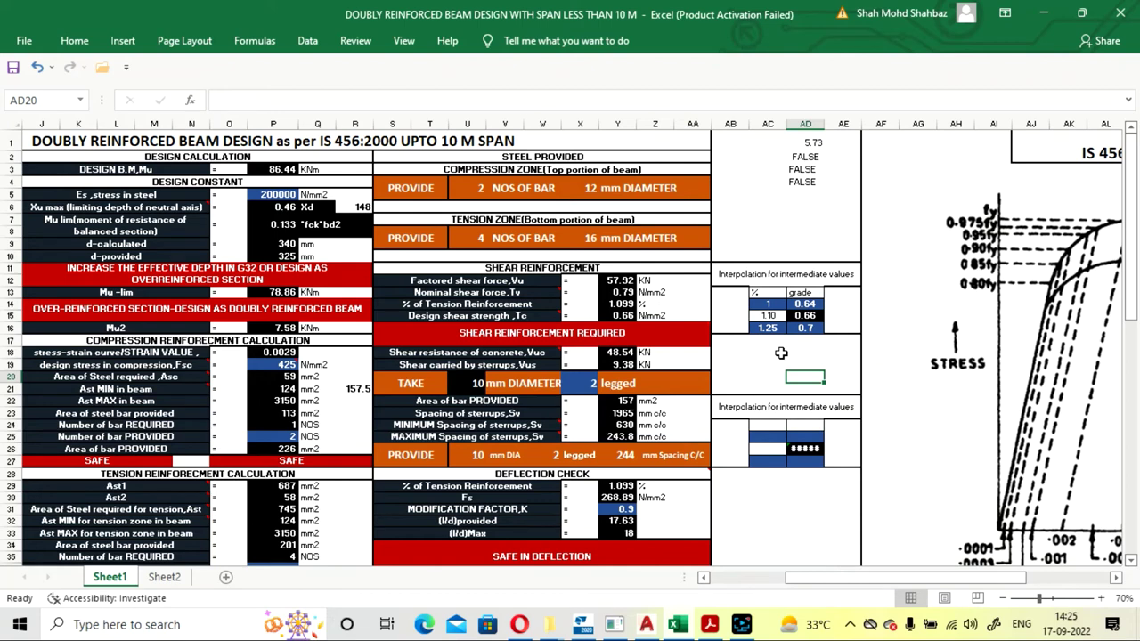
key(Down)
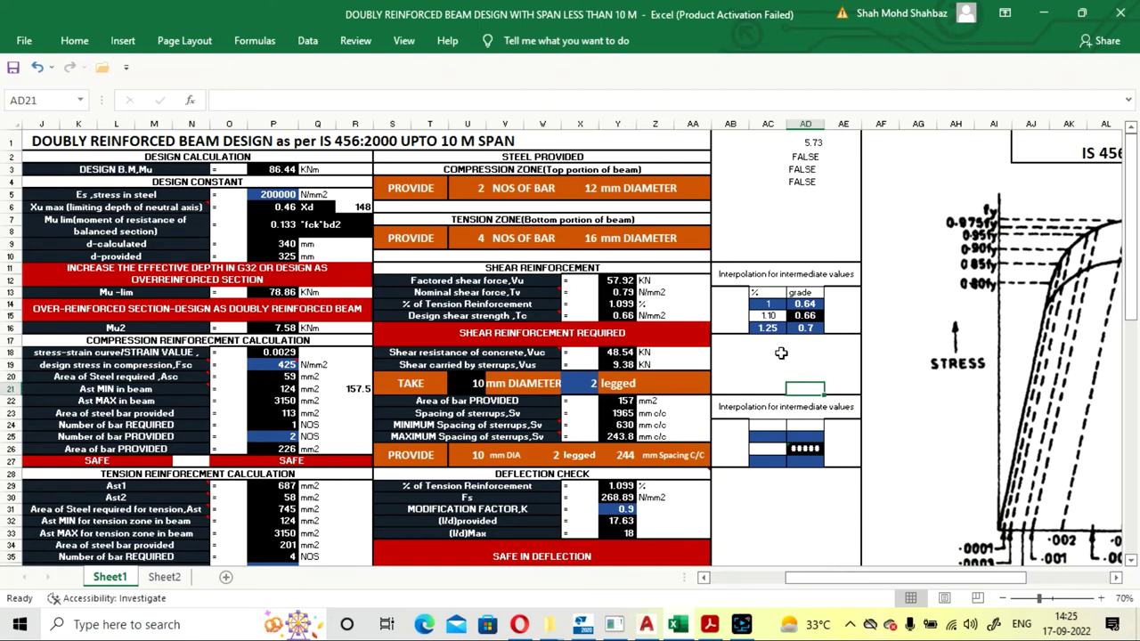
key(Left)
key(Up)
key(Up)
key(Up)
key(Up)
key(Up)
key(Left)
key(Left)
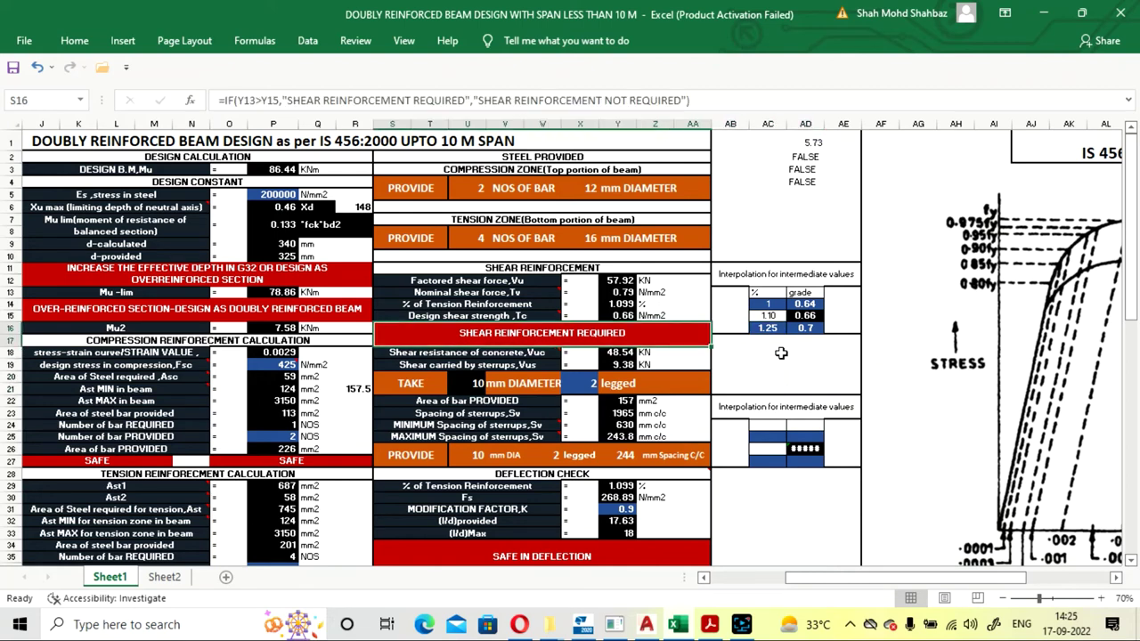
key(Up)
key(Left)
key(Left)
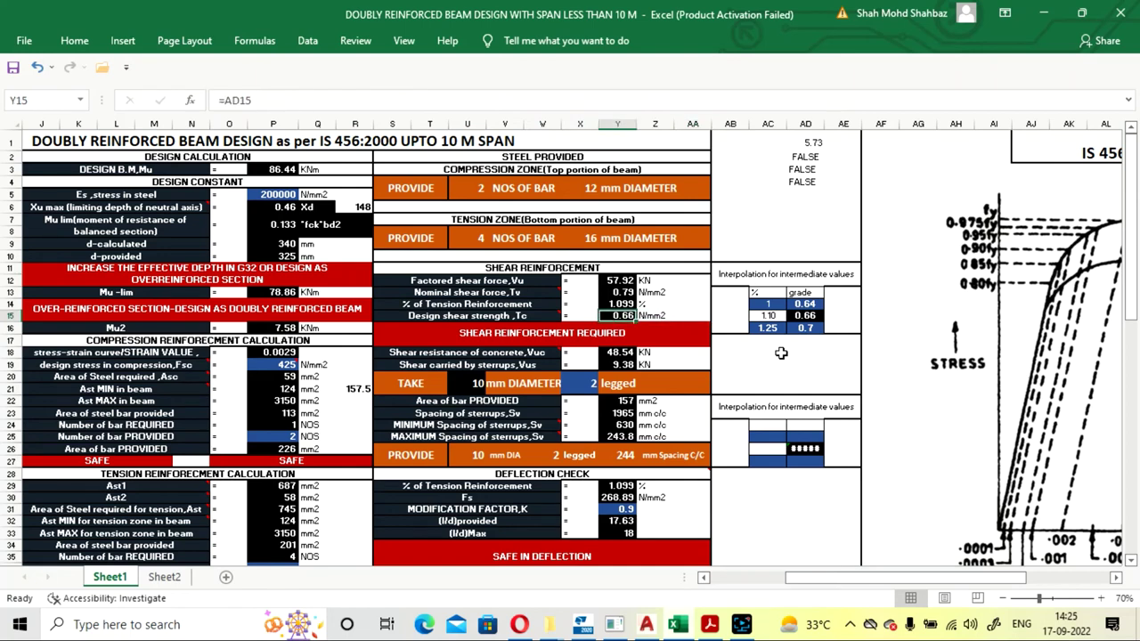
key(Down)
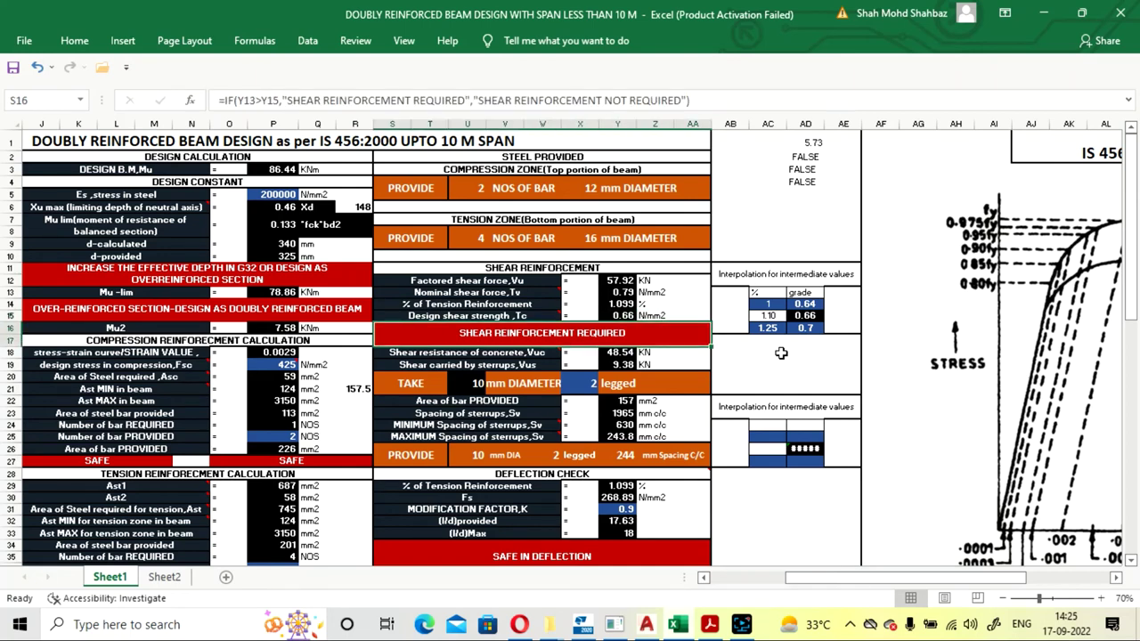
key(Down)
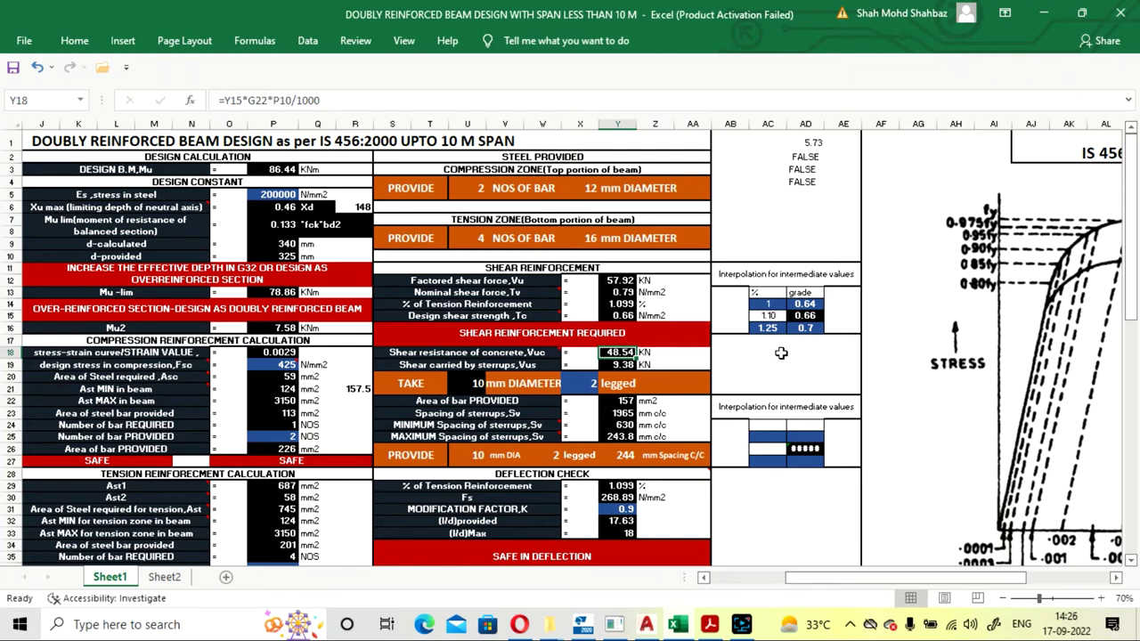
key(Down)
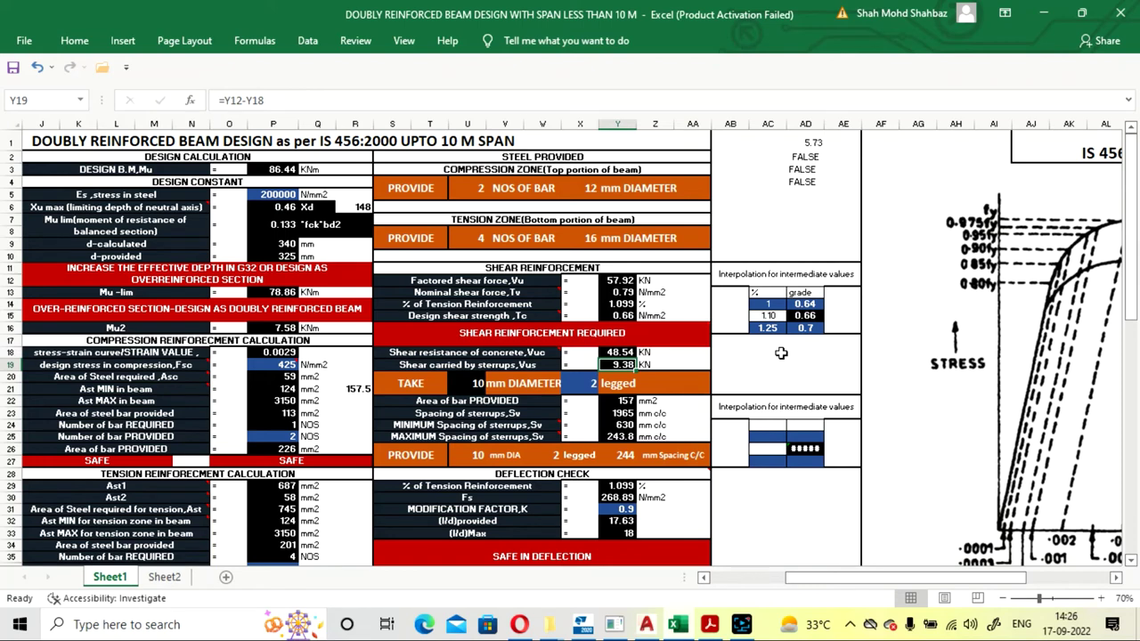
key(Down)
key(Left)
key(Left)
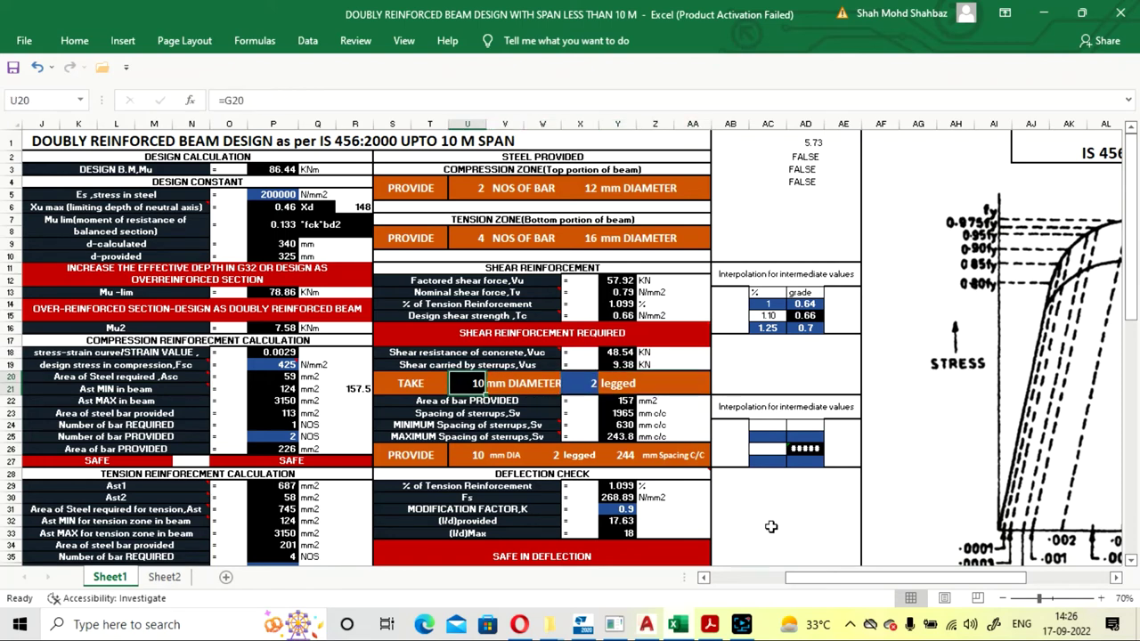
drag(829, 583, 756, 584)
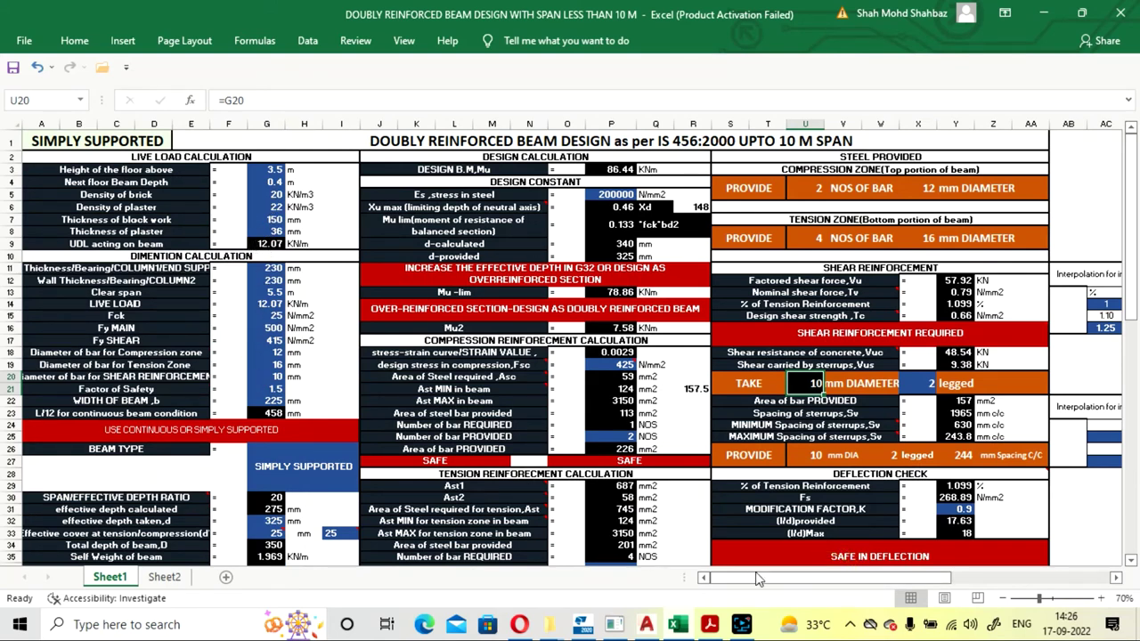
drag(761, 580, 840, 584)
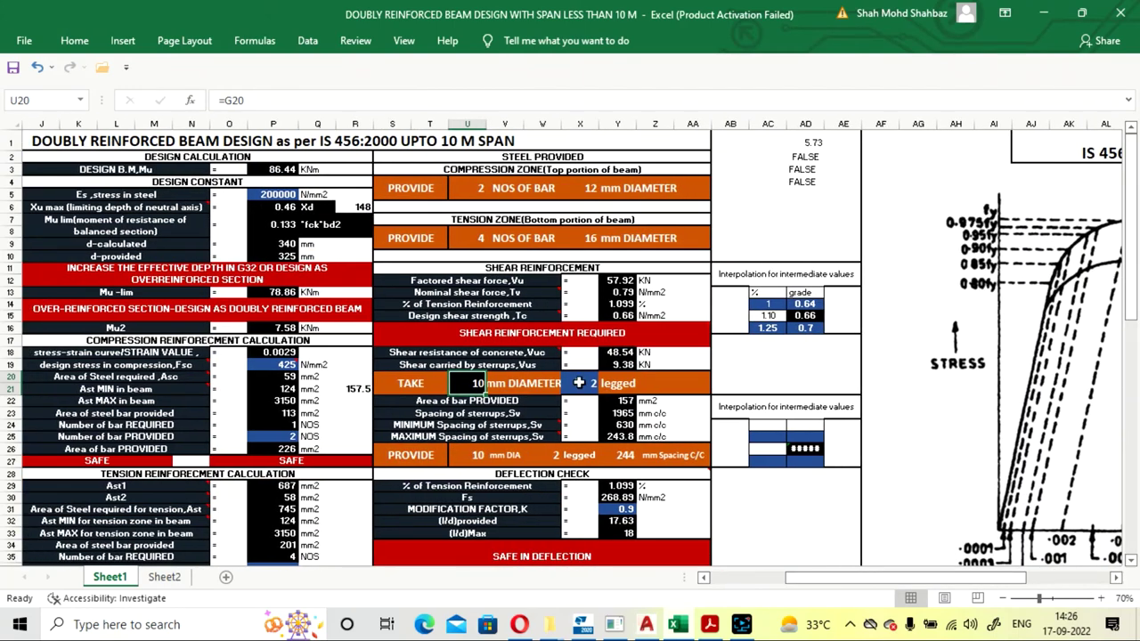
click(581, 385)
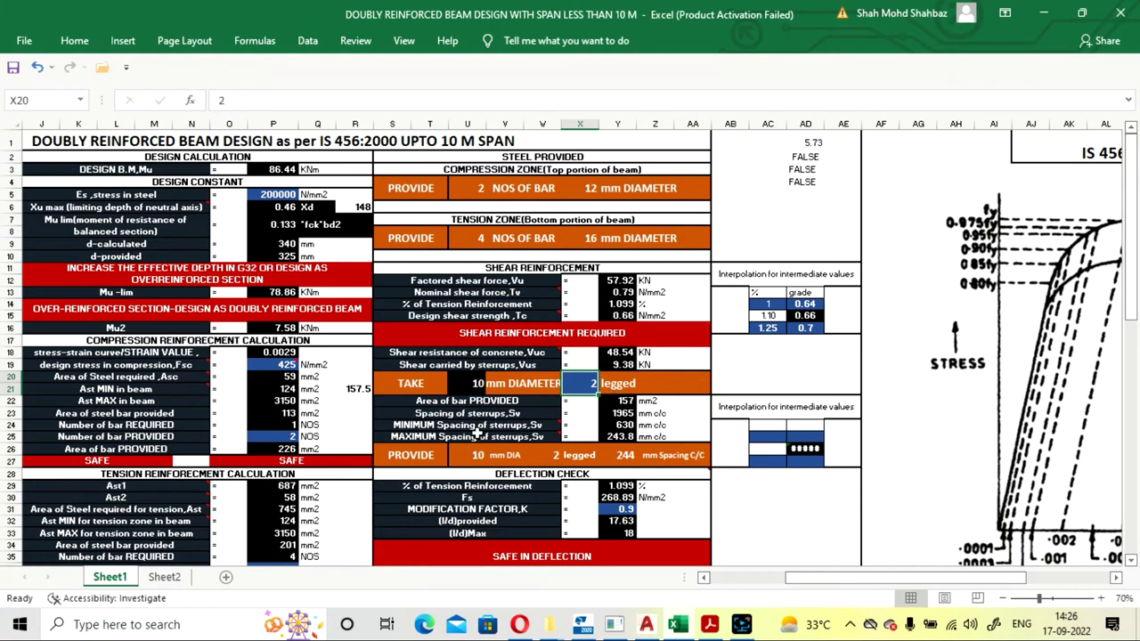
click(164, 577)
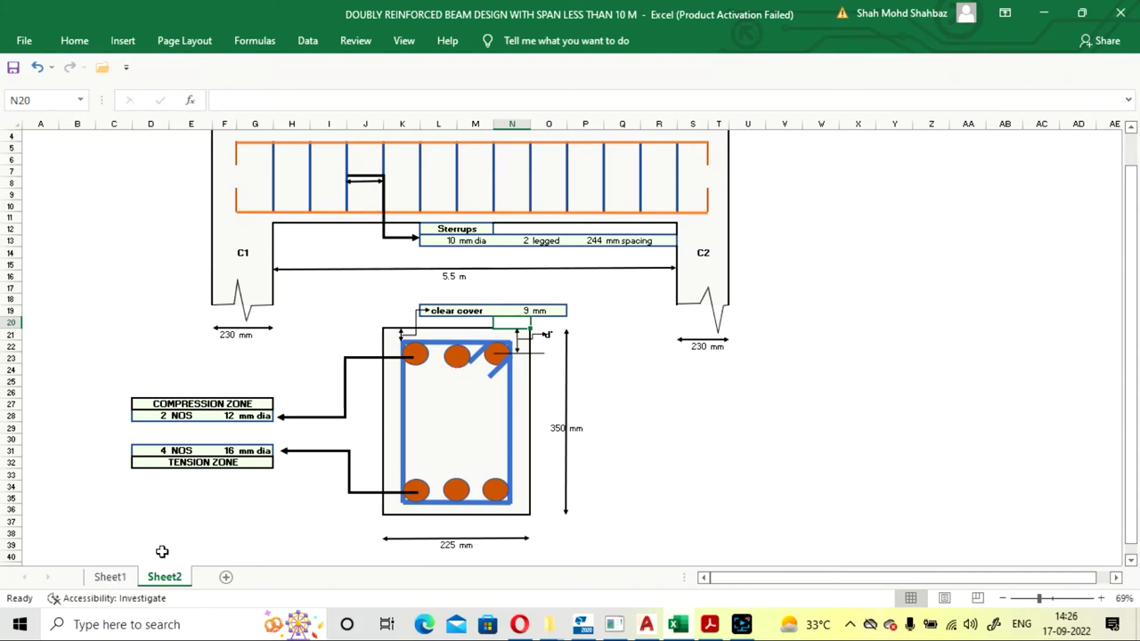
click(133, 582)
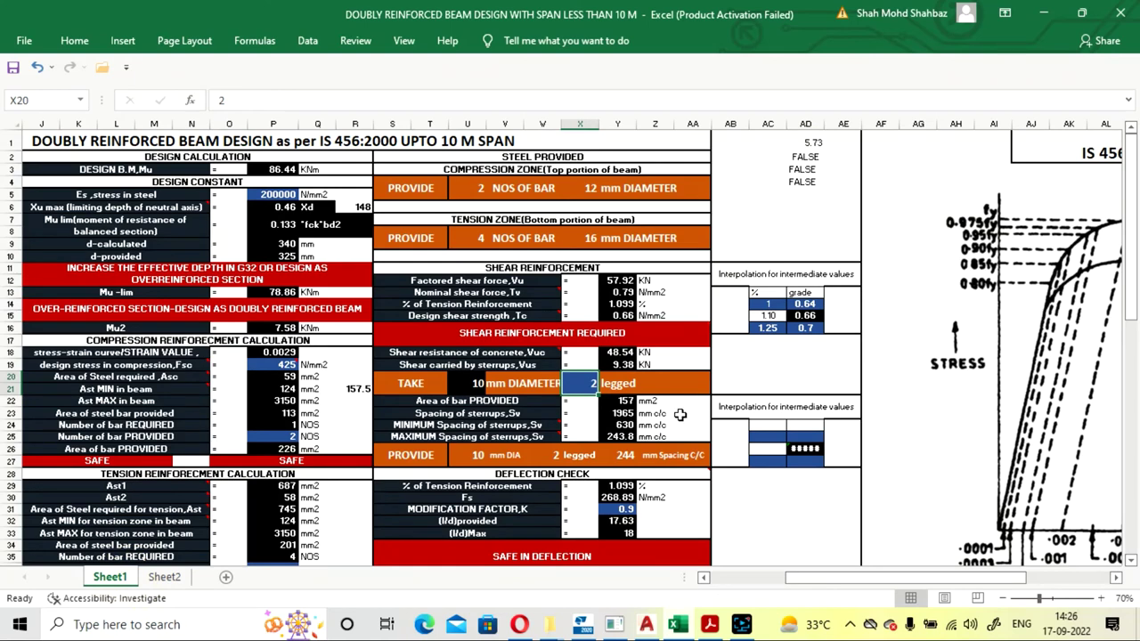
key(Down)
key(Left)
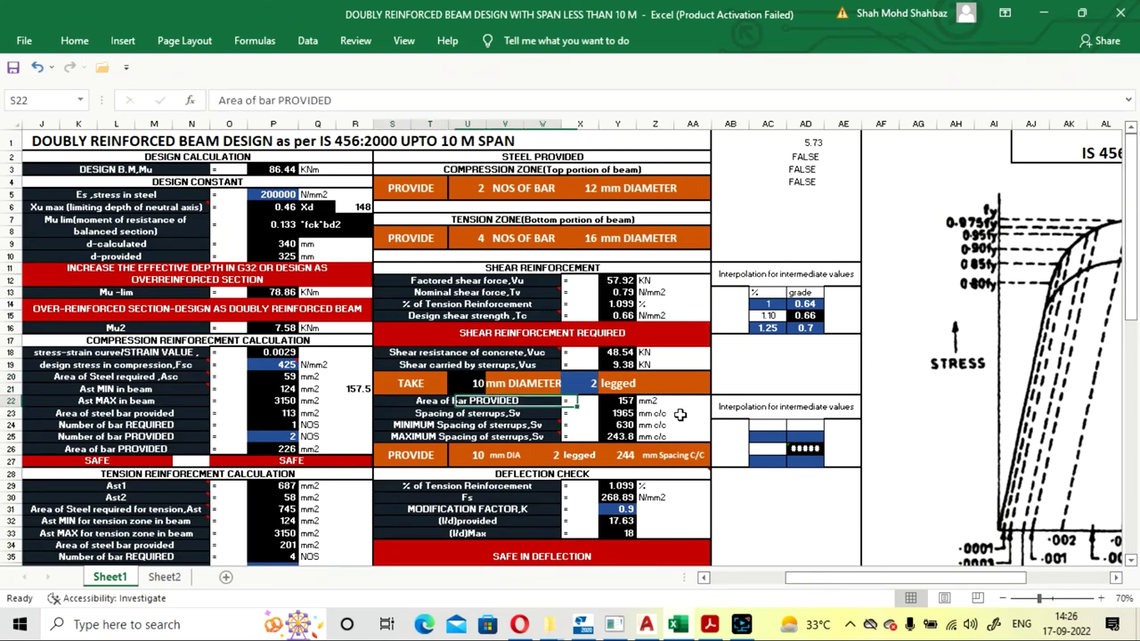
key(Right)
key(Left)
key(Right)
key(Left)
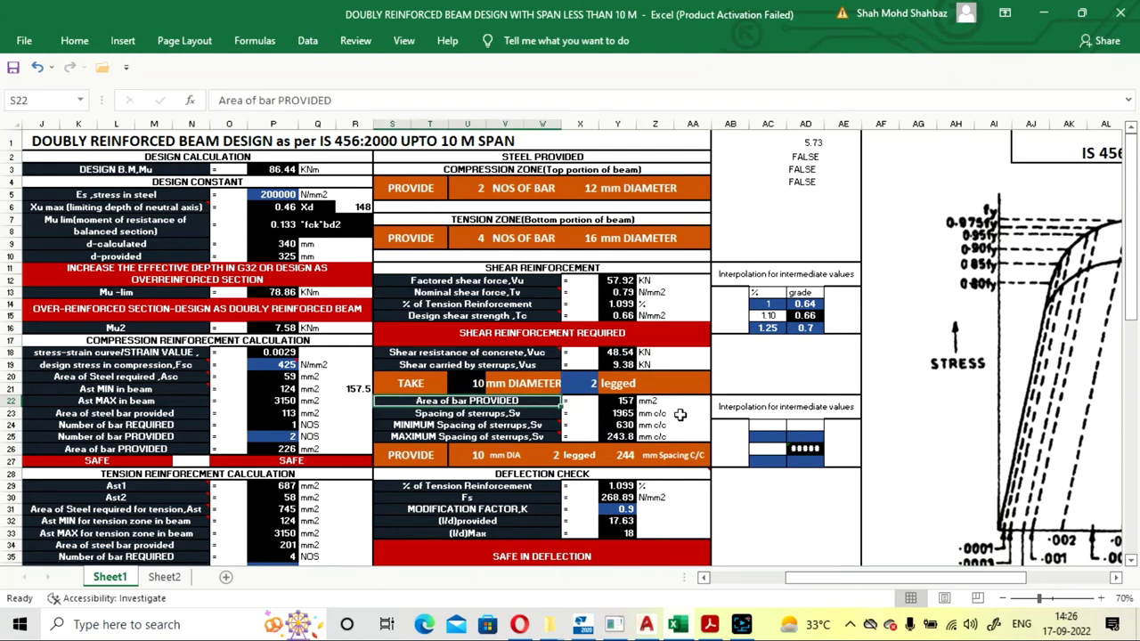
key(Right)
key(Right)
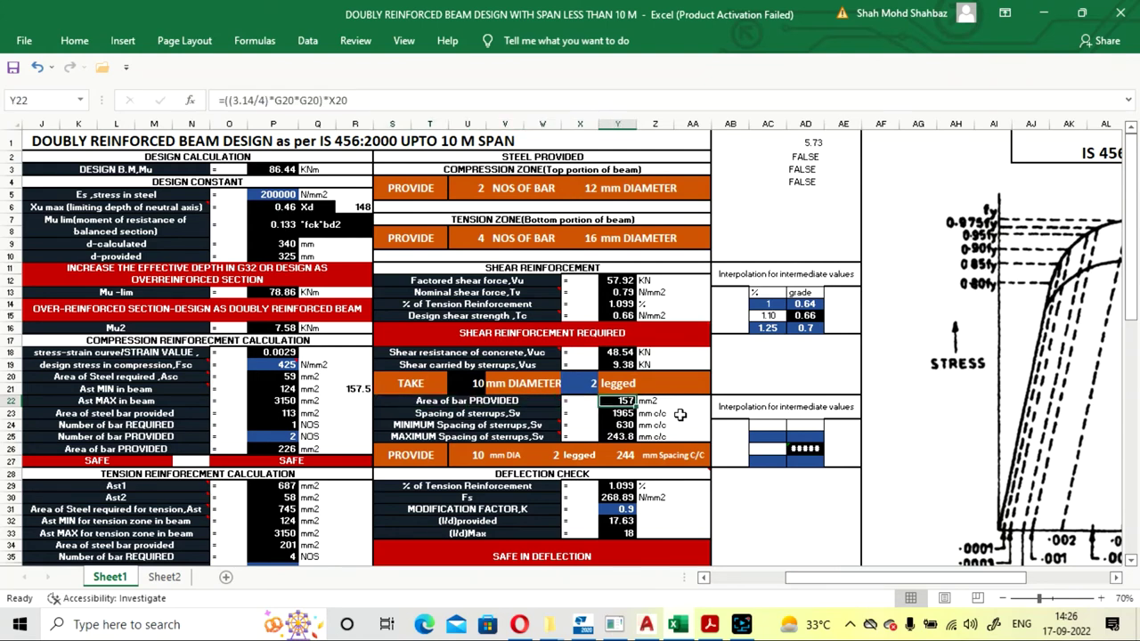
key(Down)
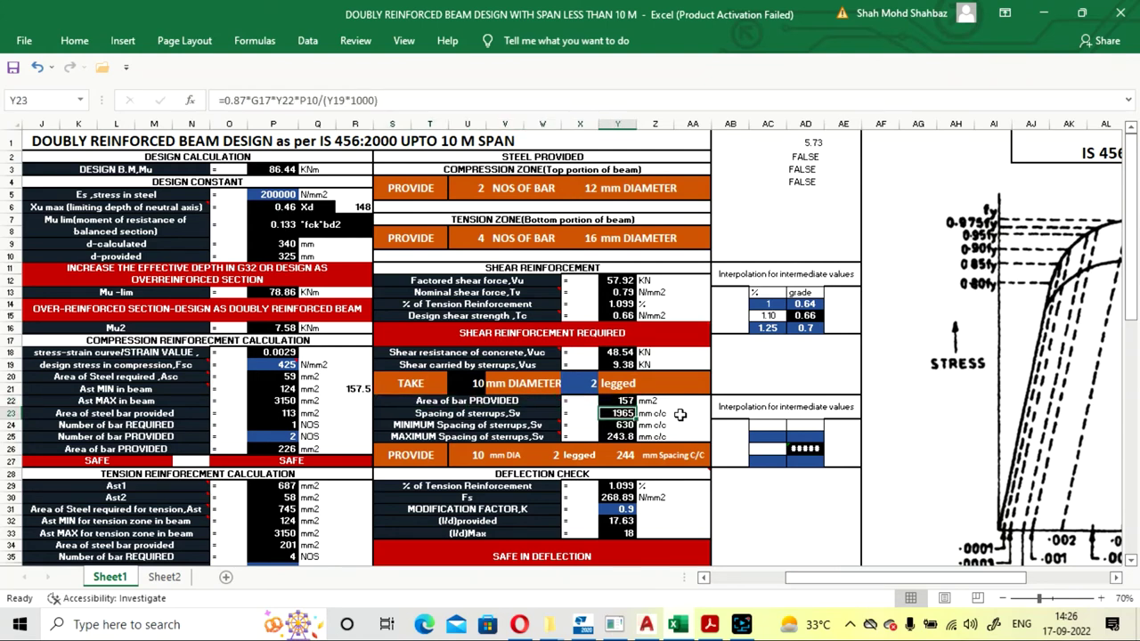
key(Down)
key(Down)
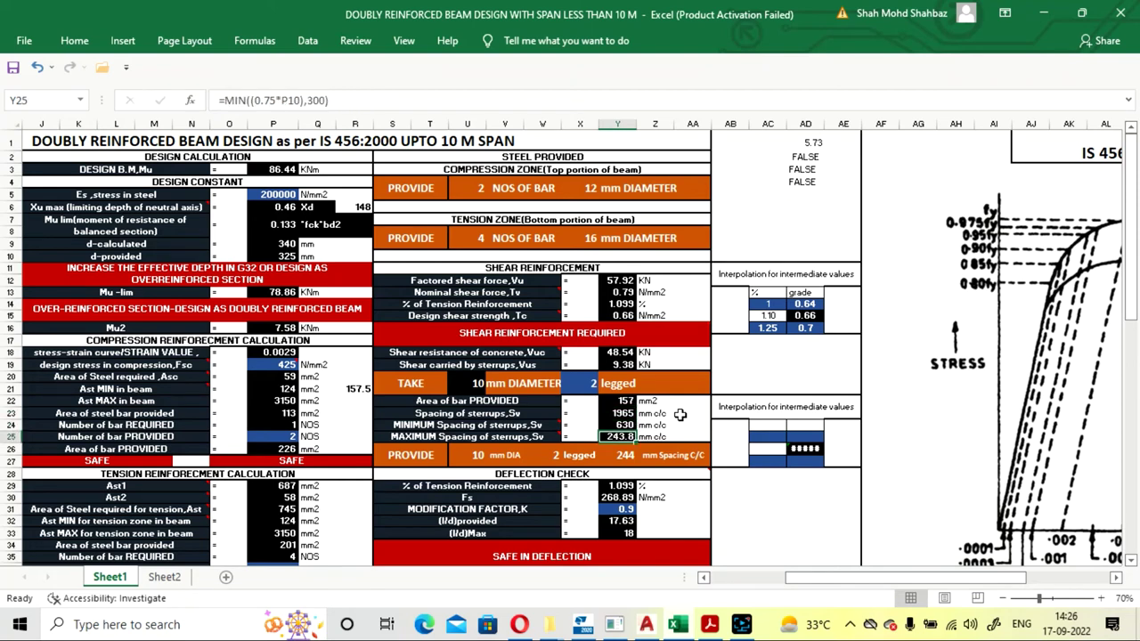
key(Up)
key(Down)
key(Down)
key(Down)
key(Up)
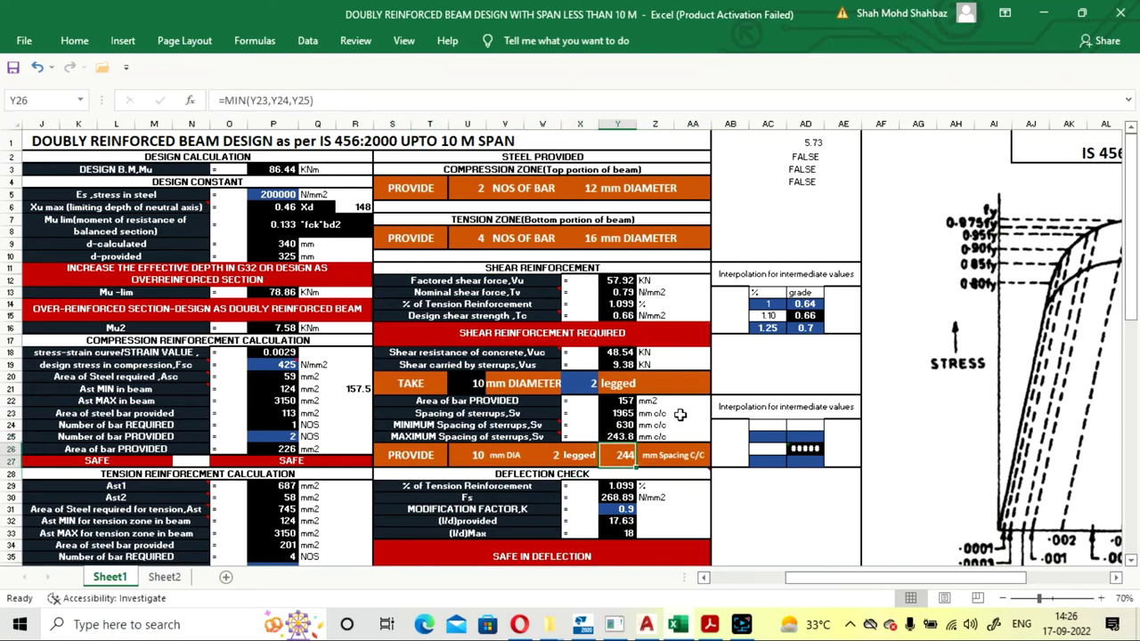
key(Left)
key(Left)
key(Left)
key(Left)
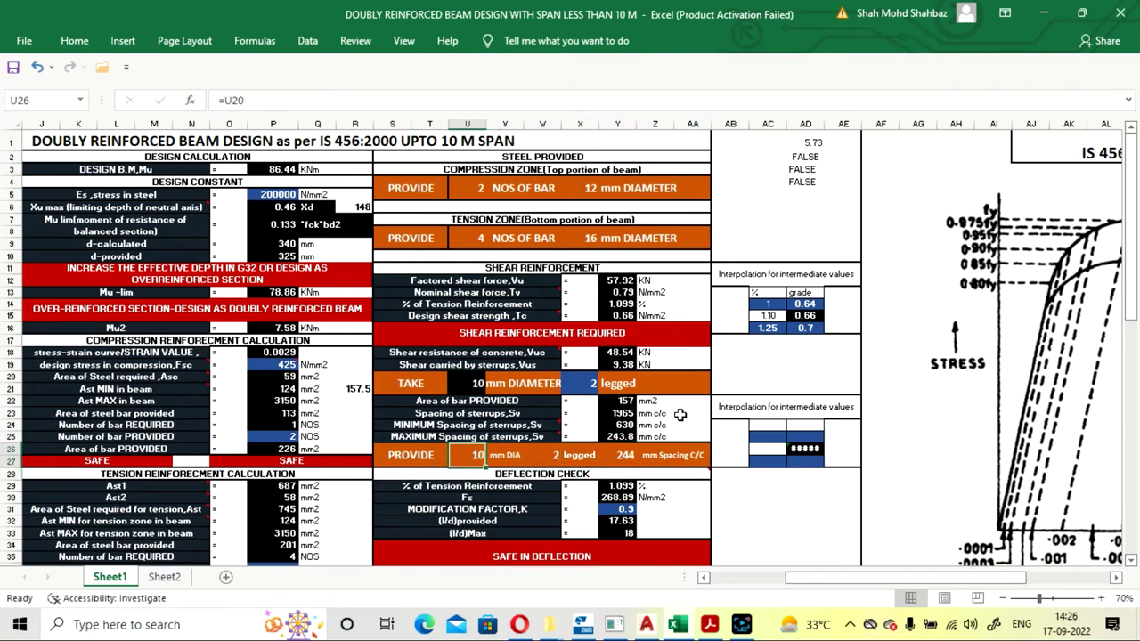
key(Left)
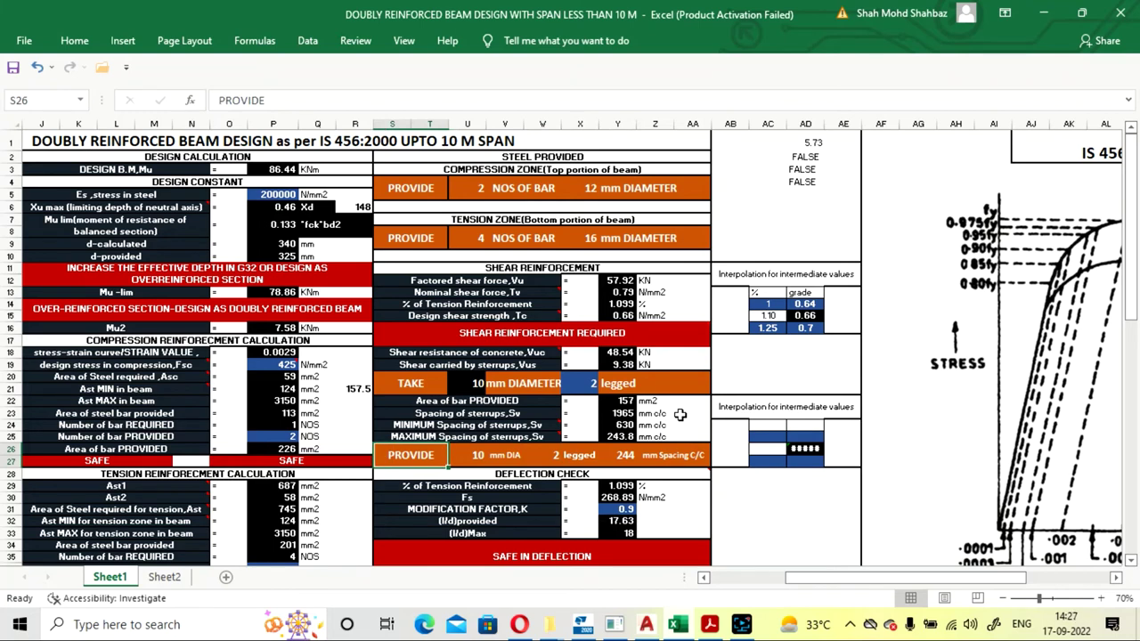
key(Right)
key(Right)
key(Right)
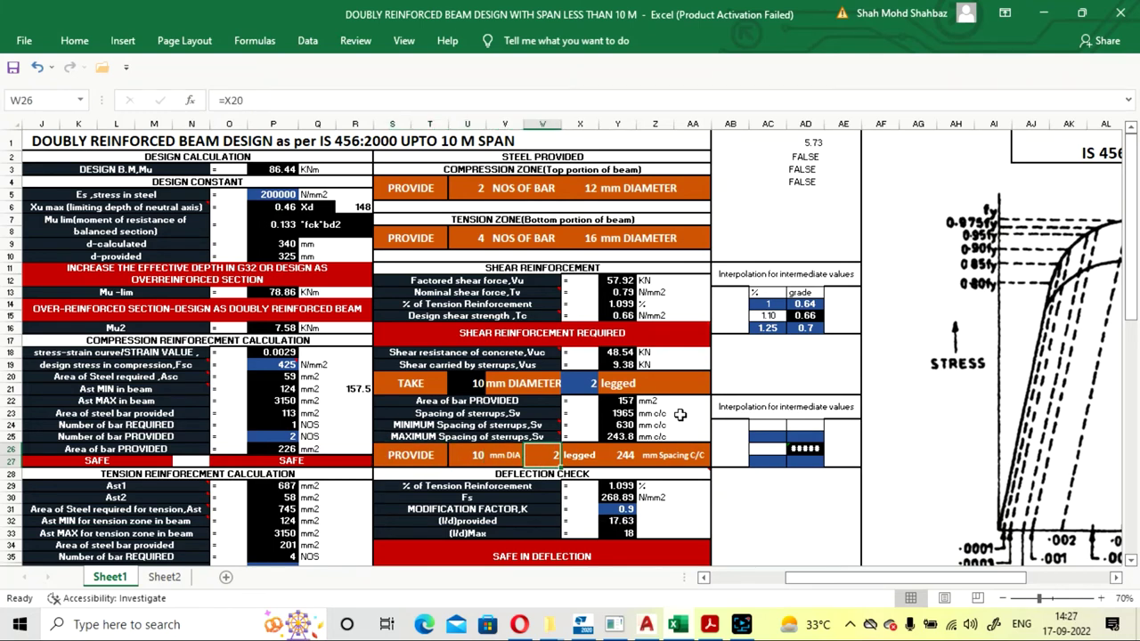
key(Right)
key(Right)
key(Right)
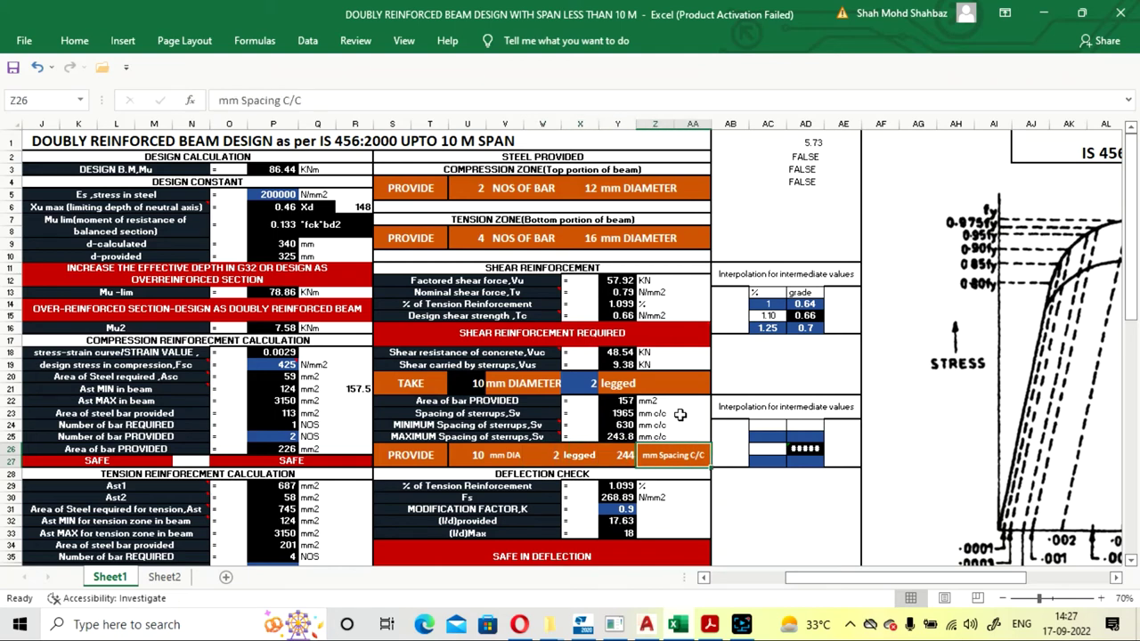
key(Down)
key(Down)
key(Down)
key(Down)
key(Down)
key(Down)
key(Down)
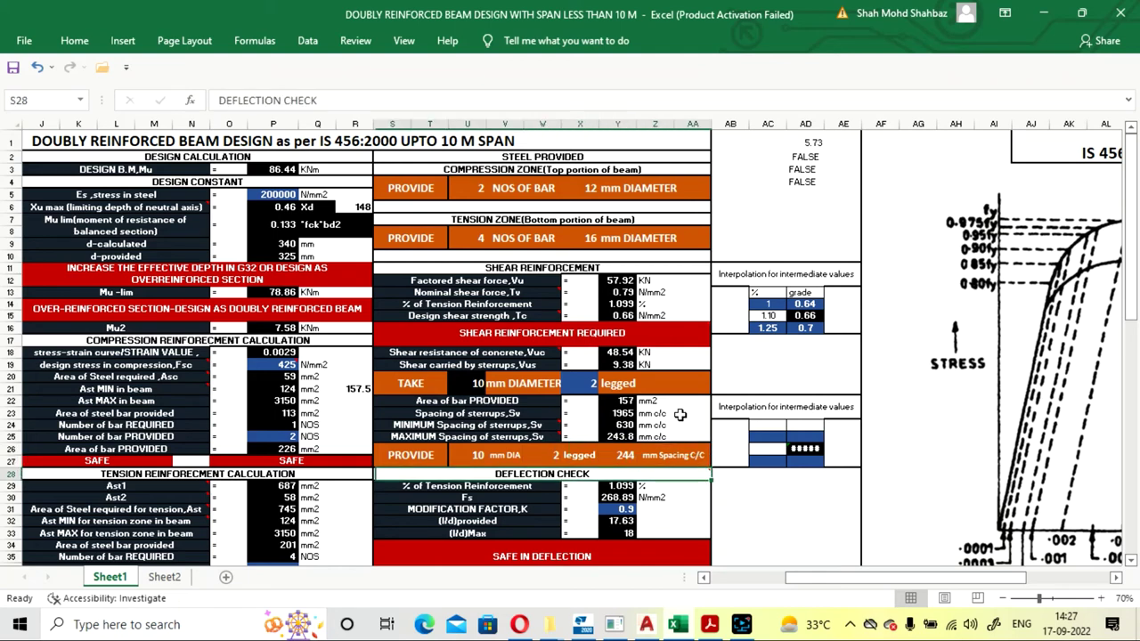
Step: Move the selection back to the DEFLECTION CHECK heading
key(Down)
key(Down)
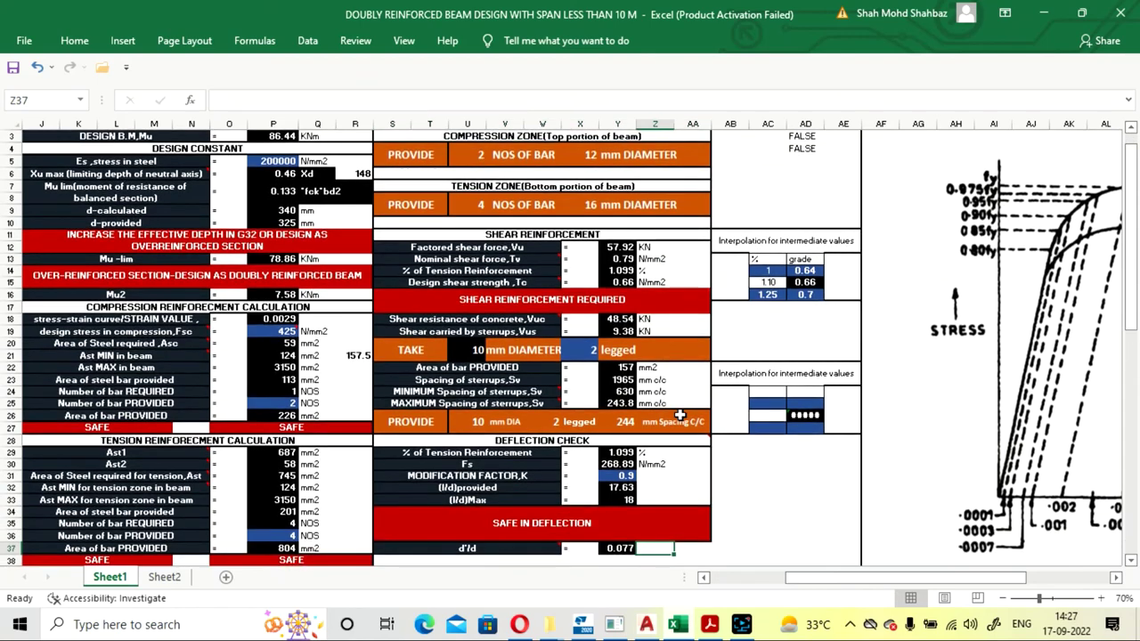
key(Up)
key(Up)
key(Up)
key(Up)
key(Up)
key(Up)
key(Up)
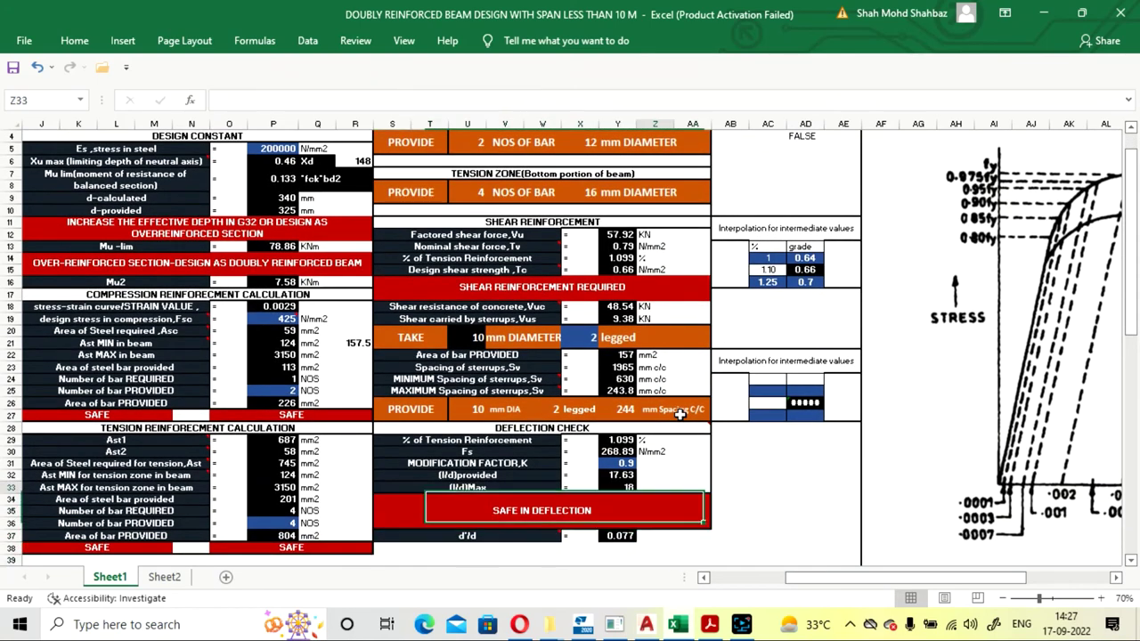
key(Up)
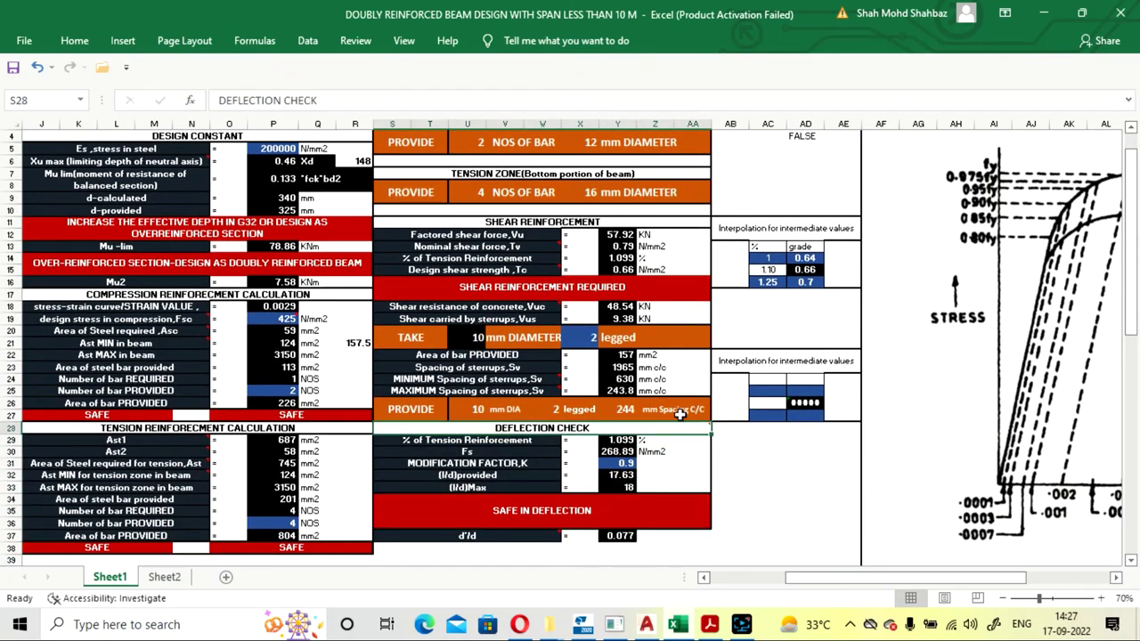
key(Left)
key(Up)
key(Right)
key(Down)
Step: Scroll through the sheet, then bring the IS 456 PDF's Table 19 forward
scroll(679, 413, down, 1)
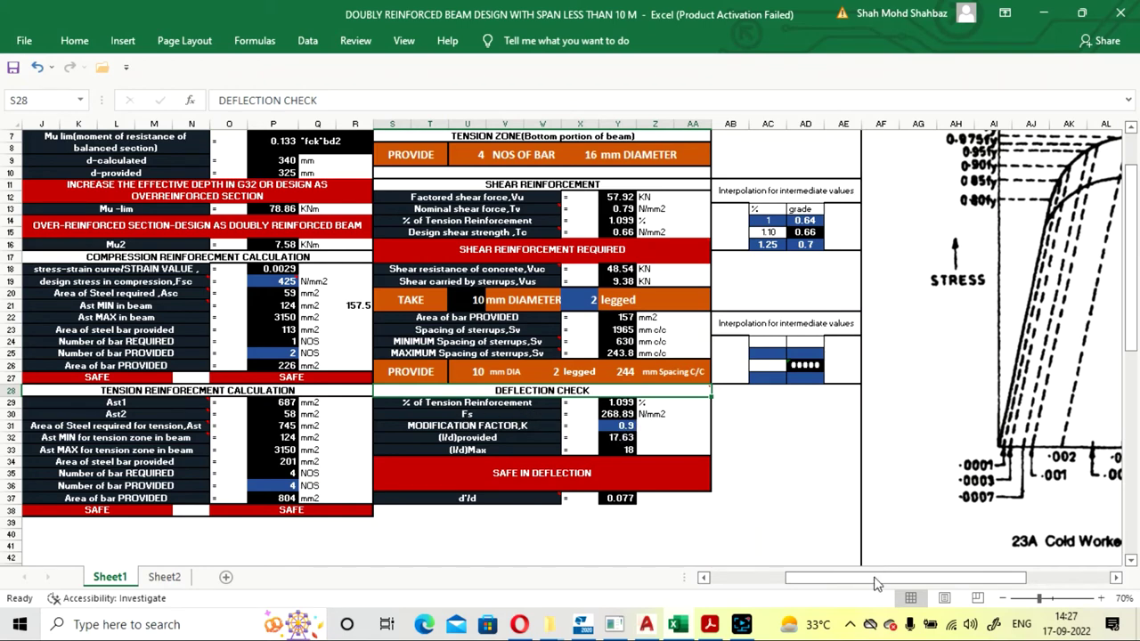
drag(876, 579, 907, 584)
scroll(967, 410, down, 15)
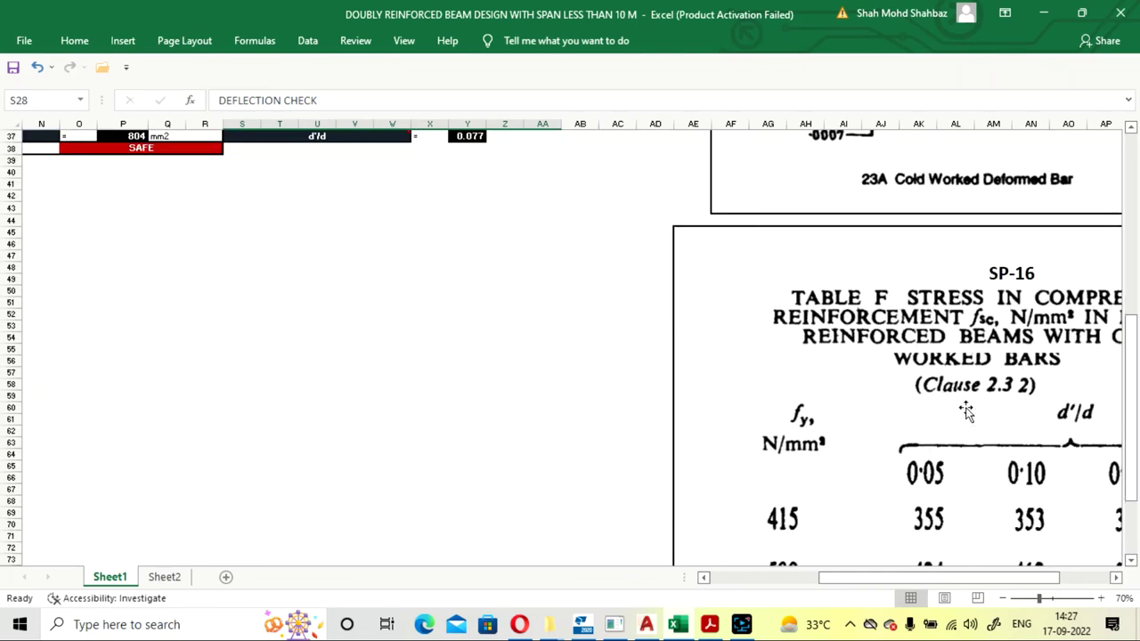
scroll(955, 480, up, 13)
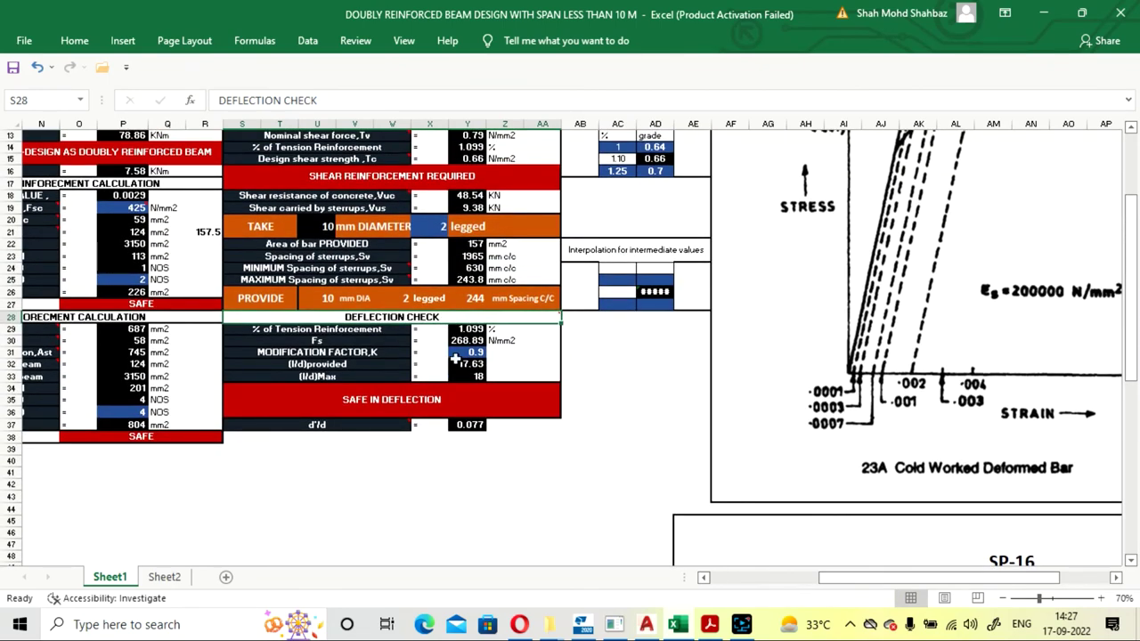
scroll(481, 403, up, 1)
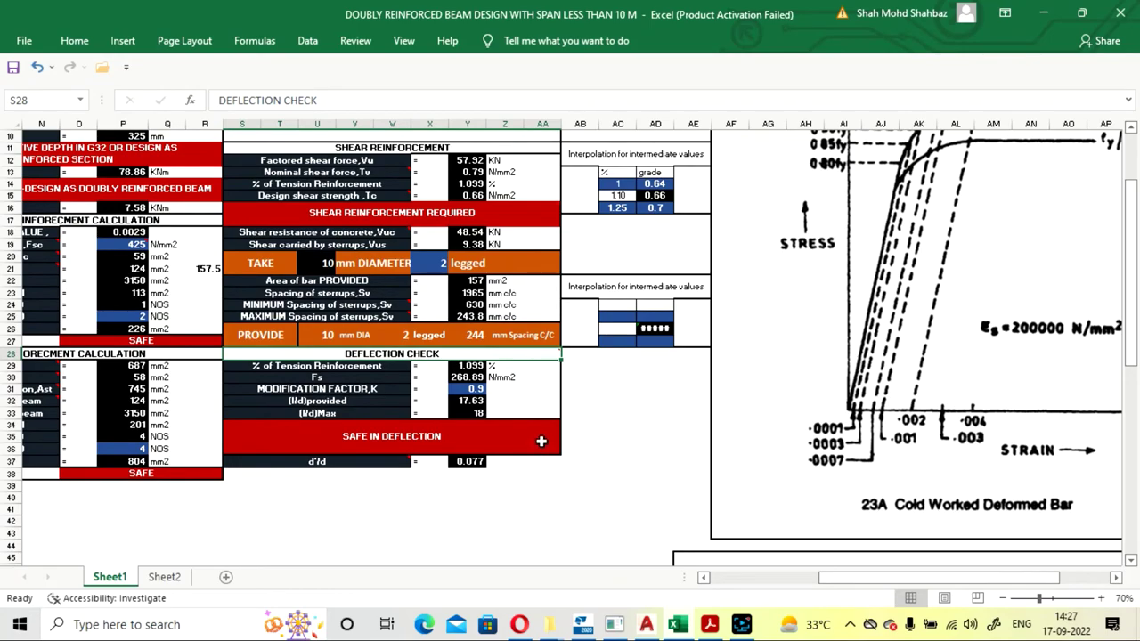
click(710, 626)
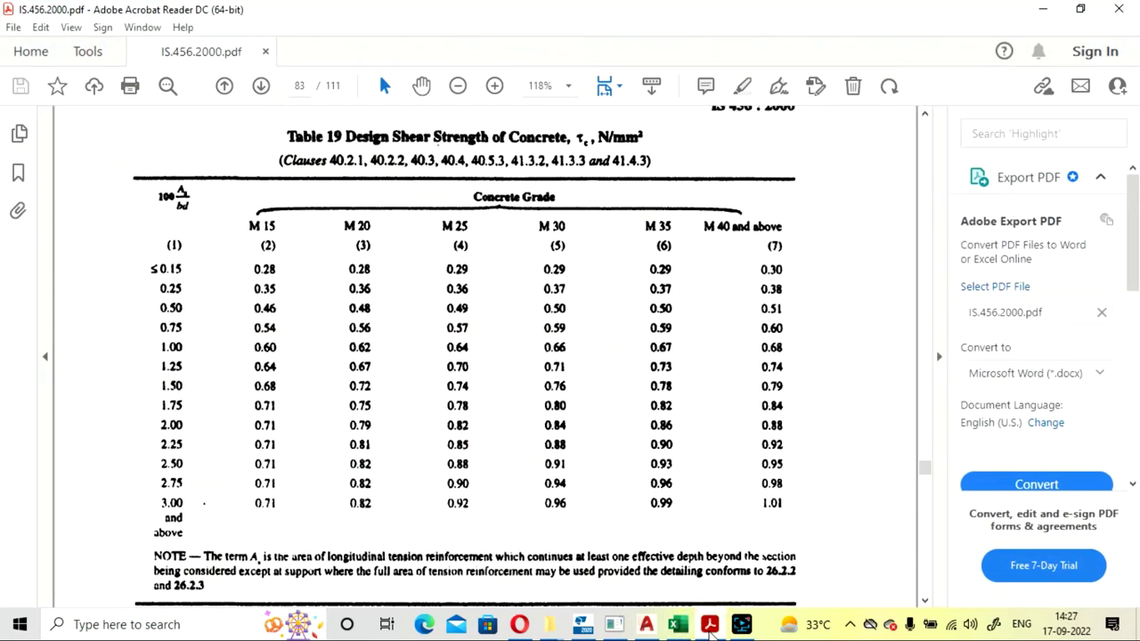
Step: Scroll the IS 456 PDF to page 48's Fig. 4 modification factor chart, then return to Excel
scroll(753, 420, up, 10)
scroll(754, 421, up, 5)
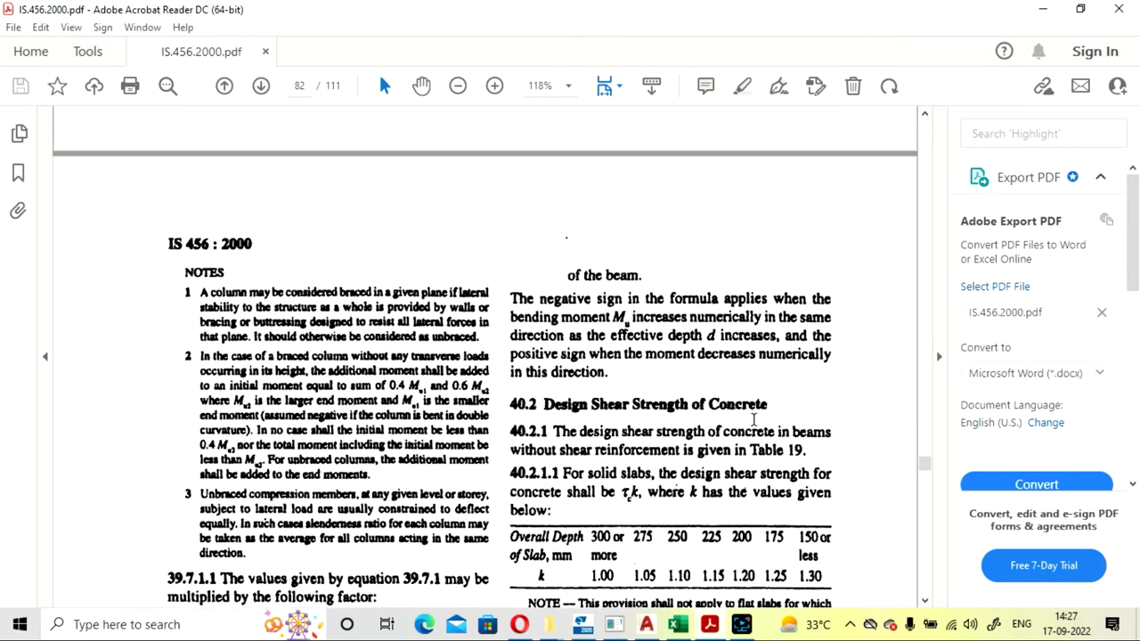
click(741, 624)
click(804, 530)
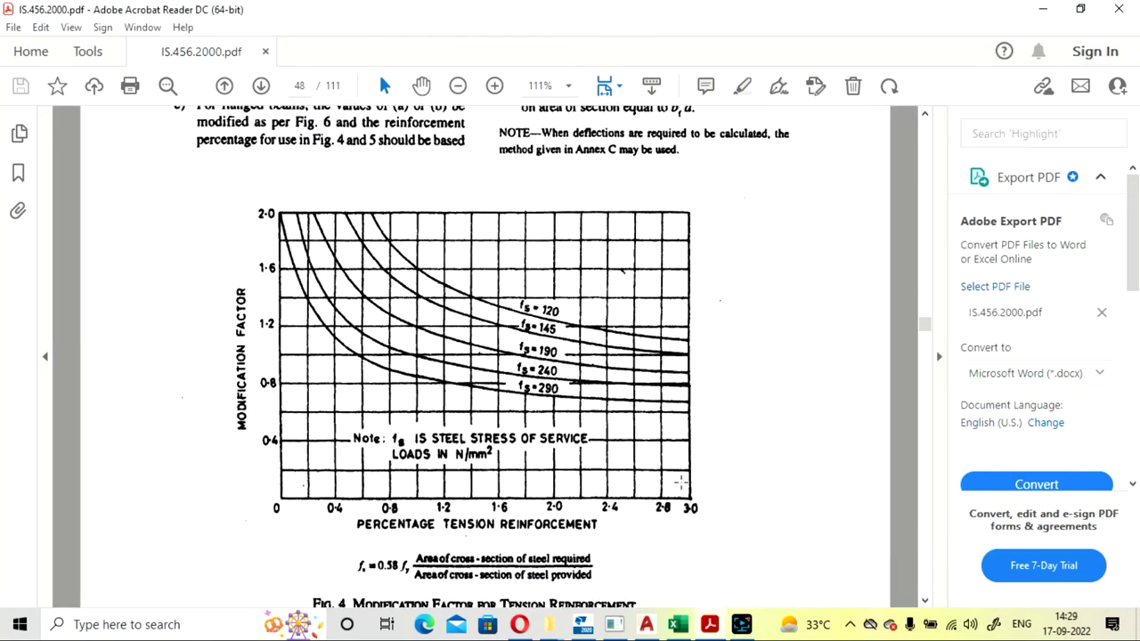
scroll(695, 478, down, 2)
scroll(695, 479, up, 2)
scroll(642, 357, down, 5)
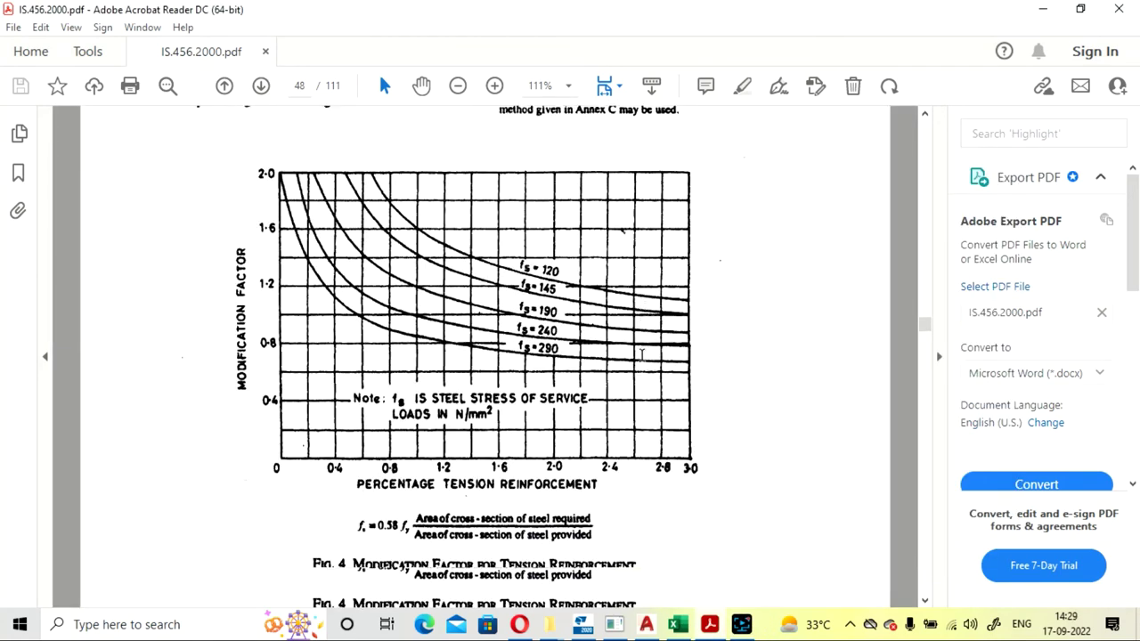
scroll(641, 356, up, 4)
scroll(611, 403, down, 1)
scroll(610, 402, up, 1)
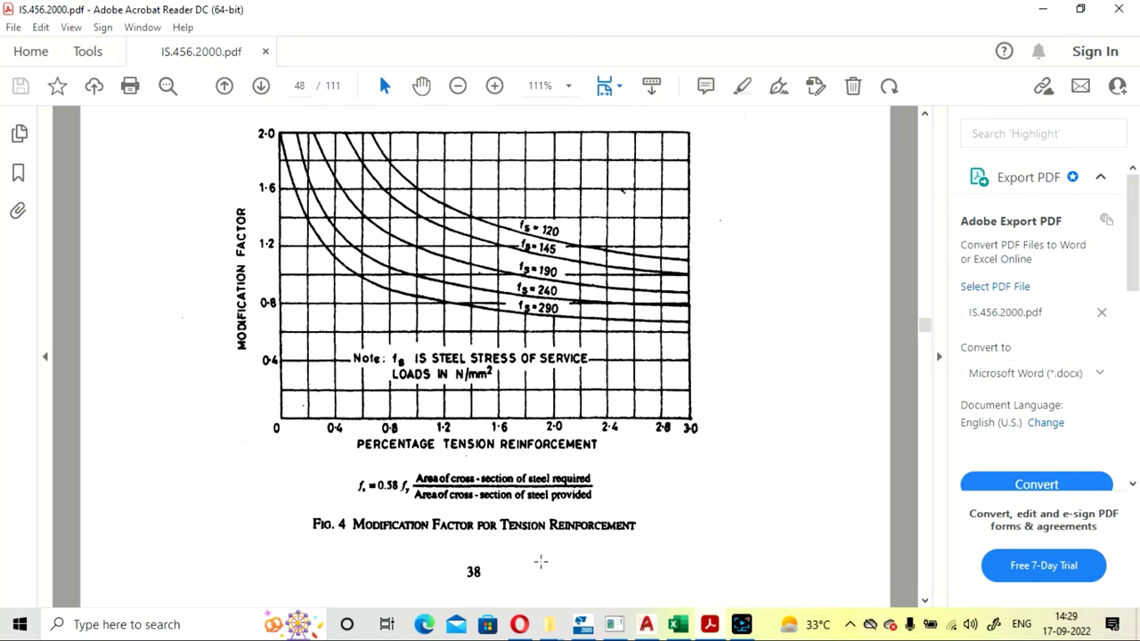
scroll(603, 403, up, 2)
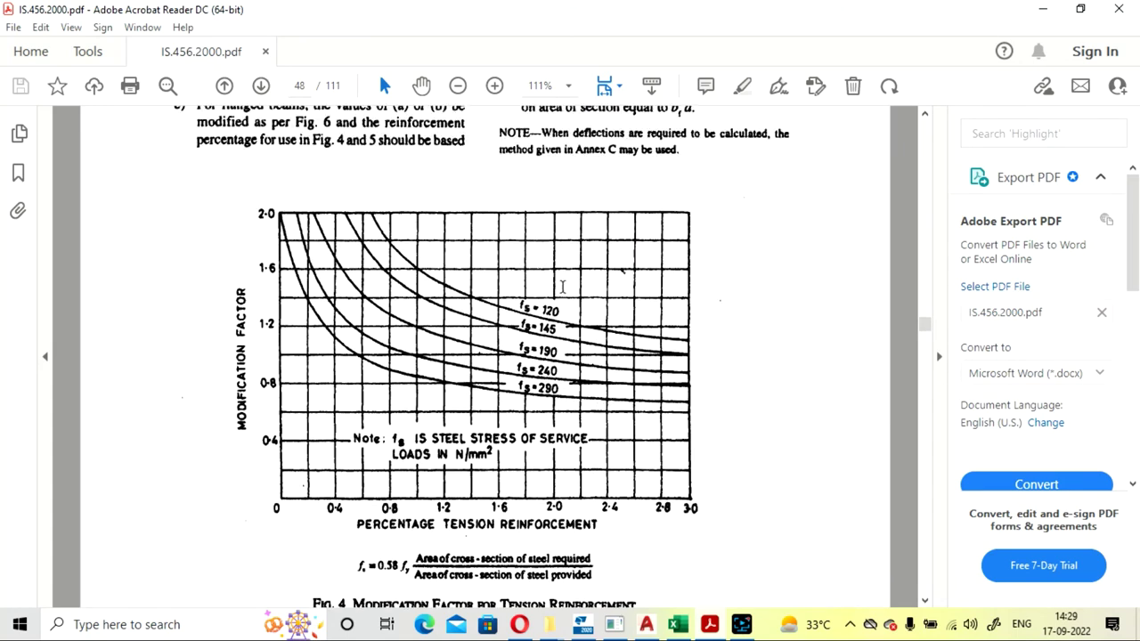
scroll(555, 365, down, 2)
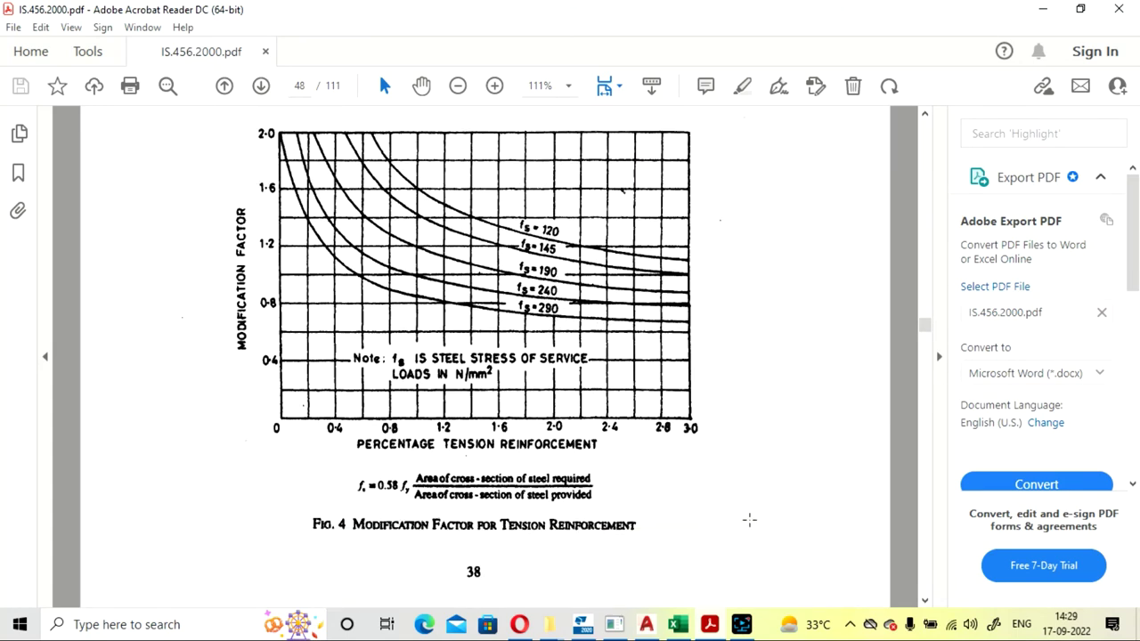
scroll(551, 383, up, 2)
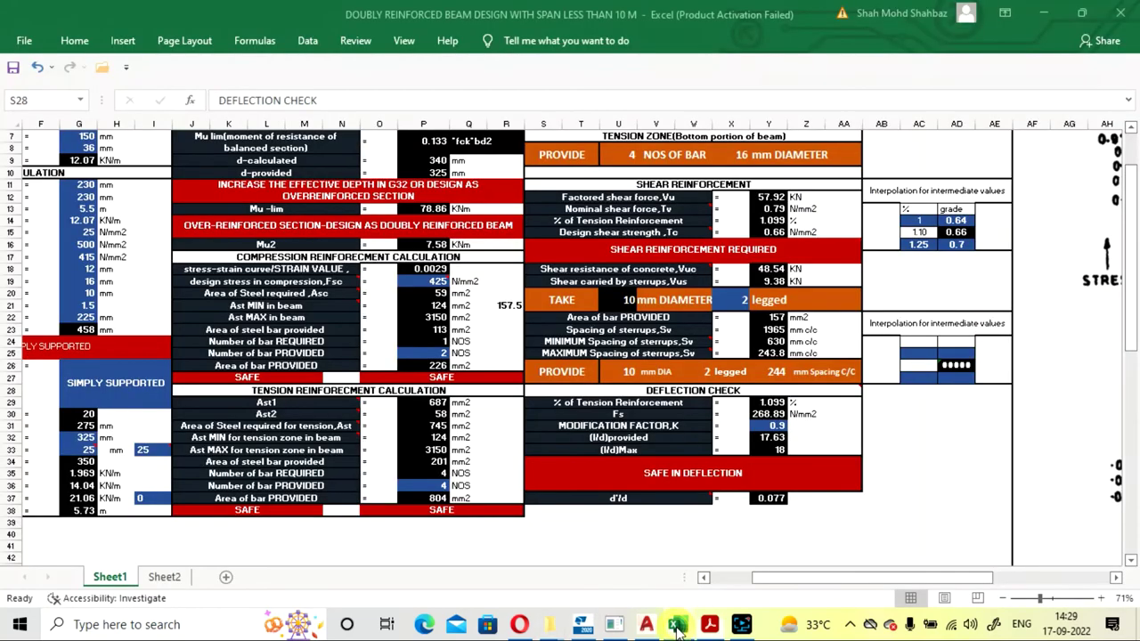
click(678, 624)
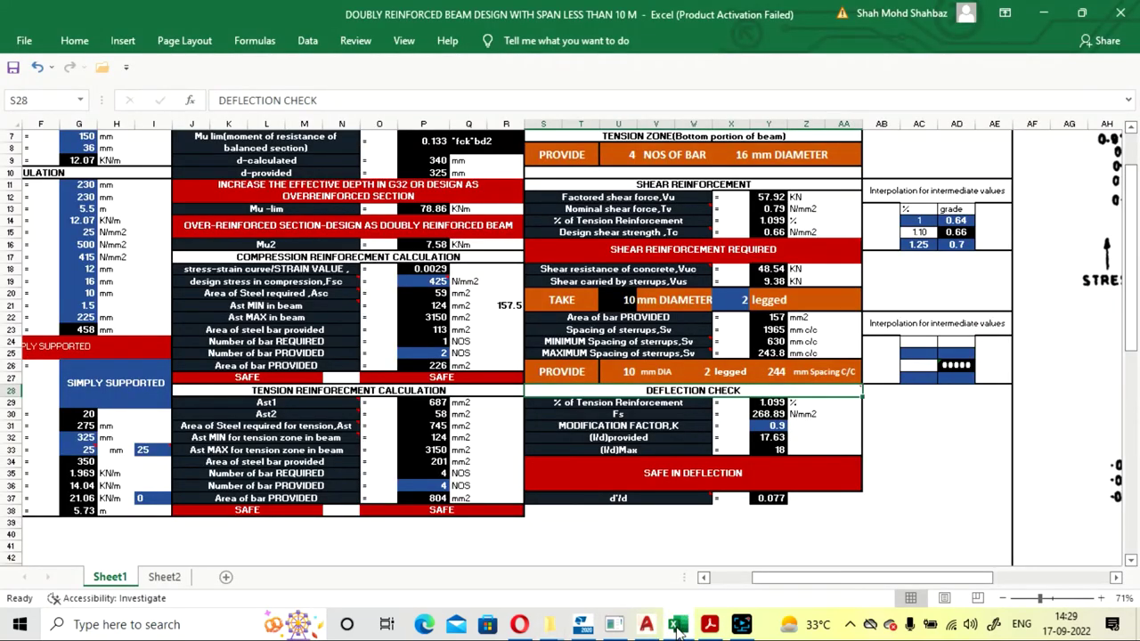
Step: Compare the Fig. 4 chart with the workbook's 0.9 modification factor, ending in Excel
click(677, 624)
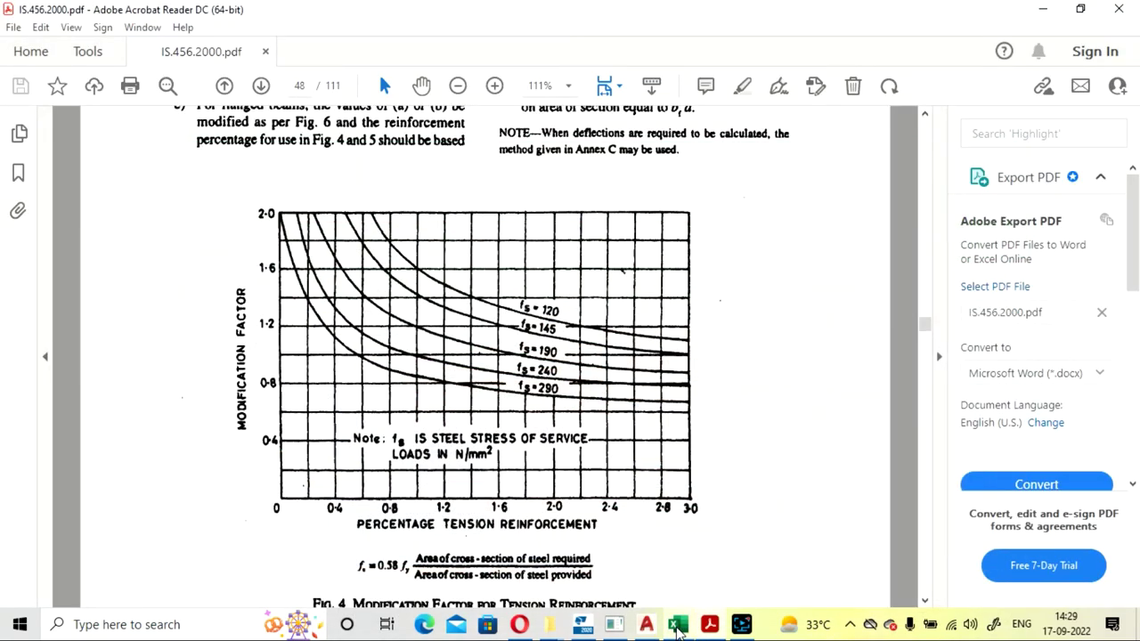
click(678, 625)
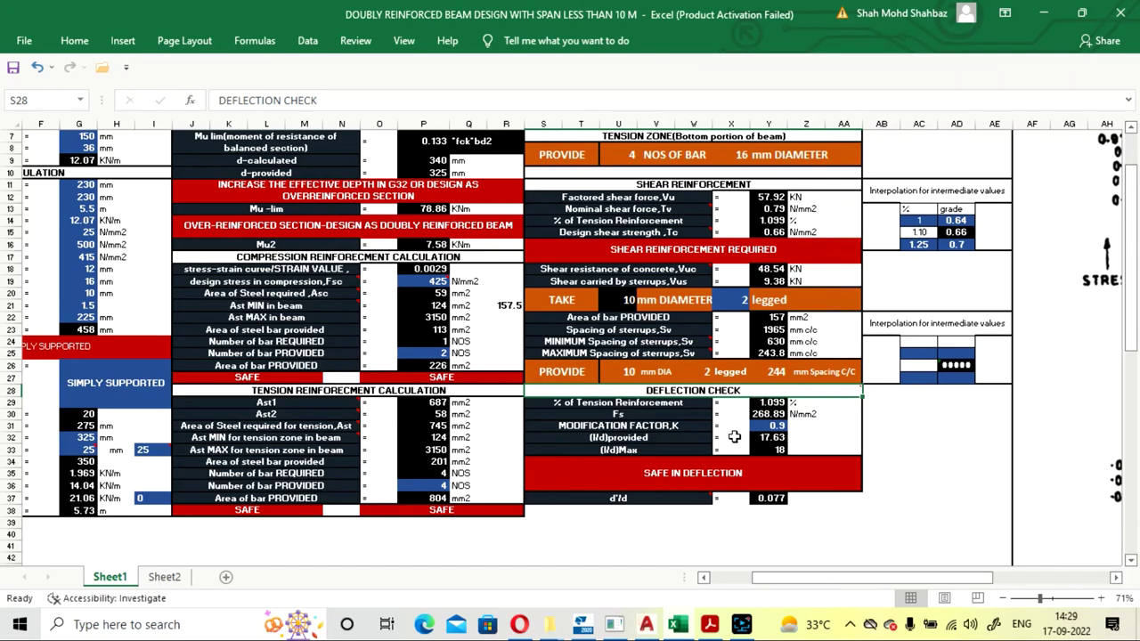
click(679, 625)
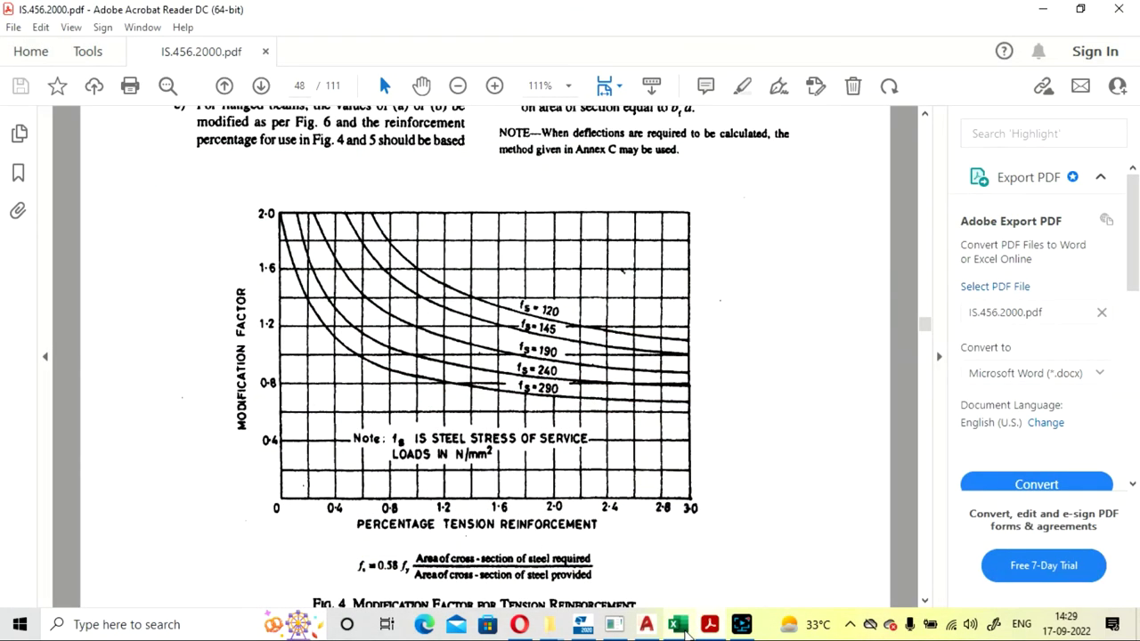
click(679, 626)
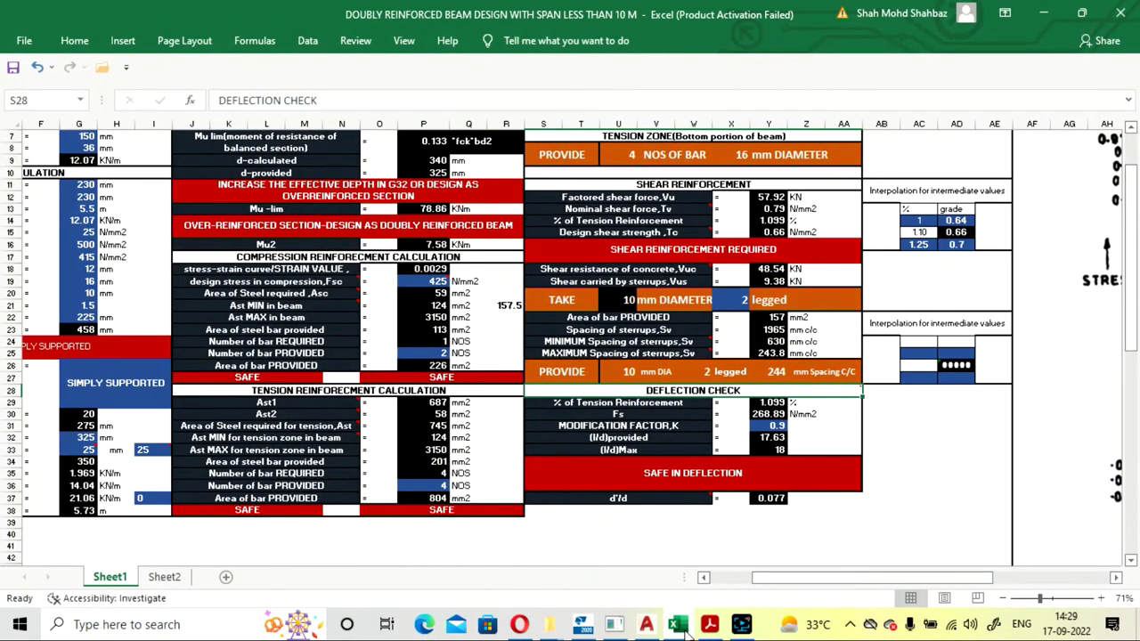
click(686, 631)
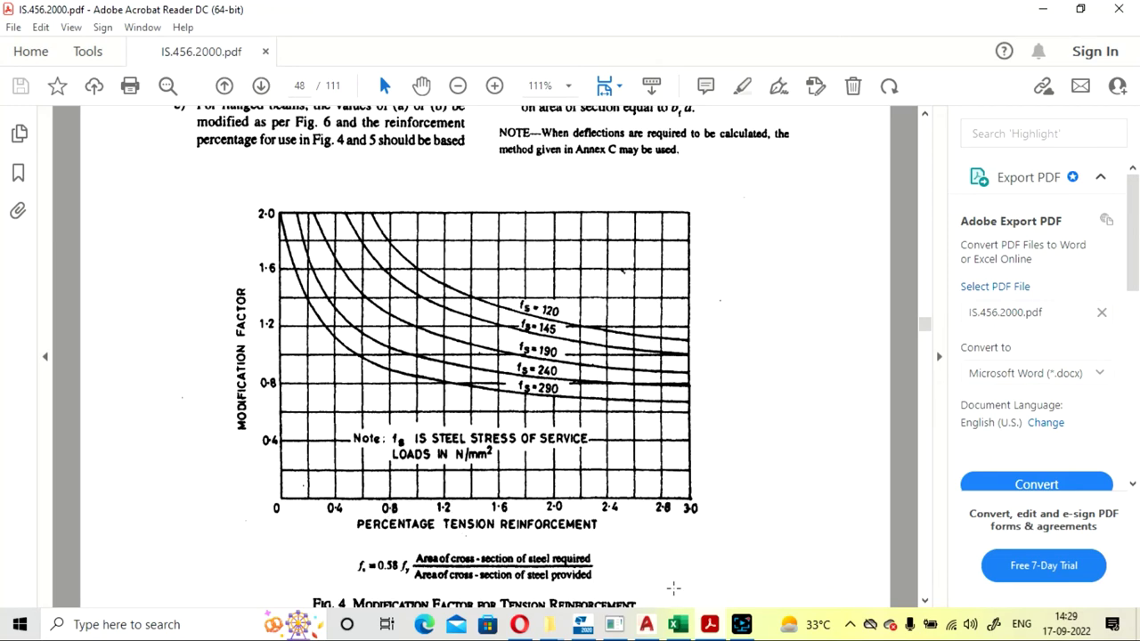
click(678, 625)
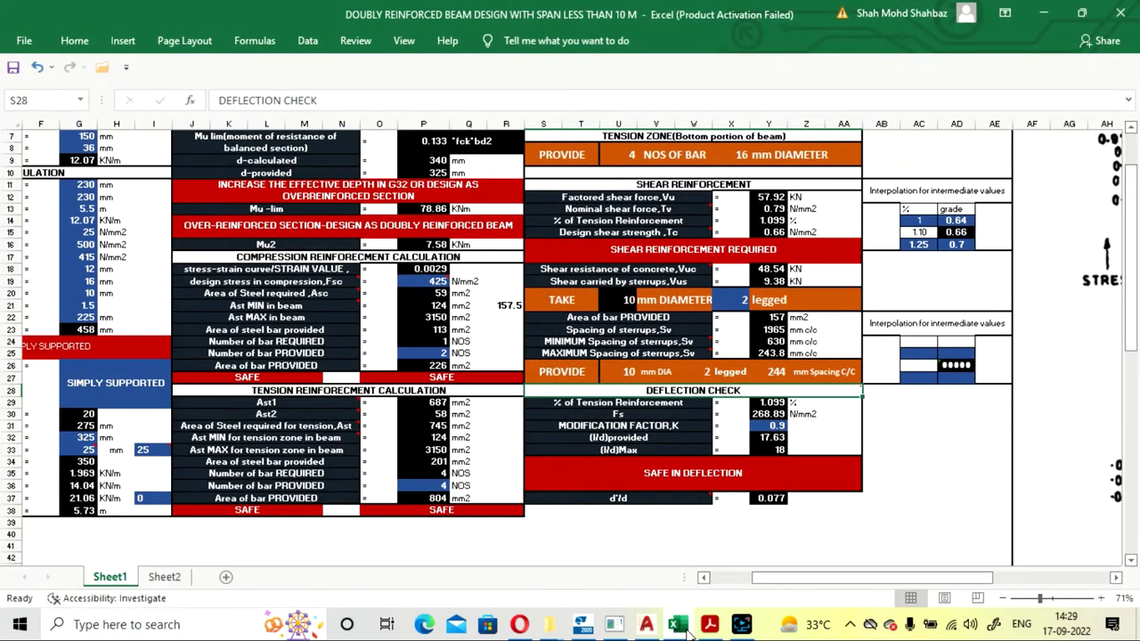
click(681, 627)
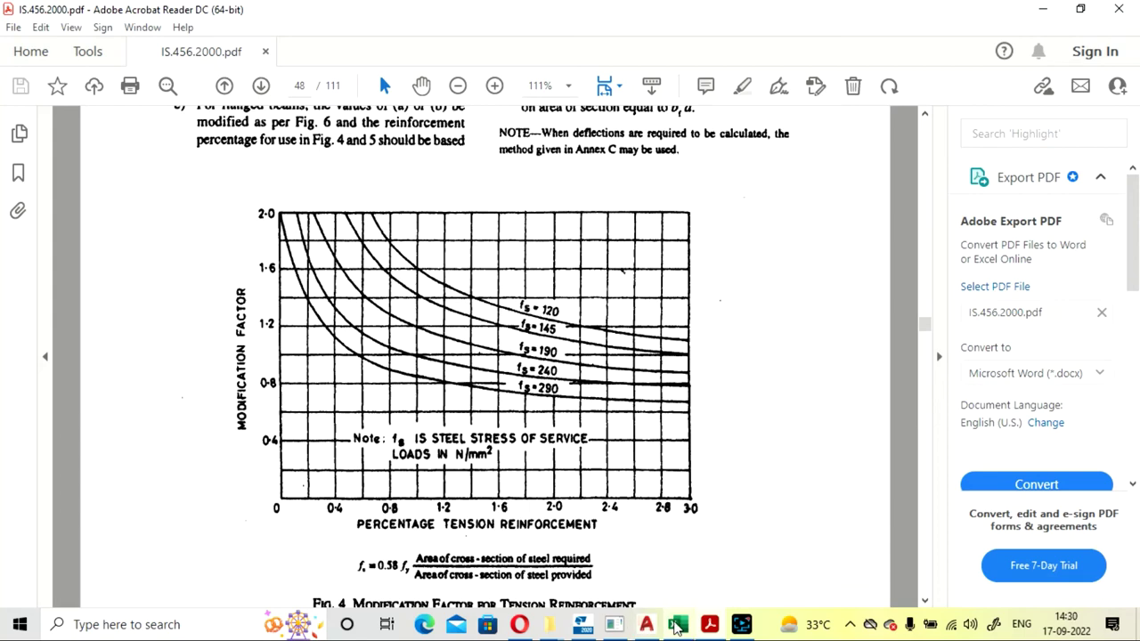
click(677, 627)
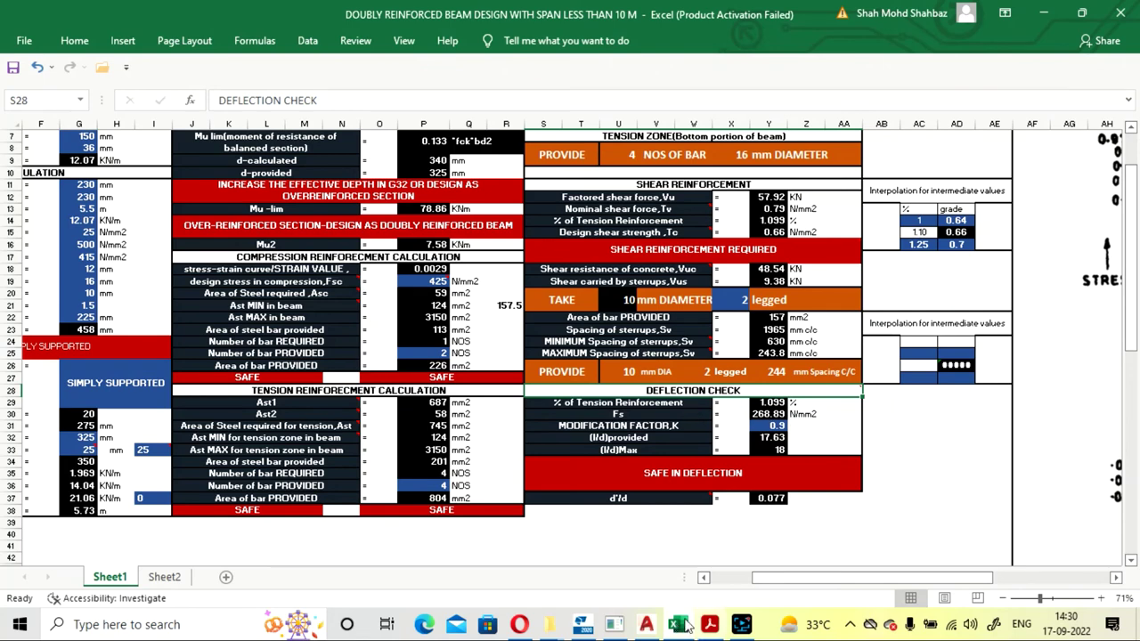
click(686, 626)
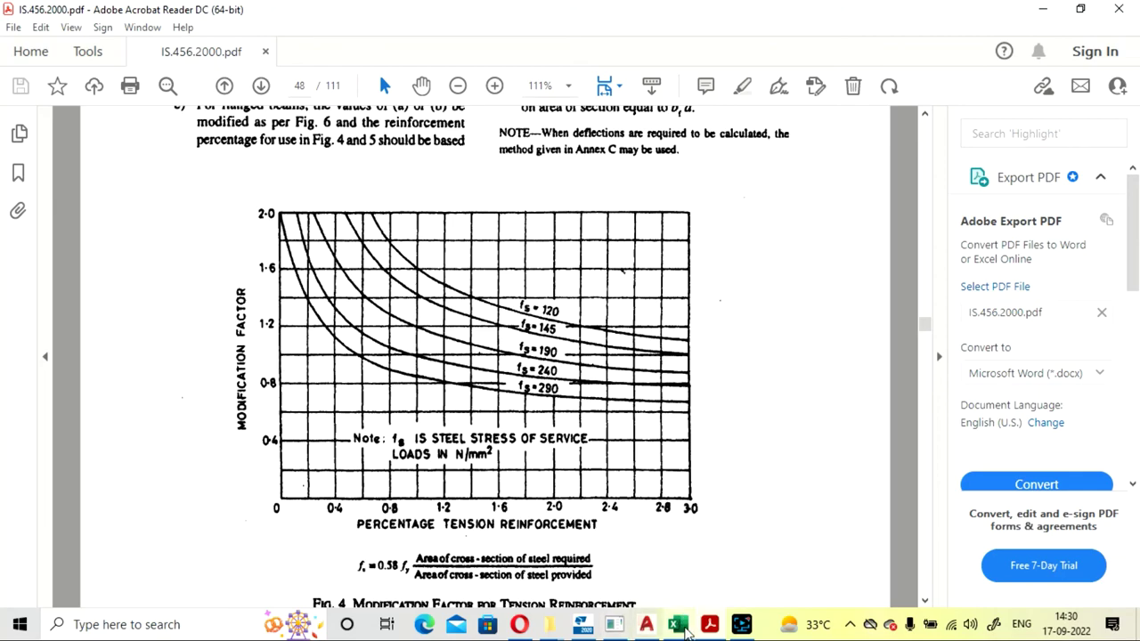
click(678, 625)
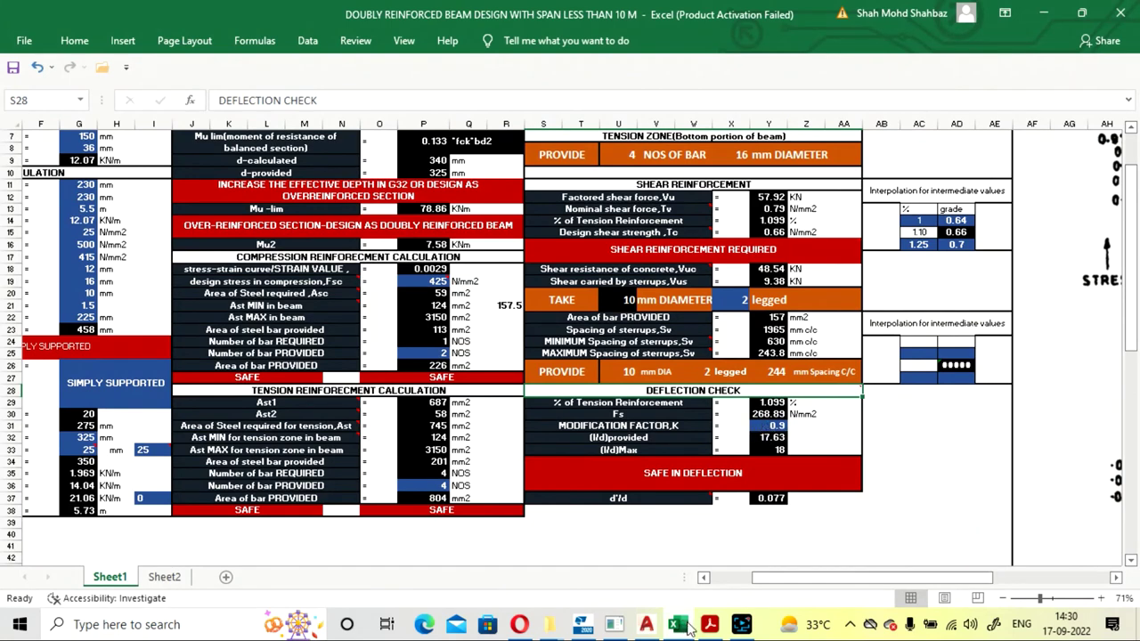
click(682, 626)
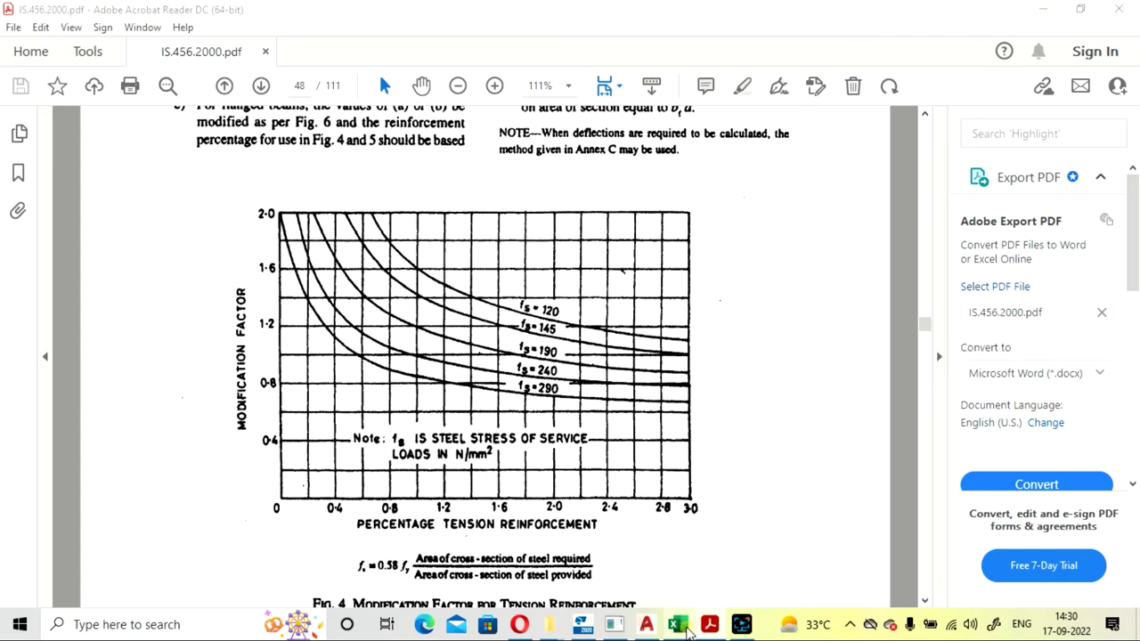
click(681, 625)
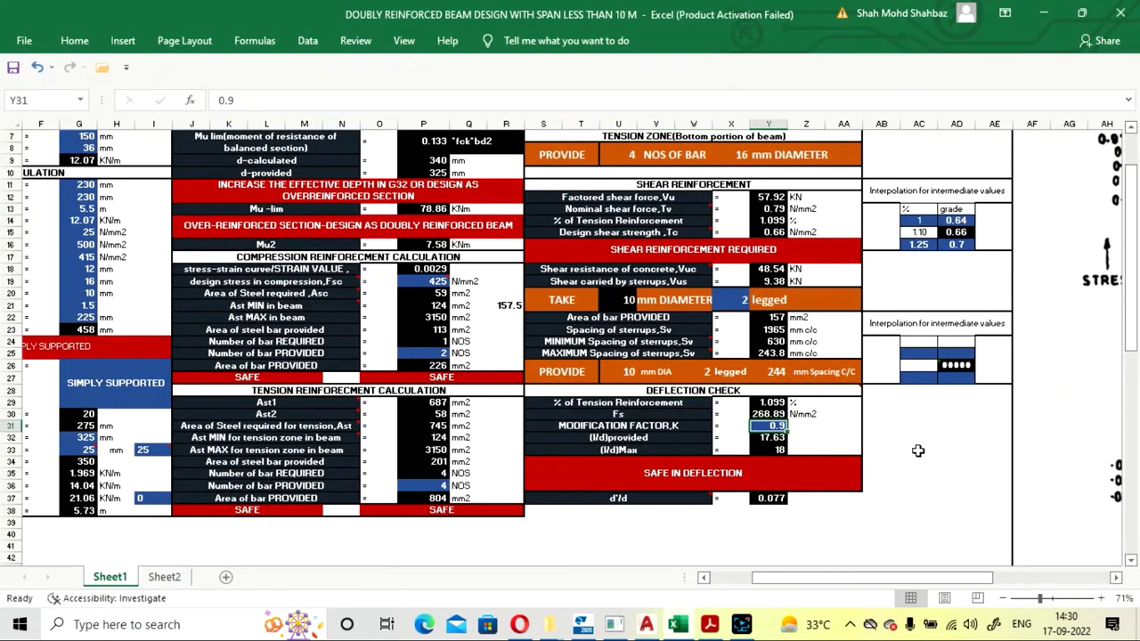
Step: Inspect the (l/d)provided 17.63 and (l/d)max 18 deflection formulas
key(Down)
key(Left)
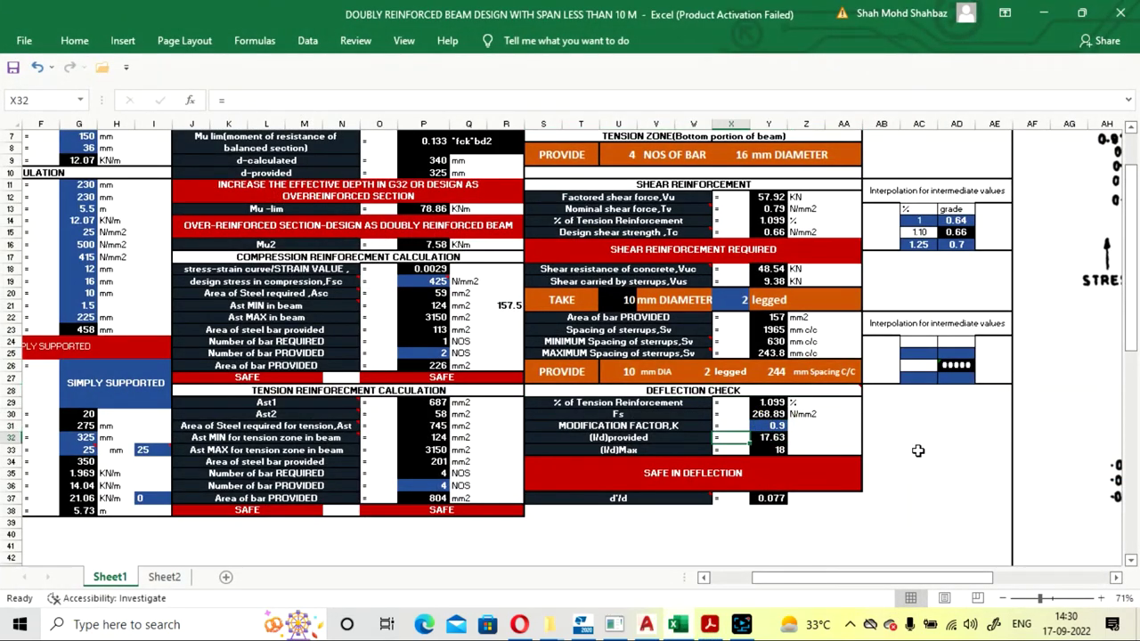
key(Left)
key(Right)
key(Right)
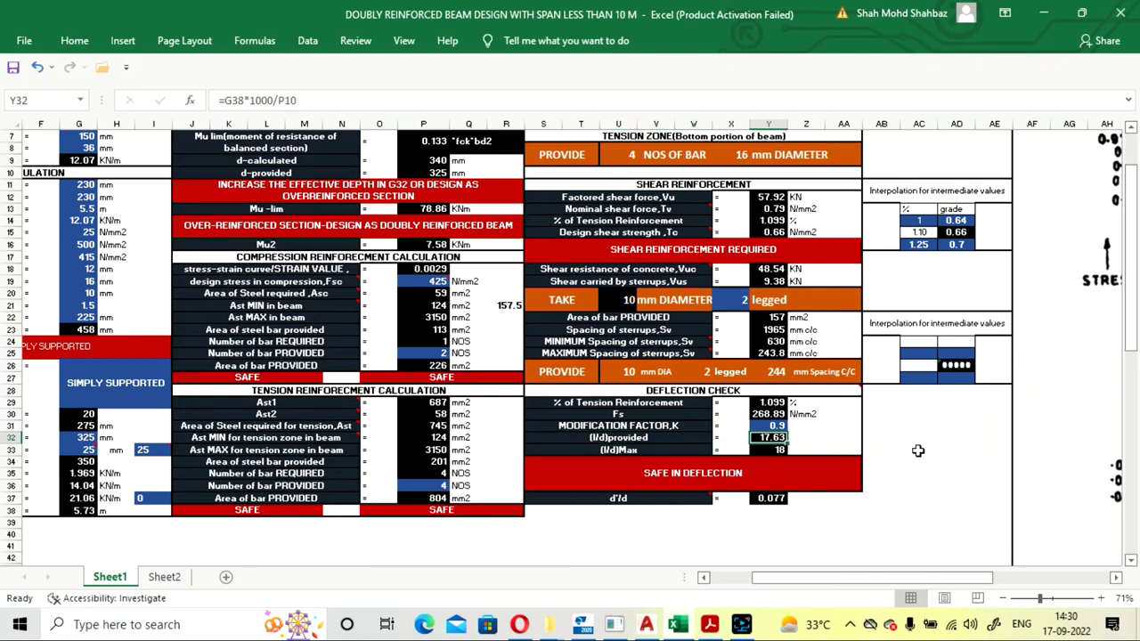
key(Down)
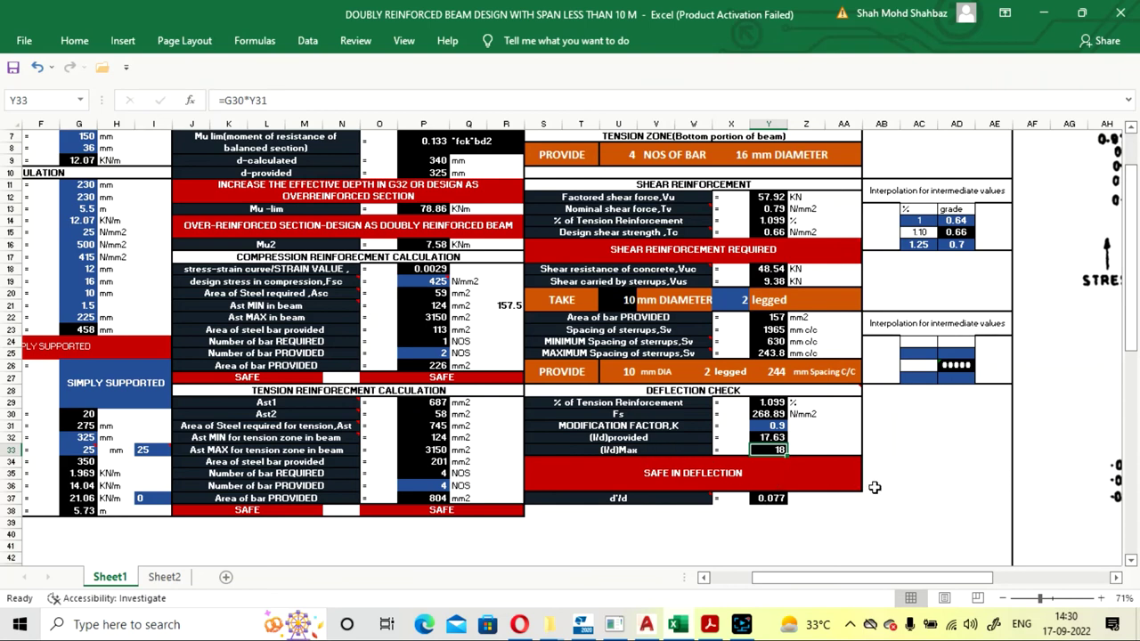
scroll(875, 484, up, 1)
scroll(877, 481, down, 1)
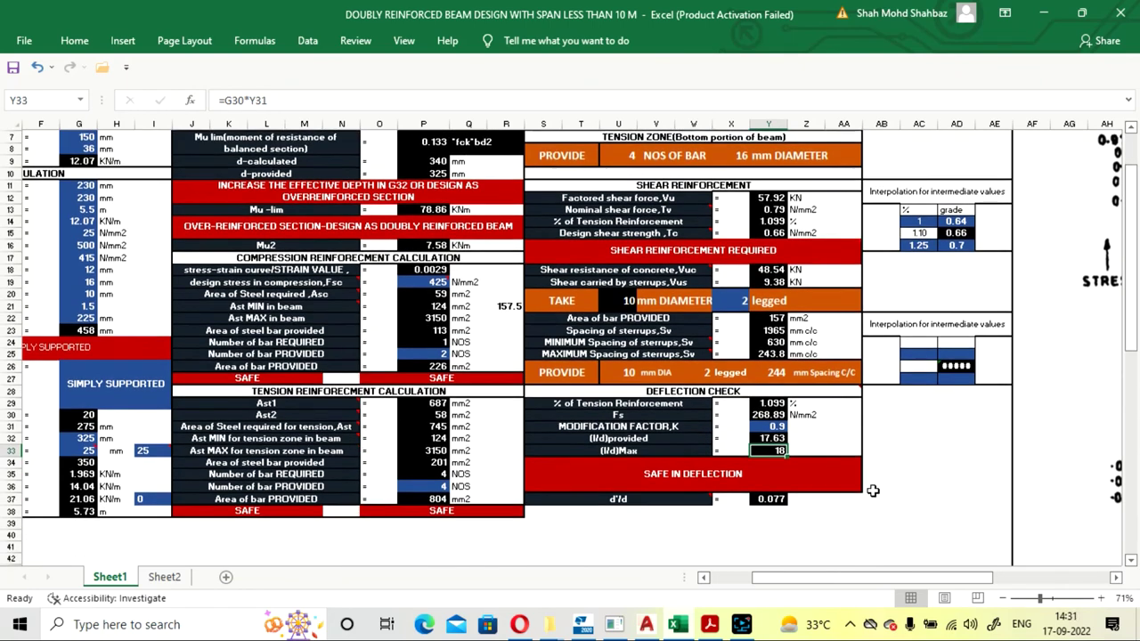
Step: Check the d'/d ratio formula and the SAFE IN DEFLECTION verdict formula
click(811, 511)
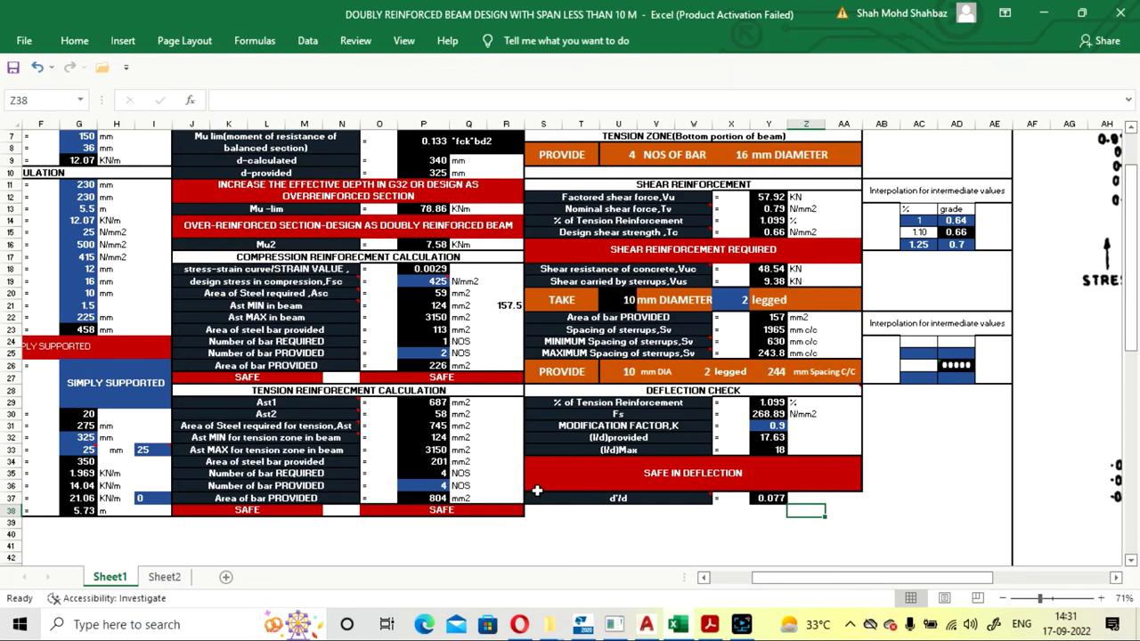
click(770, 498)
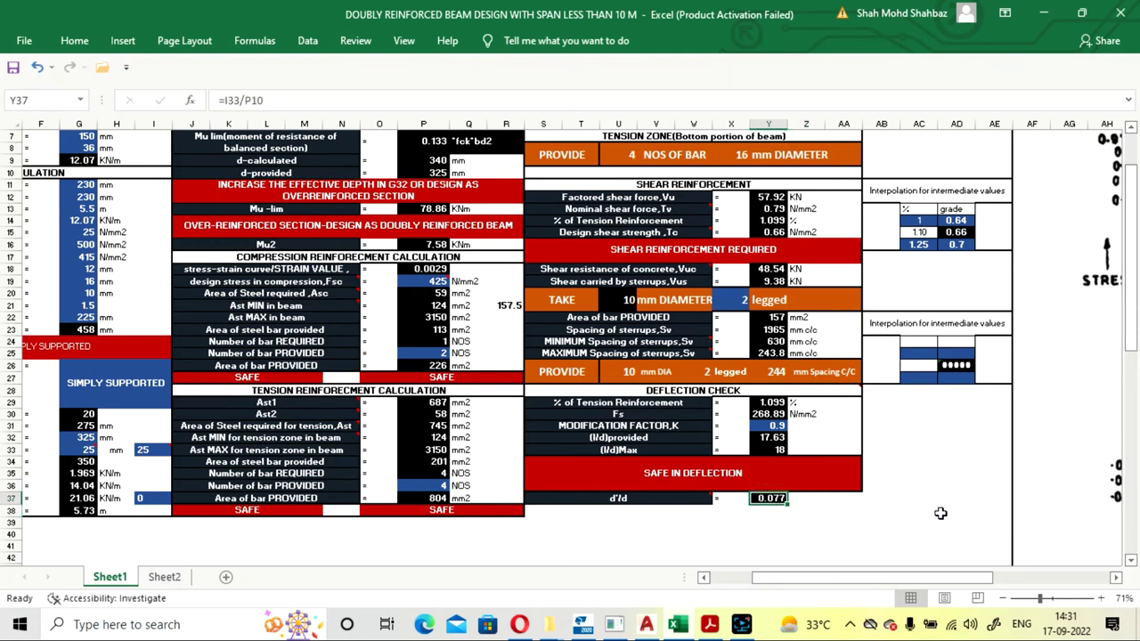
click(774, 475)
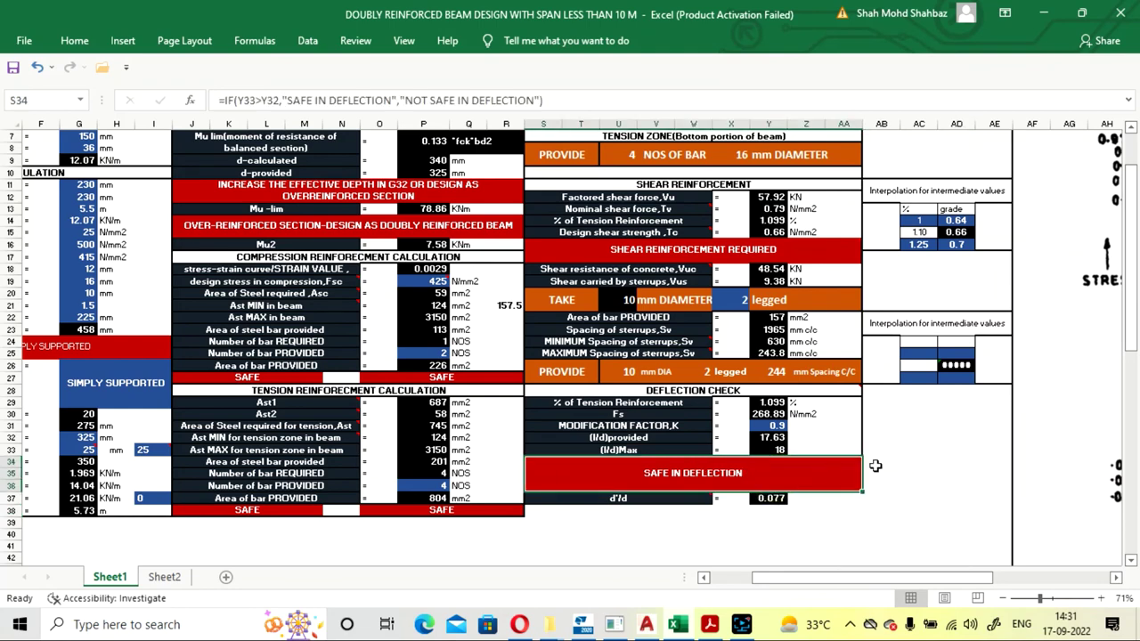
Step: Save the beam design workbook and return to the top of the sheet
click(920, 464)
key(ctrl+s)
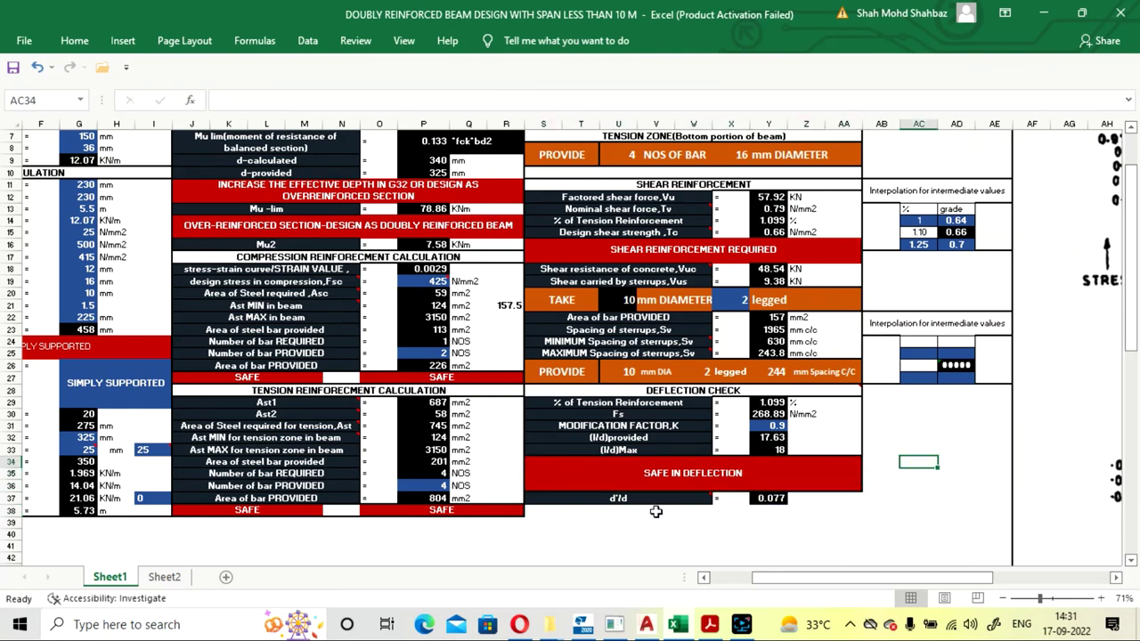
scroll(468, 526, up, 2)
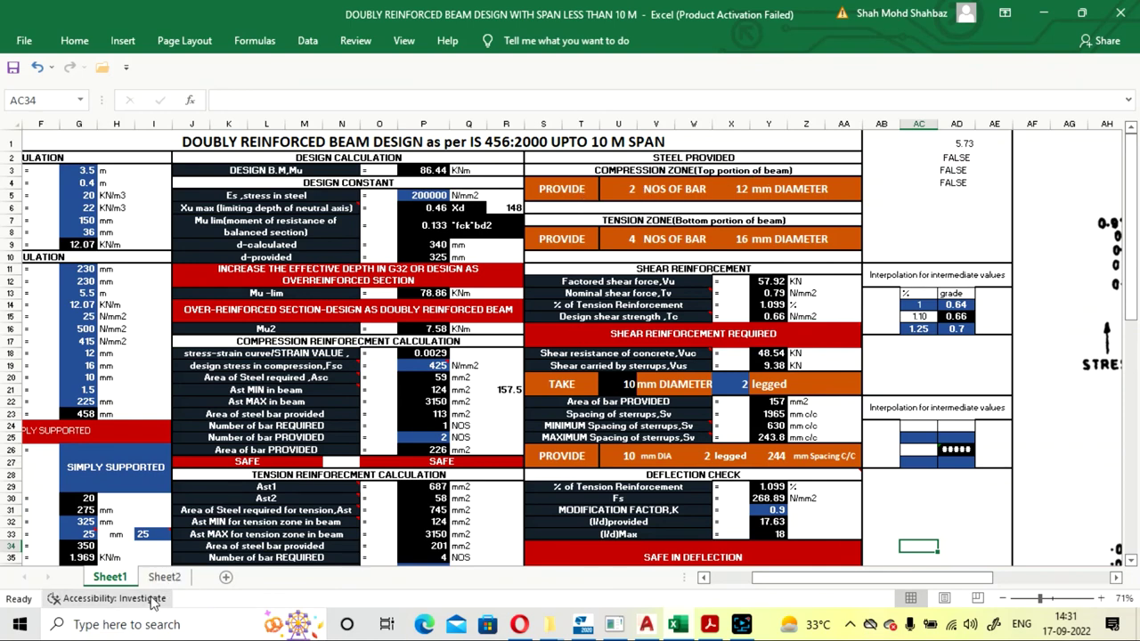
click(164, 577)
scroll(451, 400, up, 2)
scroll(451, 404, down, 2)
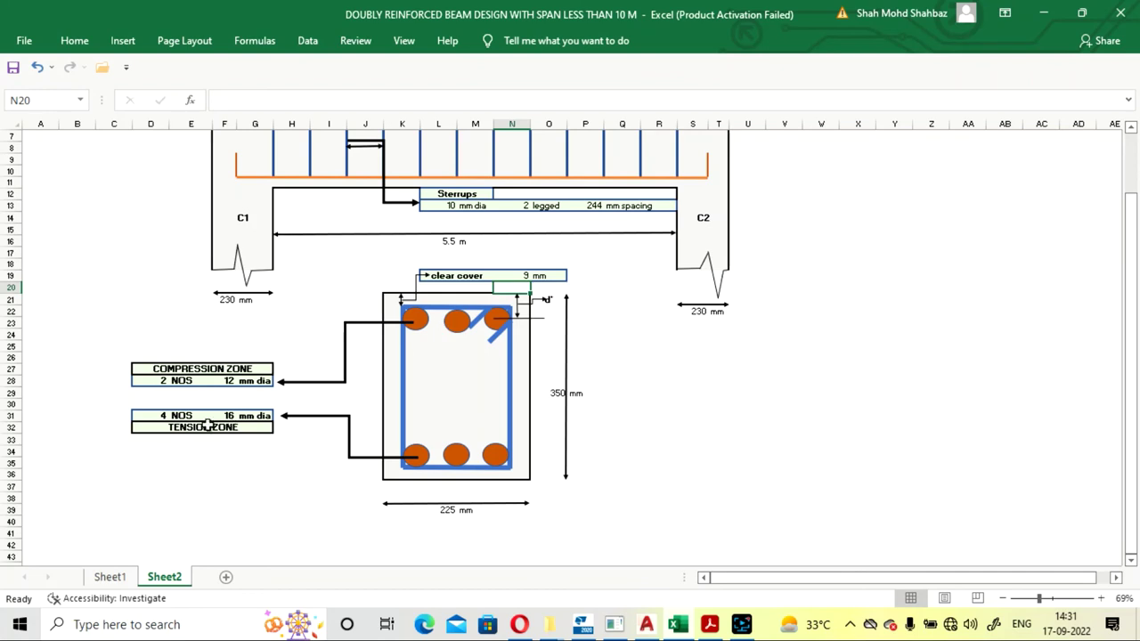
scroll(489, 410, up, 1)
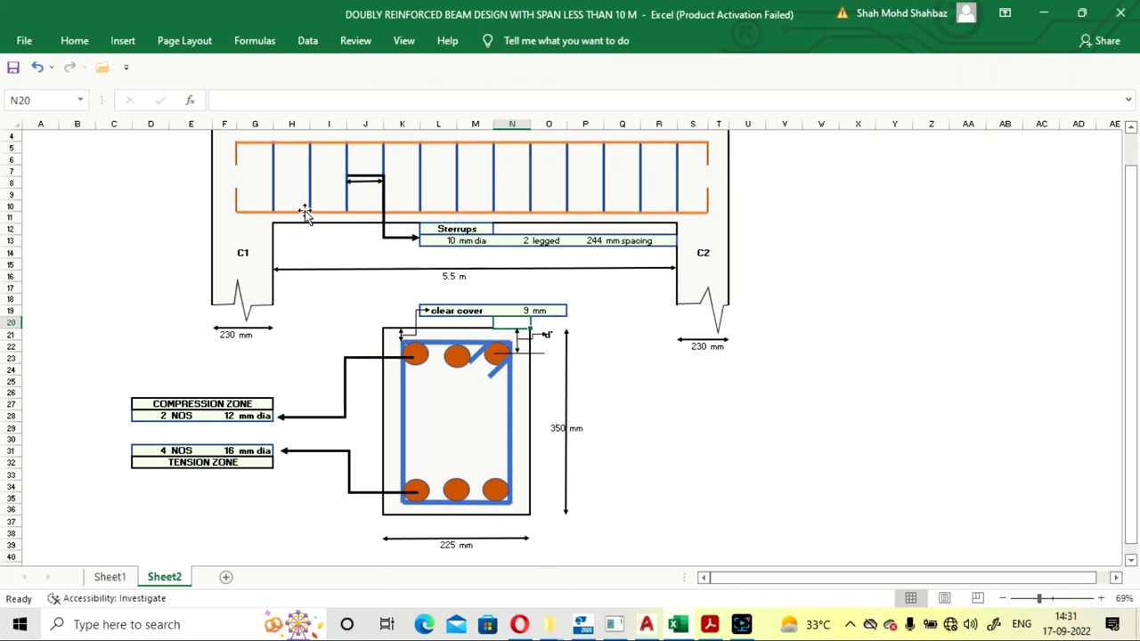
scroll(305, 262, up, 1)
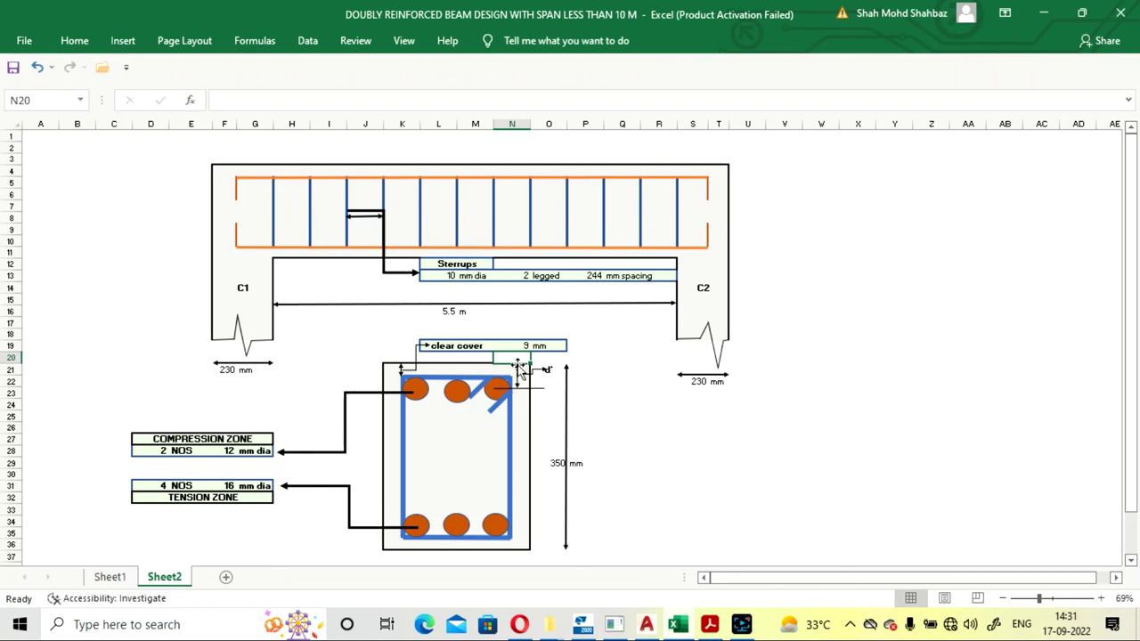
scroll(532, 301, down, 1)
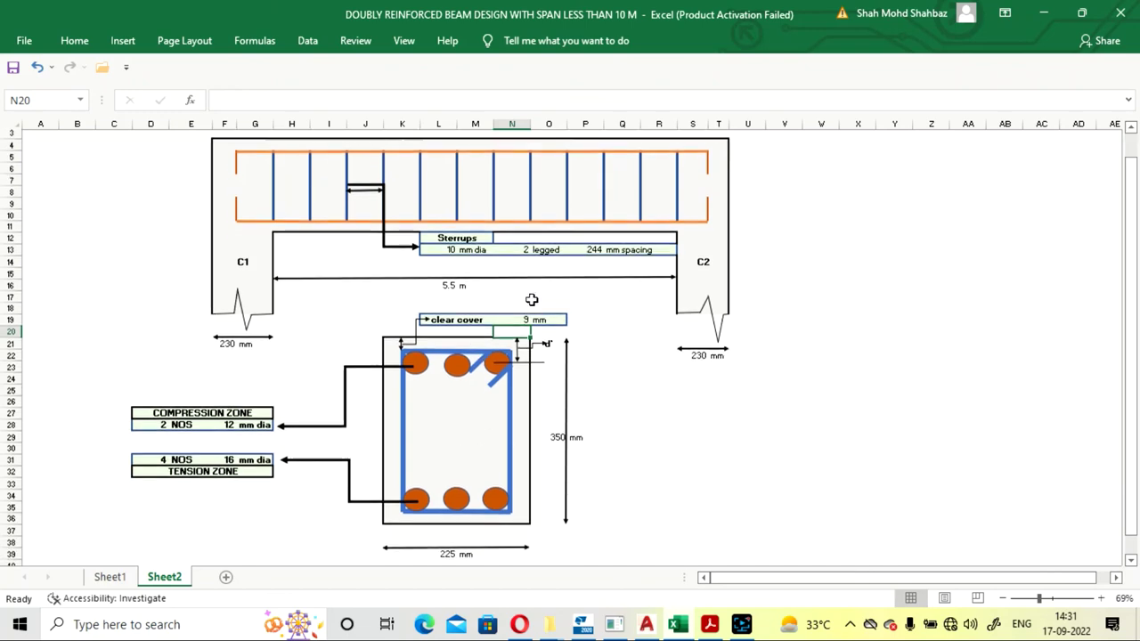
scroll(532, 300, up, 1)
click(109, 577)
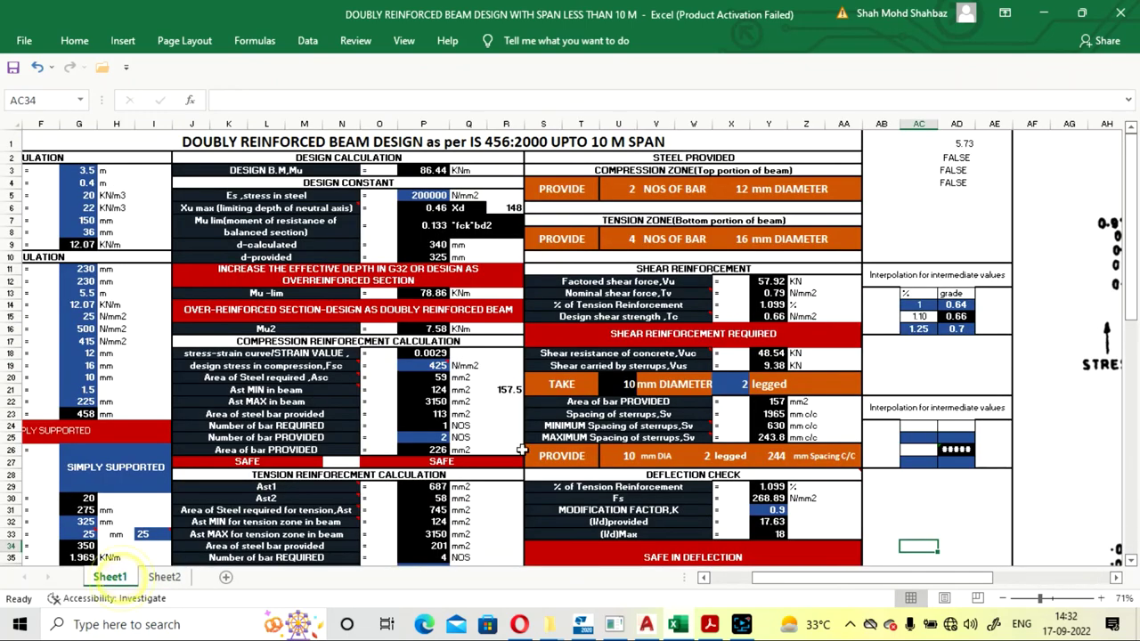
drag(862, 583, 819, 580)
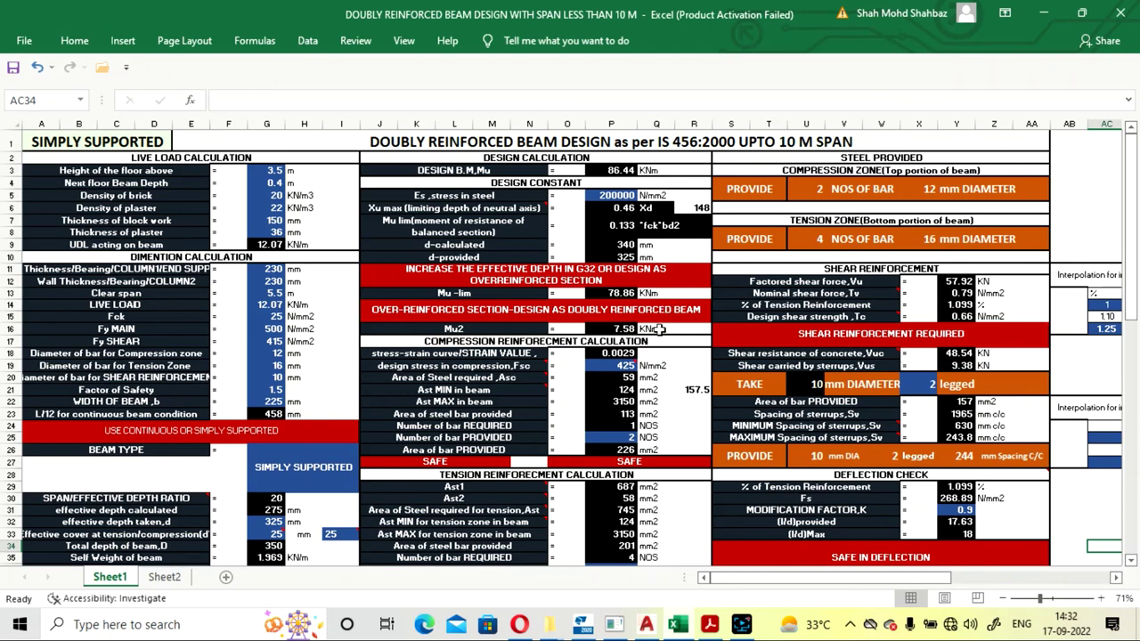
mouse_move(550, 631)
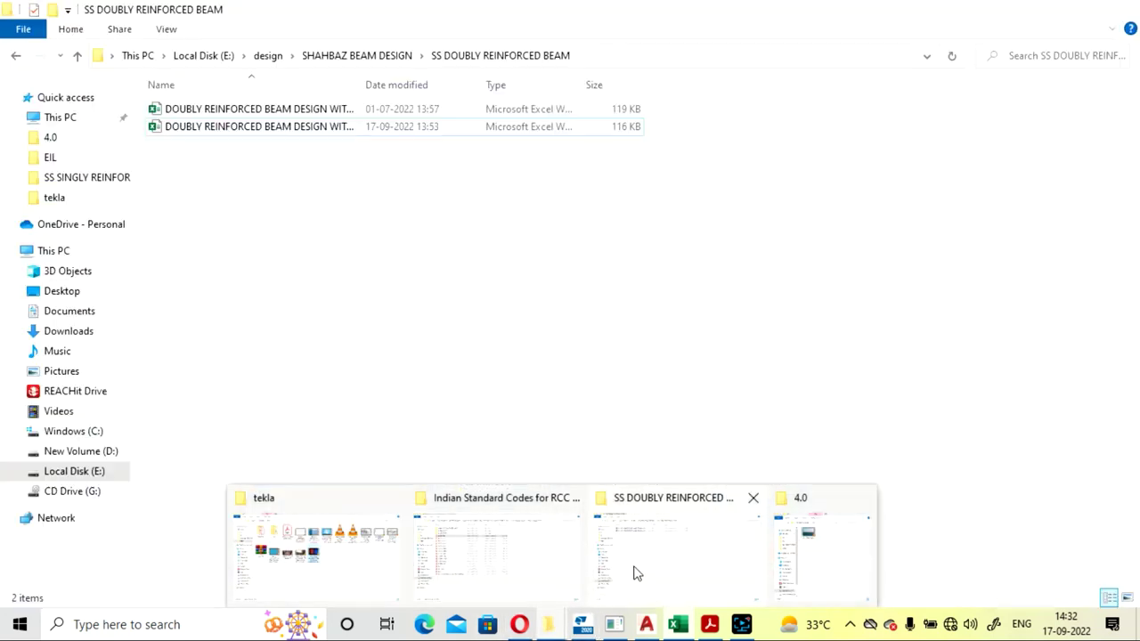
Step: Open the span-greater-than-10 m workbook from the SS DOUBLY REINFORCED BEAM folder
click(636, 573)
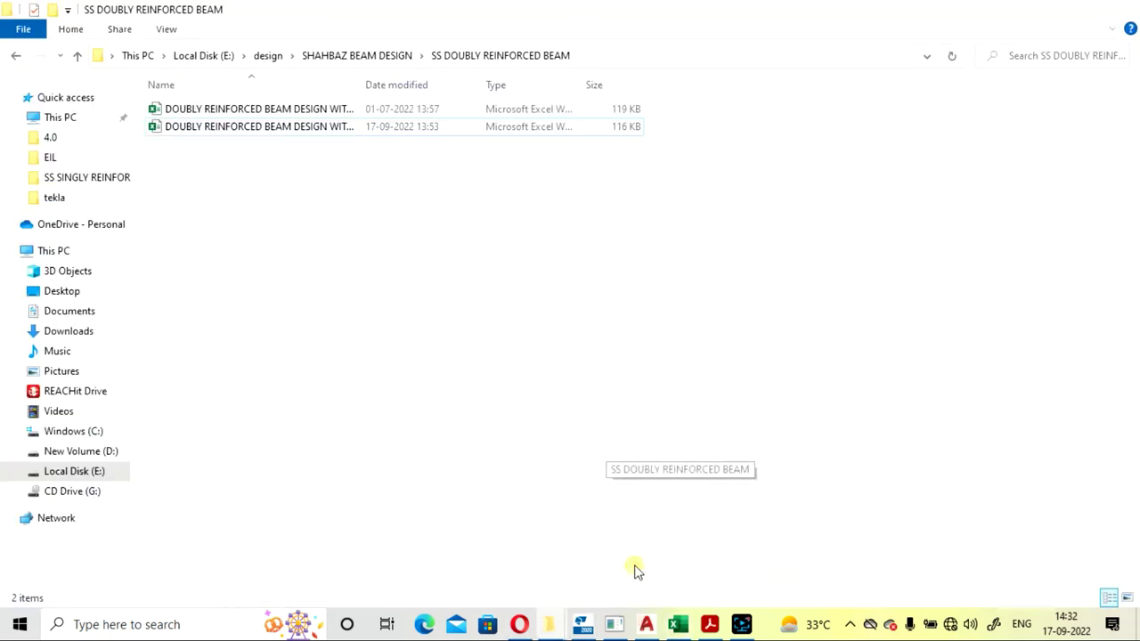
double_click(297, 111)
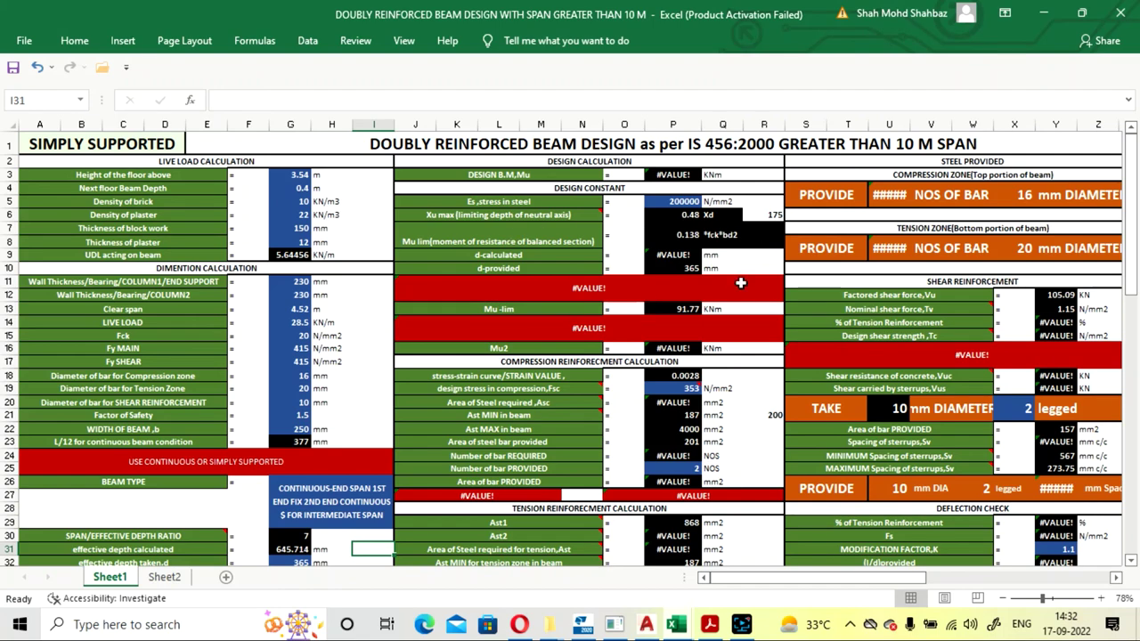
Step: Minimise the 'greater than 10 M' workbook to bring back the up-to-10 m beam design
scroll(462, 306, down, 3)
scroll(462, 306, up, 3)
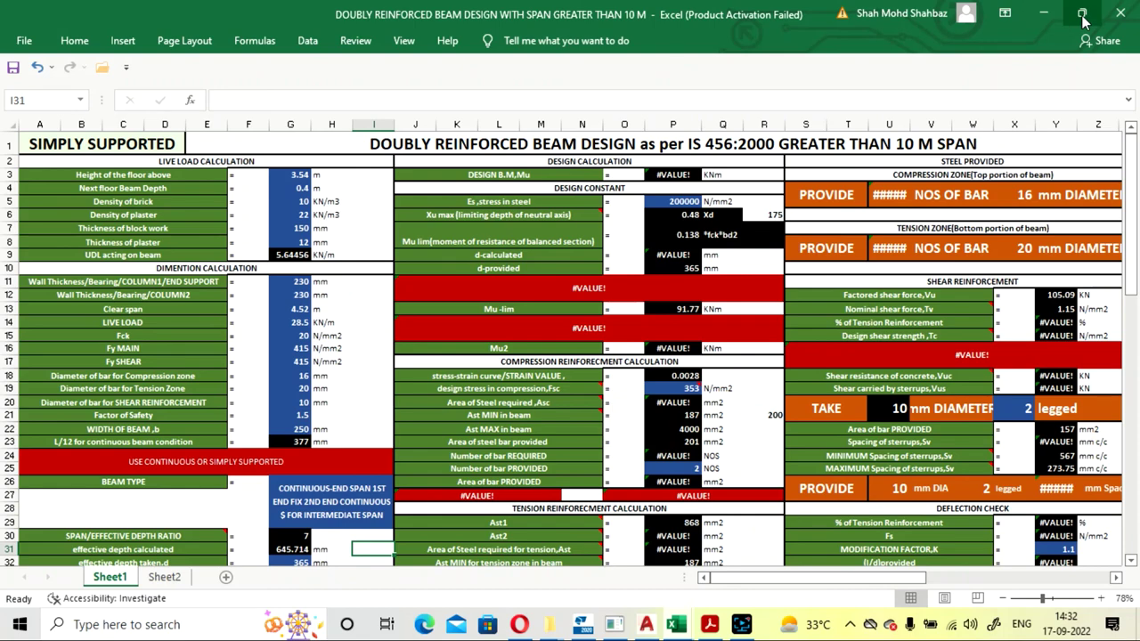
click(1044, 14)
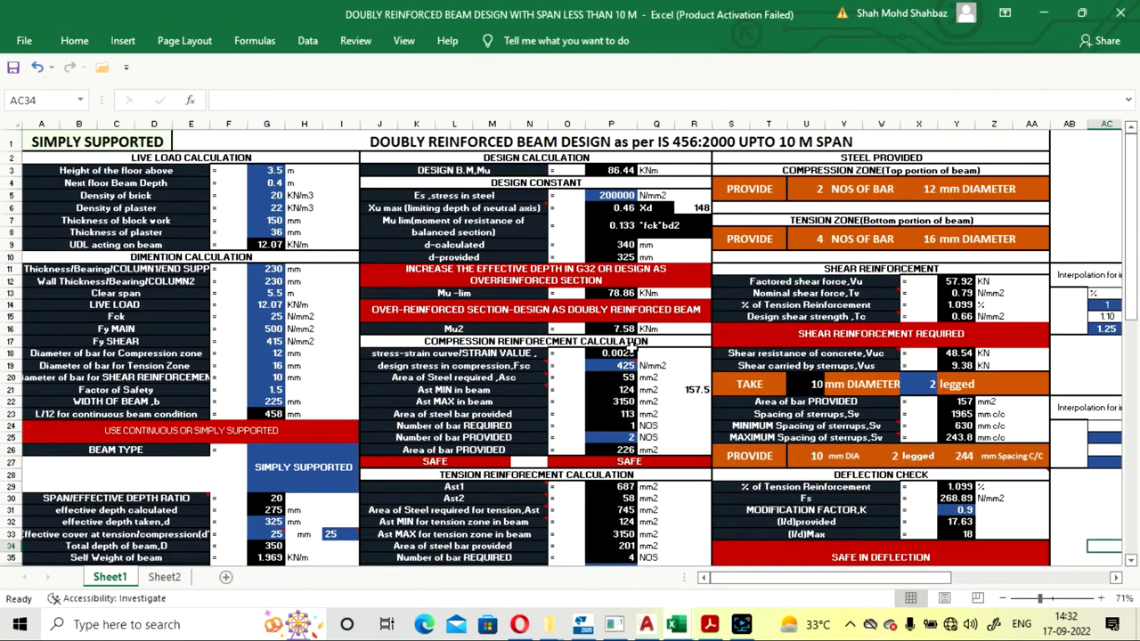
scroll(631, 347, down, 2)
scroll(631, 346, up, 2)
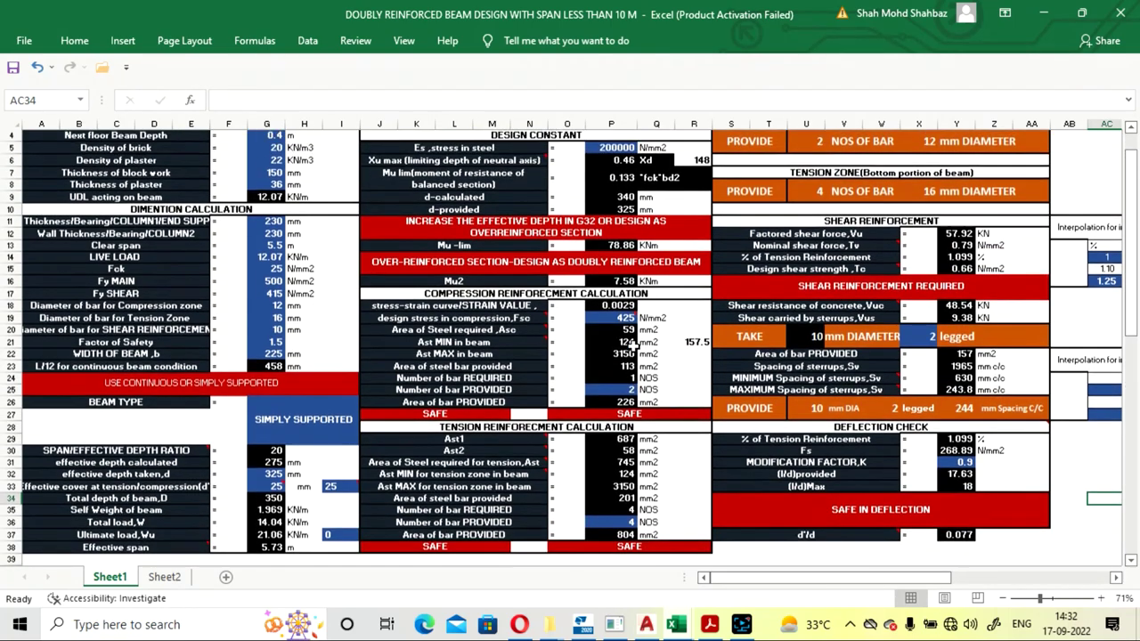